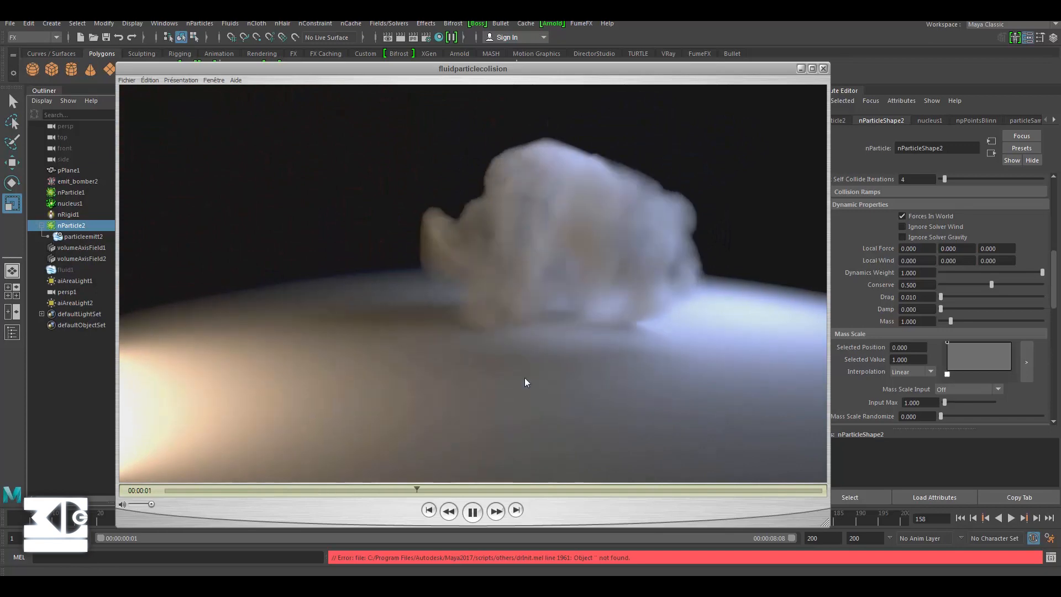
# Switch from the rendered video preview to the Maya scene and look through the persp camera
pyautogui.click(614, 308)
pyautogui.hotkey('alt', 'Tab')
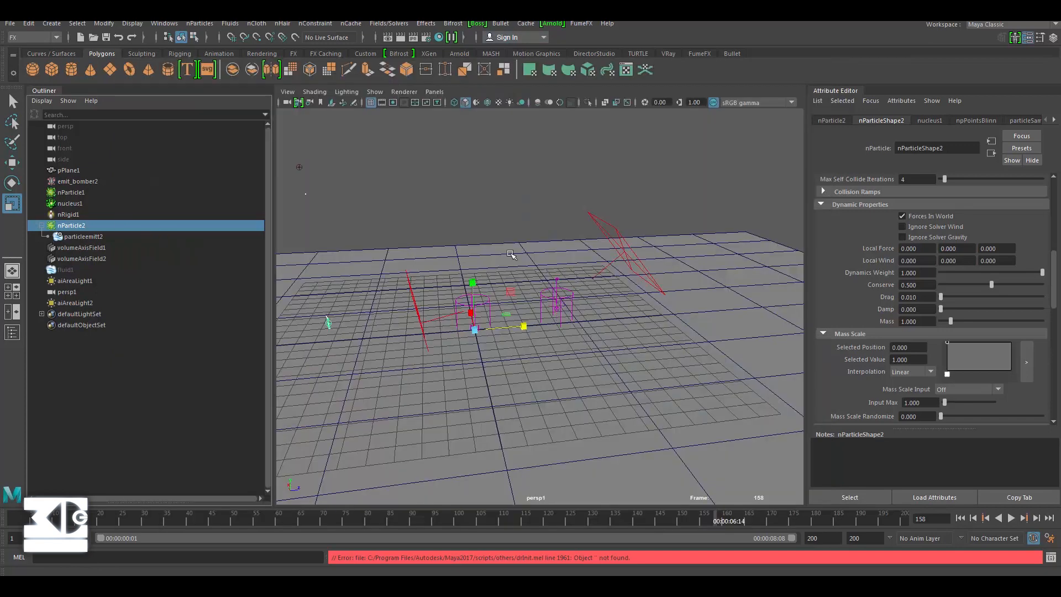
pyautogui.click(438, 97)
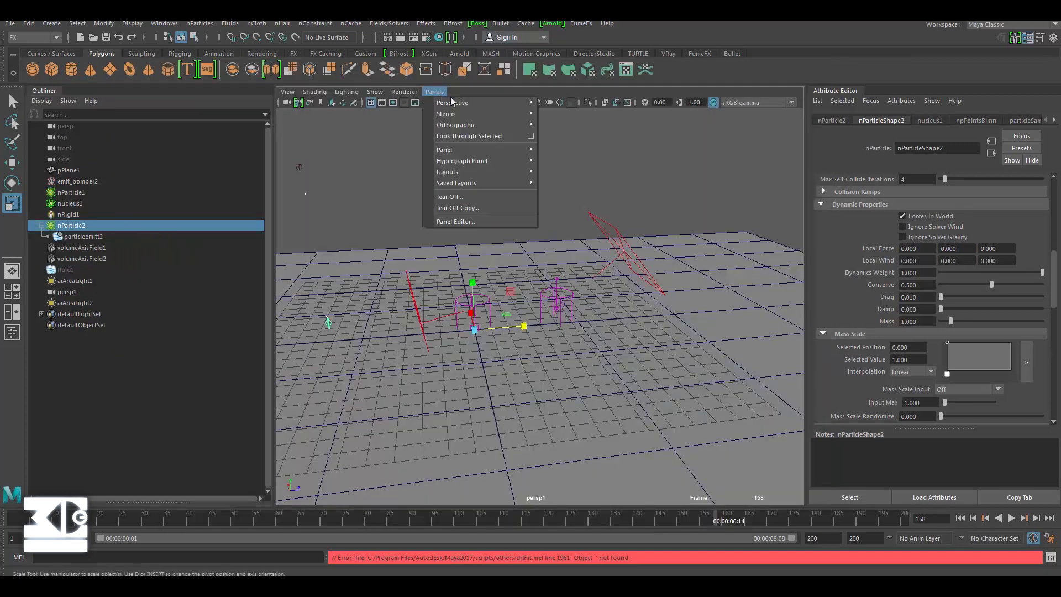
pyautogui.moveTo(497, 102)
pyautogui.click(589, 111)
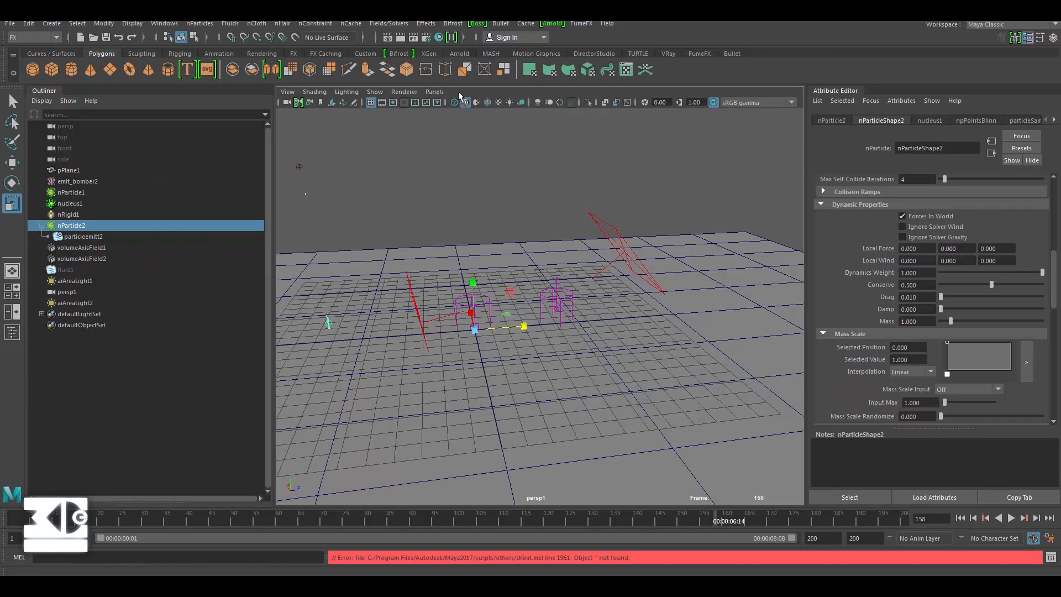
pyautogui.click(434, 91)
pyautogui.click(561, 102)
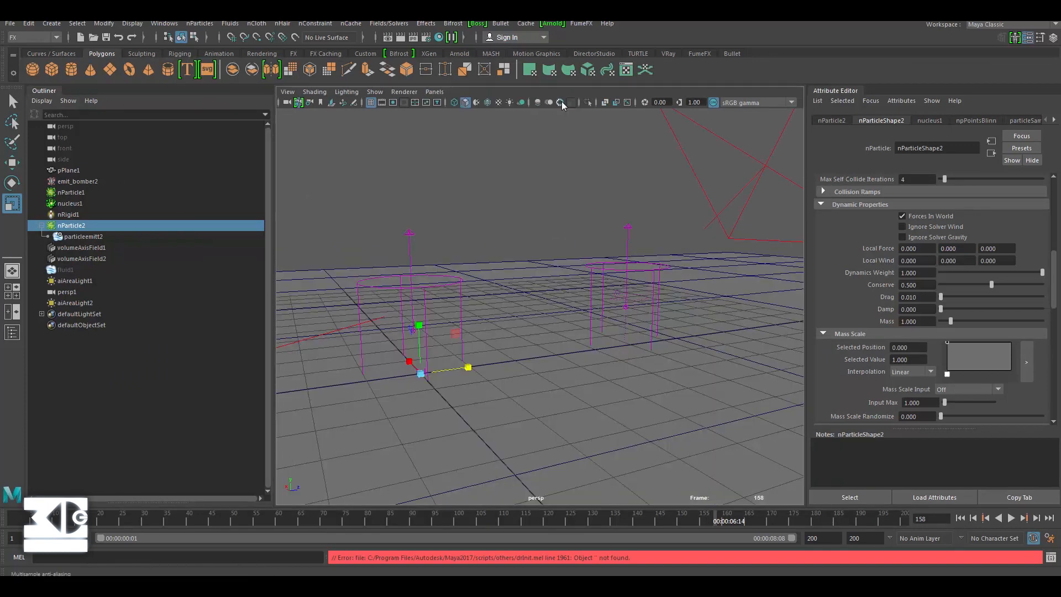
# Play the scene briefly without the smoke, stop it and unhide the fluid1 container
pyautogui.click(1011, 518)
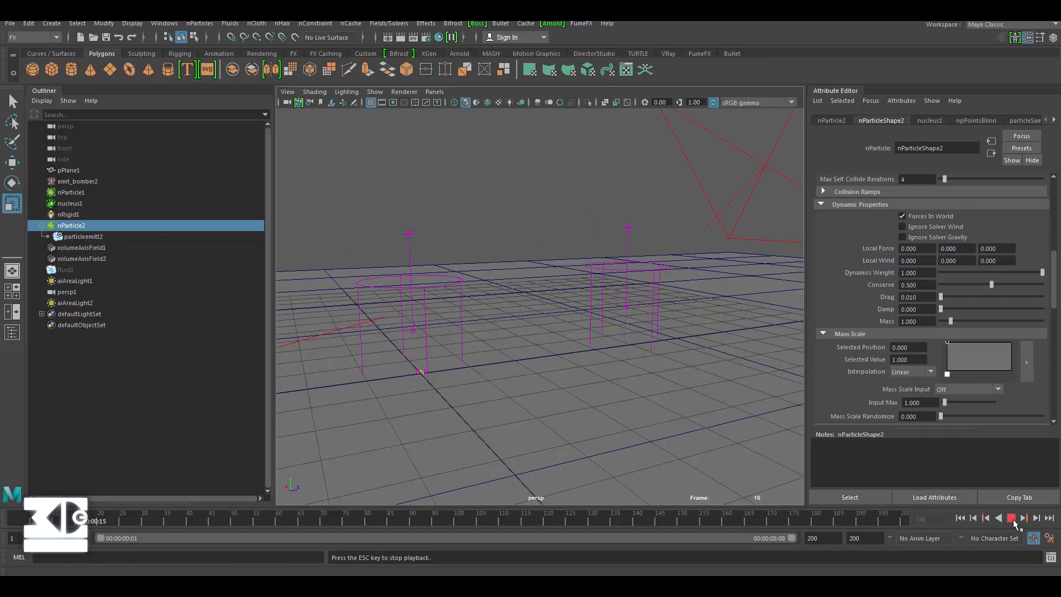
pyautogui.click(1012, 518)
pyautogui.click(65, 270)
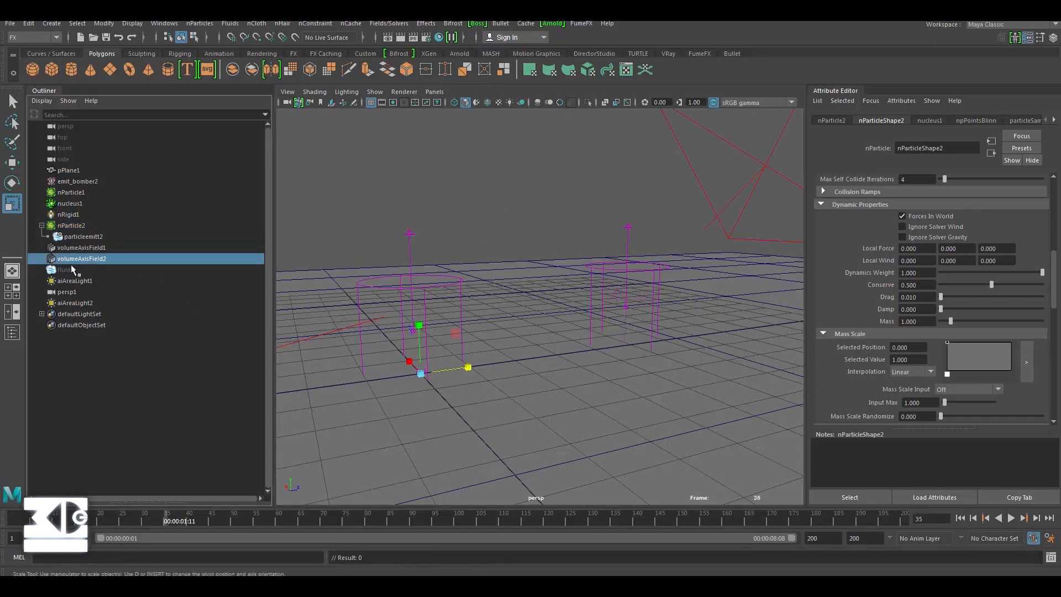
pyautogui.press('h')
# Play the smoke simulation from the first frame with fluid1 shown, and stop it partway through
pyautogui.click(959, 518)
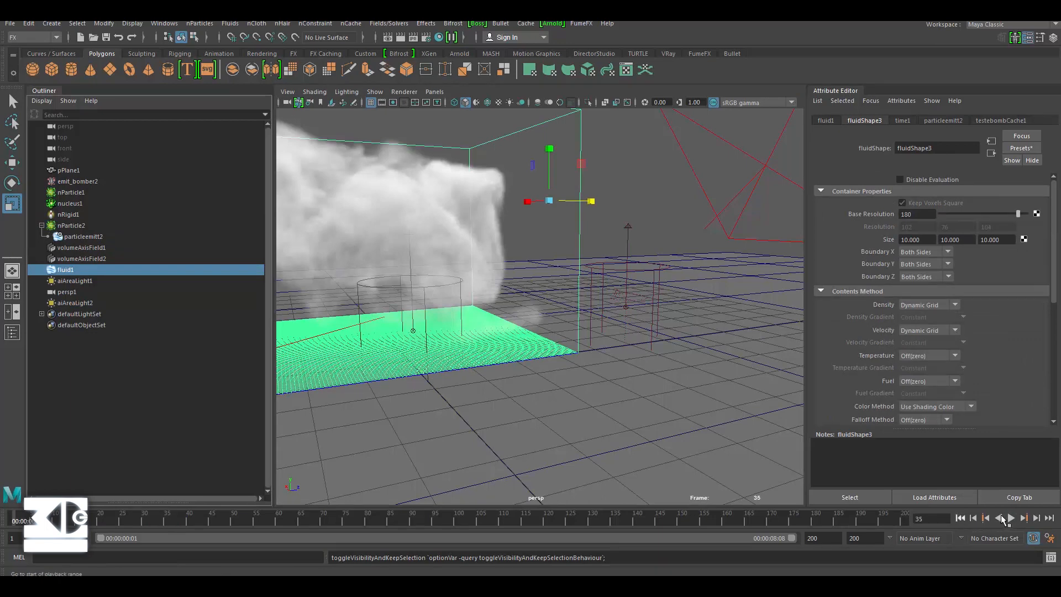
pyautogui.click(962, 518)
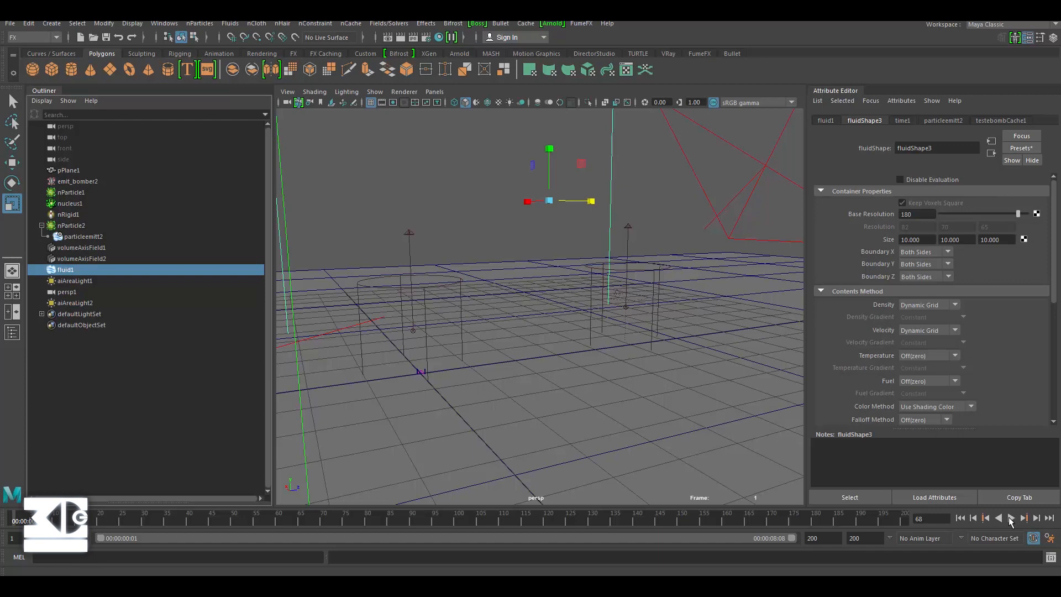
pyautogui.click(1011, 518)
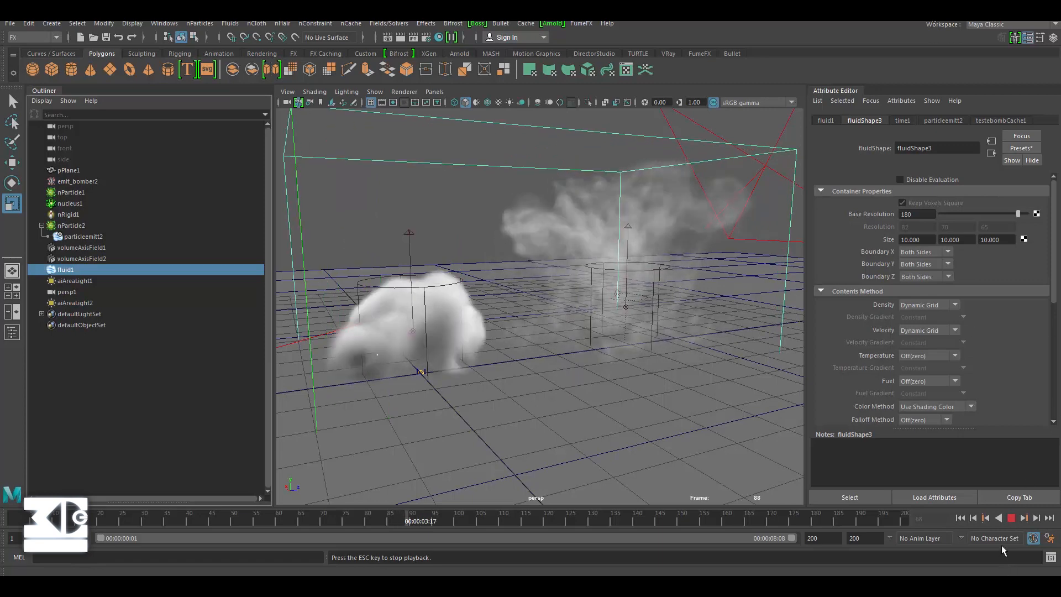
pyautogui.click(1012, 518)
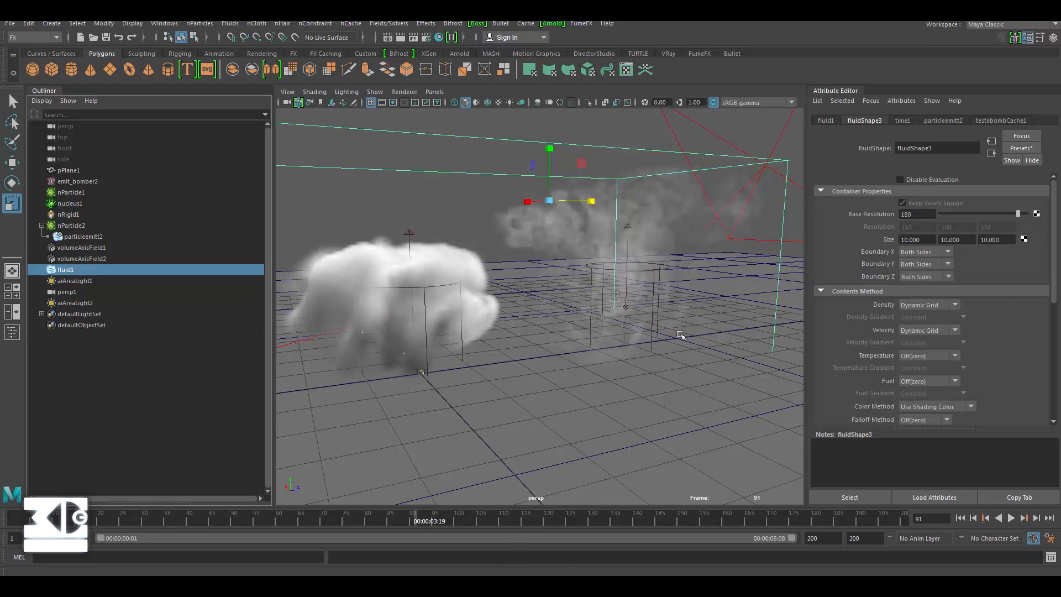
# Switch to the other Maya session containing the empty untitled scene
pyautogui.moveTo(391, 584)
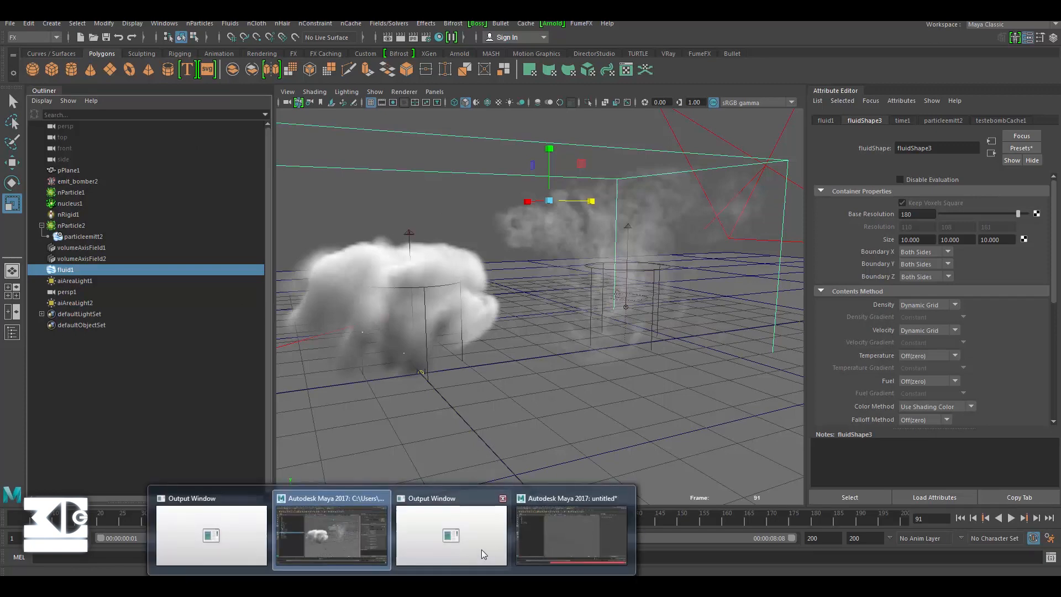
pyautogui.click(537, 535)
pyautogui.click(450, 296)
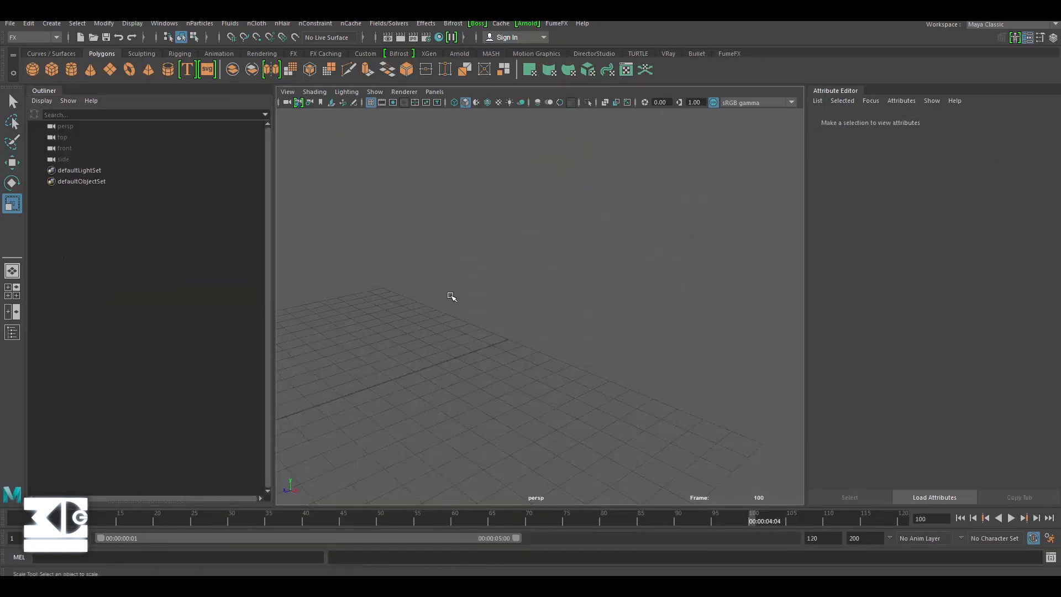
# Create a polygon plane at the origin and scale it uniformly until it extends beyond the grid
pyautogui.scroll(-5, 450, 296)
pyautogui.keyDown('alt'); pyautogui.moveTo(468, 301); pyautogui.dragTo(590, 272, button='middle'); pyautogui.keyUp('alt')
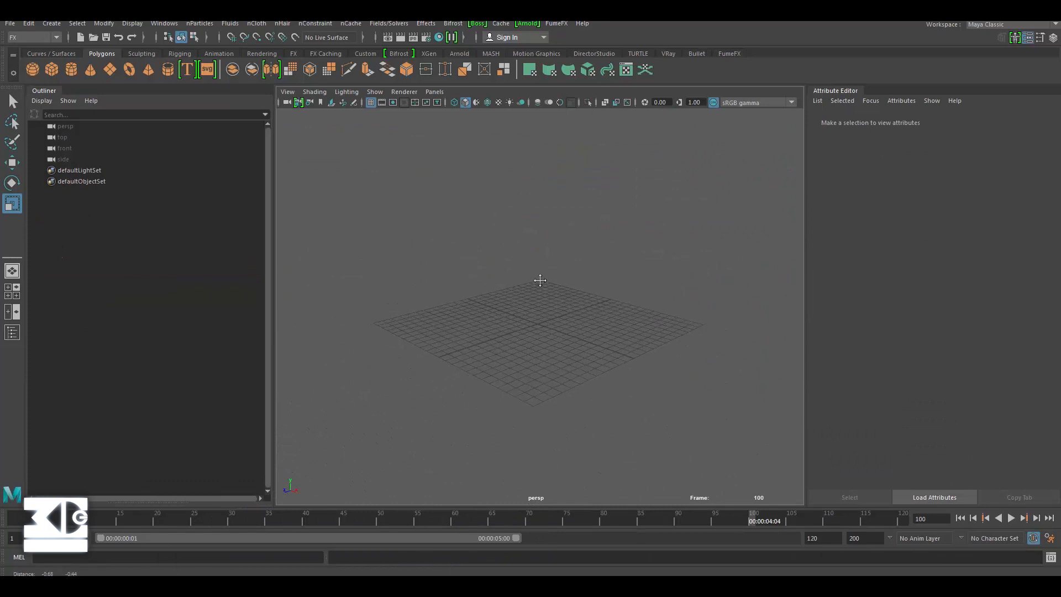
pyautogui.keyDown('alt'); pyautogui.moveTo(539, 280); pyautogui.dragTo(575, 289); pyautogui.keyUp('alt')
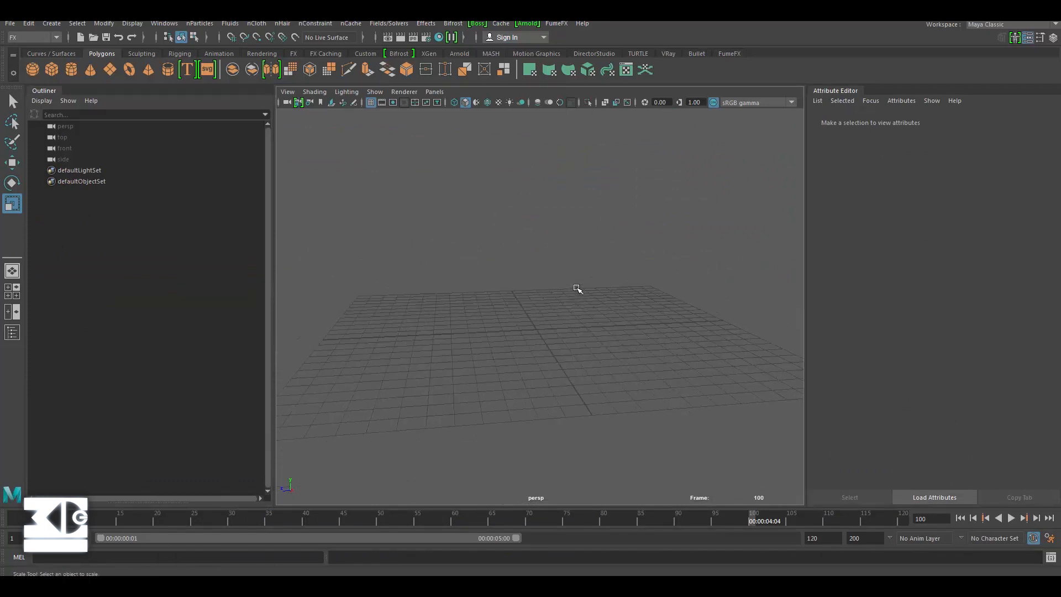
pyautogui.keyDown('alt'); pyautogui.moveTo(459, 287); pyautogui.dragTo(489, 299); pyautogui.keyUp('alt')
pyautogui.keyDown('alt'); pyautogui.moveTo(488, 299); pyautogui.dragTo(457, 296, button='middle'); pyautogui.keyUp('alt')
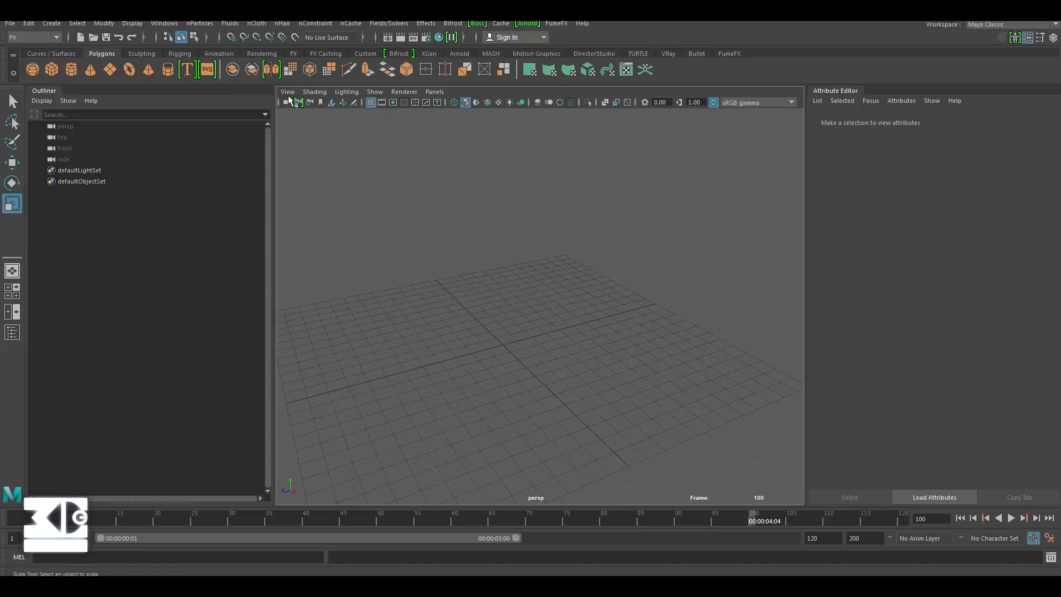
pyautogui.click(110, 70)
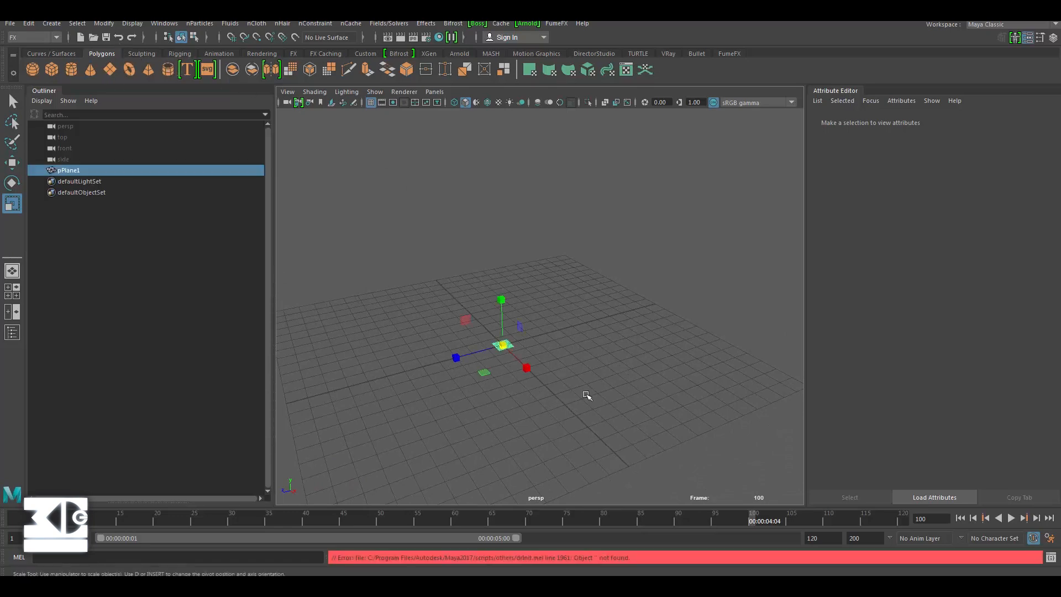
pyautogui.moveTo(503, 346); pyautogui.dragTo(875, 319)
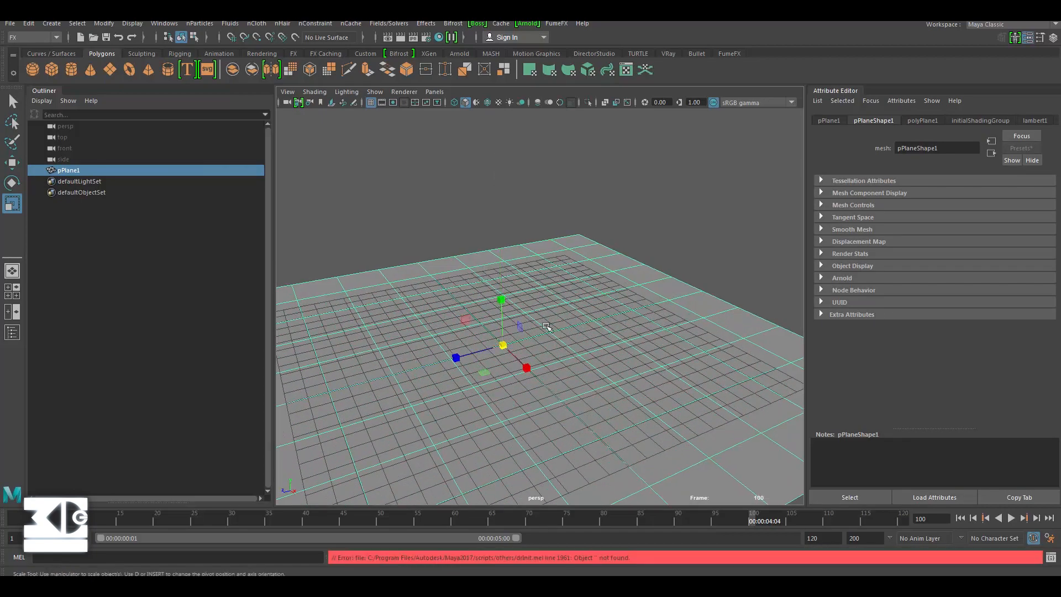
pyautogui.moveTo(573, 376)
pyautogui.keyDown('alt'); pyautogui.mouseDown()
pyautogui.moveTo(561, 350)
pyautogui.moveTo(580, 364)
pyautogui.mouseUp(); pyautogui.keyUp('alt')
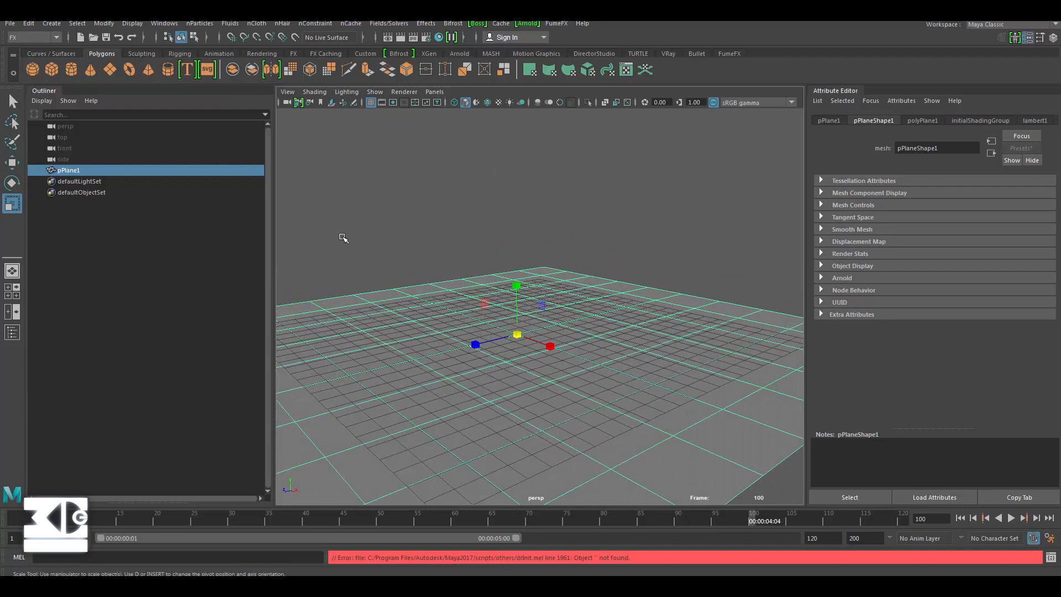
# Rename the ground plane as sol and deselect it
pyautogui.doubleClick(92, 167)
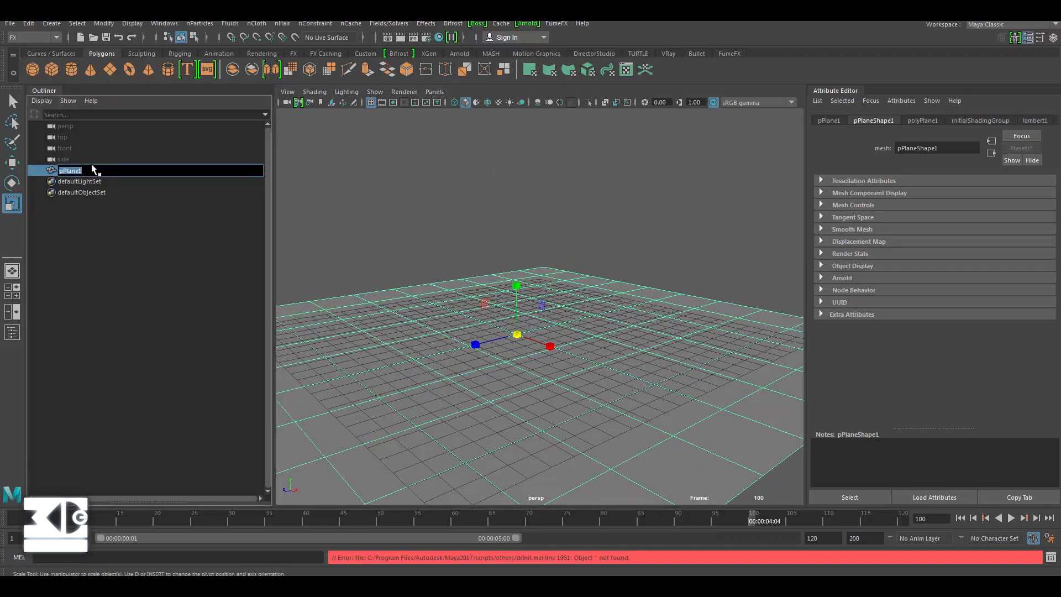
pyautogui.write('sol')
pyautogui.press('Return')
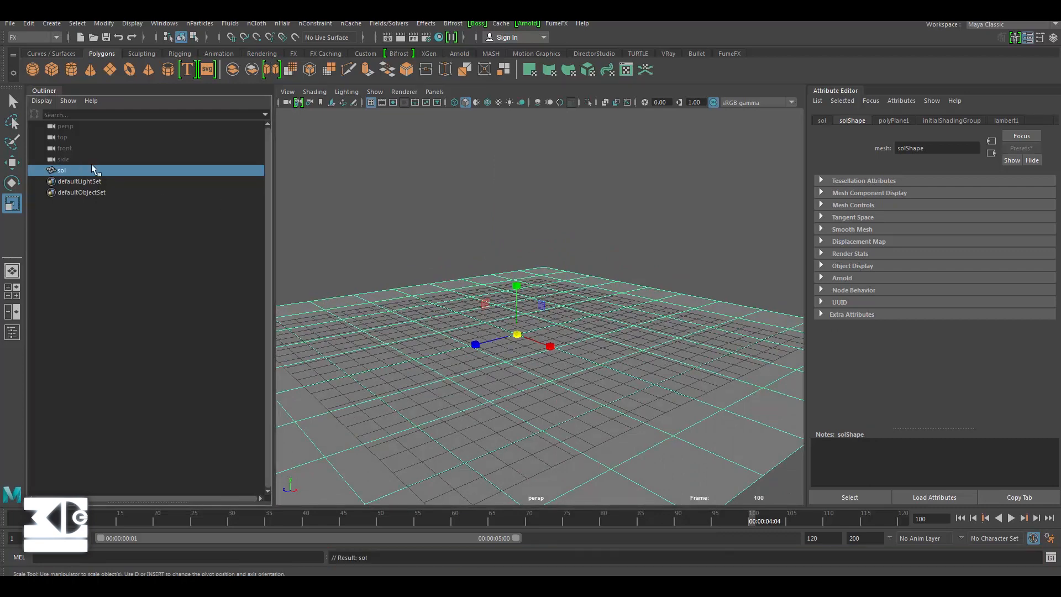
pyautogui.click(559, 244)
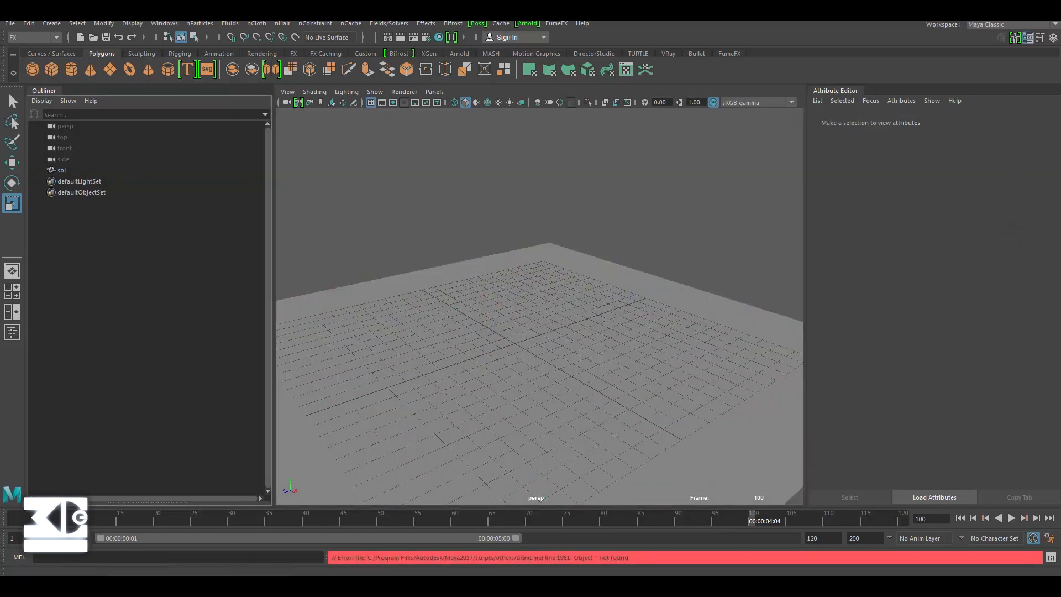
# Reset the nParticle emitter options, with Point as the particle type, and create an emitter named emit_particle
pyautogui.click(34, 37)
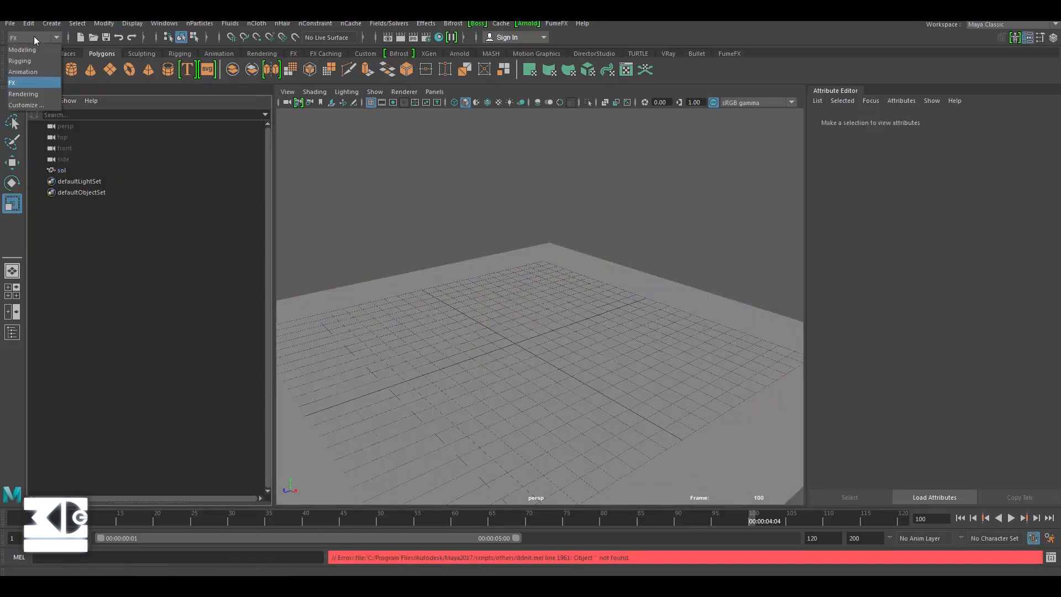
pyautogui.click(34, 36)
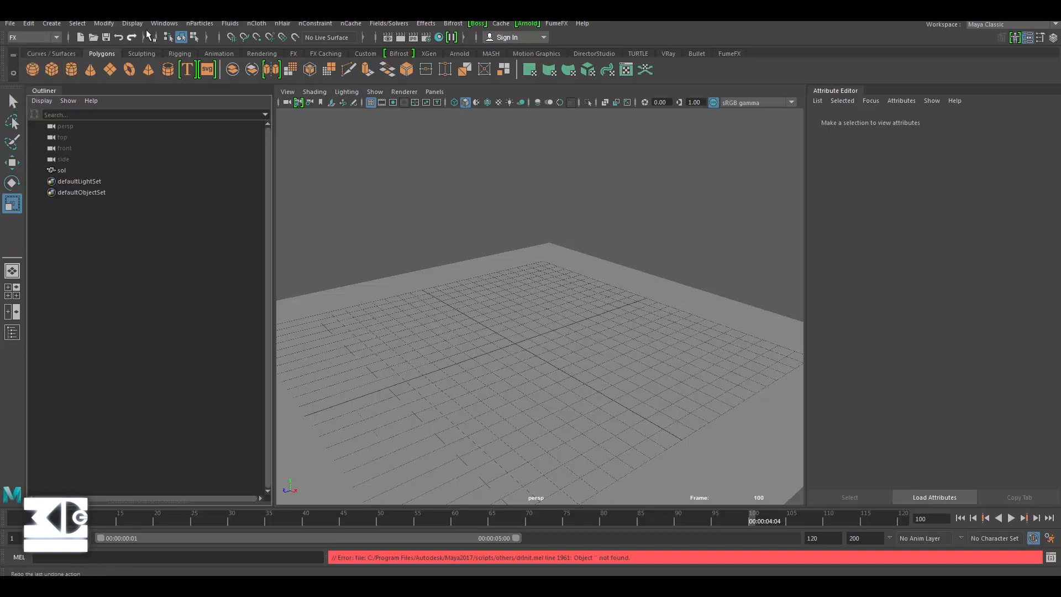
pyautogui.click(199, 24)
pyautogui.moveTo(264, 140)
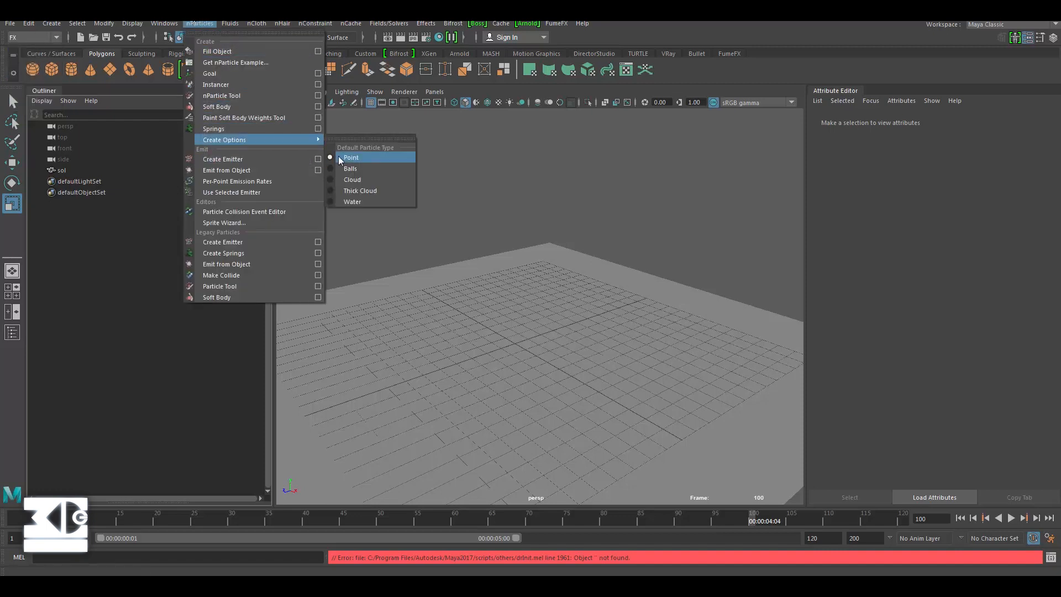
pyautogui.click(317, 159)
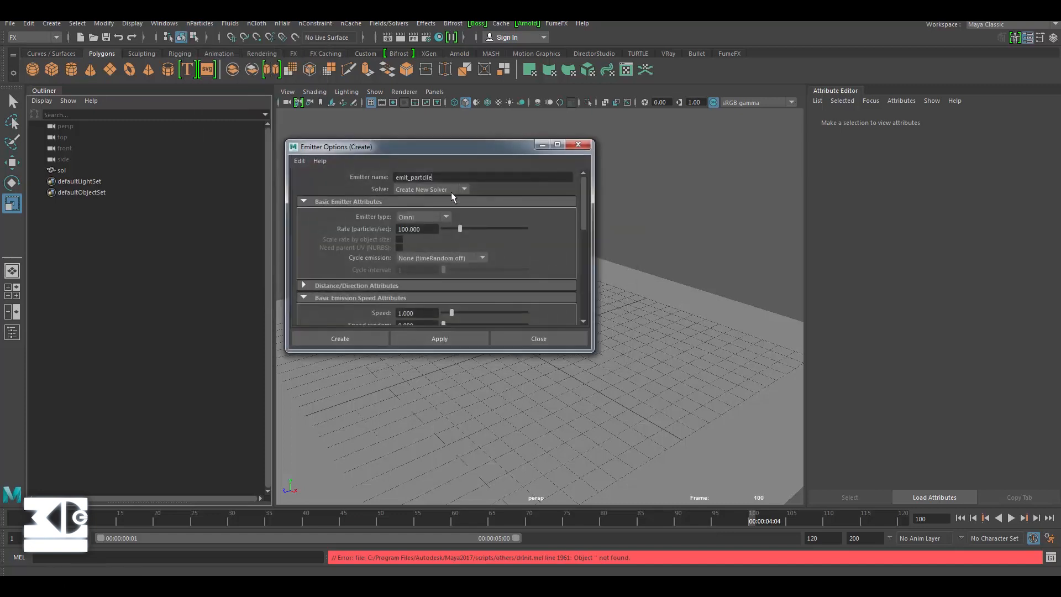
pyautogui.click(299, 161)
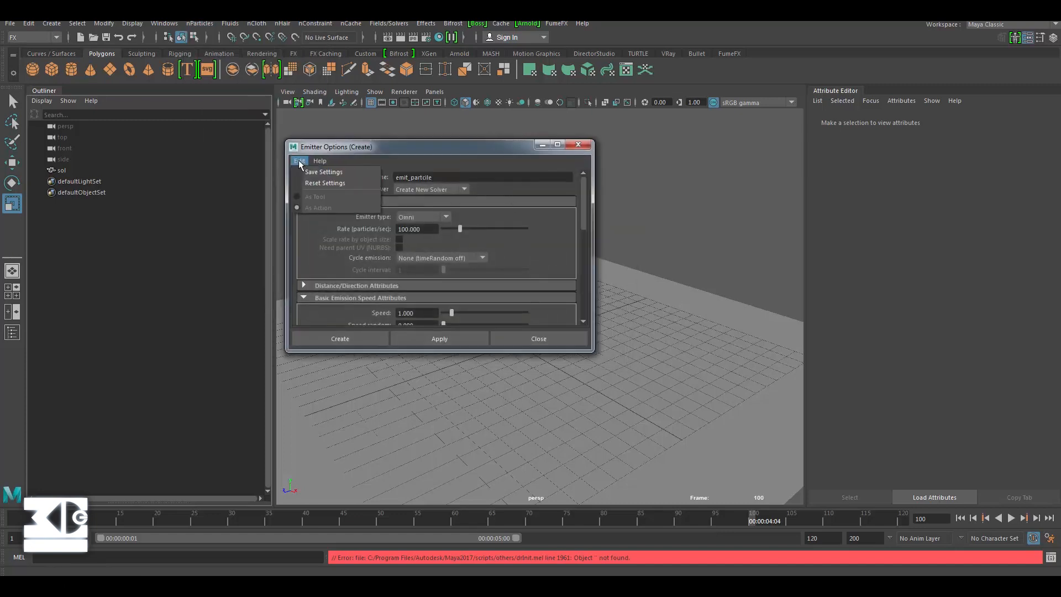
pyautogui.click(307, 182)
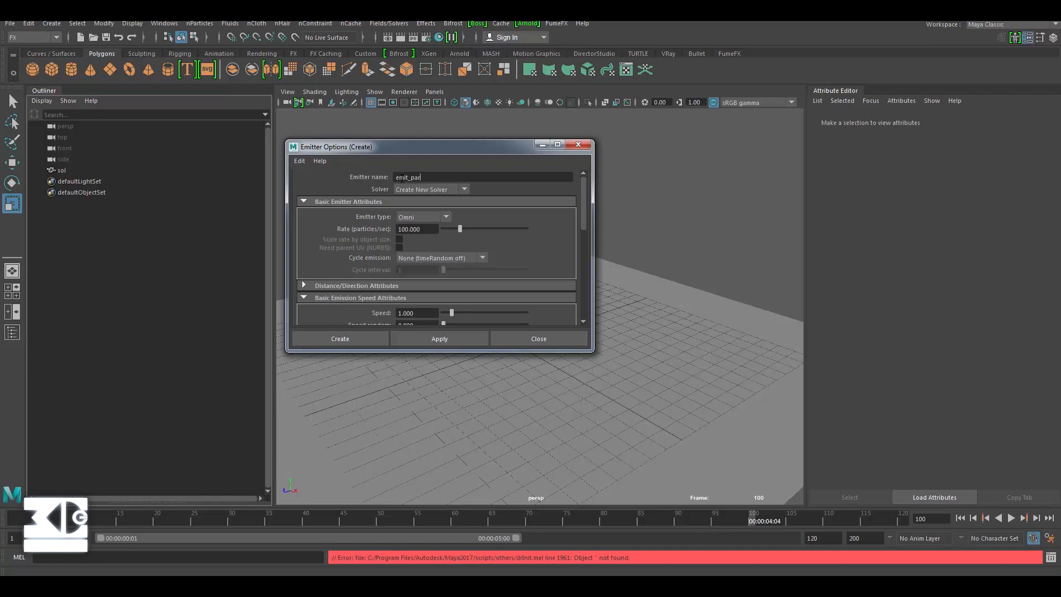
pyautogui.write('le')
pyautogui.click(340, 338)
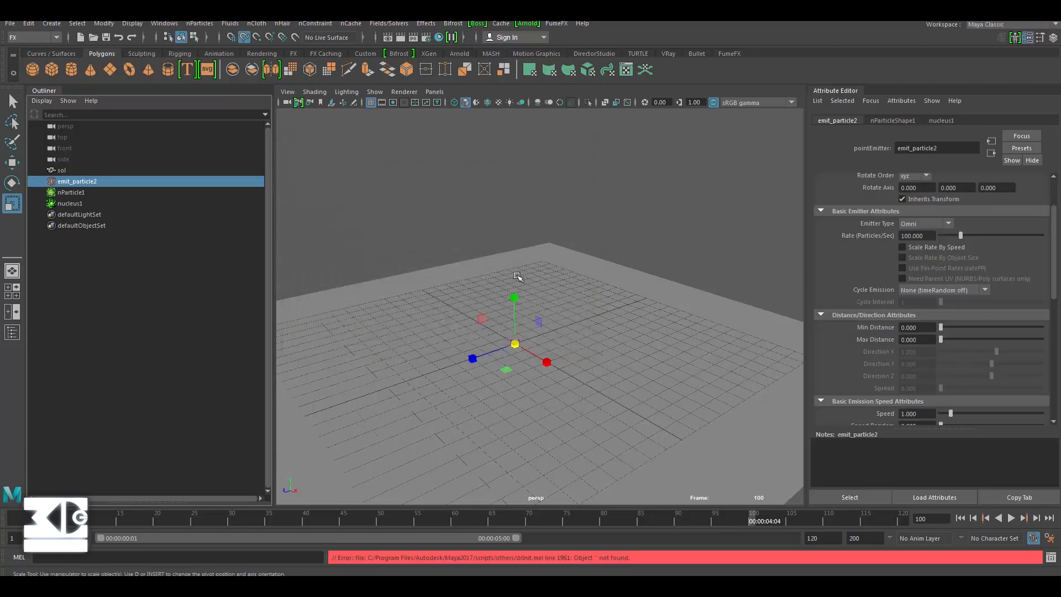
# Move the particle emitter straight up along the Y axis so it sits well above the ground plane
pyautogui.click(150, 291)
pyautogui.click(95, 178)
pyautogui.press('w')
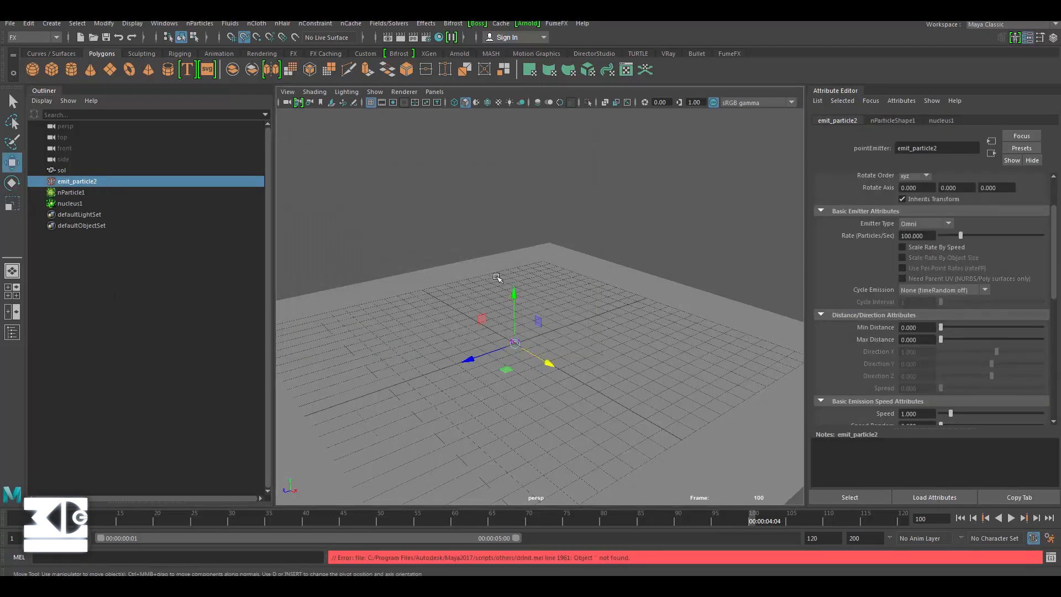
pyautogui.moveTo(508, 300); pyautogui.dragTo(510, 143)
pyautogui.scroll(-5, 511, 142)
pyautogui.moveTo(542, 287)
pyautogui.keyDown('alt'); pyautogui.mouseDown()
pyautogui.moveTo(530, 264)
pyautogui.moveTo(560, 289)
pyautogui.mouseUp(); pyautogui.keyUp('alt')
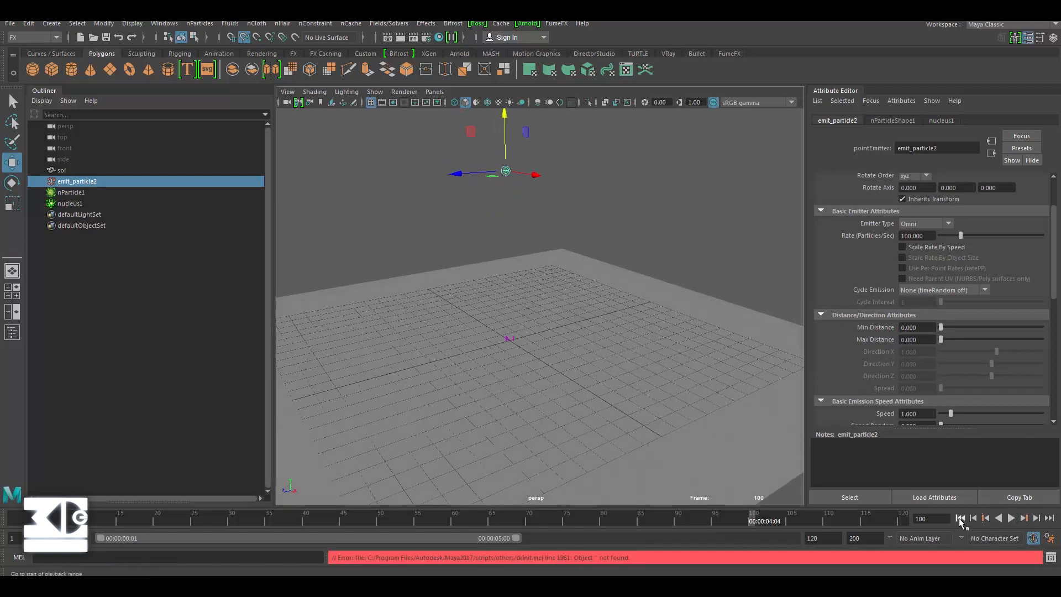
# Play the particle simulation to check the Omni emission, stop it and return to the first frame
pyautogui.click(1011, 518)
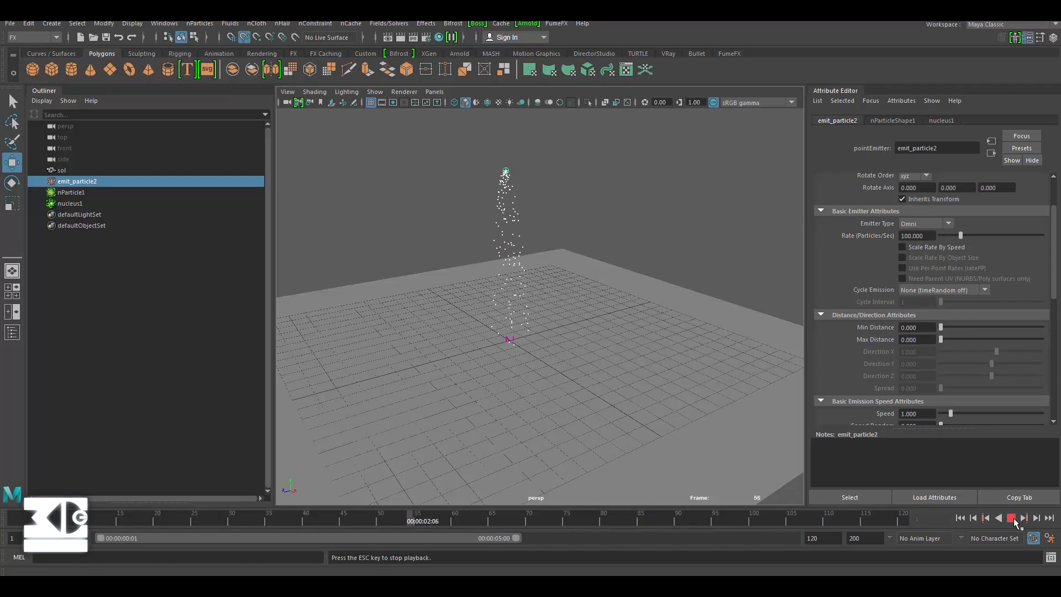
pyautogui.click(1012, 519)
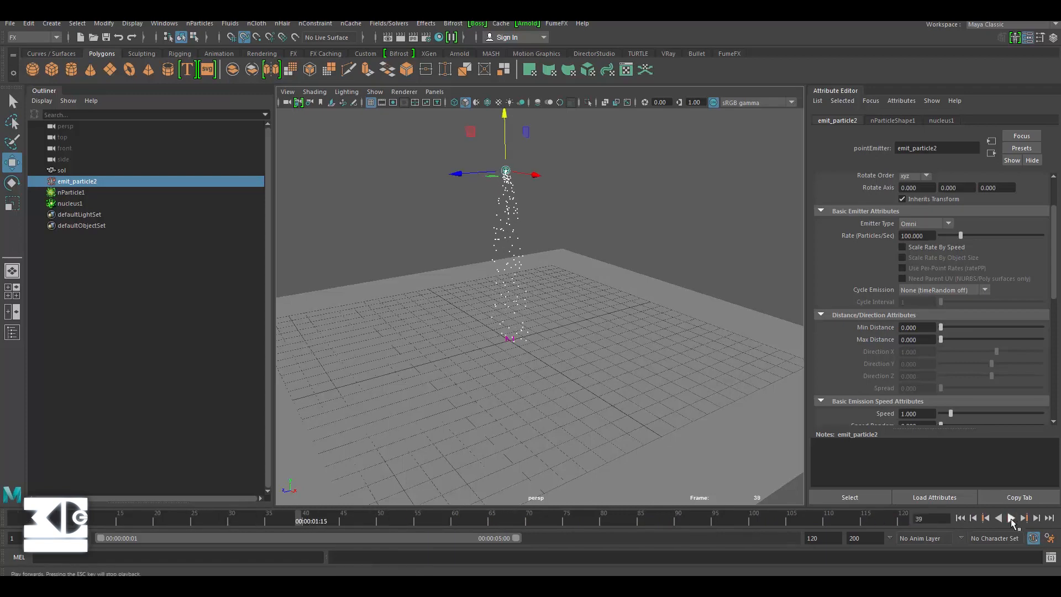
pyautogui.click(960, 518)
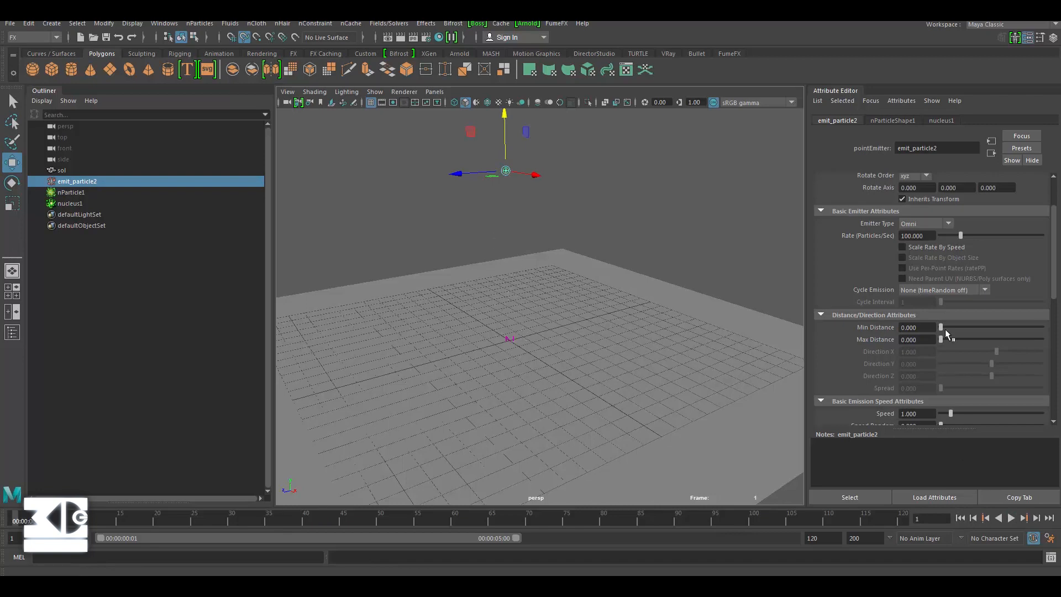
# Change the emitter type of emit_particle2 to Directional and briefly play the simulation to check the emission
pyautogui.click(926, 226)
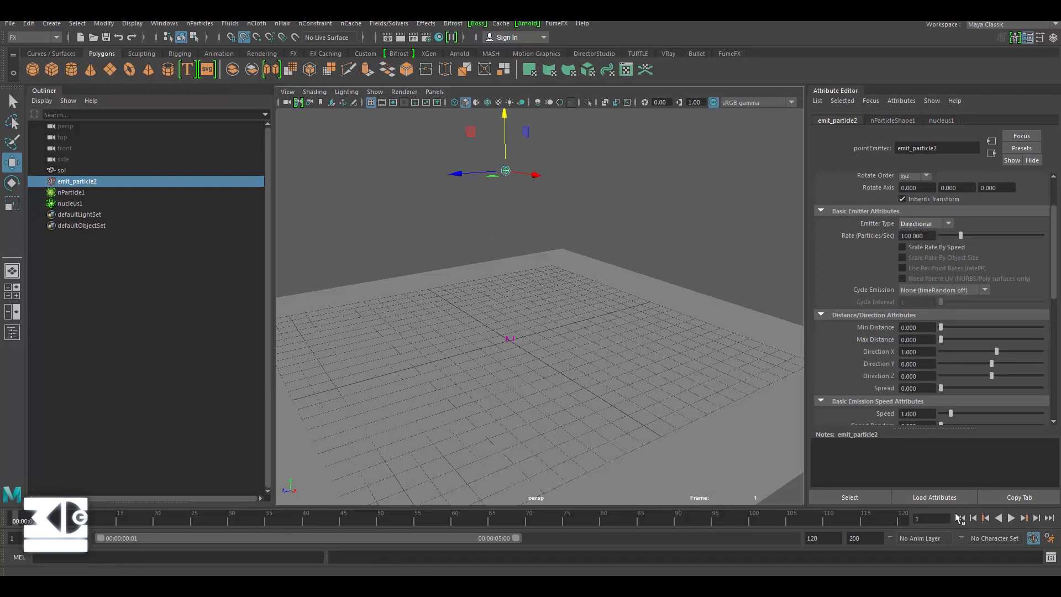
pyautogui.click(1011, 518)
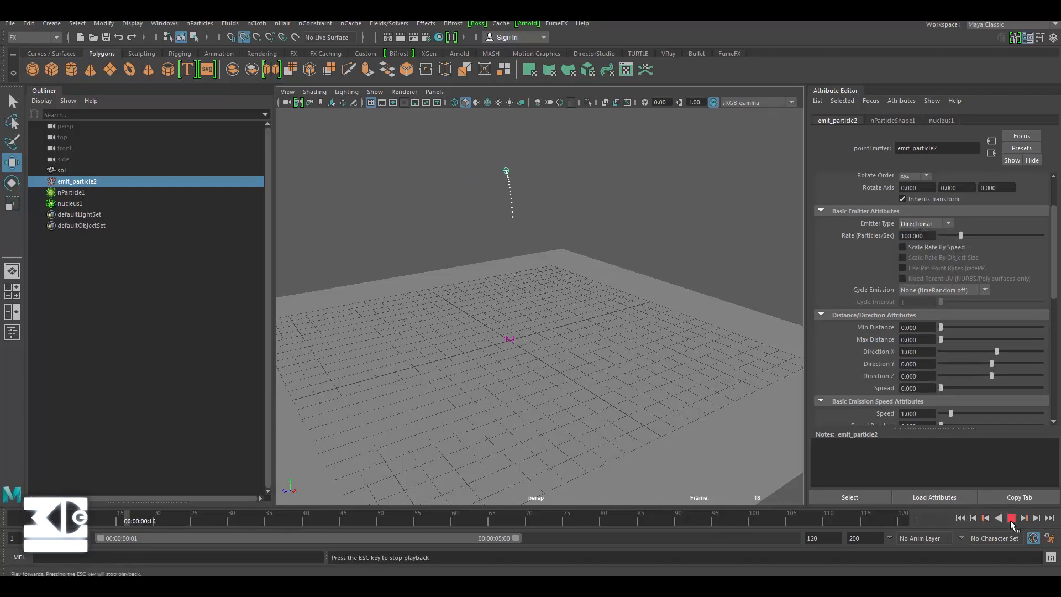
pyautogui.click(1011, 519)
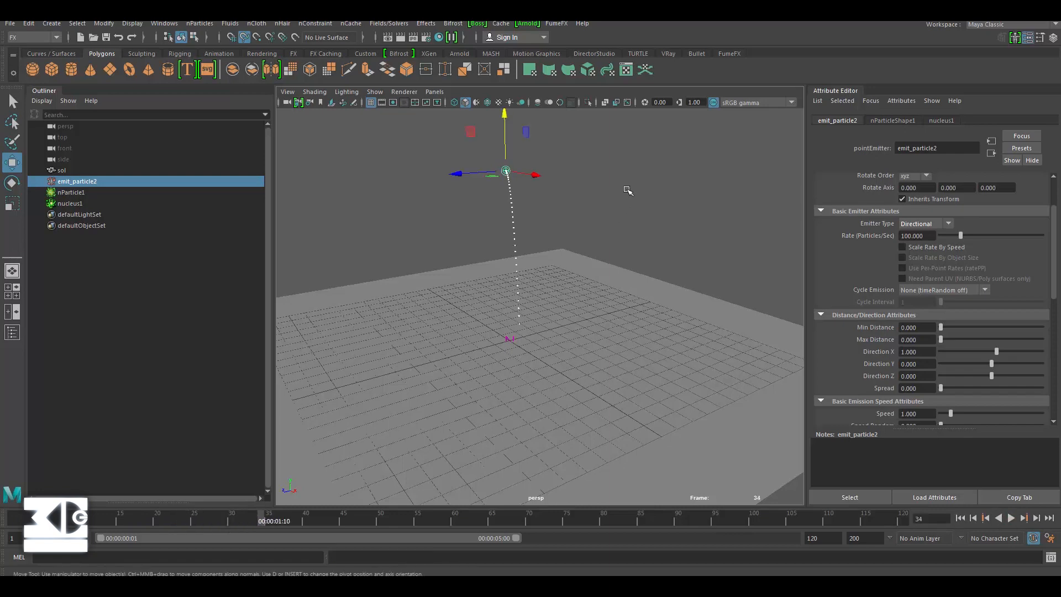
# Raise the particle emitter slightly to about 10.105 on Y and move it along the Z axis to about -8.03
pyautogui.keyDown('alt'); pyautogui.moveTo(627, 194); pyautogui.dragTo(567, 196); pyautogui.keyUp('alt')
pyautogui.scroll(5, 568, 196)
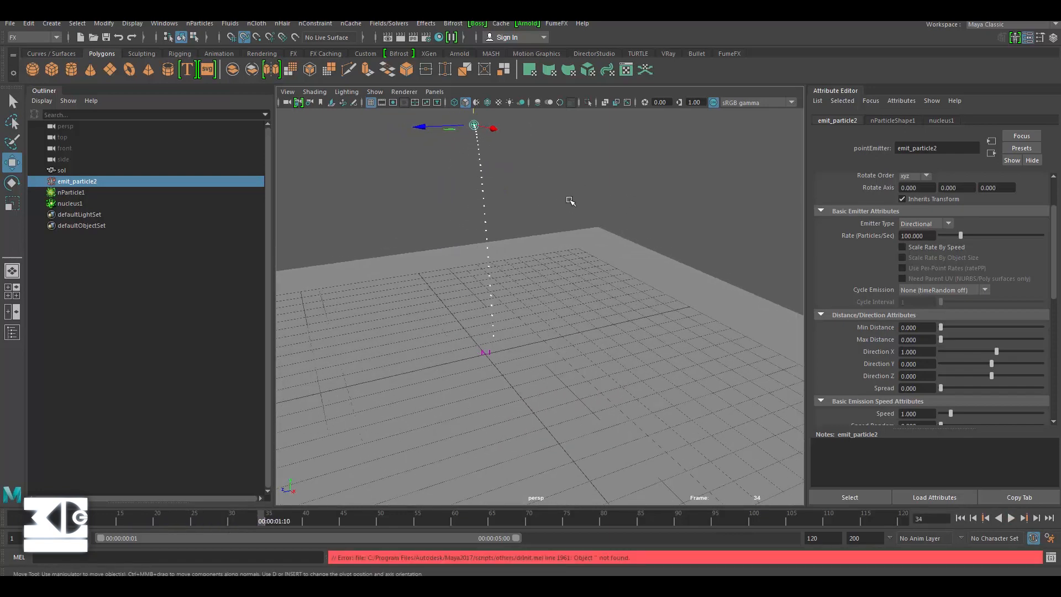
pyautogui.press('w')
pyautogui.keyDown('alt'); pyautogui.moveTo(570, 202); pyautogui.dragTo(578, 216, button='middle'); pyautogui.keyUp('alt')
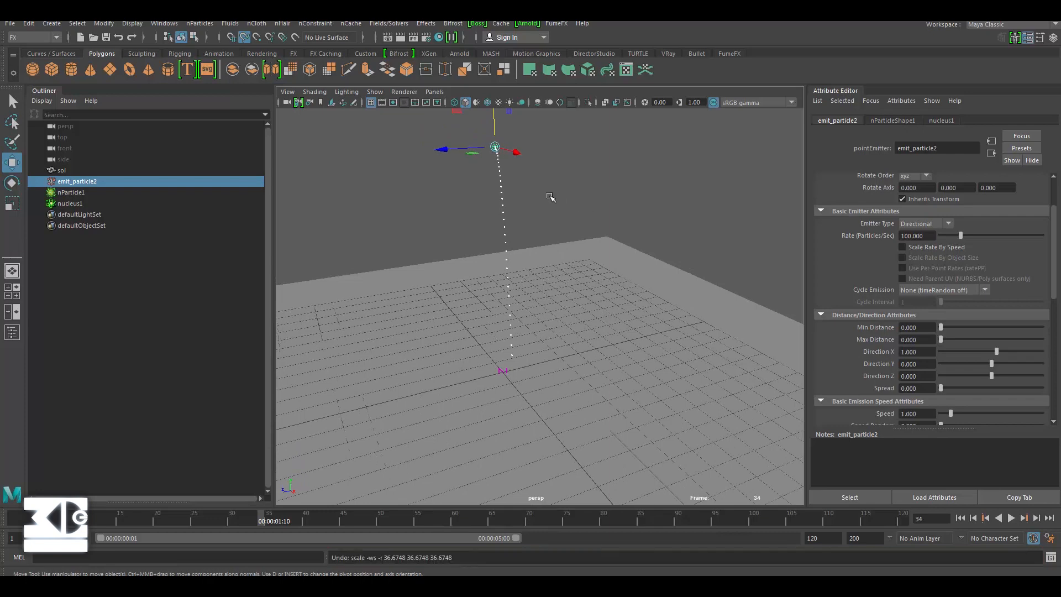
pyautogui.moveTo(494, 129); pyautogui.dragTo(493, 122)
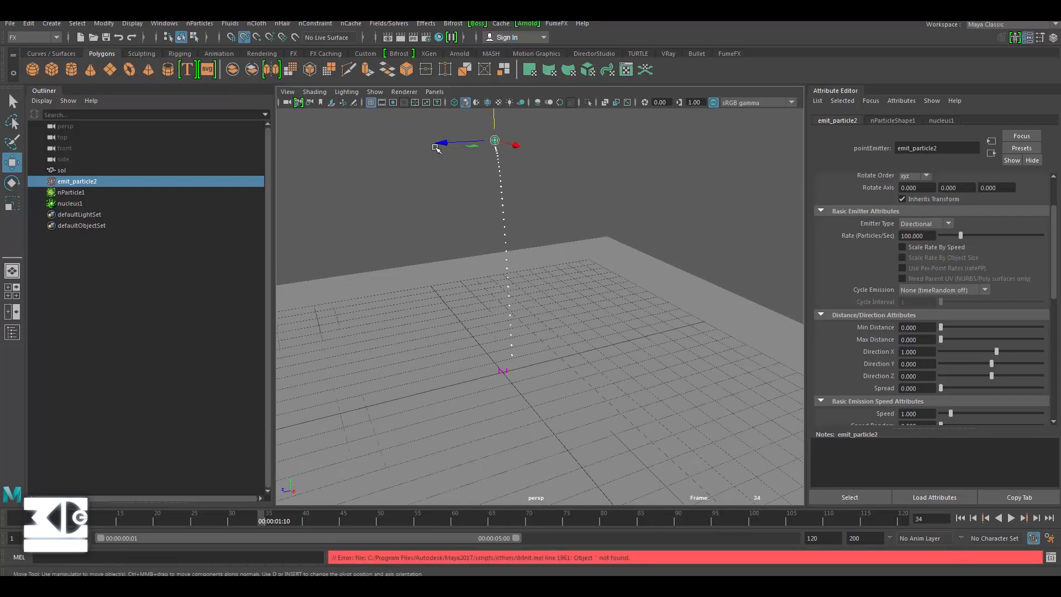
pyautogui.moveTo(437, 148); pyautogui.dragTo(616, 190)
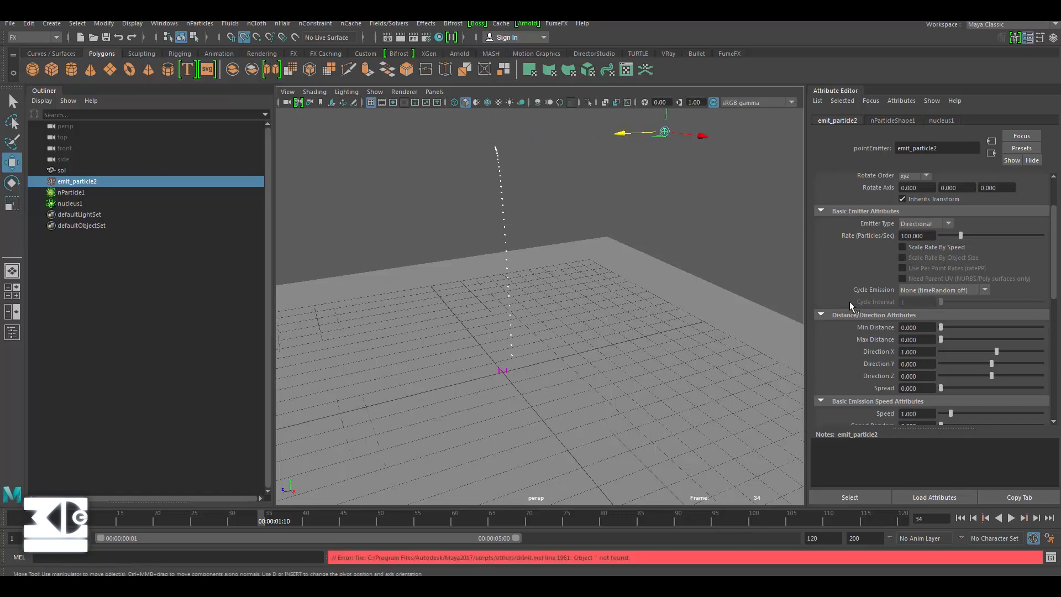
# Try setting a key on the emitter's Translate values at frame 34
pyautogui.scroll(3, 851, 287)
pyautogui.rightClick(876, 194)
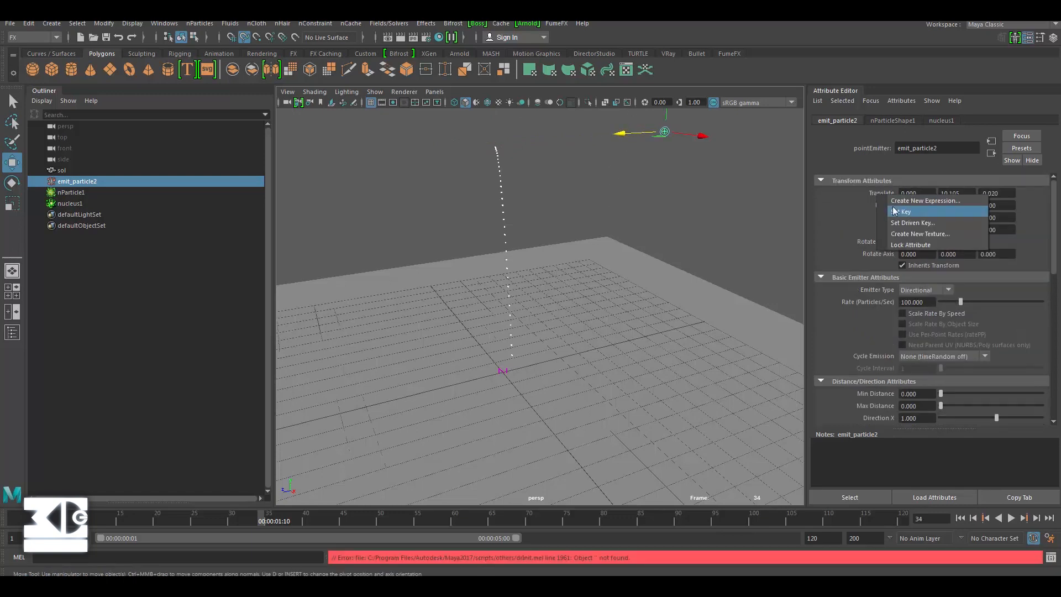
pyautogui.click(917, 211)
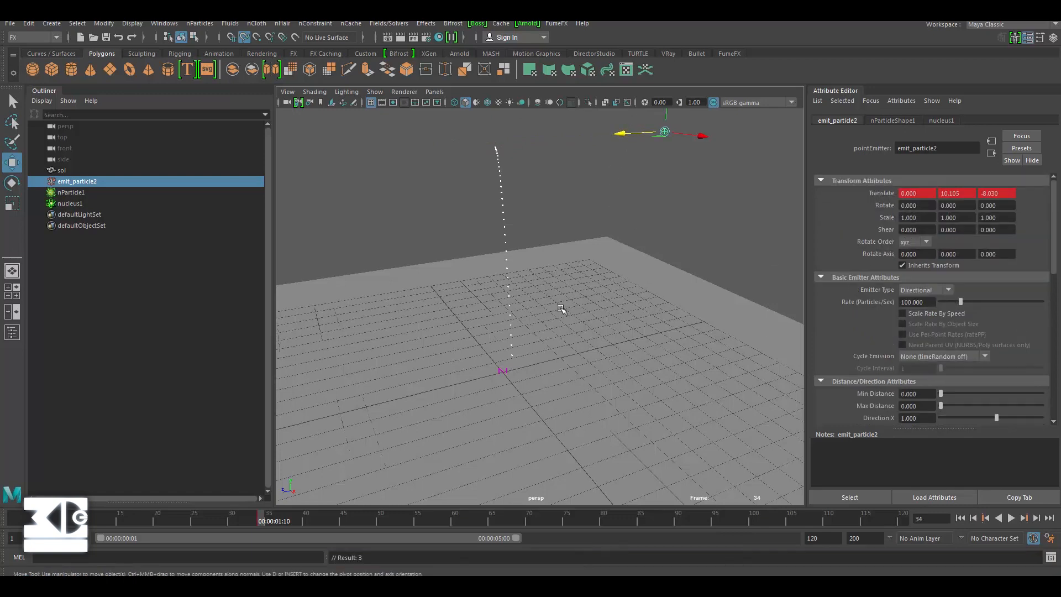
# At the first frame, key the emitter's Translate values and shift its start position along Z to about -14.045
pyautogui.click(960, 517)
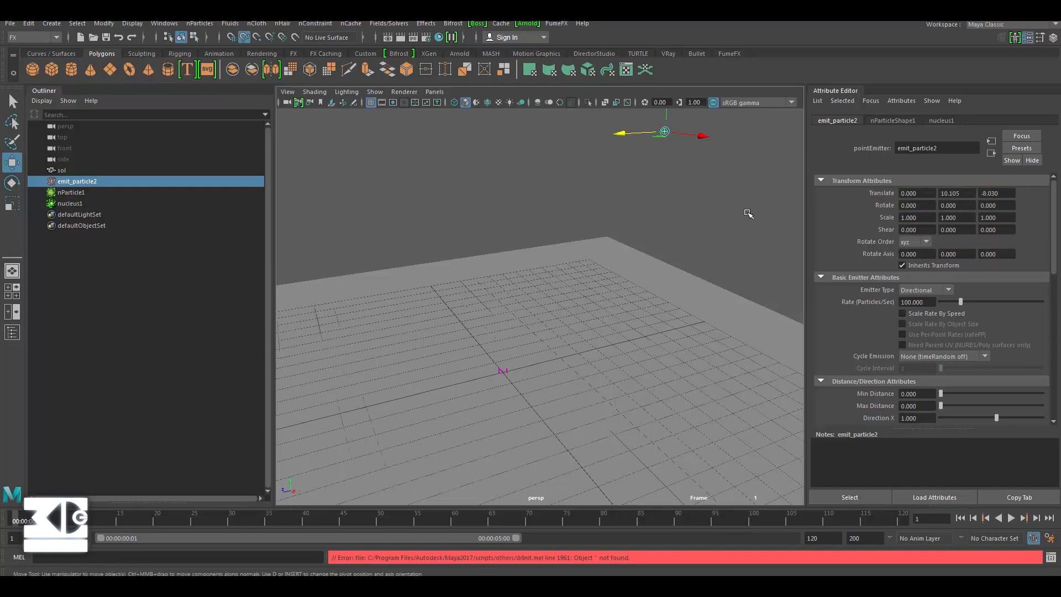
pyautogui.rightClick(880, 192)
pyautogui.click(917, 212)
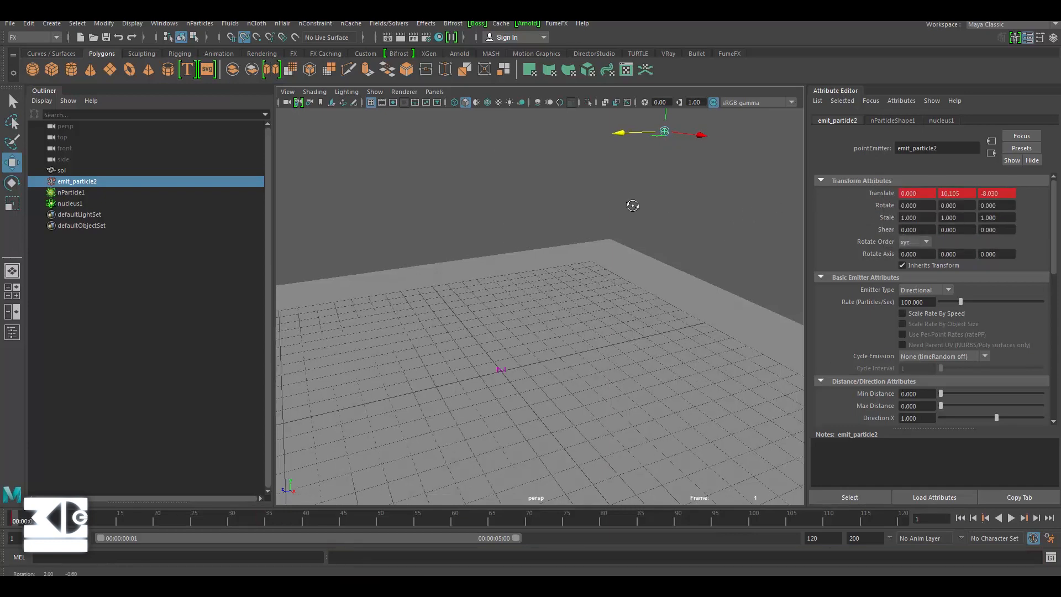
pyautogui.keyDown('alt'); pyautogui.moveTo(632, 206); pyautogui.dragTo(666, 216); pyautogui.keyUp('alt')
pyautogui.keyDown('alt'); pyautogui.moveTo(533, 255); pyautogui.dragTo(622, 262); pyautogui.keyUp('alt')
pyautogui.moveTo(638, 204); pyautogui.dragTo(619, 203)
# At frame 60, move the emitter along Z across the ground plane to about 15.62 and key its Translate values
pyautogui.moveTo(144, 519); pyautogui.dragTo(457, 518)
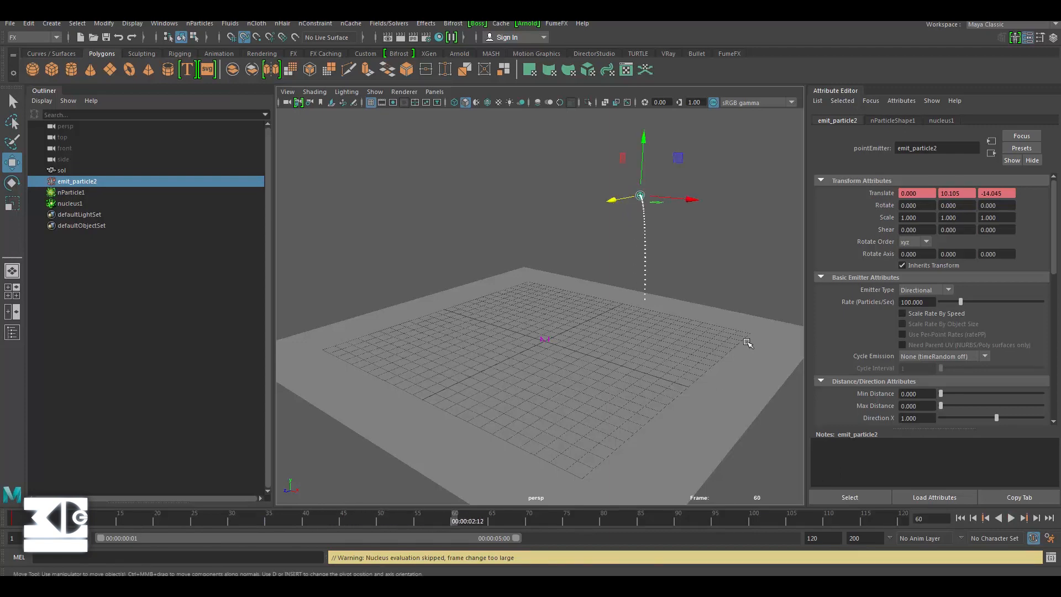
pyautogui.keyDown('alt'); pyautogui.moveTo(518, 287); pyautogui.dragTo(499, 254); pyautogui.keyUp('alt')
pyautogui.moveTo(597, 222); pyautogui.dragTo(307, 214)
pyautogui.keyDown('alt'); pyautogui.moveTo(339, 256); pyautogui.dragTo(393, 252); pyautogui.keyUp('alt')
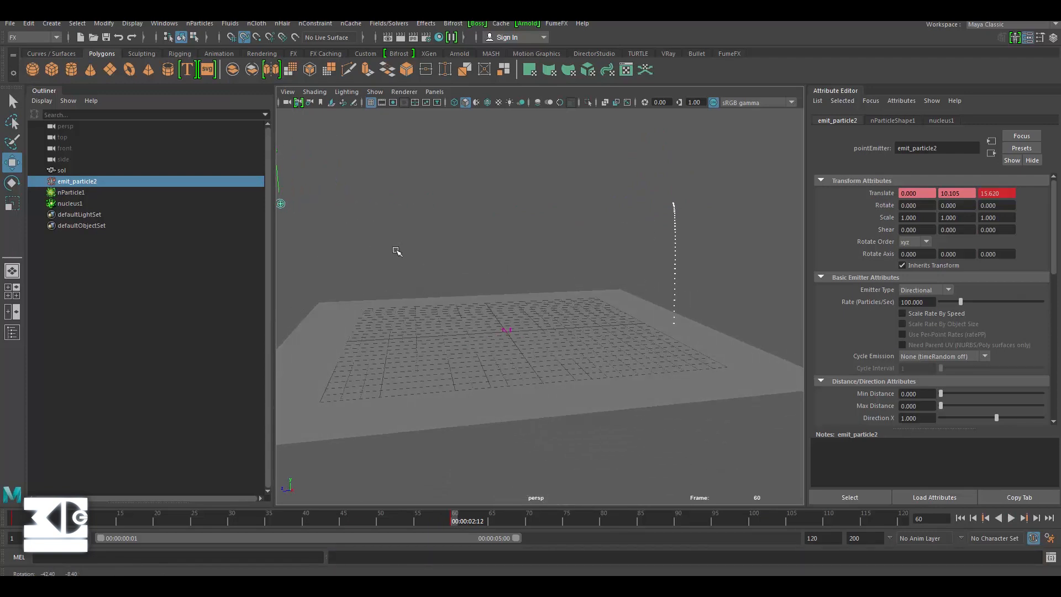
pyautogui.rightClick(877, 194)
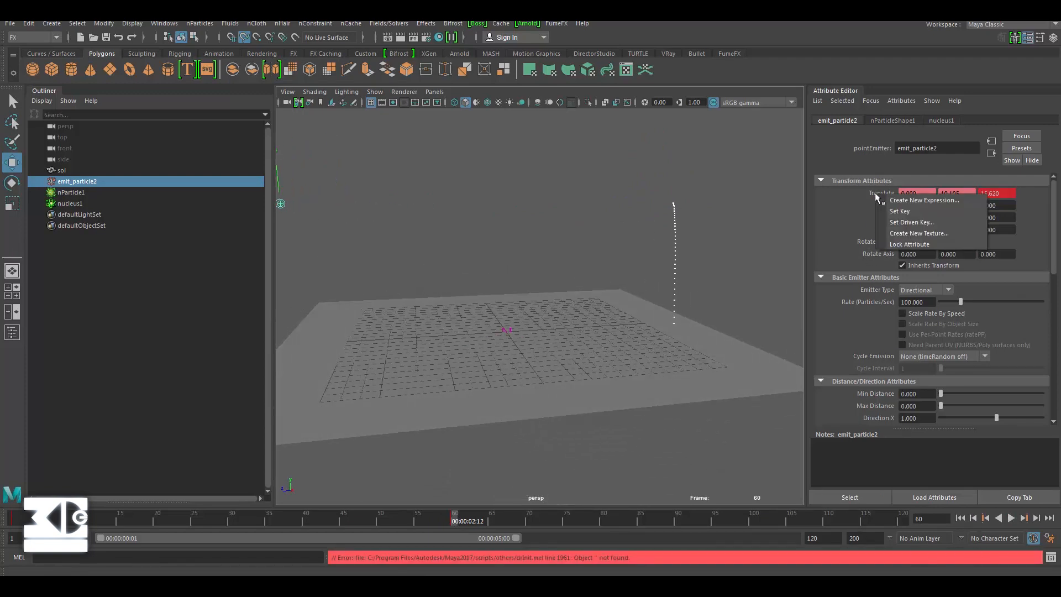
pyautogui.click(895, 205)
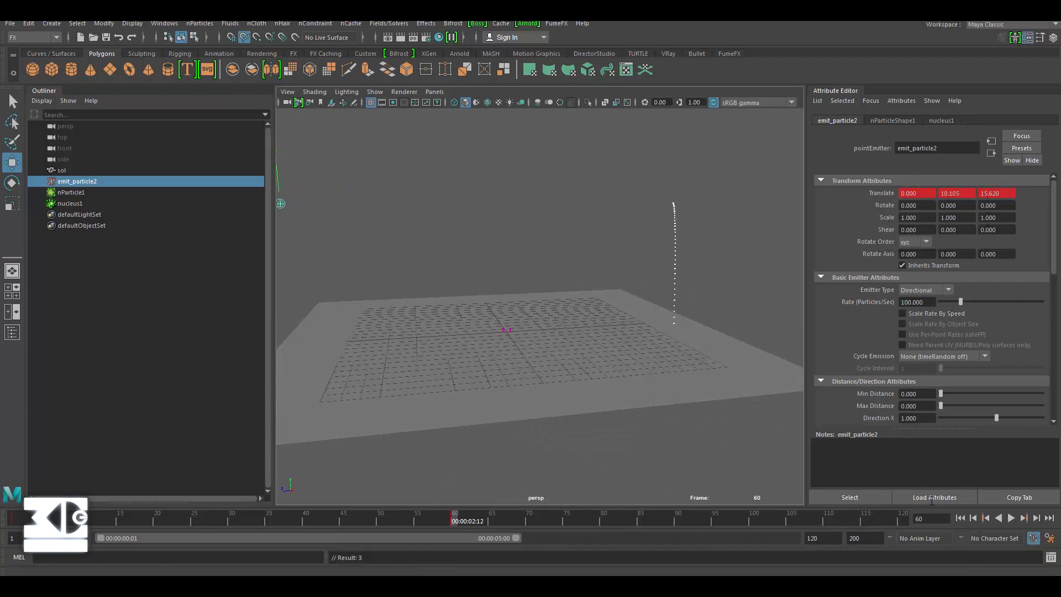
# Play the animation from the first frame to check the particle trail of the moving emitter, then stop it
pyautogui.click(960, 517)
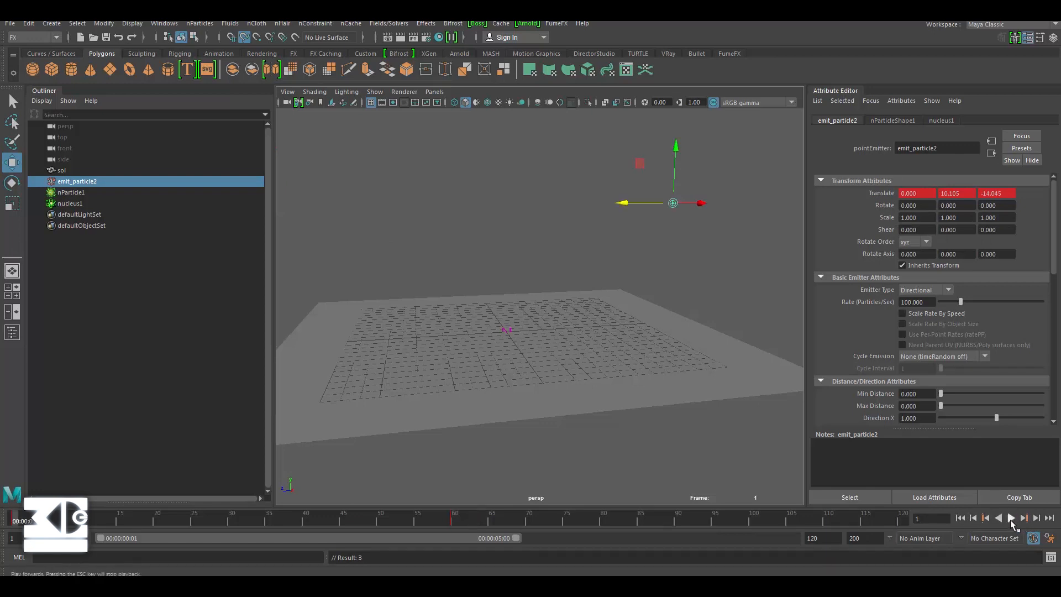
pyautogui.click(1011, 520)
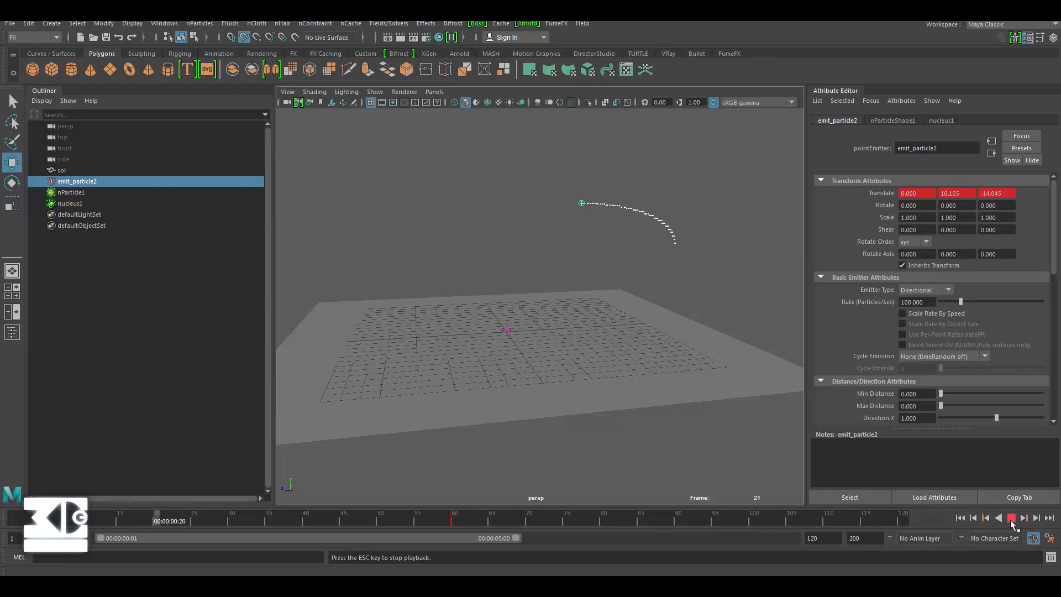
pyautogui.click(1011, 519)
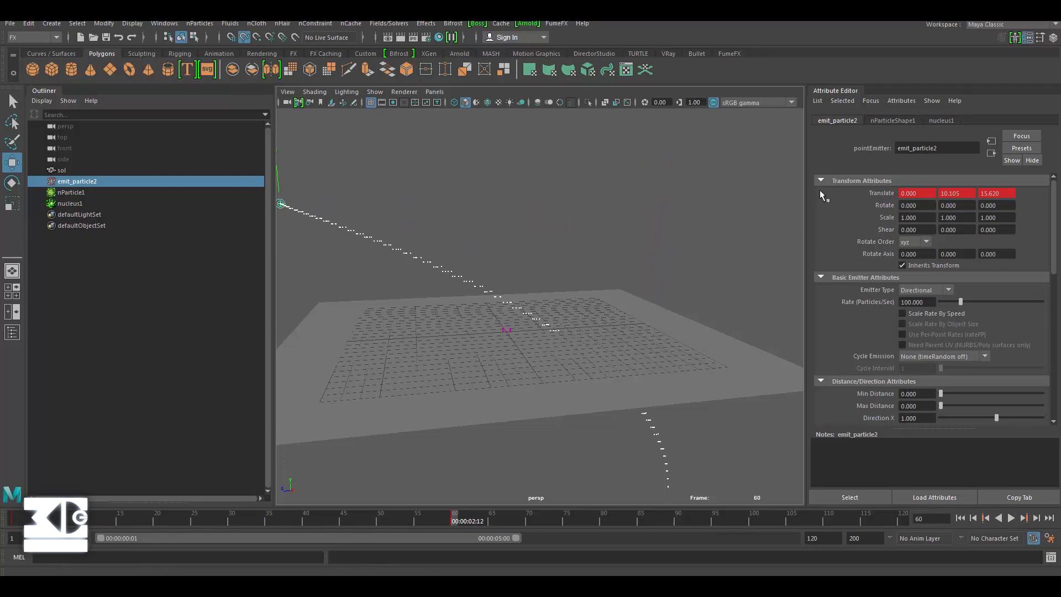
# Set the rate of emit_particle2 to 10 particles per second and play the simulation from the first frame
pyautogui.click(91, 171)
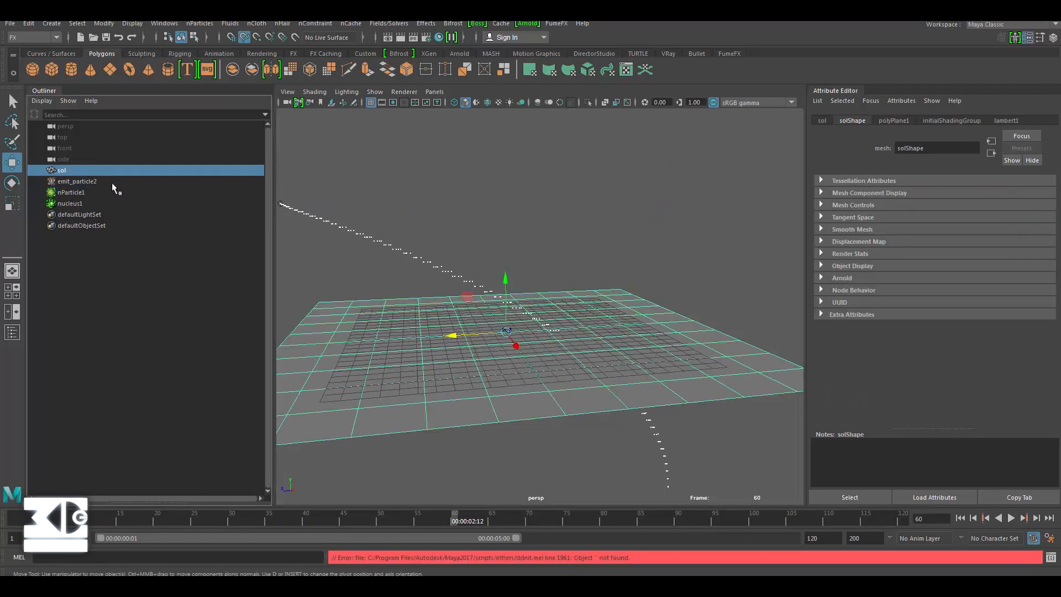
pyautogui.click(82, 183)
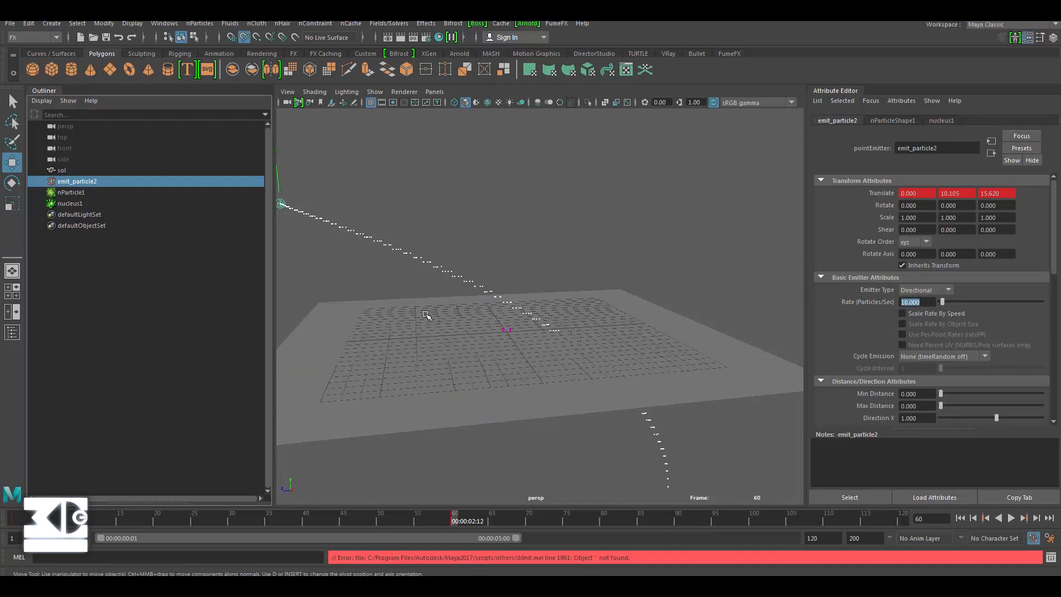
pyautogui.click(959, 517)
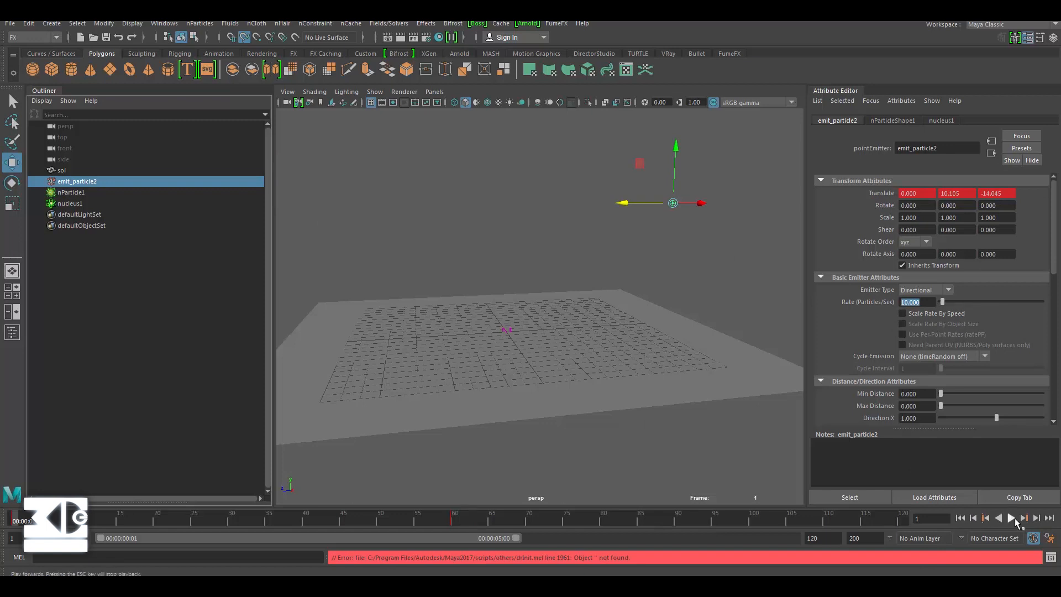
pyautogui.click(1011, 518)
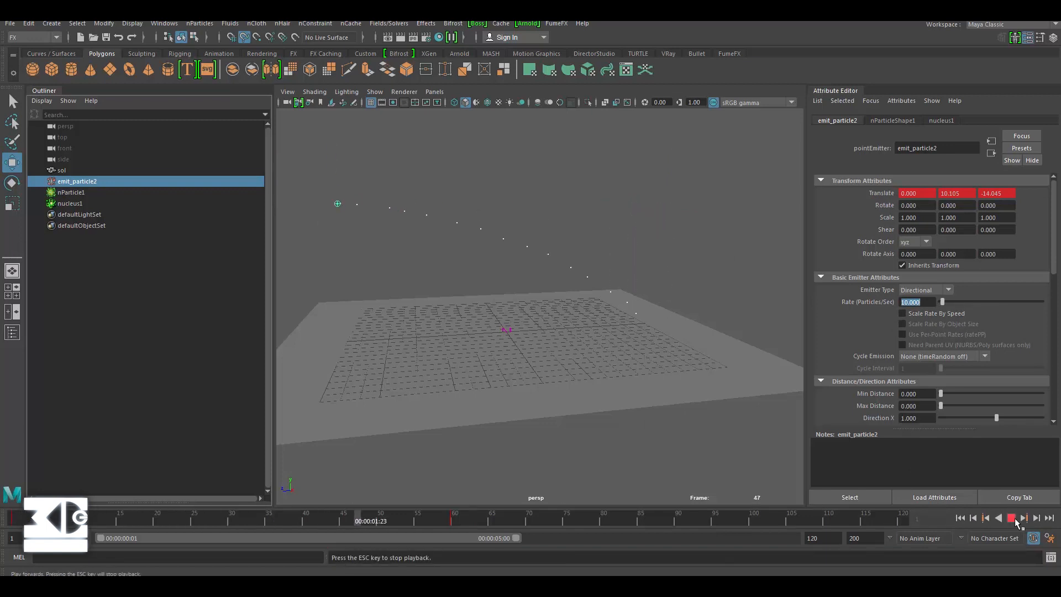
pyautogui.click(1011, 517)
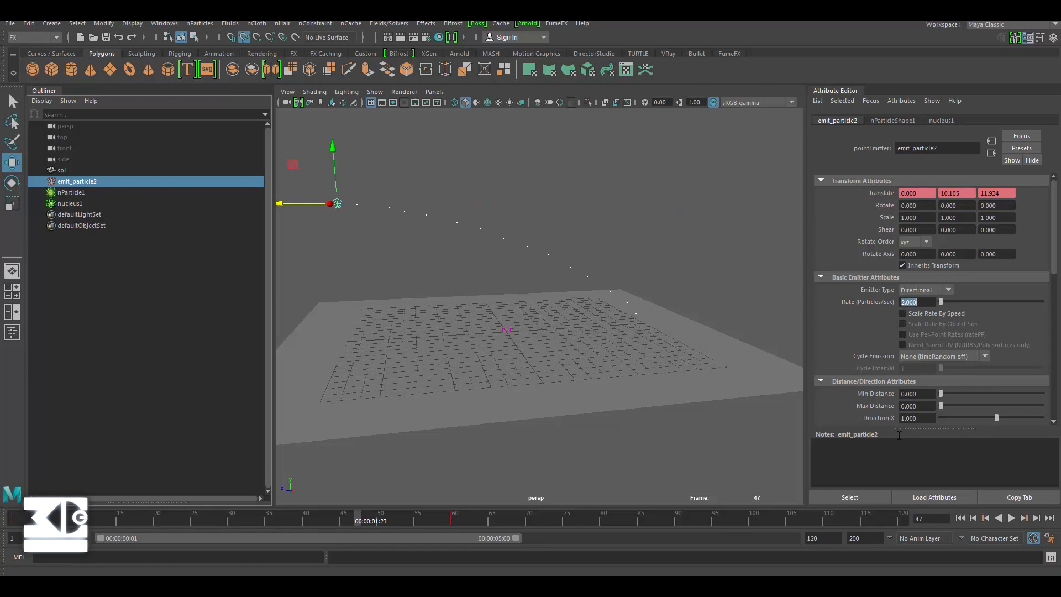
# Set the emitter's rate to 2 particles per second, play the simulation from the start and return to the first frame
pyautogui.click(960, 518)
pyautogui.click(1011, 518)
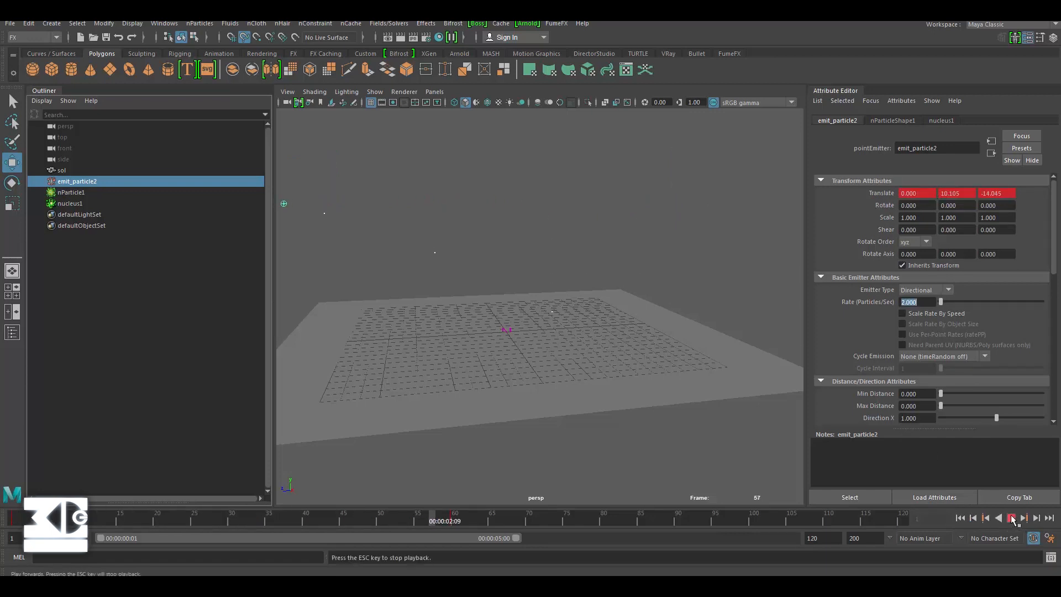
pyautogui.click(1011, 518)
pyautogui.click(960, 518)
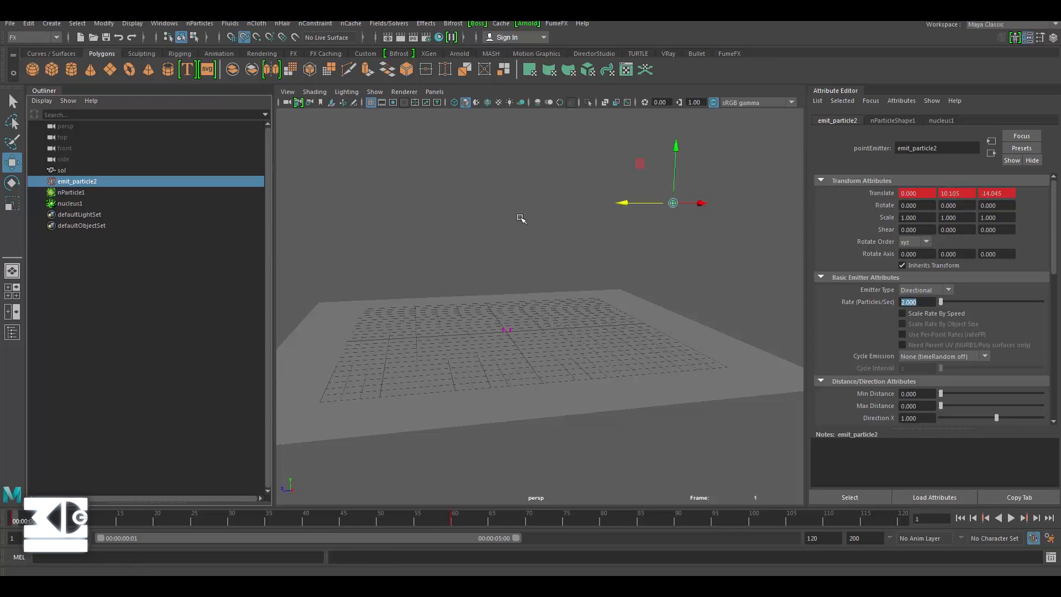
# Make the ground plane sol an nCloth passive collider
pyautogui.click(368, 349)
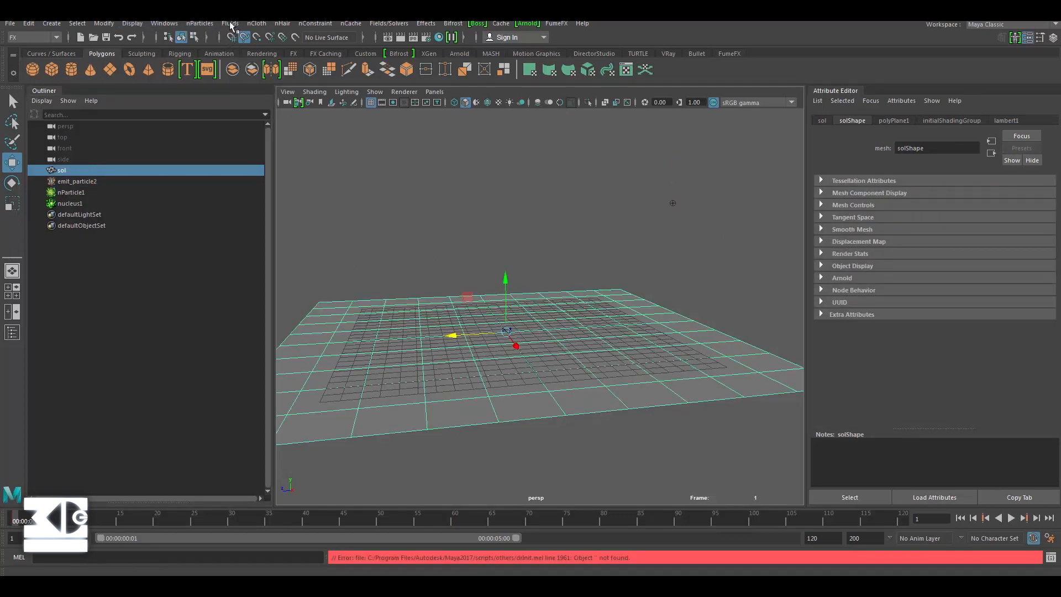
pyautogui.click(255, 24)
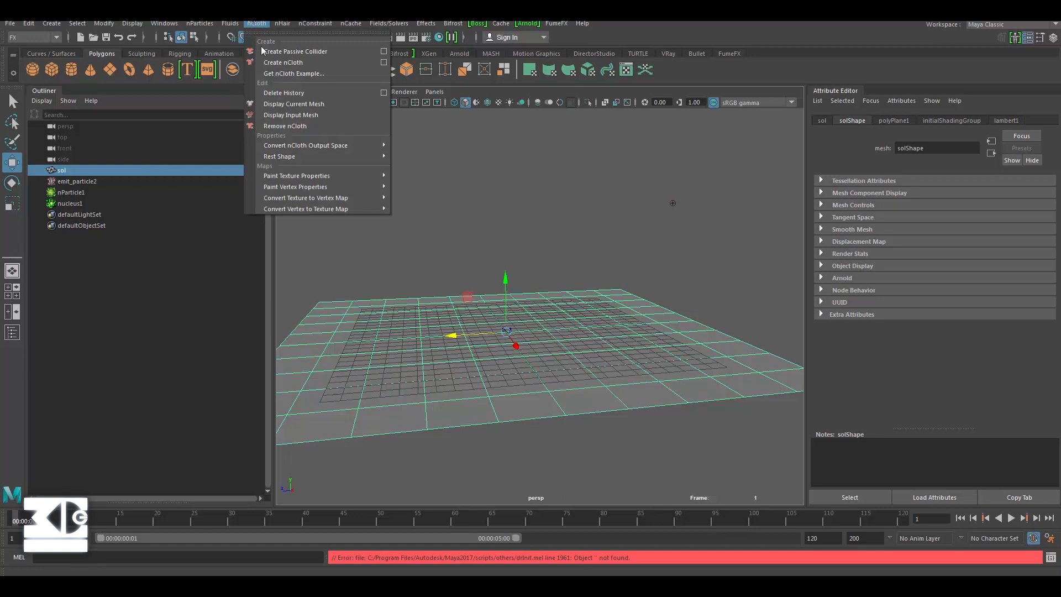
pyautogui.click(308, 55)
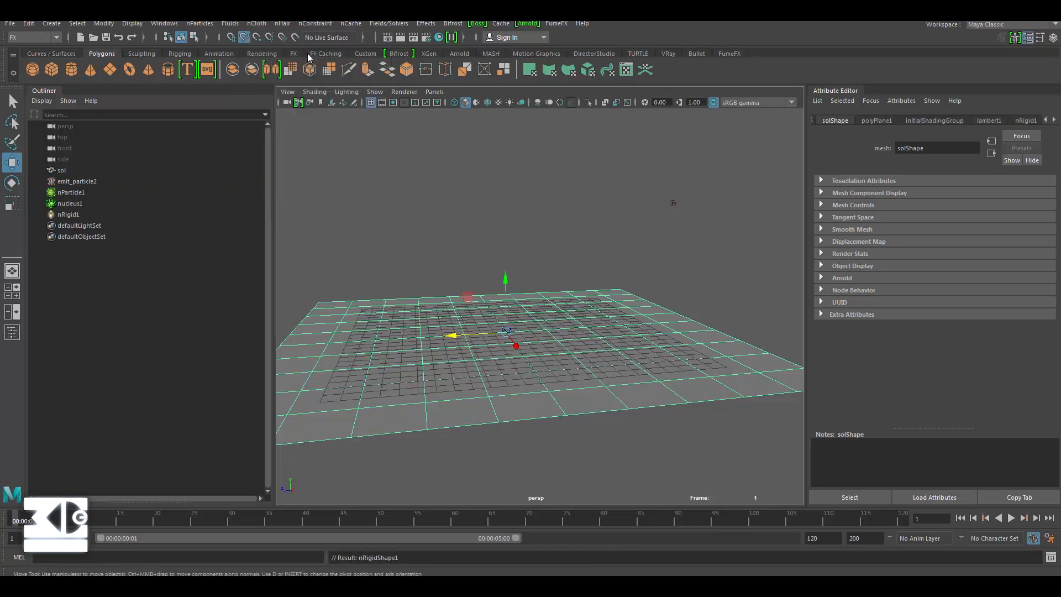
# Play the simulation to check how the particles collide with the ground plane, then return to the first frame
pyautogui.click(1010, 518)
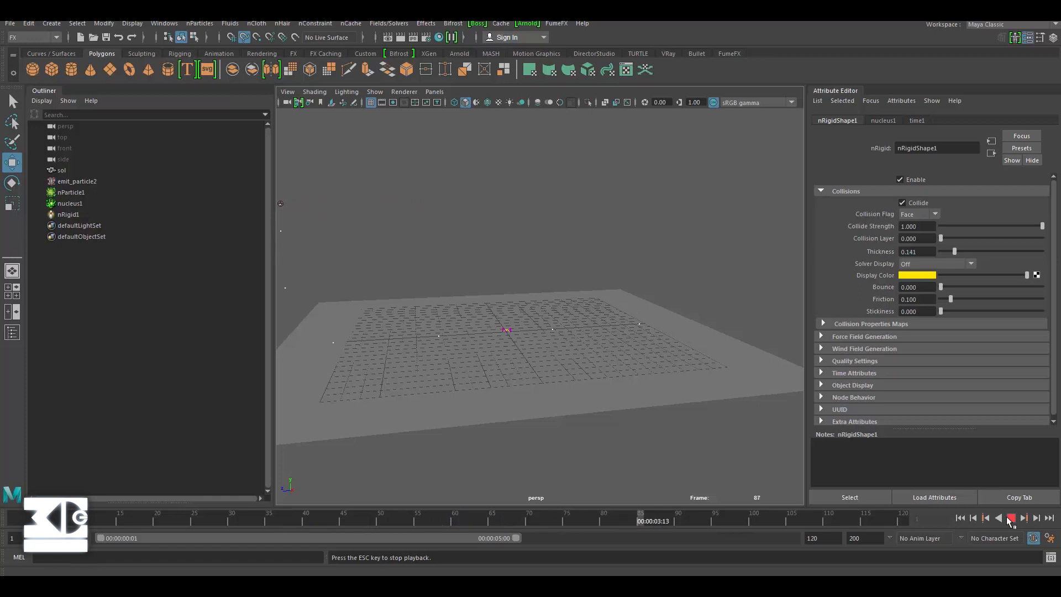
pyautogui.click(1011, 518)
pyautogui.click(961, 518)
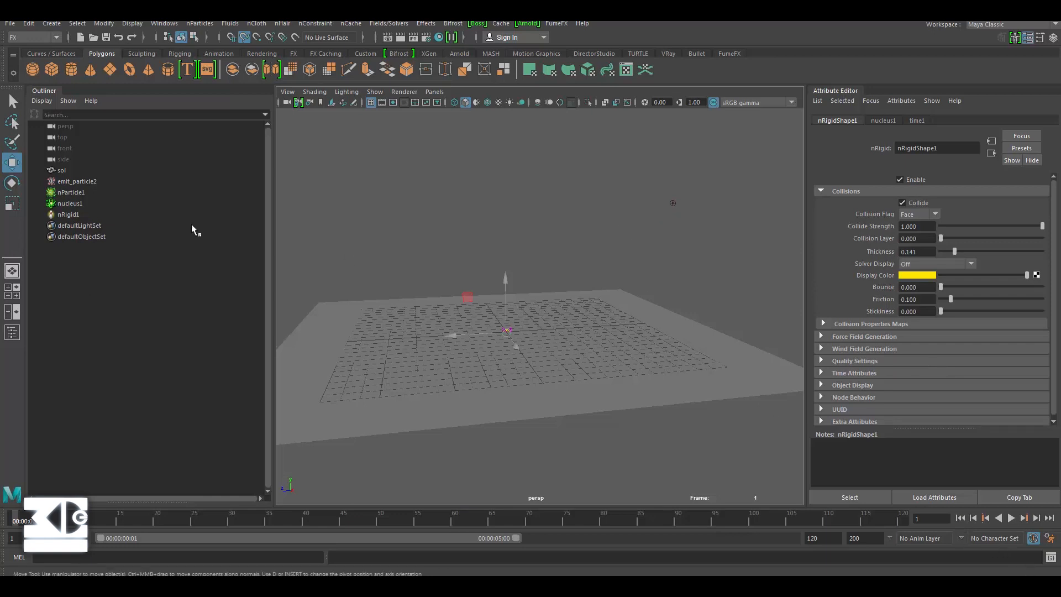
# Create an Emit collision event for nParticle1 on all collisions, with one emitted particle, and start playing the simulation
pyautogui.click(77, 182)
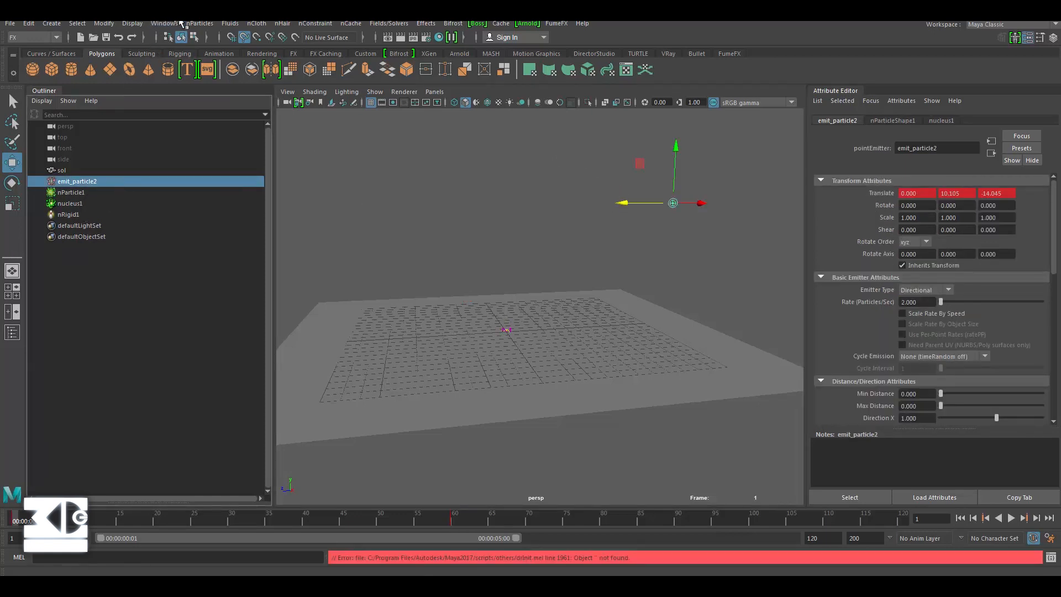
pyautogui.click(199, 23)
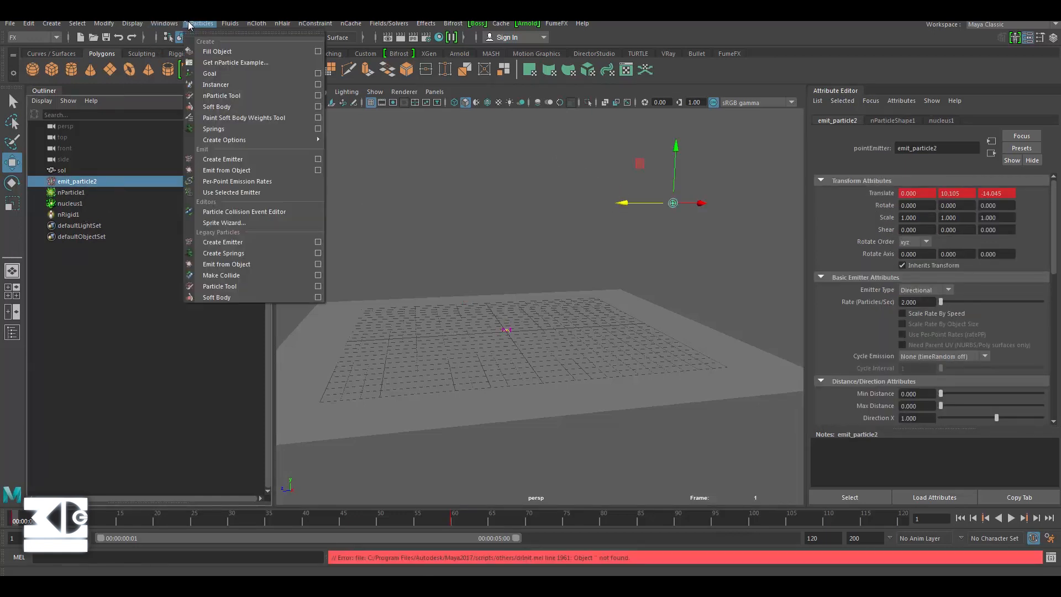
pyautogui.click(270, 213)
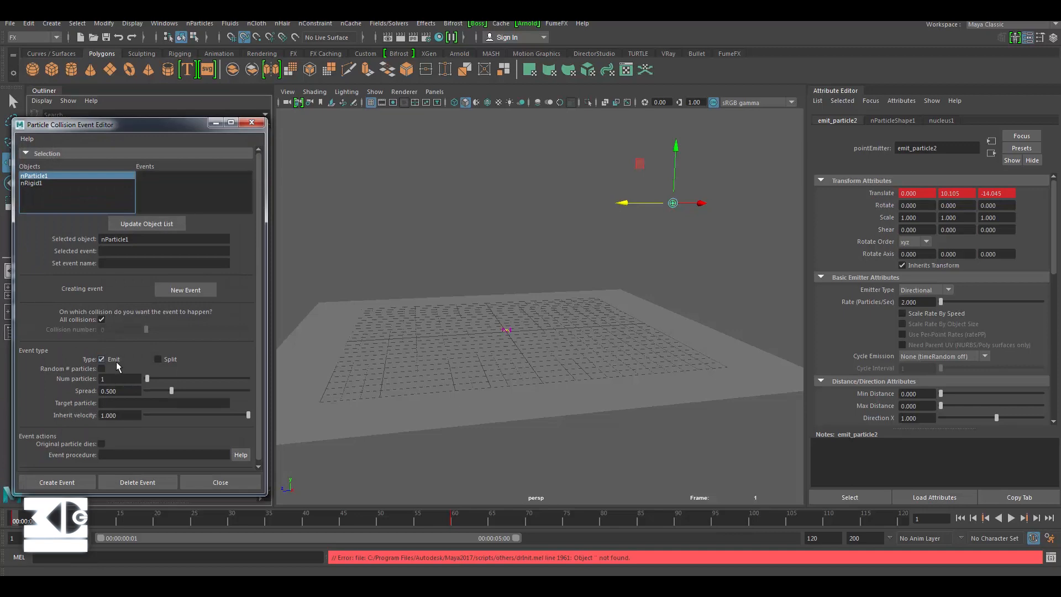
pyautogui.click(61, 482)
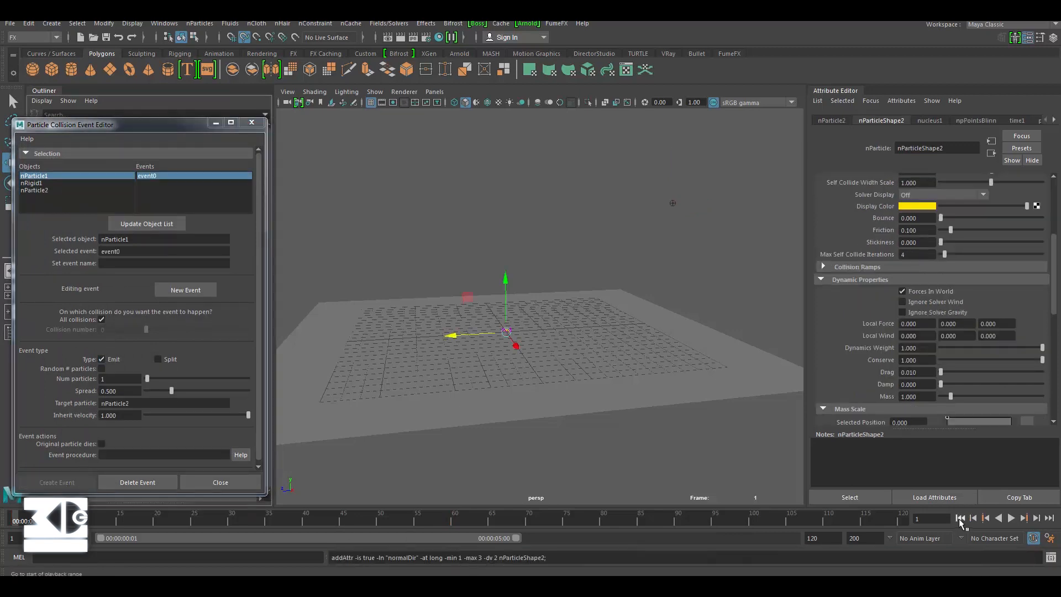
pyautogui.click(1010, 517)
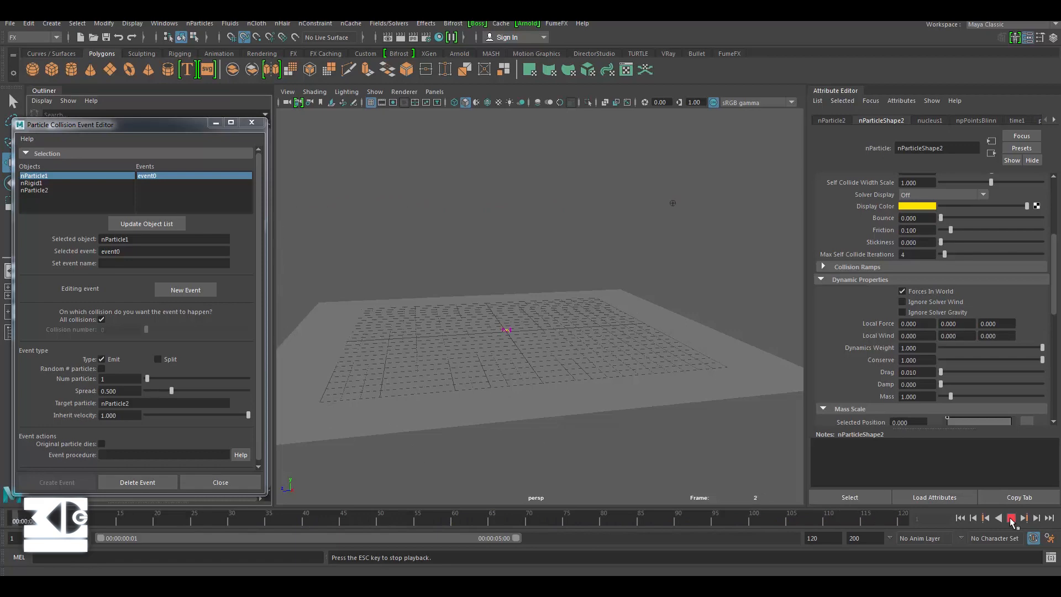
# Try a spread of 2 for nParticle1's collision event and play the simulation from the first frame
pyautogui.click(1011, 521)
pyautogui.click(960, 518)
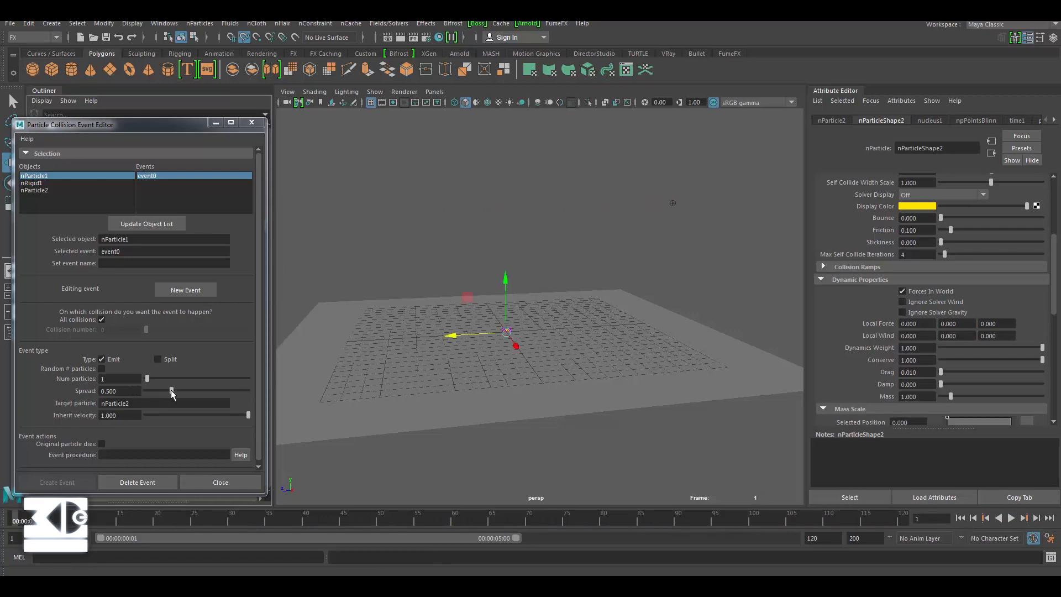
pyautogui.moveTo(172, 391); pyautogui.dragTo(287, 392)
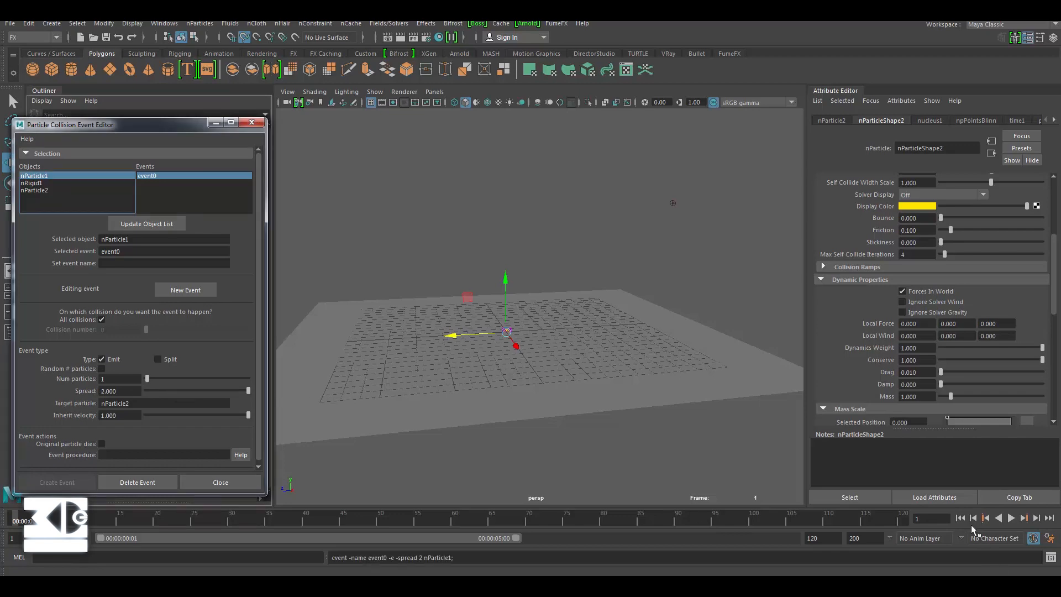
pyautogui.click(1012, 519)
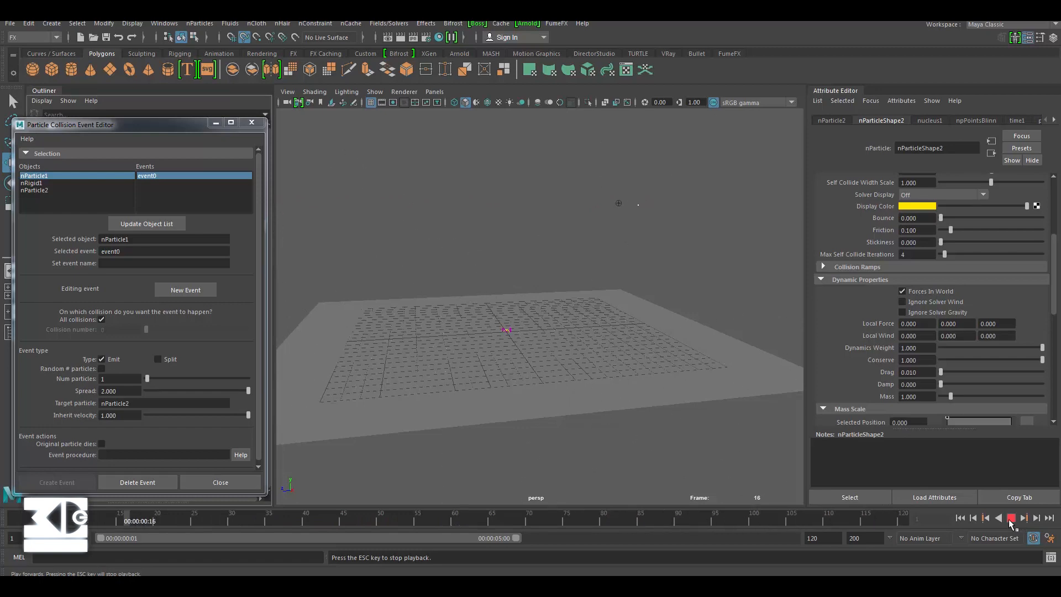
pyautogui.click(1010, 518)
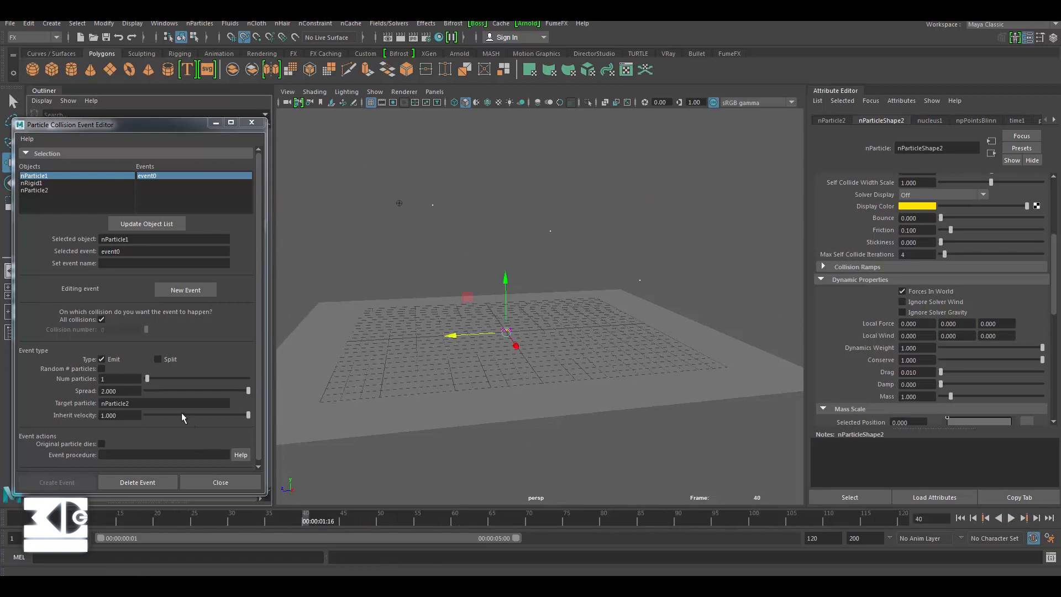
# Test the collision event with an inherit velocity of 0 in playback, then restore the inherit velocity to 1
pyautogui.moveTo(181, 415); pyautogui.dragTo(70, 413)
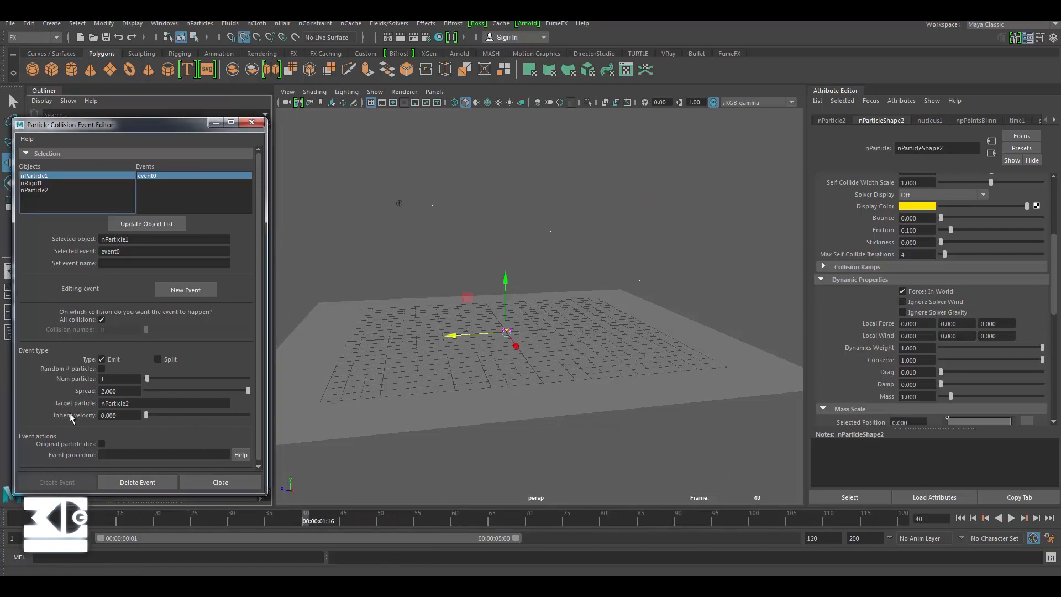
pyautogui.click(960, 518)
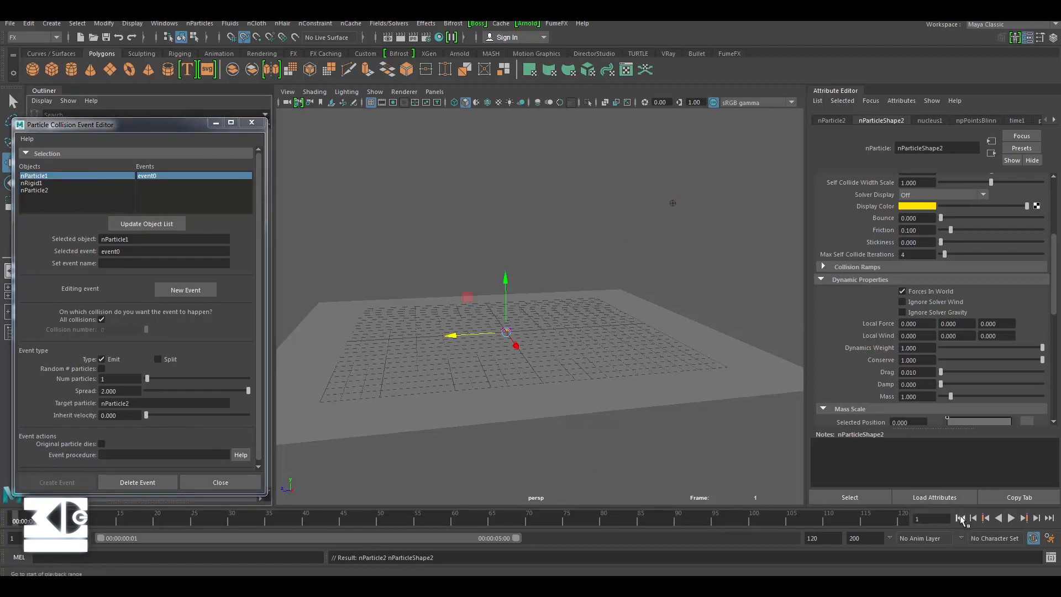
pyautogui.click(1012, 518)
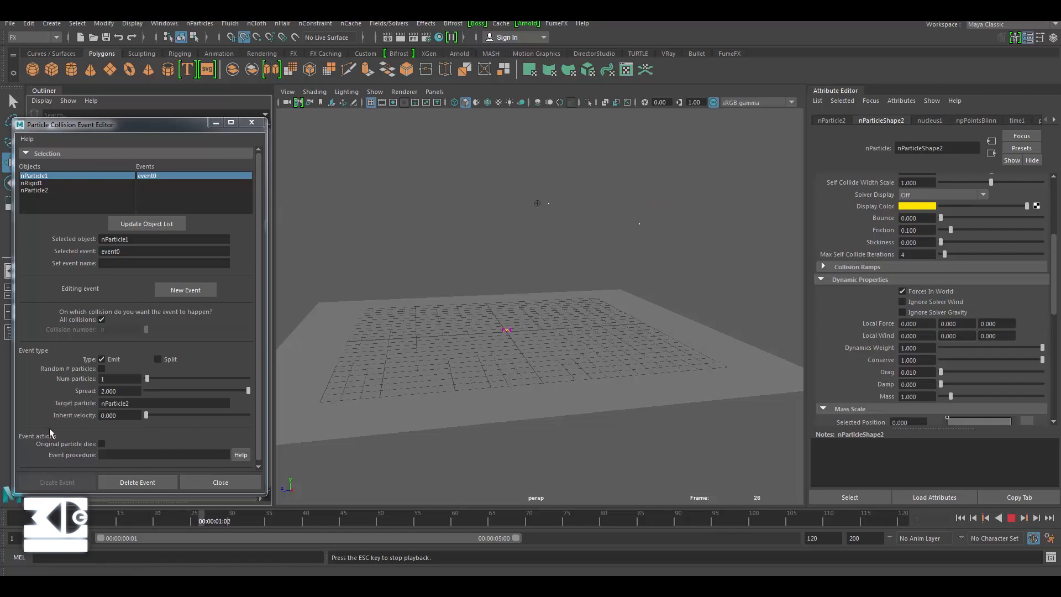
pyautogui.moveTo(157, 417); pyautogui.dragTo(254, 417)
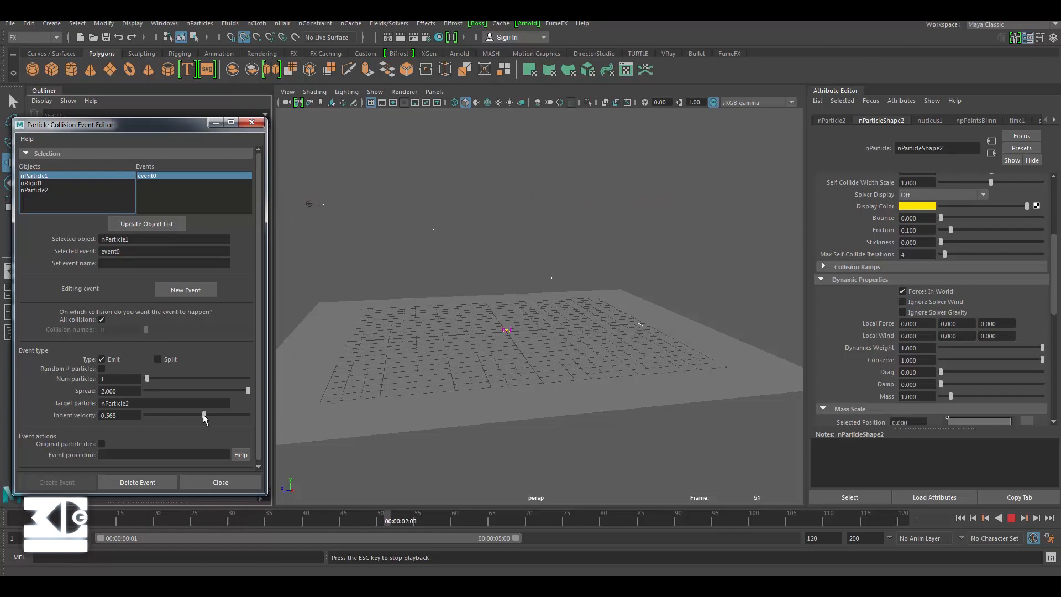
pyautogui.click(1011, 520)
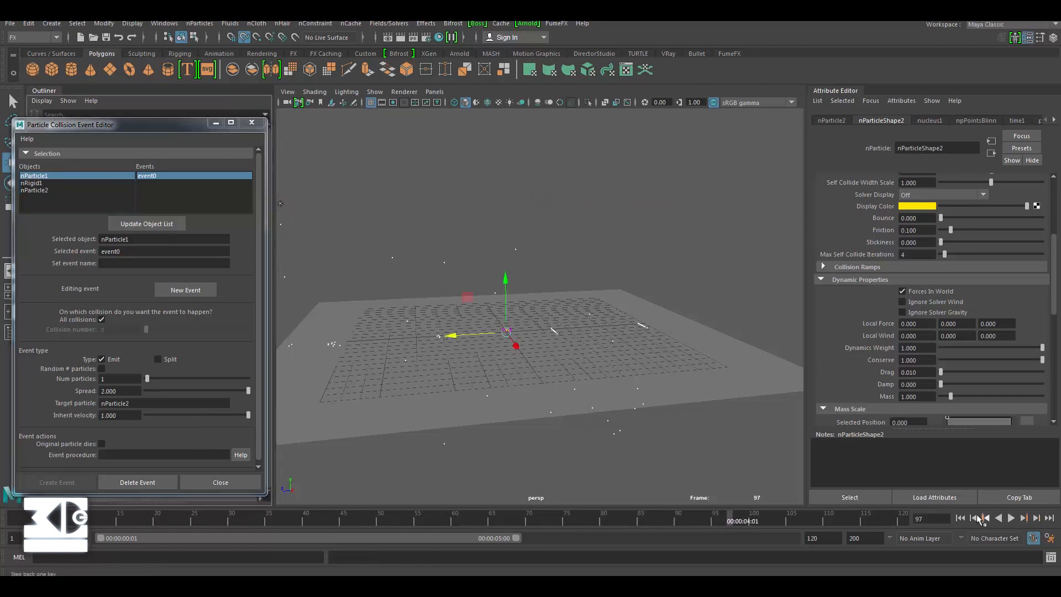
pyautogui.click(960, 518)
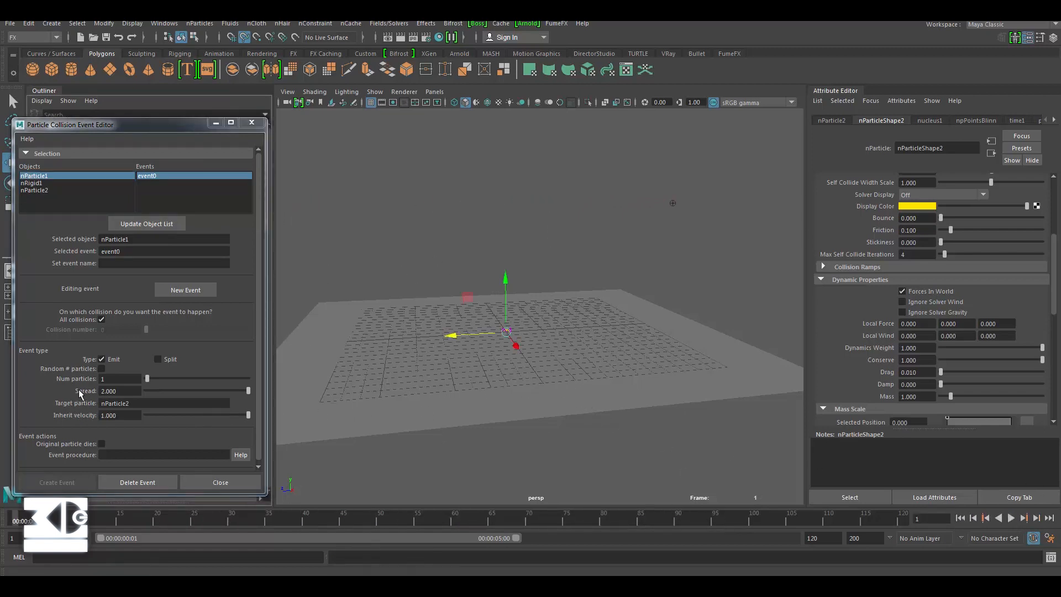
# Try a spread of 1 for the collision event and play the simulation to check the emitted particles
pyautogui.click(130, 390)
pyautogui.write('1')
pyautogui.press('Return')
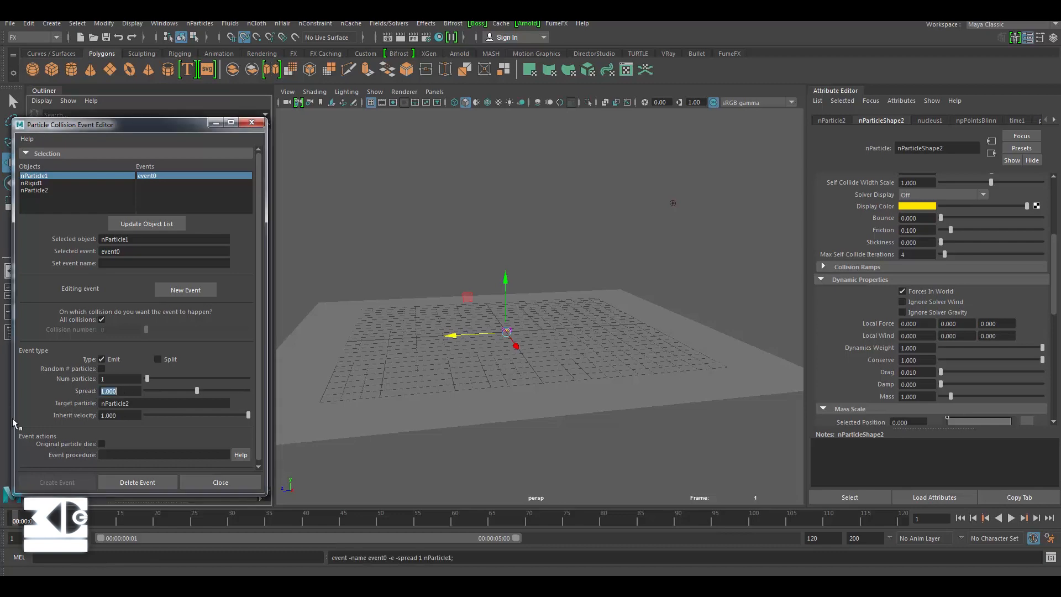
pyautogui.click(1012, 519)
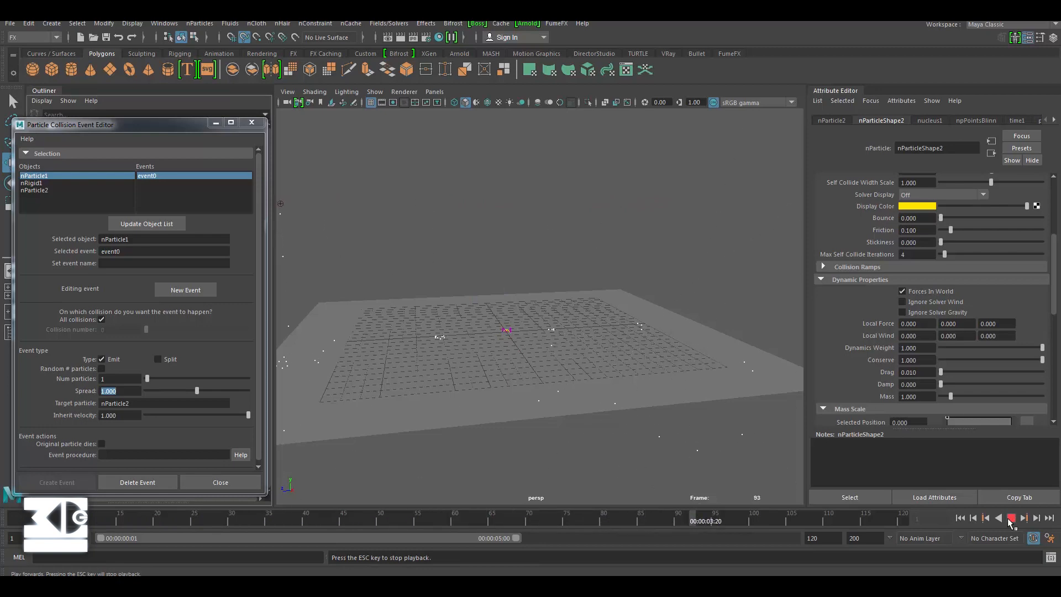
pyautogui.click(1011, 520)
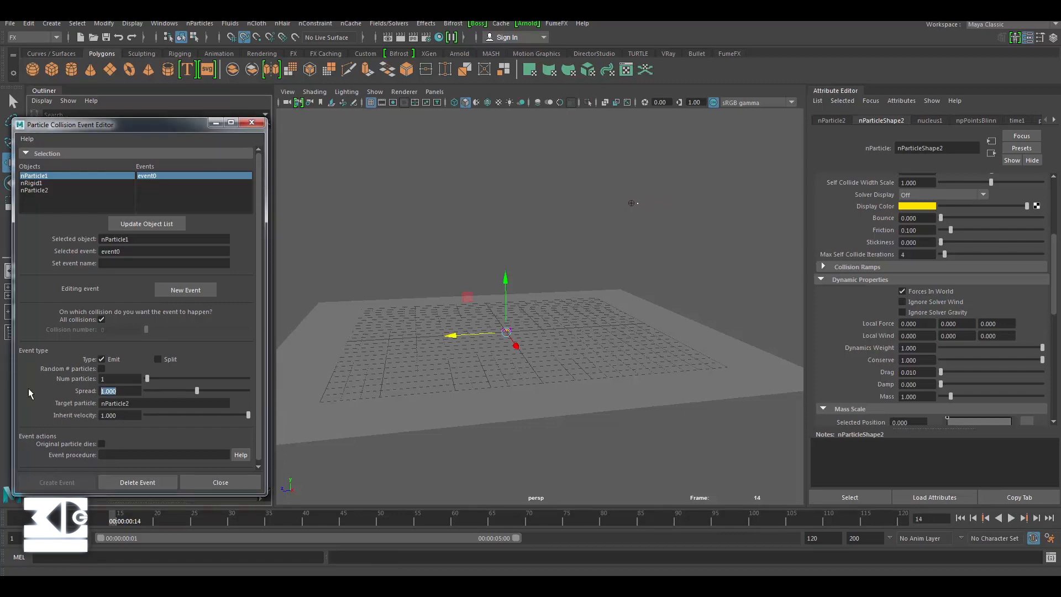
# Set the collision event's spread to 0.5 and play the simulation to check it
pyautogui.write('5')
pyautogui.press('Return')
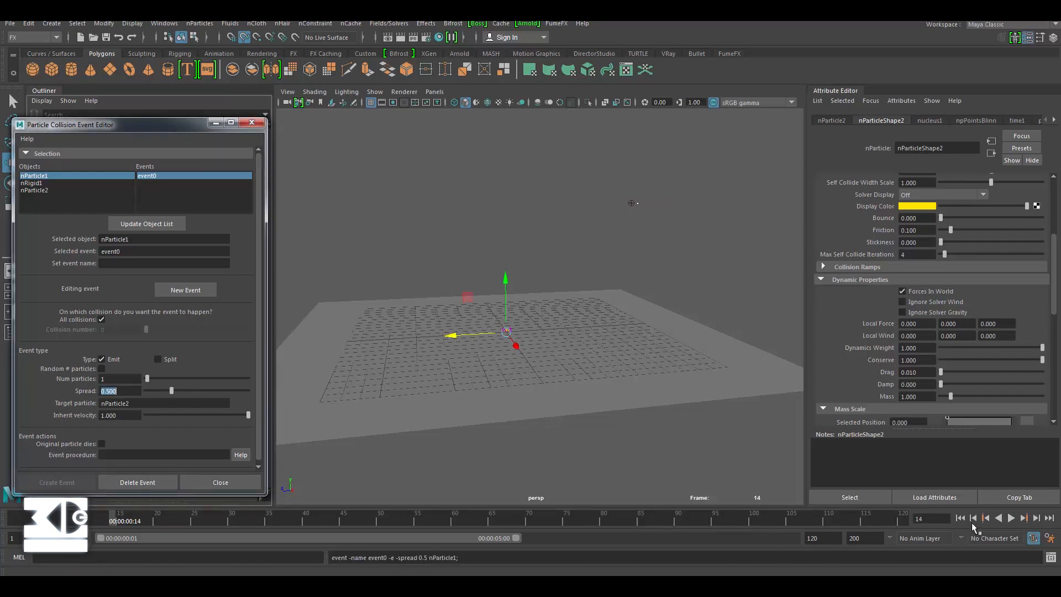
pyautogui.click(1011, 518)
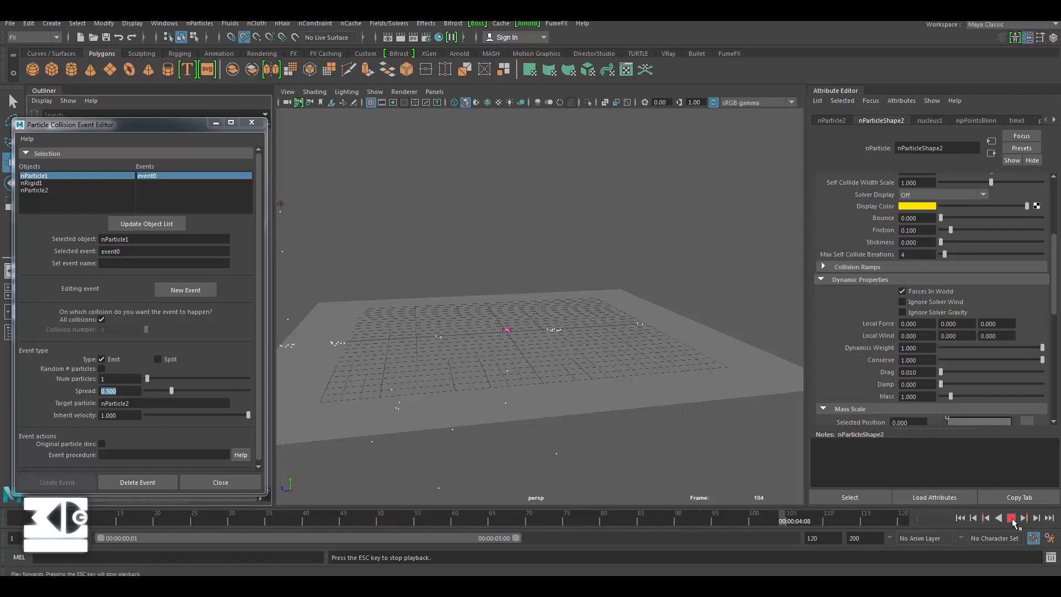
pyautogui.click(1011, 519)
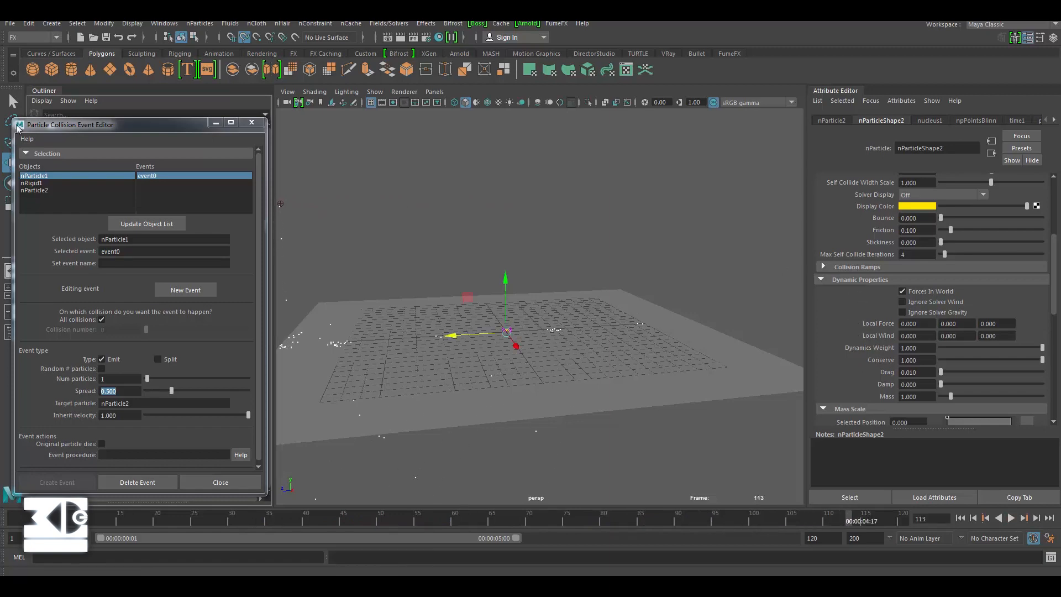
# Set the bounce of the ground plane sol's nRigid collider to 0.5 and play the simulation from the first frame
pyautogui.moveTo(97, 128); pyautogui.dragTo(176, 139)
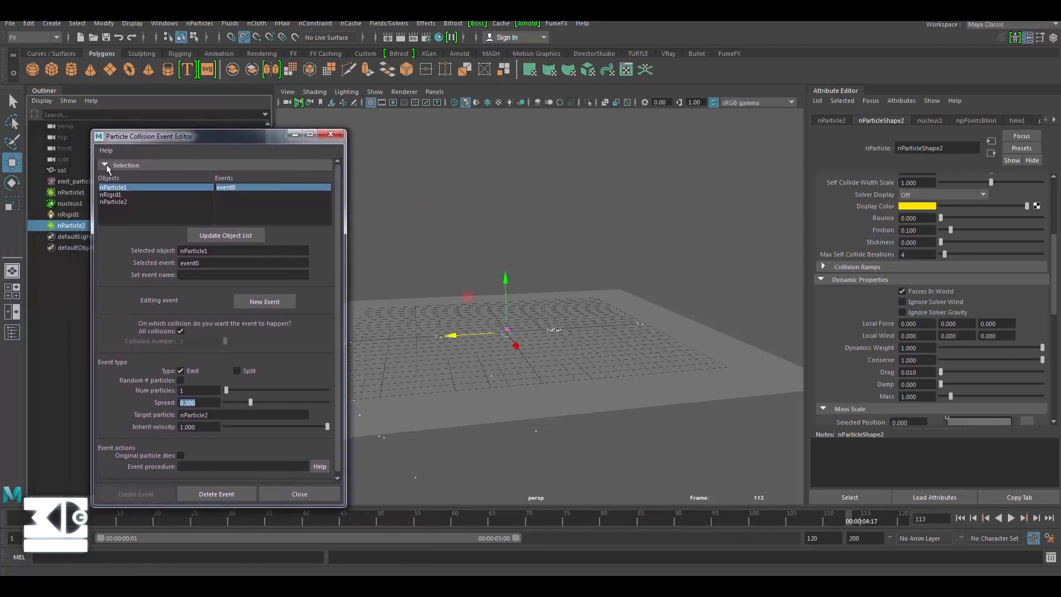
pyautogui.click(69, 215)
pyautogui.click(557, 369)
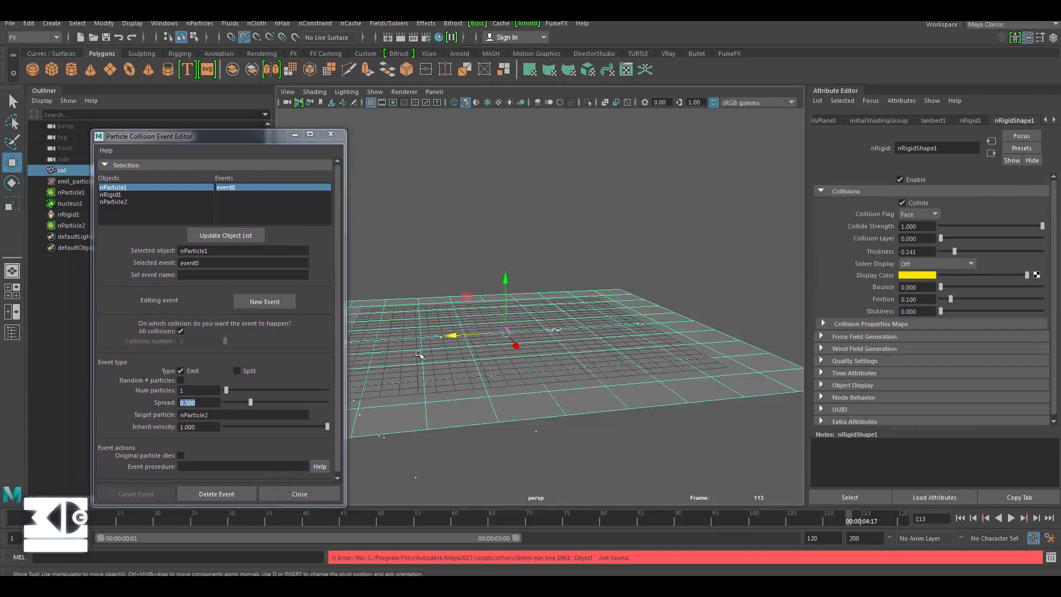
pyautogui.click(961, 518)
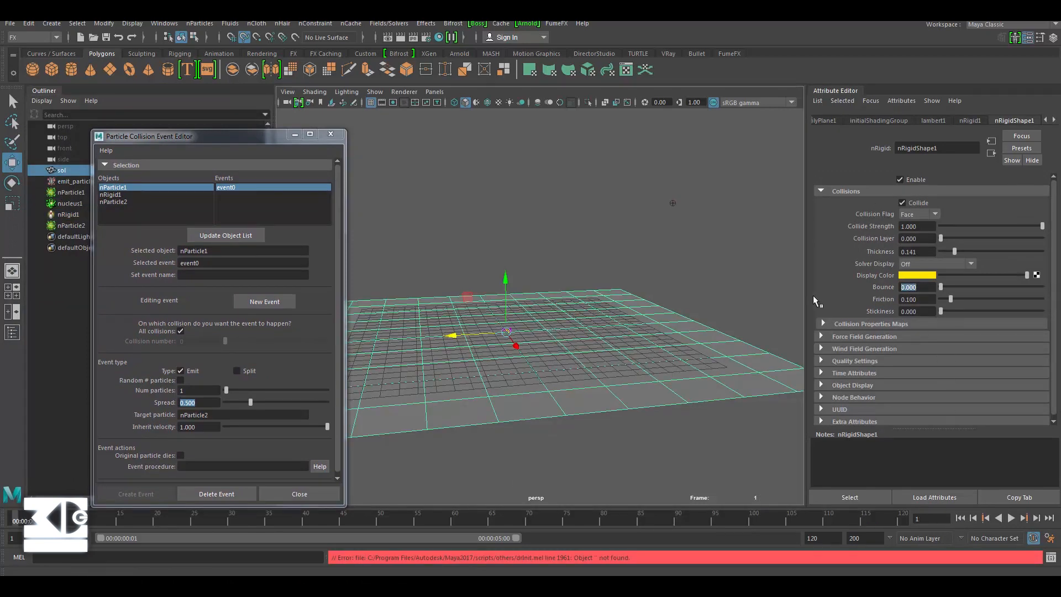
pyautogui.write('0.5')
pyautogui.press('Return')
pyautogui.click(1011, 519)
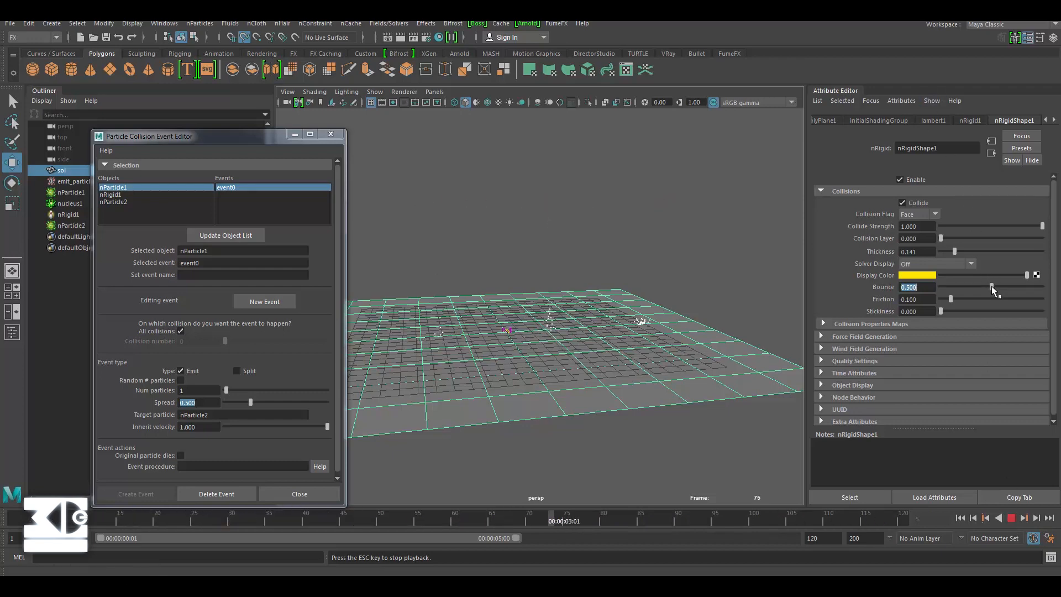
# Test a bounce of 1 on the ground collider during playback, then restore the bounce to 0.5
pyautogui.moveTo(992, 287); pyautogui.dragTo(1058, 294)
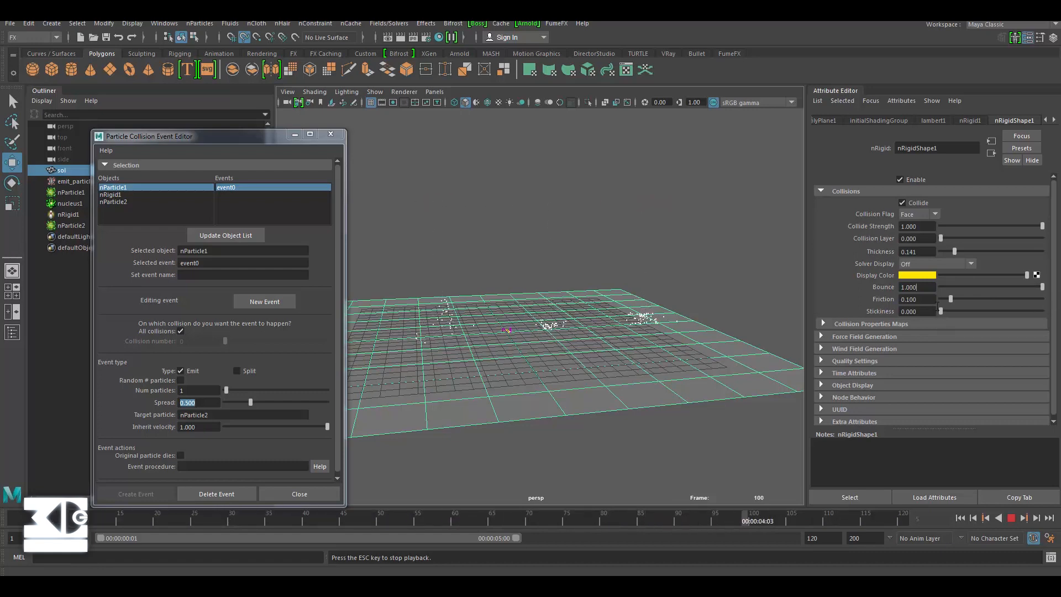
pyautogui.click(936, 286)
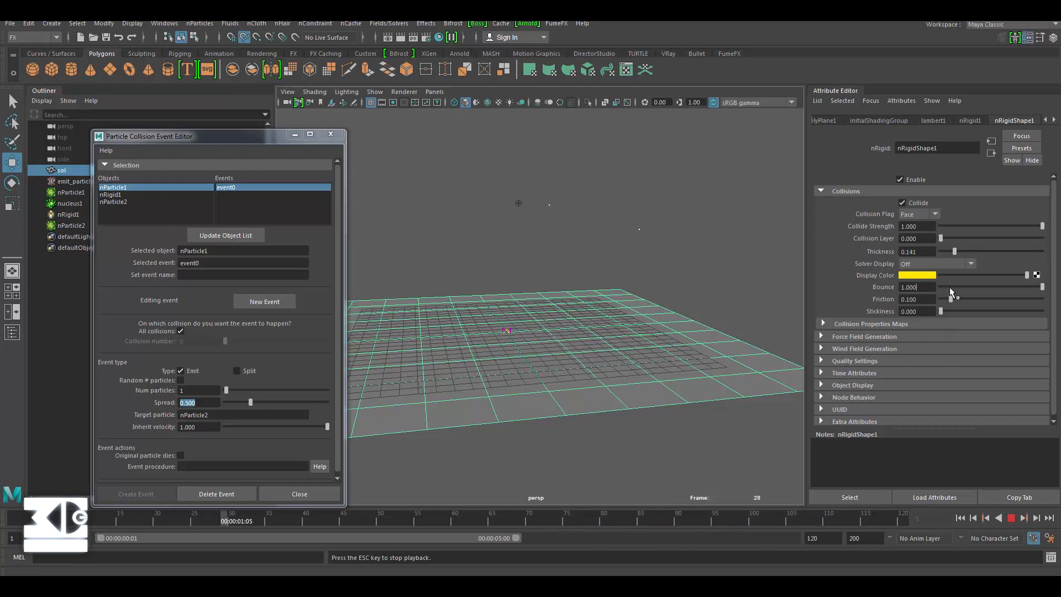
pyautogui.moveTo(928, 288); pyautogui.dragTo(810, 294)
pyautogui.write('0.5')
pyautogui.press('Return')
# Try friction values of 1 and 0 on the ground collider while the simulation plays
pyautogui.moveTo(951, 299); pyautogui.dragTo(1058, 305)
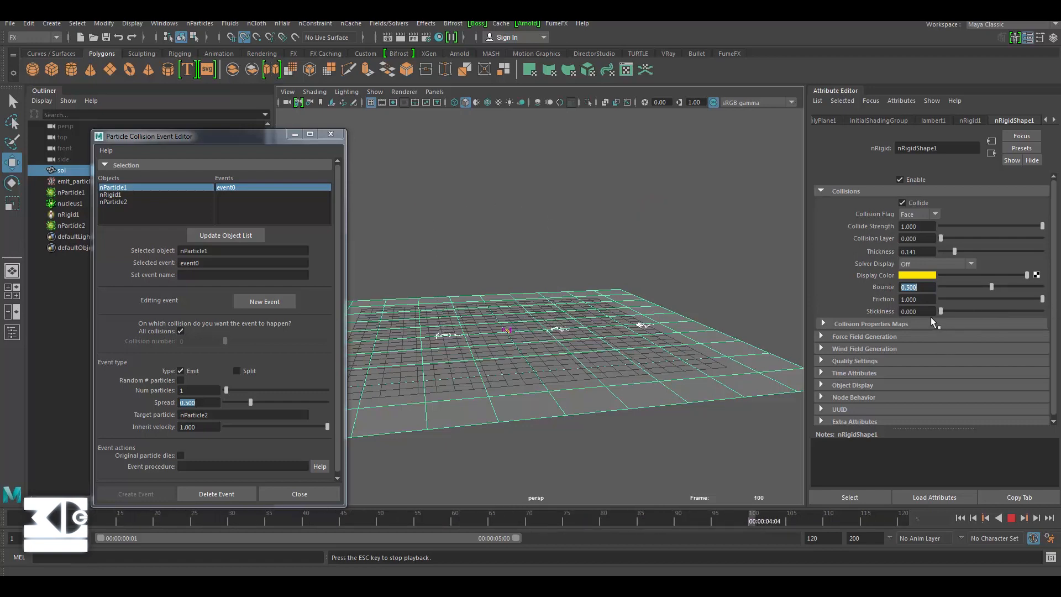
pyautogui.click(917, 299)
pyautogui.write('0')
pyautogui.press('Return')
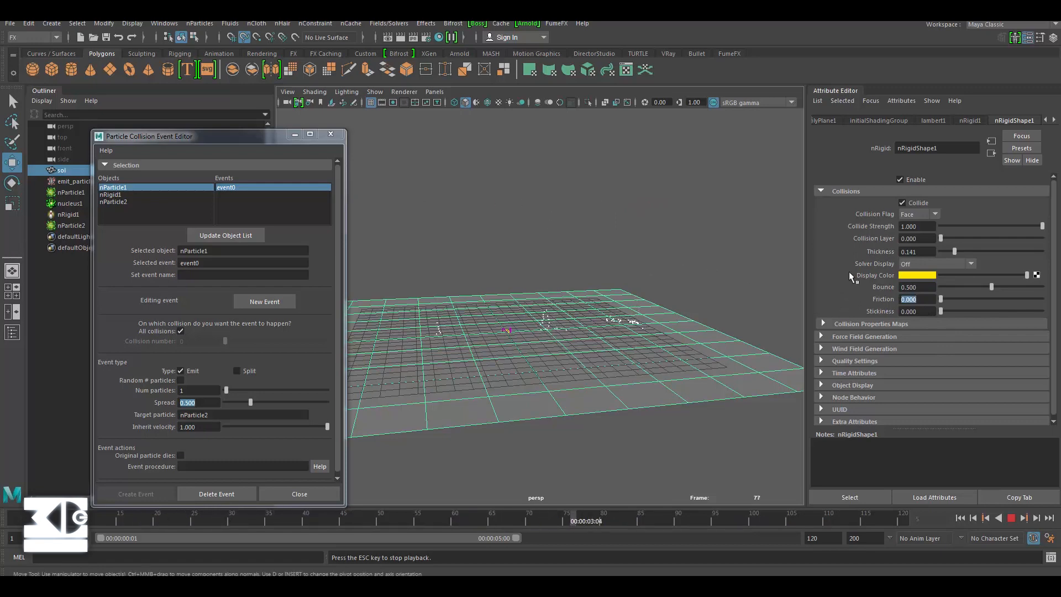
# Undo the ground collider's friction changes and play the simulation again from the first frame
pyautogui.click(118, 37)
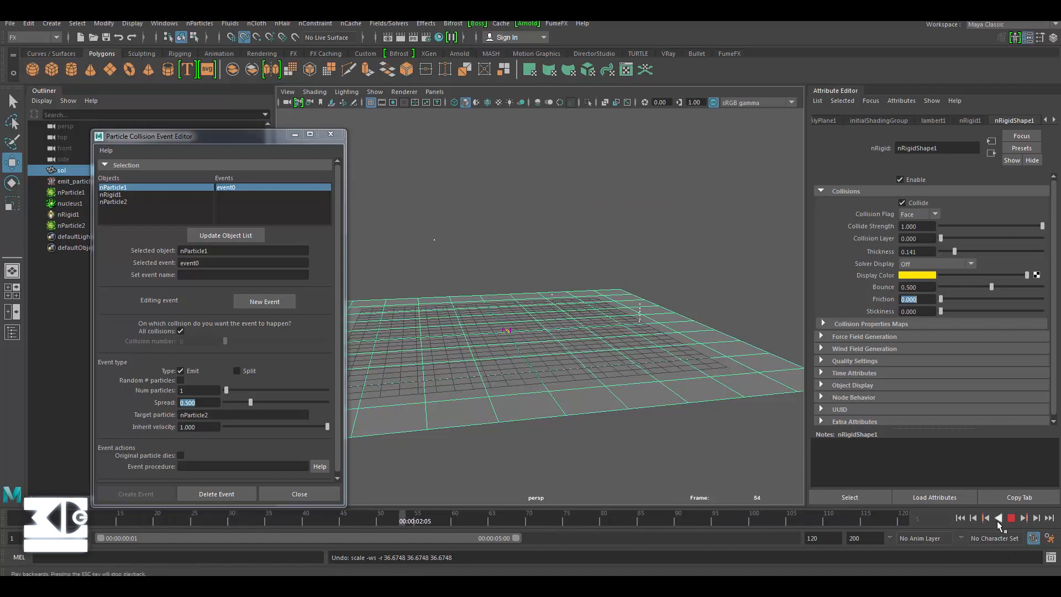
pyautogui.click(1010, 518)
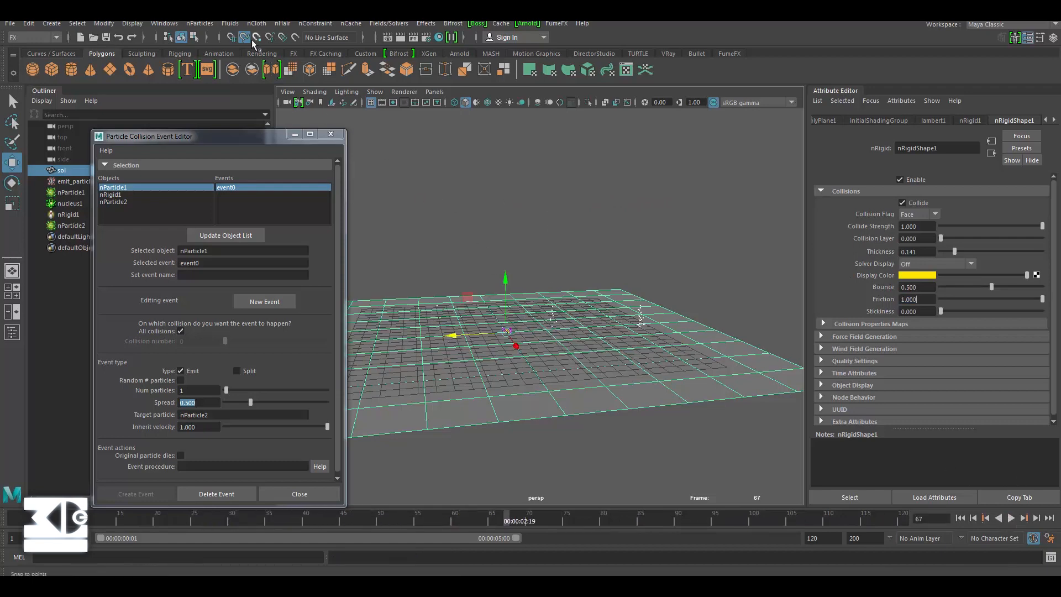
pyautogui.click(118, 39)
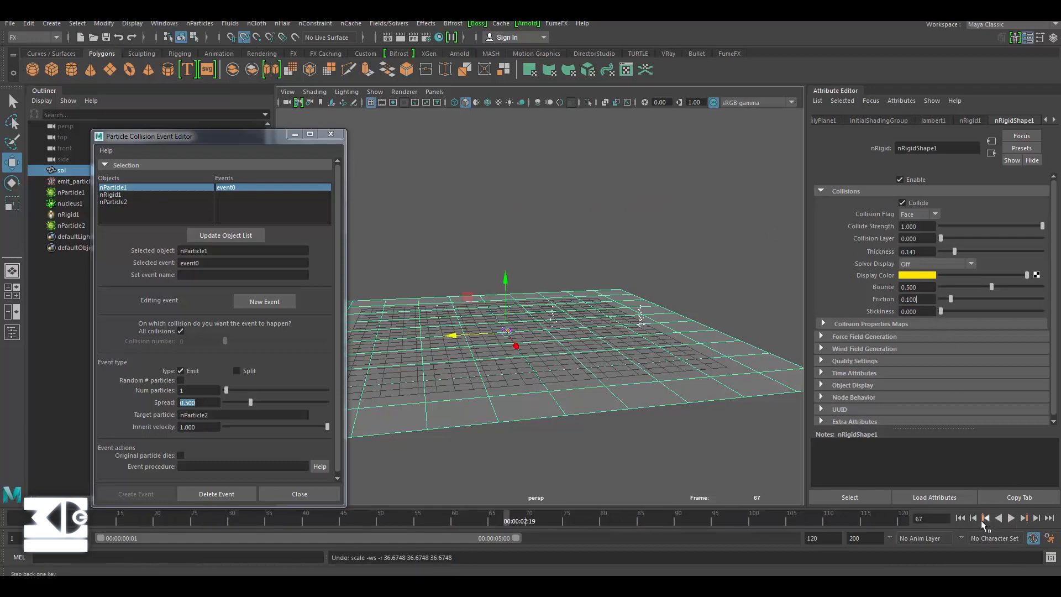
pyautogui.click(960, 518)
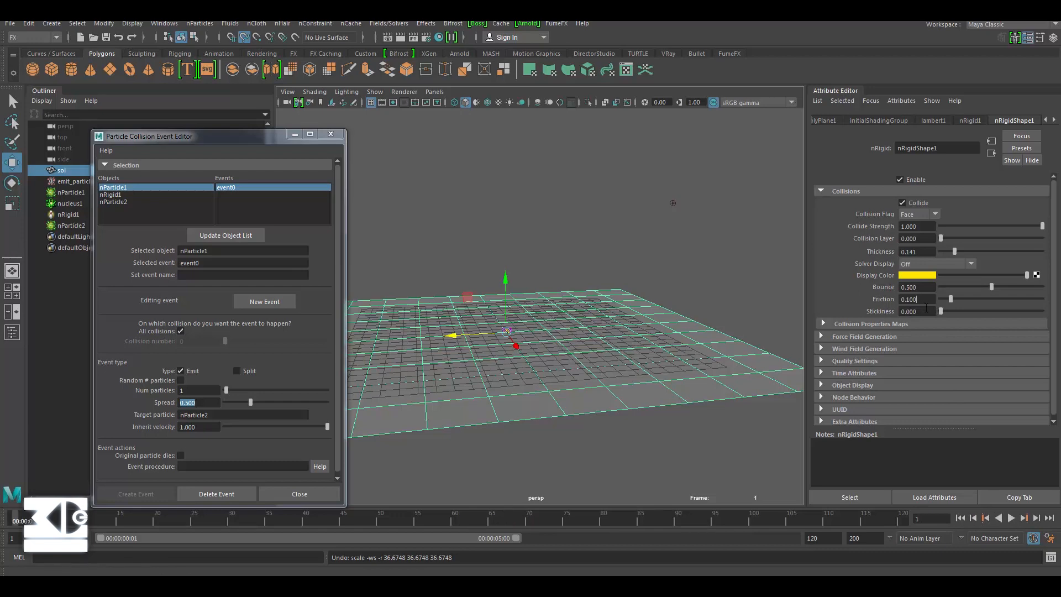
pyautogui.click(1010, 518)
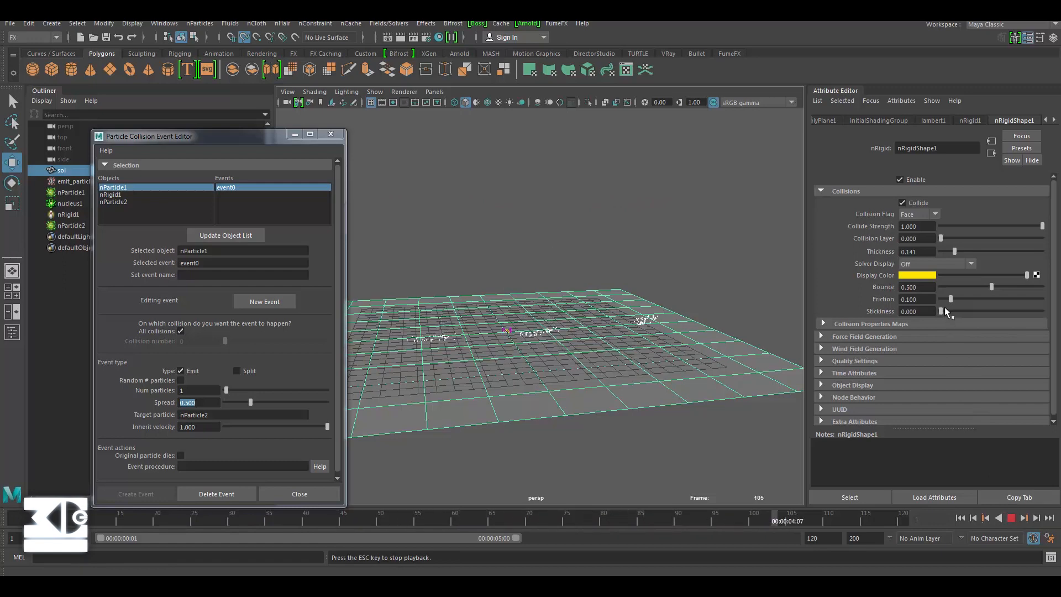
# Test a stickiness of 2 on the ground collider during playback, then return it to 0 and stop the simulation
pyautogui.moveTo(942, 311); pyautogui.dragTo(1058, 316)
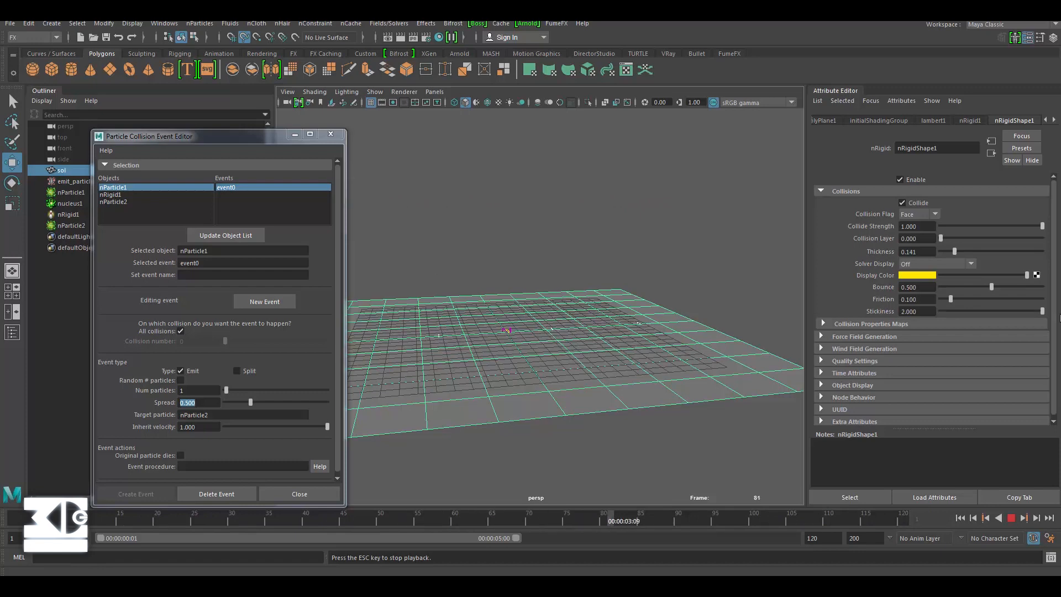
pyautogui.moveTo(987, 313); pyautogui.dragTo(977, 311)
pyautogui.moveTo(975, 307); pyautogui.dragTo(844, 309)
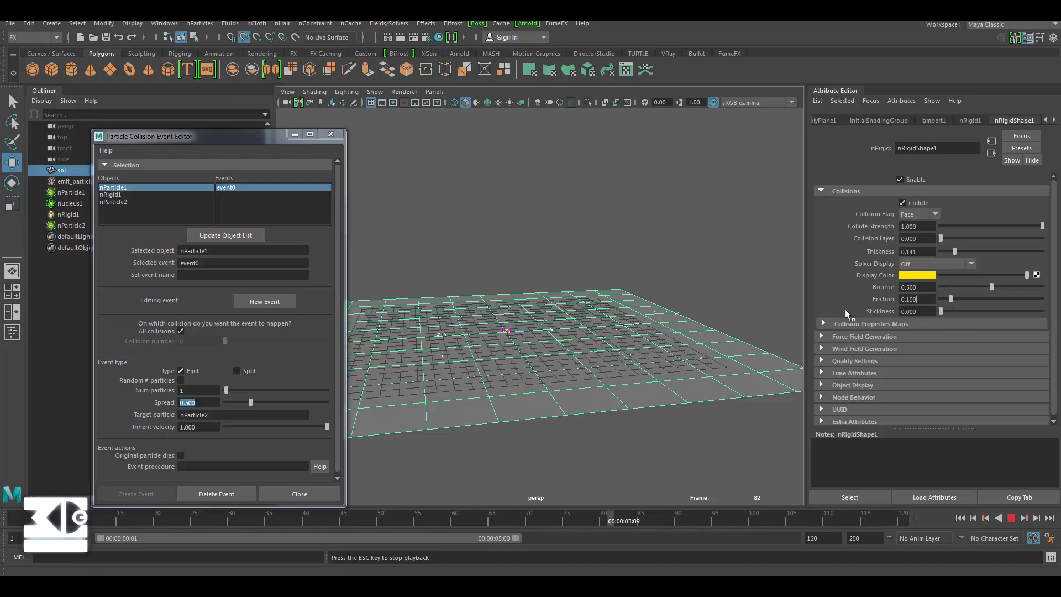
pyautogui.click(1010, 518)
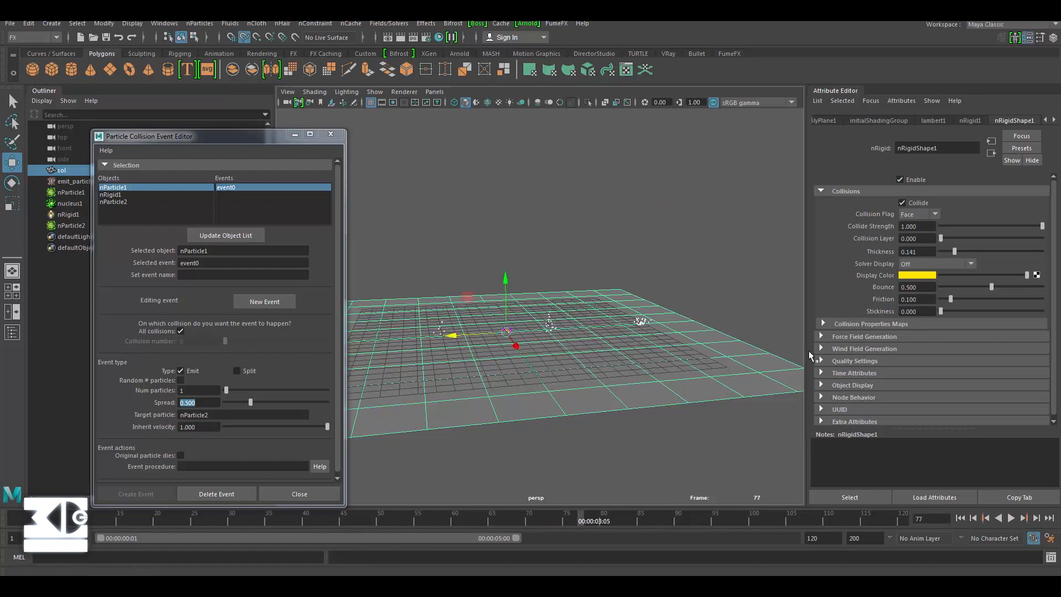
# Examine the ground collider's collision property map and force field generation settings
pyautogui.click(823, 326)
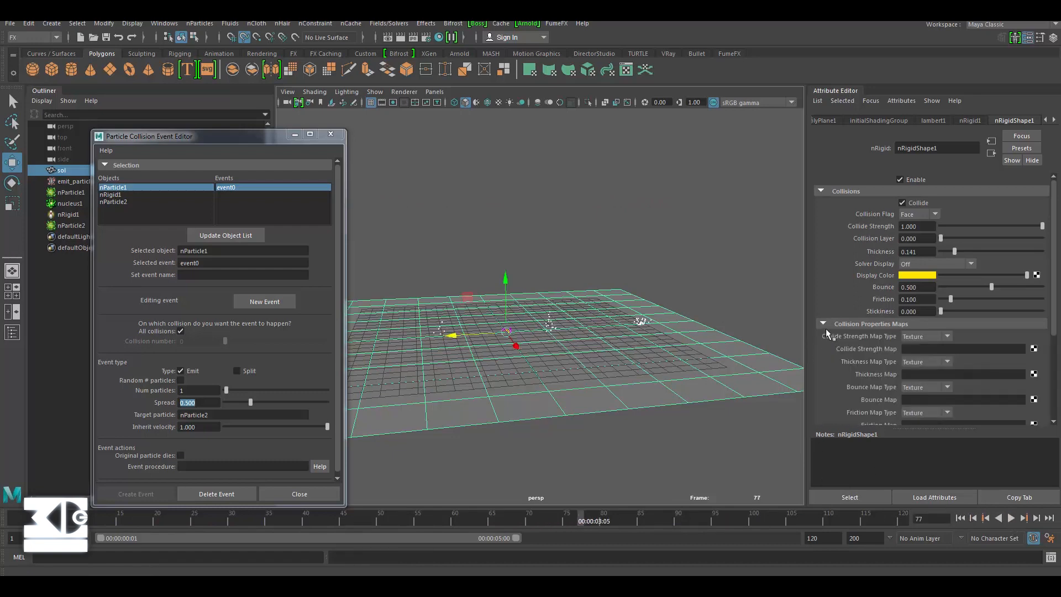
pyautogui.click(823, 324)
pyautogui.click(821, 336)
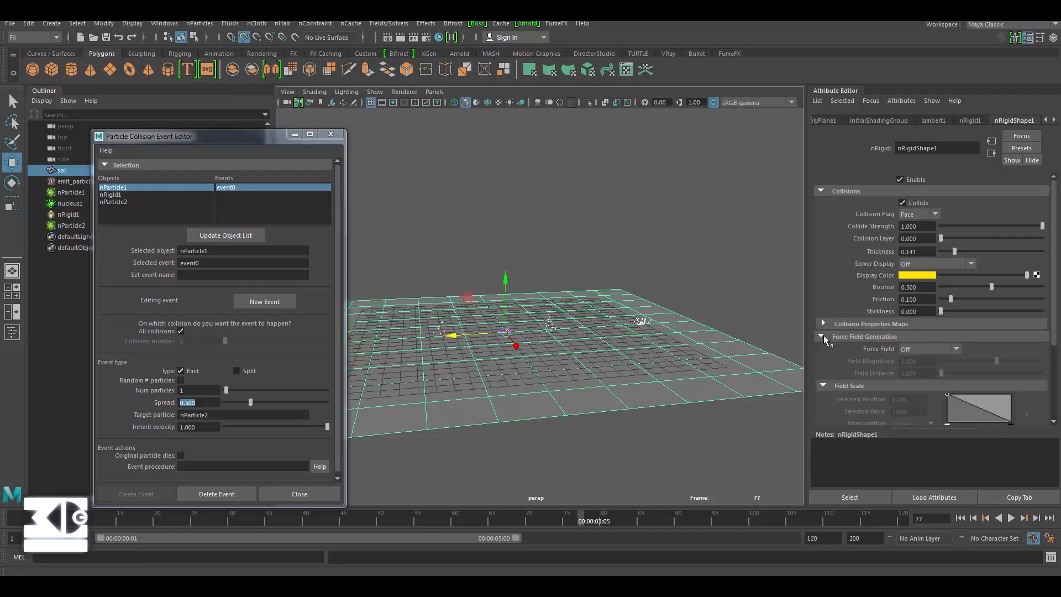
pyautogui.click(822, 336)
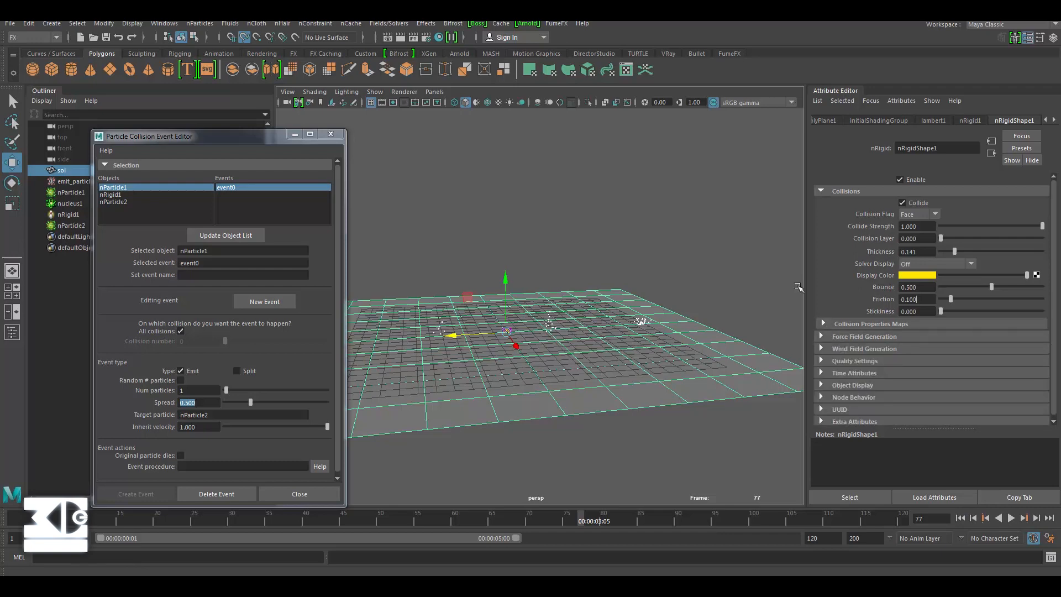
# Return to the first frame and create a Volume Axis field with reset default settings on nParticle2
pyautogui.click(959, 519)
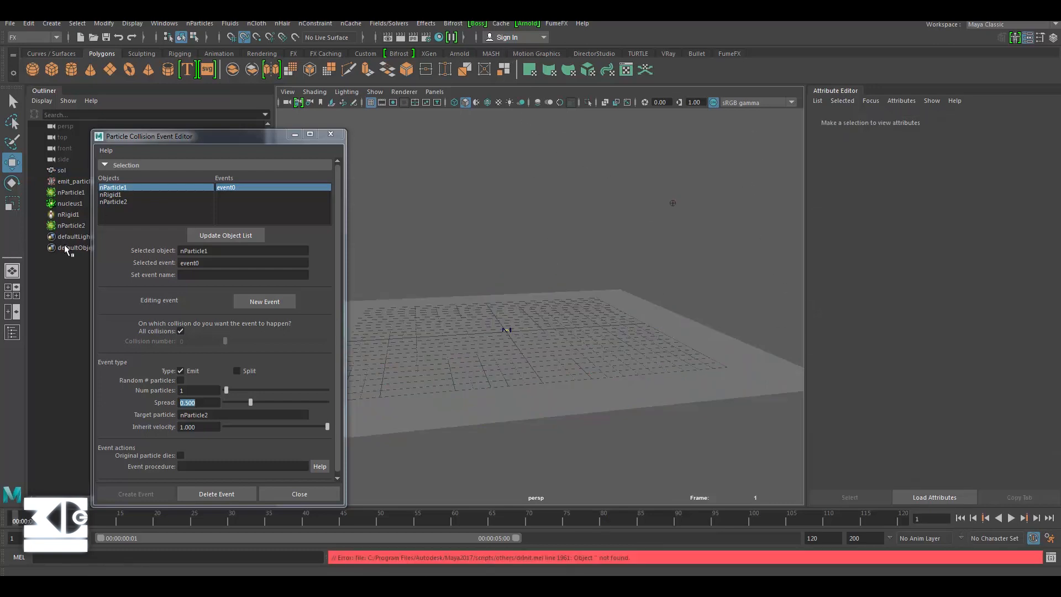
pyautogui.click(69, 225)
pyautogui.click(402, 23)
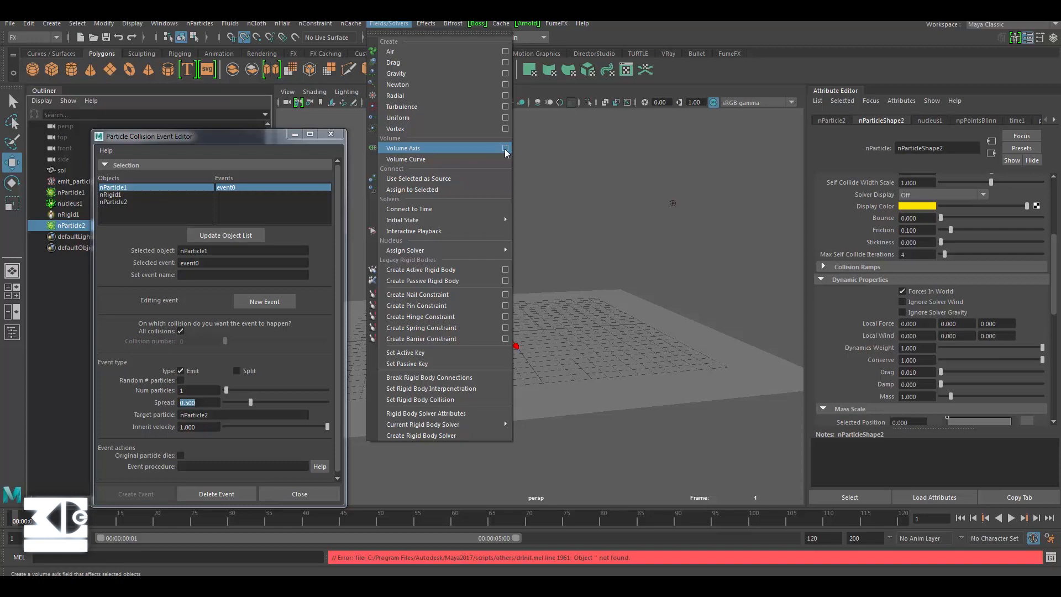
pyautogui.click(505, 148)
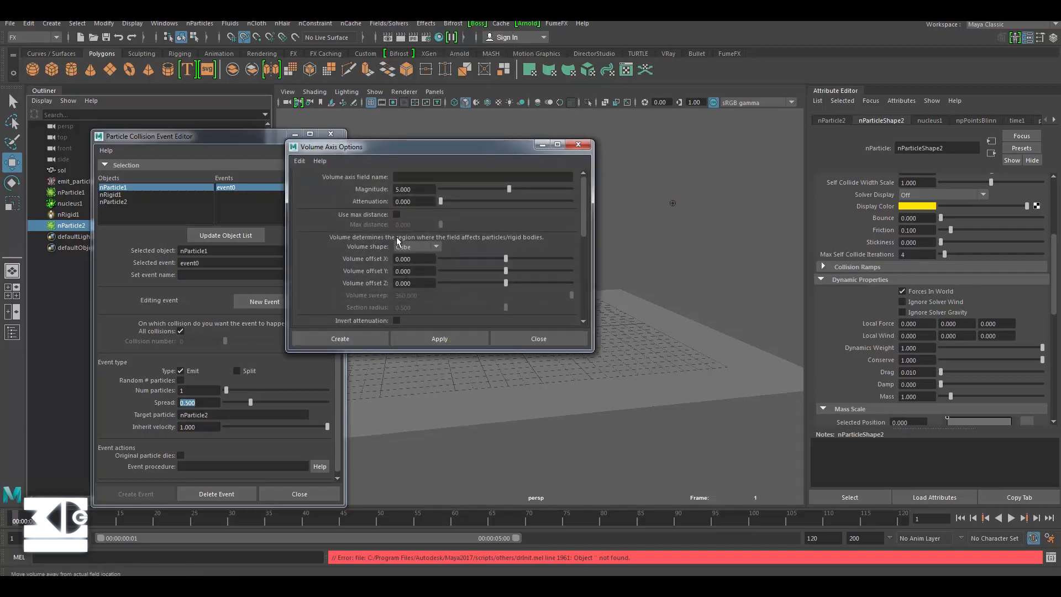
pyautogui.click(304, 161)
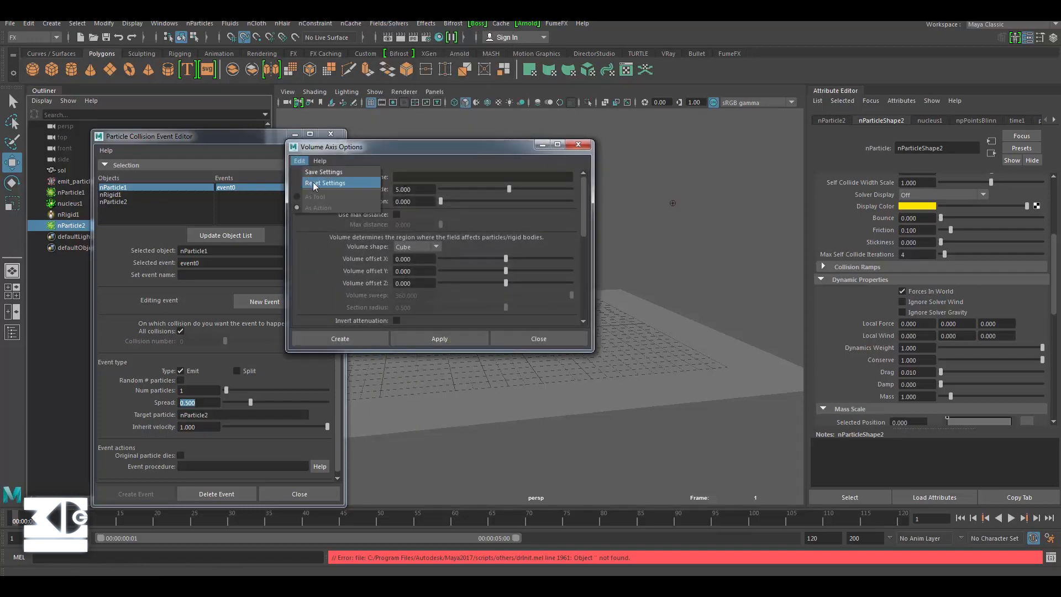
pyautogui.click(381, 182)
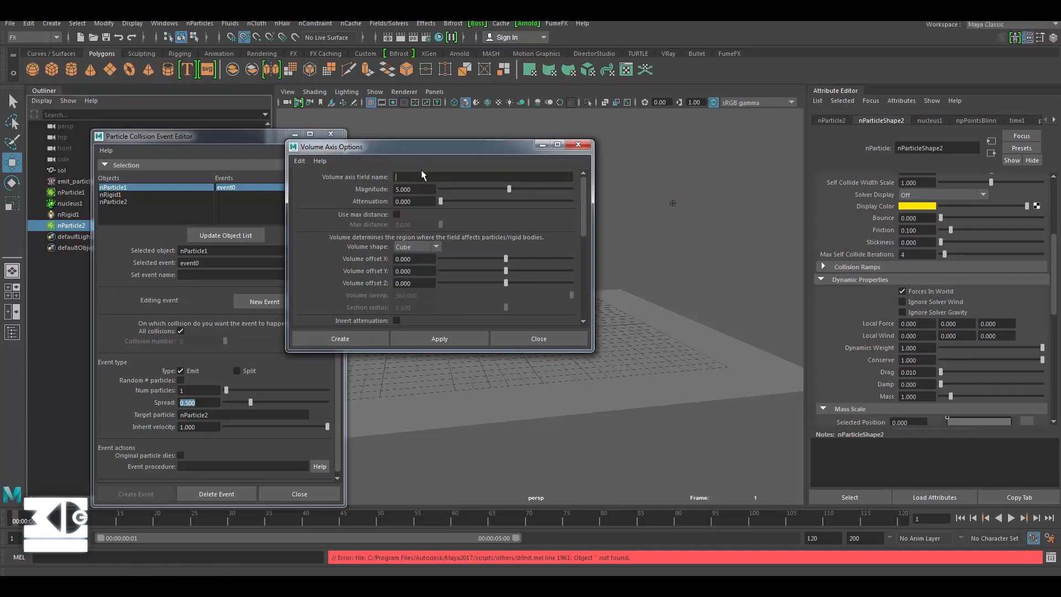
pyautogui.click(330, 337)
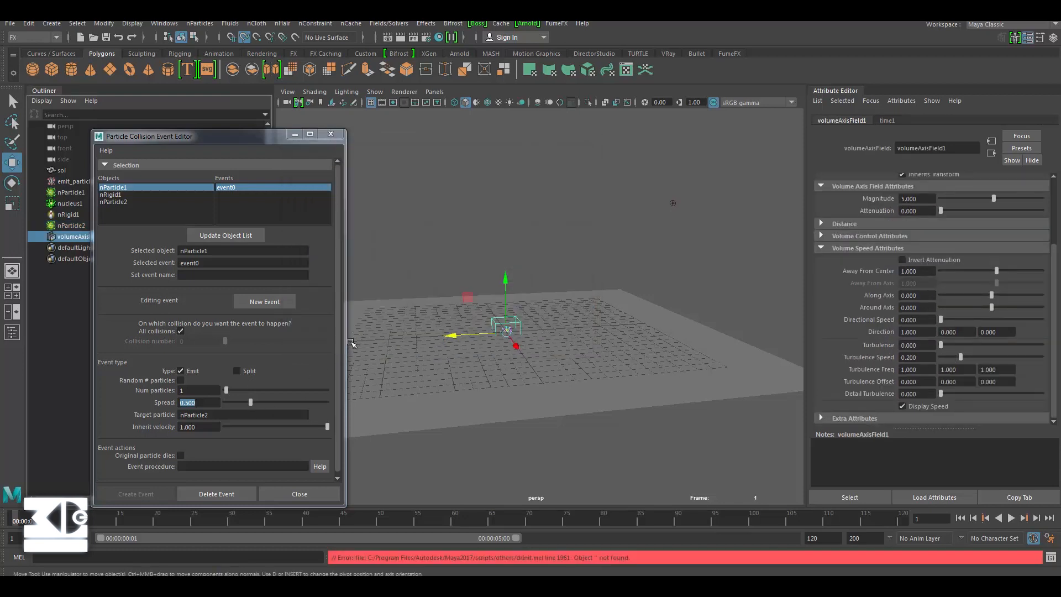
# Raise the volume axis field above the ground, move it along Z beyond the grid's edge and play the simulation to locate the impacts
pyautogui.moveTo(514, 295); pyautogui.dragTo(513, 283)
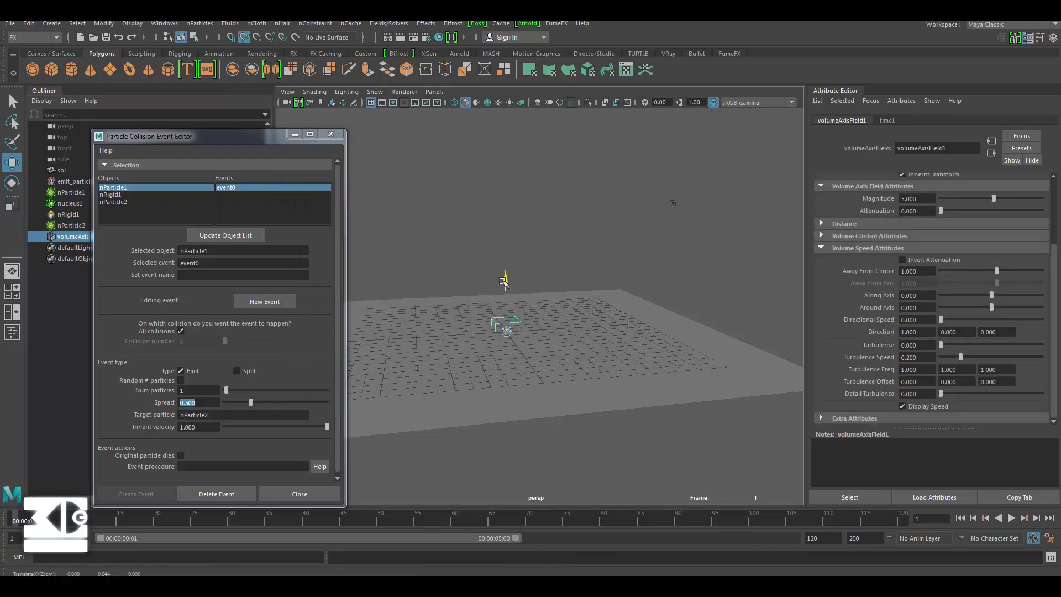
pyautogui.moveTo(584, 306)
pyautogui.mouseDown()
pyautogui.moveTo(503, 316)
pyautogui.moveTo(578, 311)
pyautogui.mouseUp()
pyautogui.hotkey('ctrl', 'z')
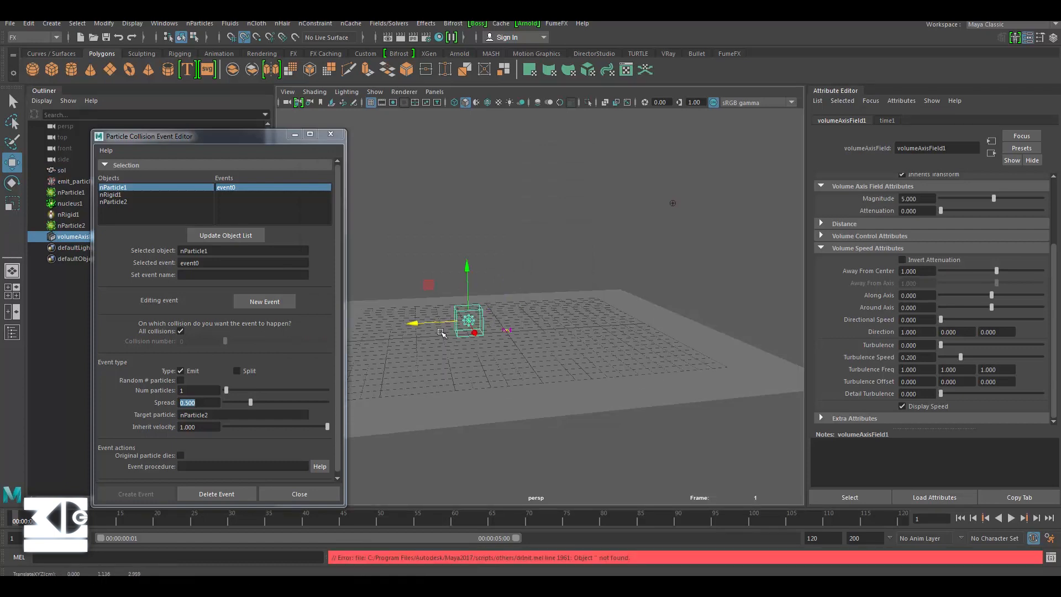
pyautogui.click(446, 322)
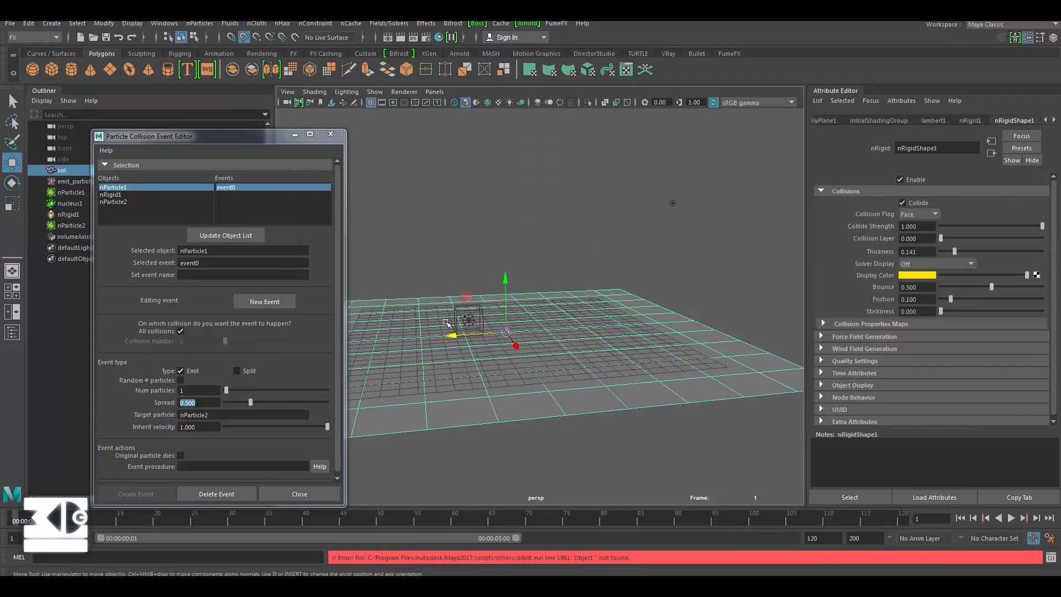
pyautogui.click(87, 236)
pyautogui.moveTo(437, 325); pyautogui.dragTo(630, 313)
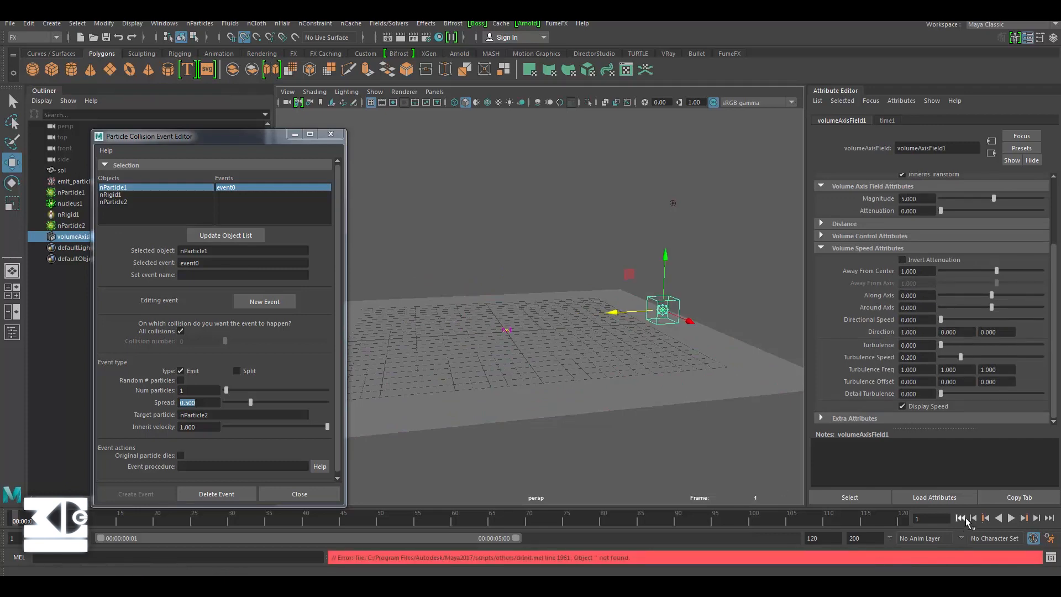
pyautogui.click(1011, 518)
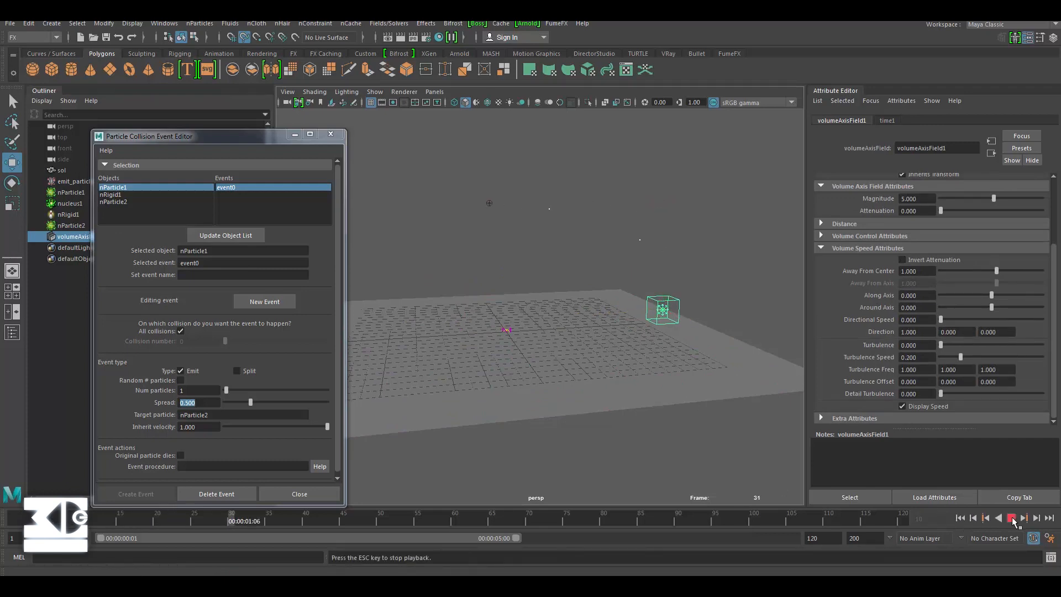
pyautogui.click(1012, 519)
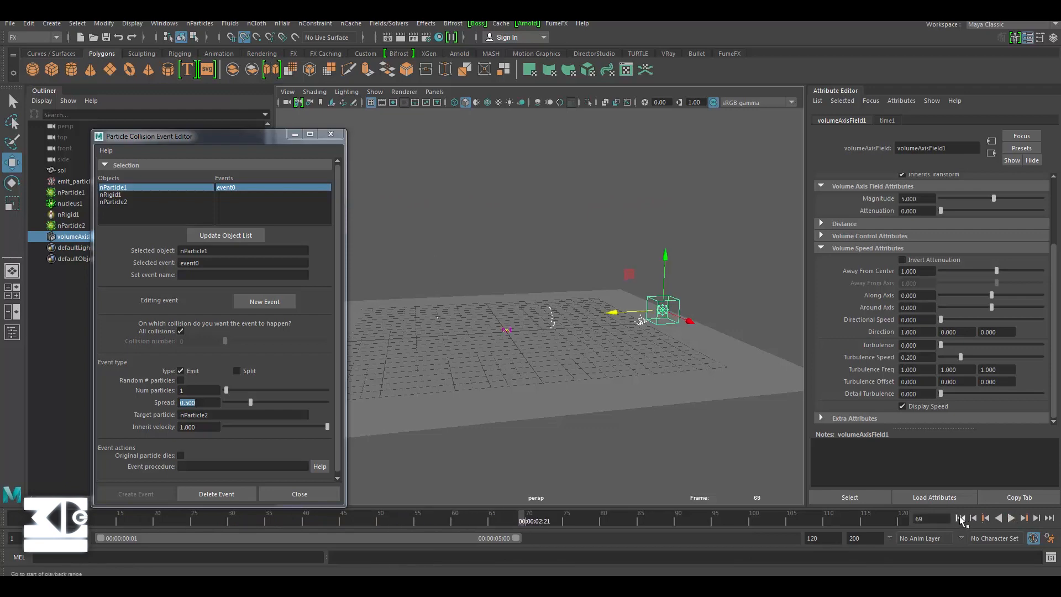
# Align the volume axis field with the particle cluster nearest the grid's edge and play the simulation from the first frame
pyautogui.moveTo(622, 316); pyautogui.dragTo(595, 316)
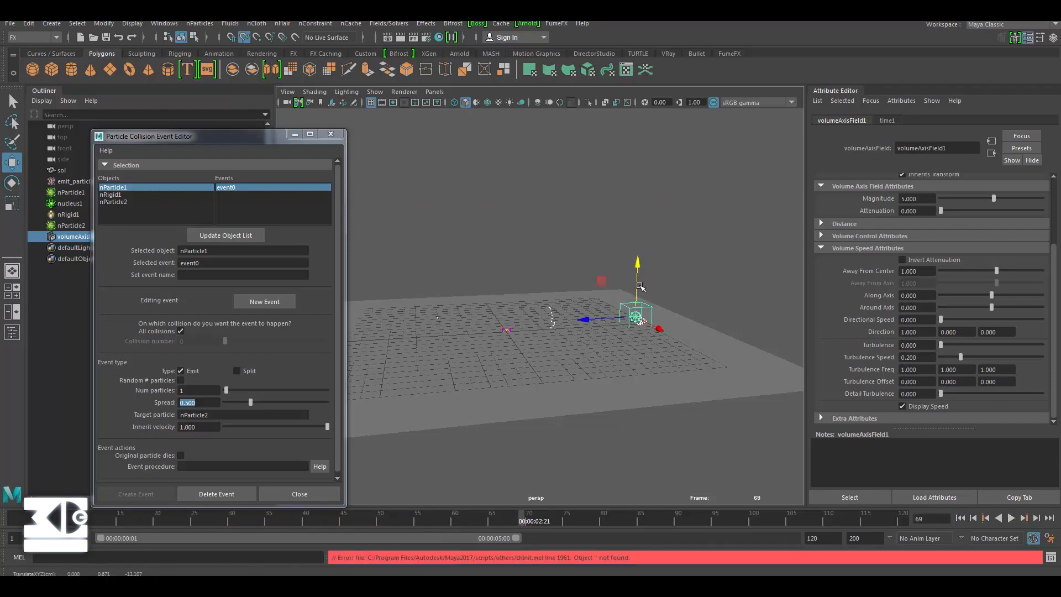
pyautogui.keyDown('alt'); pyautogui.moveTo(640, 282); pyautogui.dragTo(695, 283); pyautogui.keyUp('alt')
pyautogui.press('super')
pyautogui.press('super')
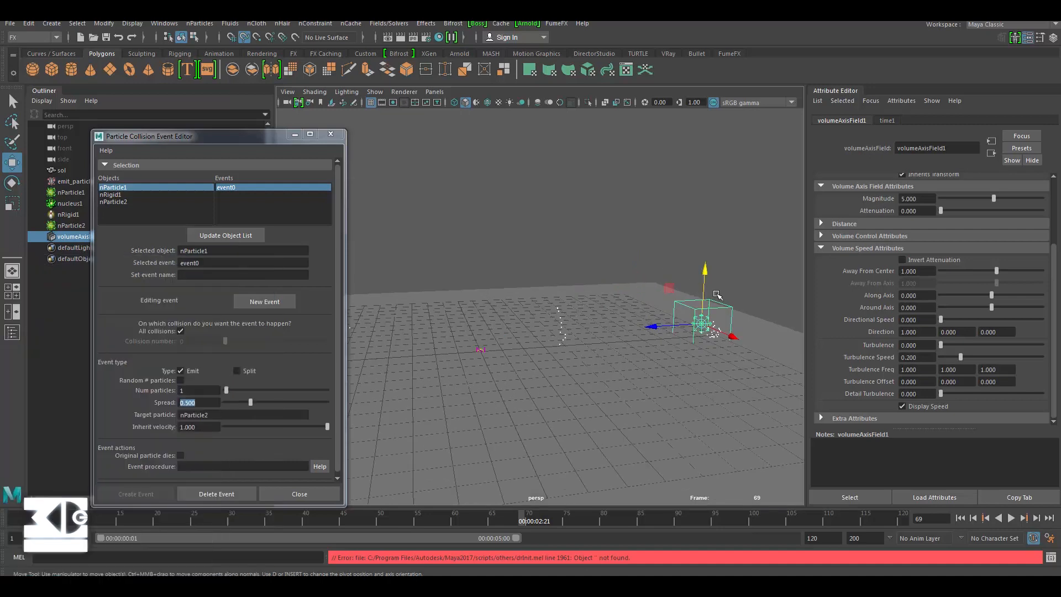
pyautogui.keyDown('alt'); pyautogui.moveTo(718, 294); pyautogui.dragTo(611, 302, button='middle'); pyautogui.keyUp('alt')
pyautogui.scroll(3, 611, 303)
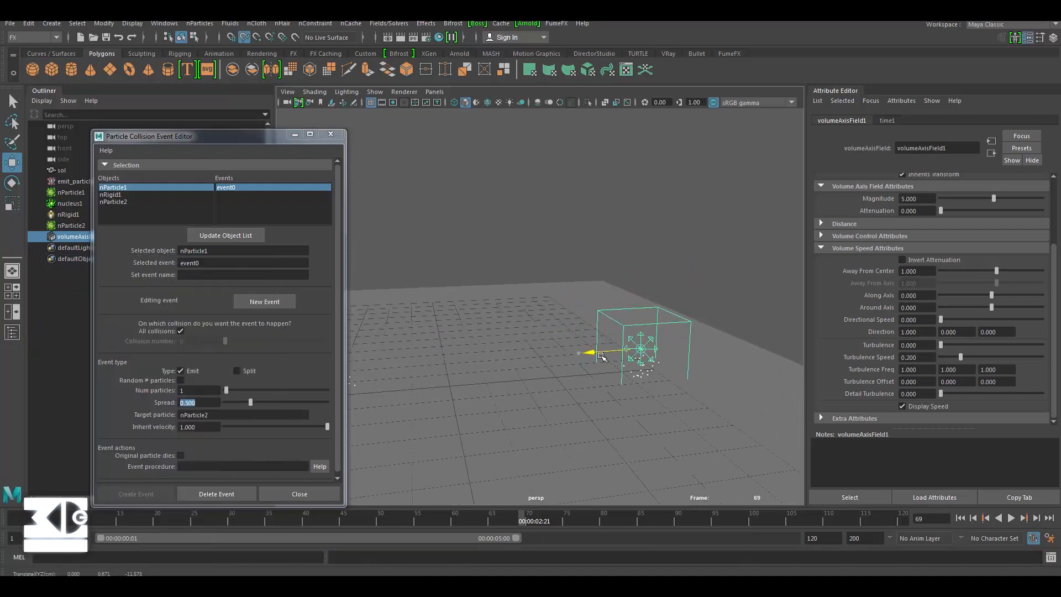
pyautogui.keyDown('alt'); pyautogui.moveTo(602, 370); pyautogui.dragTo(581, 354); pyautogui.keyUp('alt')
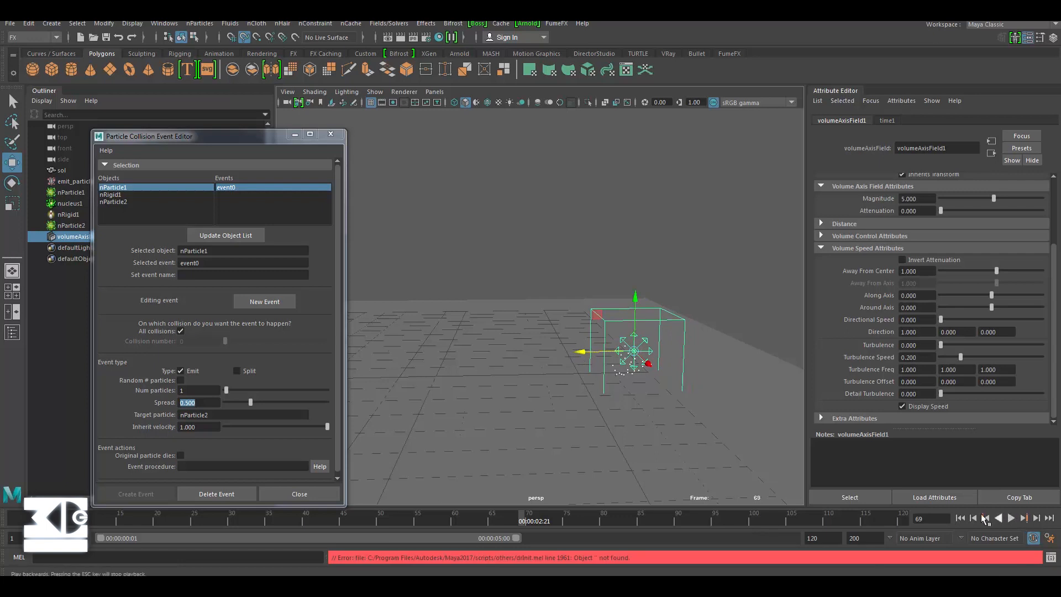
pyautogui.click(961, 518)
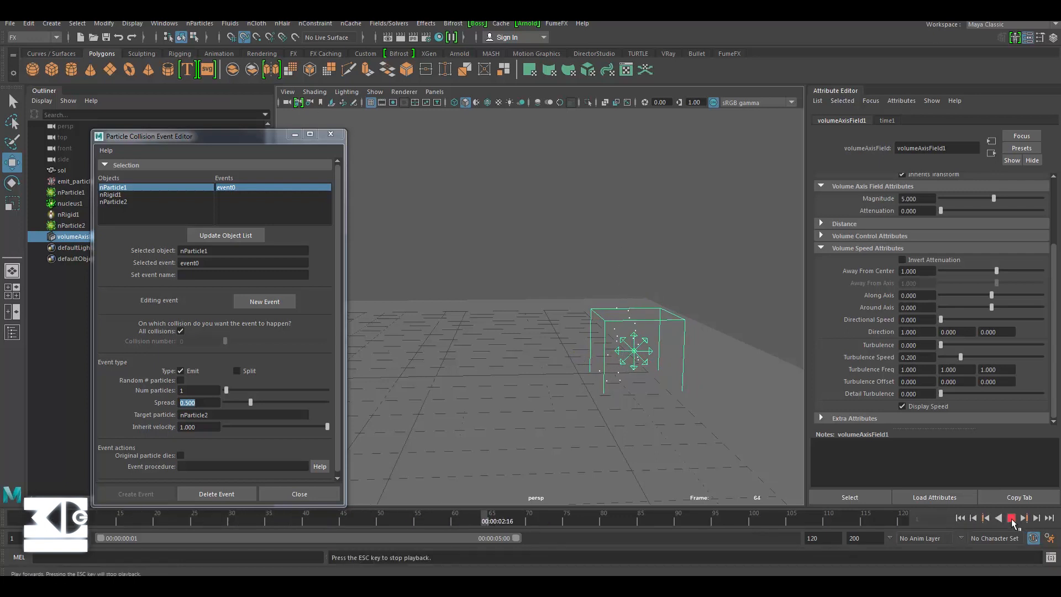
pyautogui.click(1011, 517)
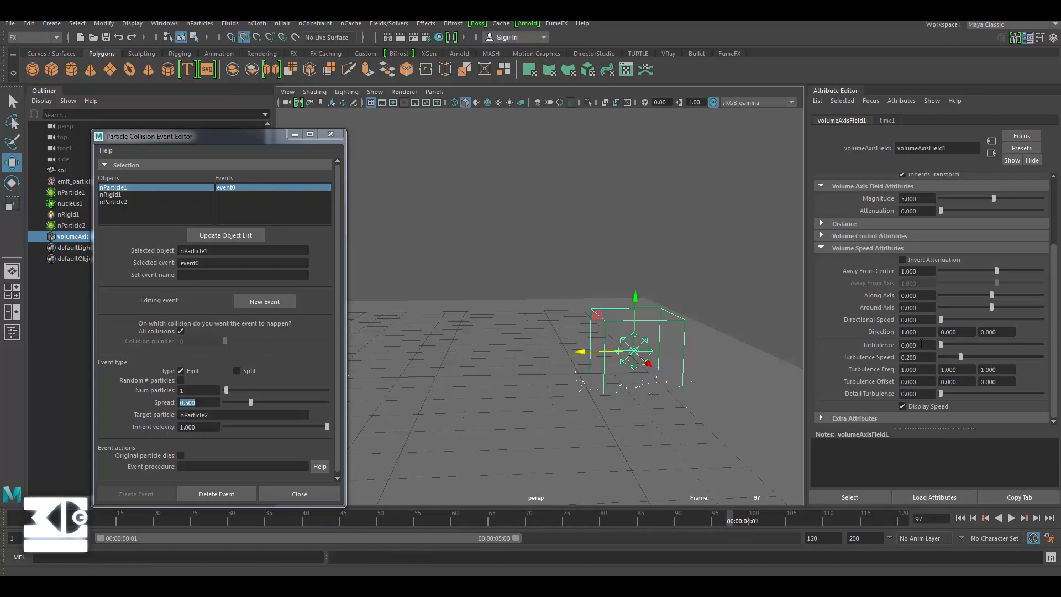
# Set the volume axis field's direction to 0, 1, 0 and its directional speed to 15
pyautogui.click(958, 330)
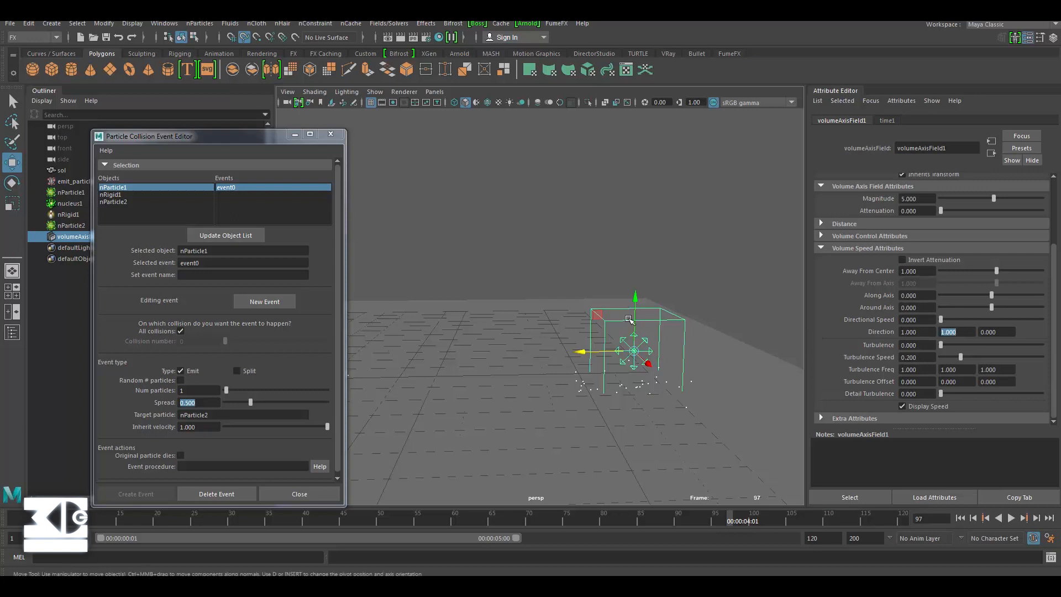
pyautogui.click(917, 332)
pyautogui.write('0')
pyautogui.press('Return')
pyautogui.moveTo(921, 317); pyautogui.dragTo(867, 317)
pyautogui.write('2')
pyautogui.press('BackSpace')
pyautogui.write('15')
pyautogui.press('Return')
# Set the volume axis field's turbulence to 5 and play the simulation to check the upward burst
pyautogui.moveTo(930, 346); pyautogui.dragTo(855, 347)
pyautogui.write('5')
pyautogui.press('Return')
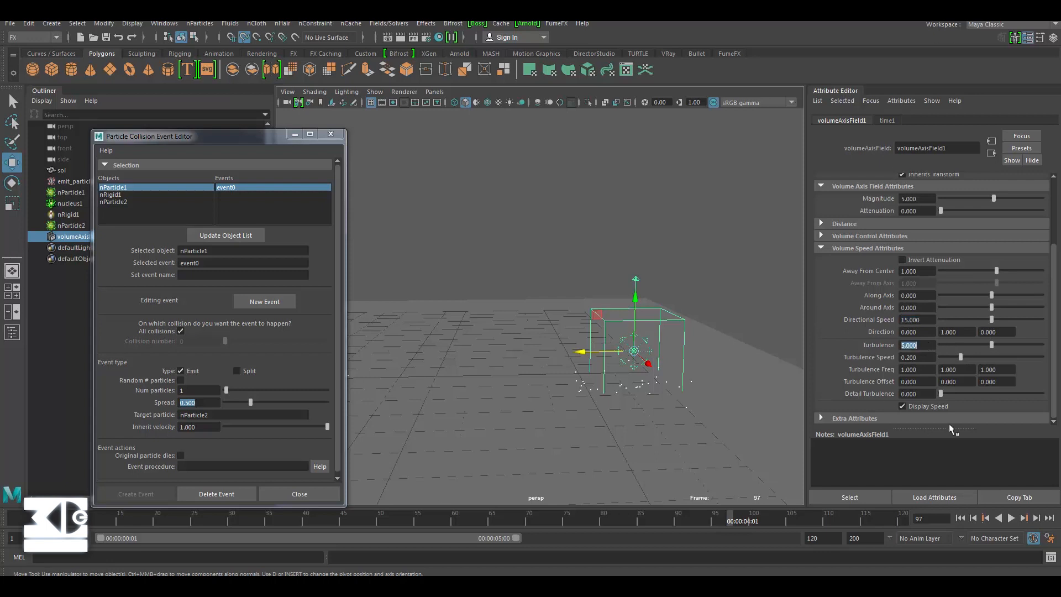
pyautogui.click(1011, 518)
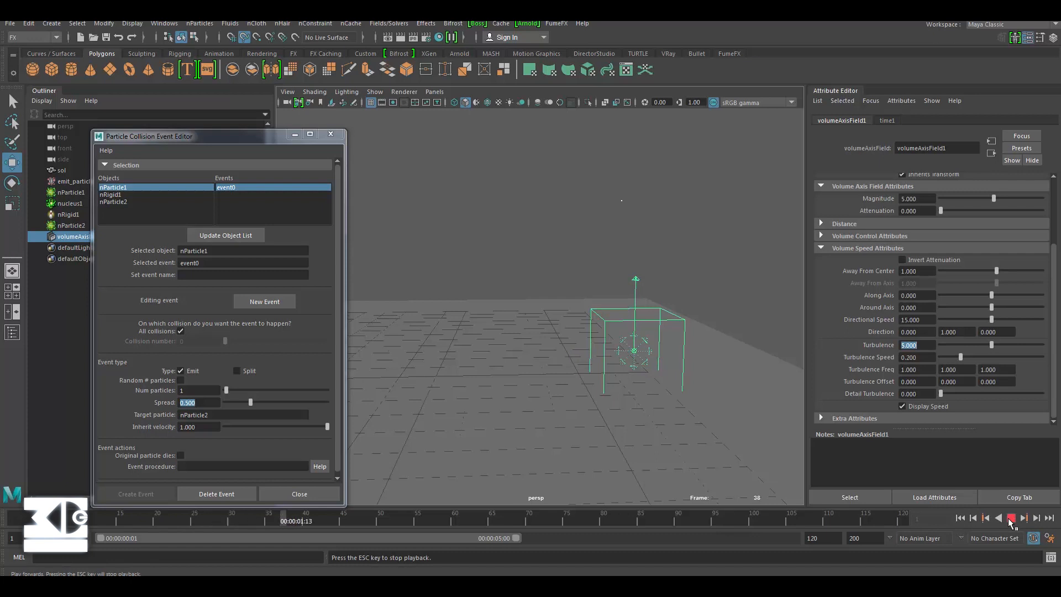
pyautogui.click(1010, 517)
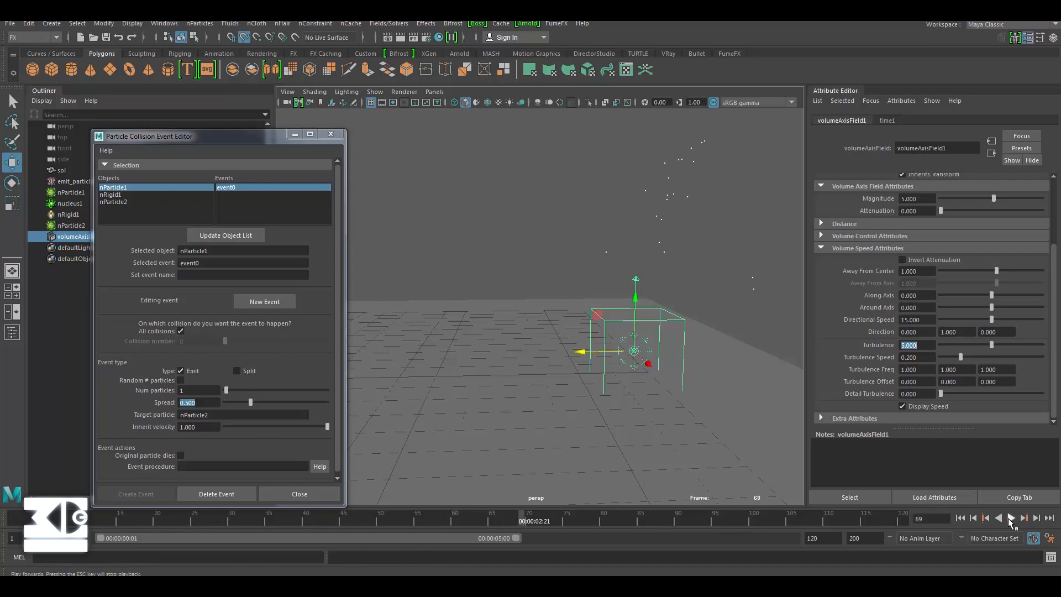
pyautogui.click(1009, 518)
pyautogui.click(1010, 519)
# Change the volume axis field's volume shape to Cylinder and play the simulation
pyautogui.scroll(1, 918, 261)
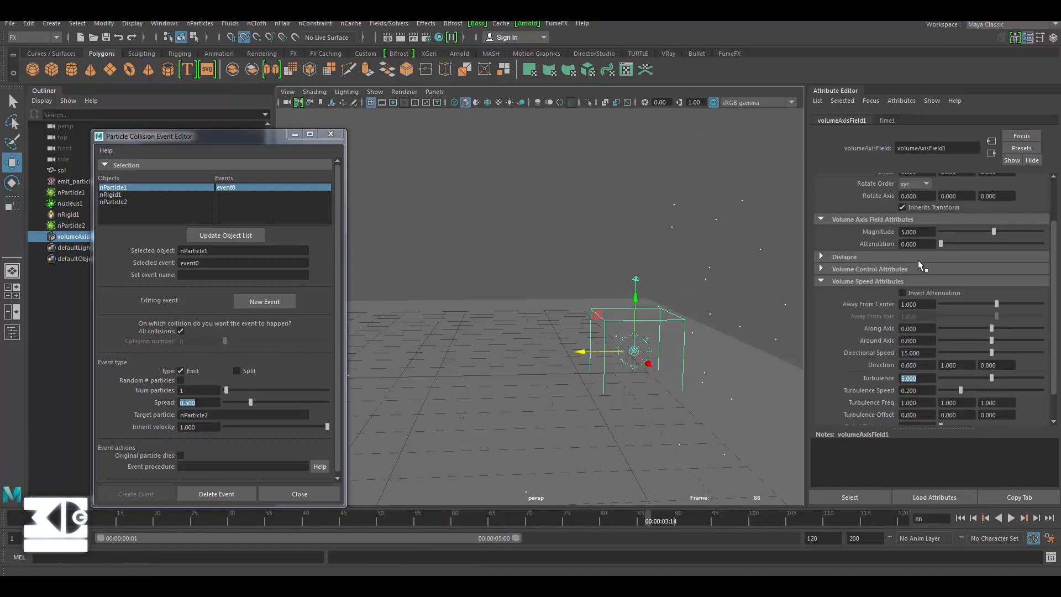
pyautogui.click(862, 269)
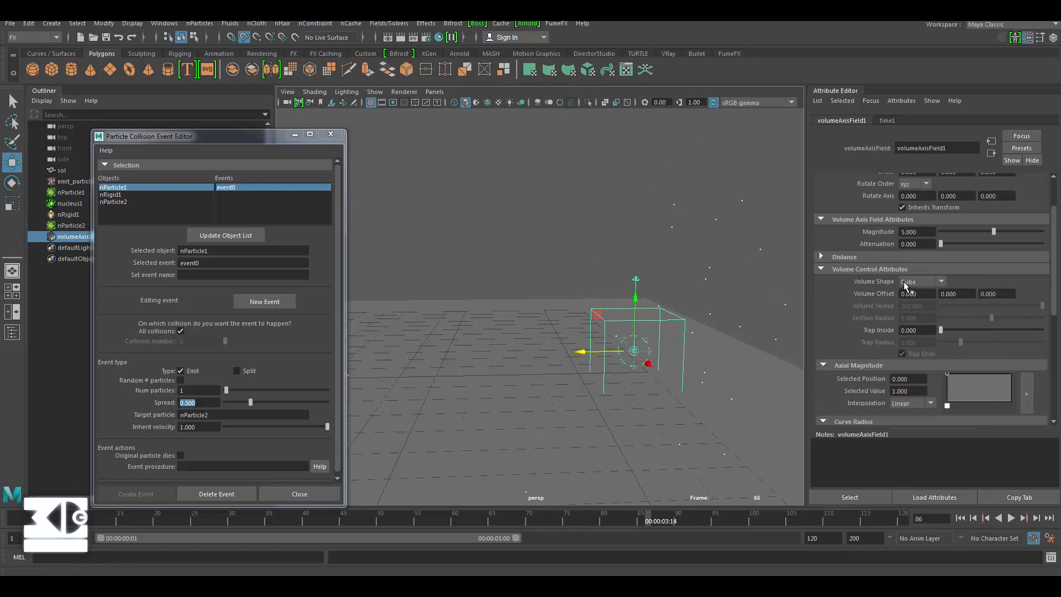
pyautogui.click(905, 282)
pyautogui.click(912, 327)
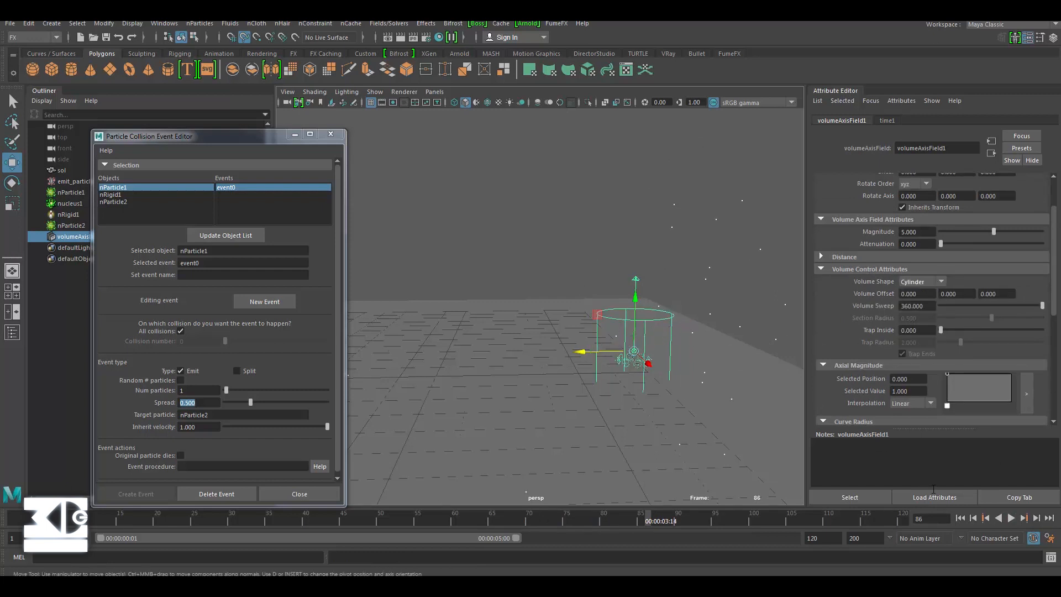
pyautogui.click(1011, 518)
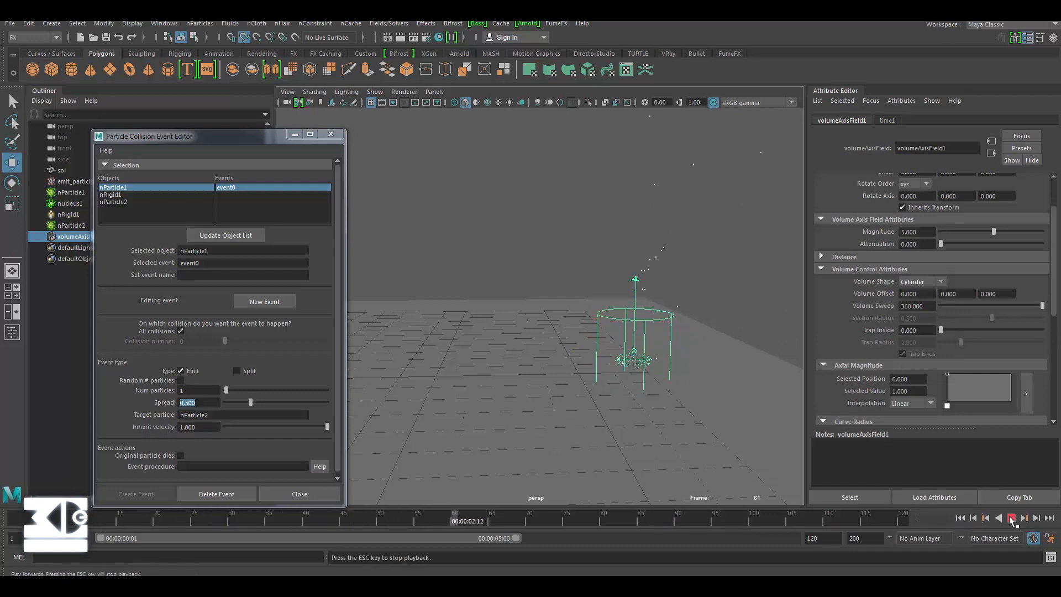
pyautogui.click(1011, 518)
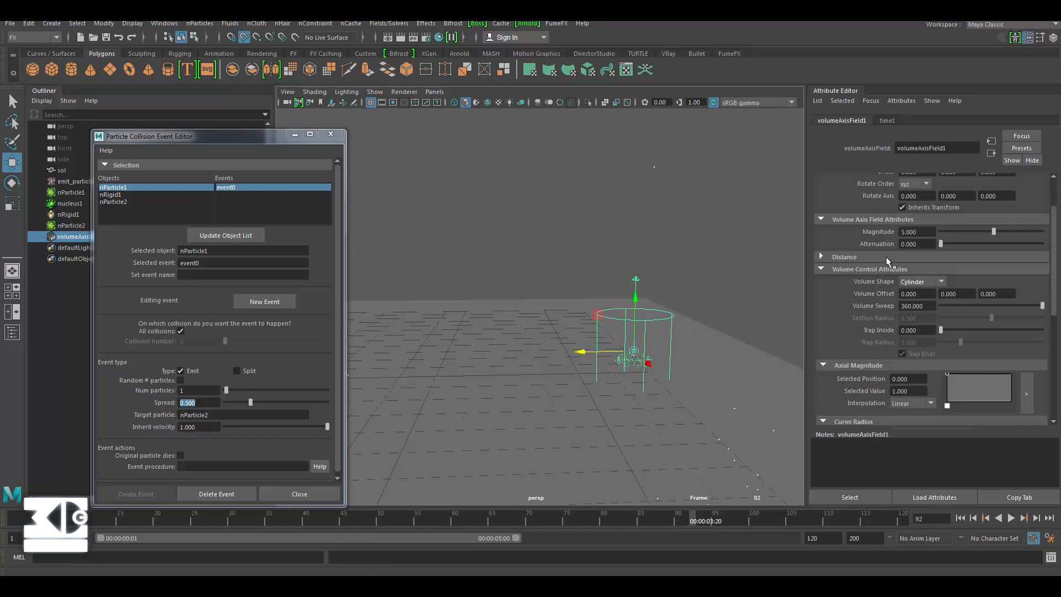
# Raise the volume axis field's Away From Axis speed to 10 and play the simulation from the first frame
pyautogui.scroll(-1, 886, 257)
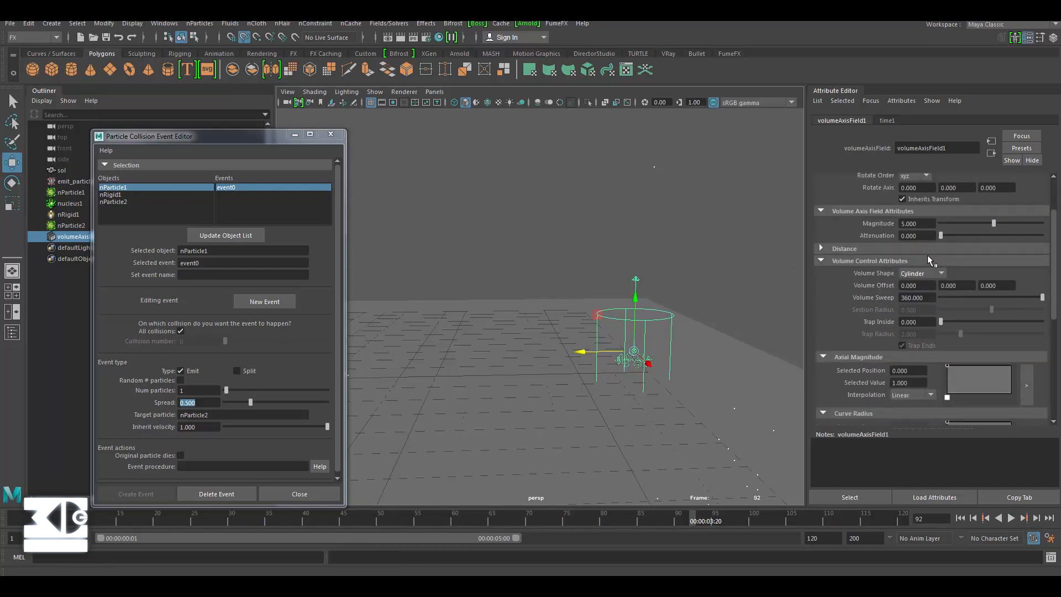
pyautogui.scroll(-5, 916, 290)
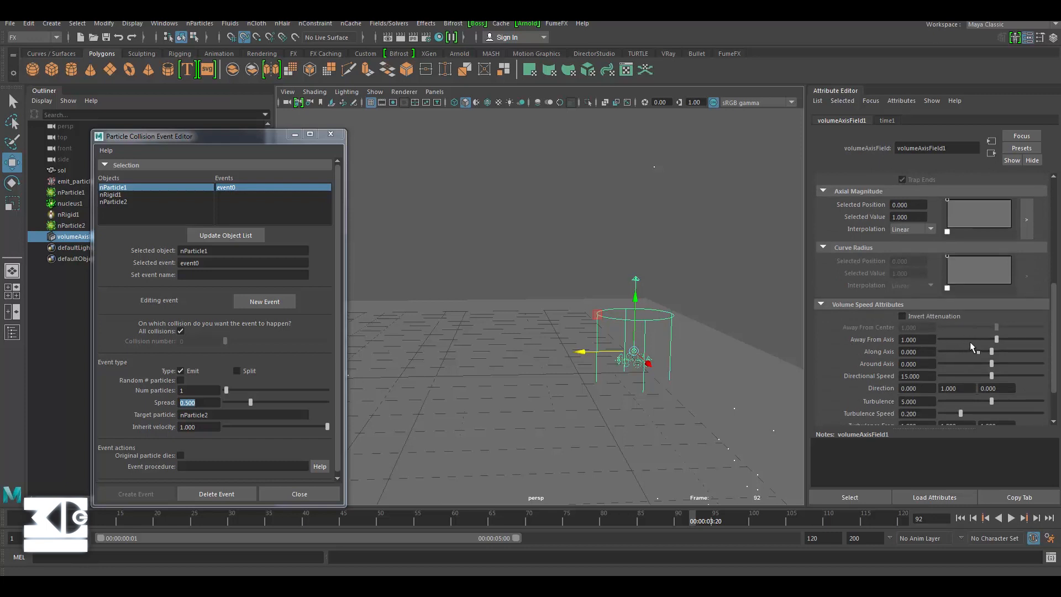
pyautogui.moveTo(997, 340); pyautogui.dragTo(1043, 339)
pyautogui.click(960, 518)
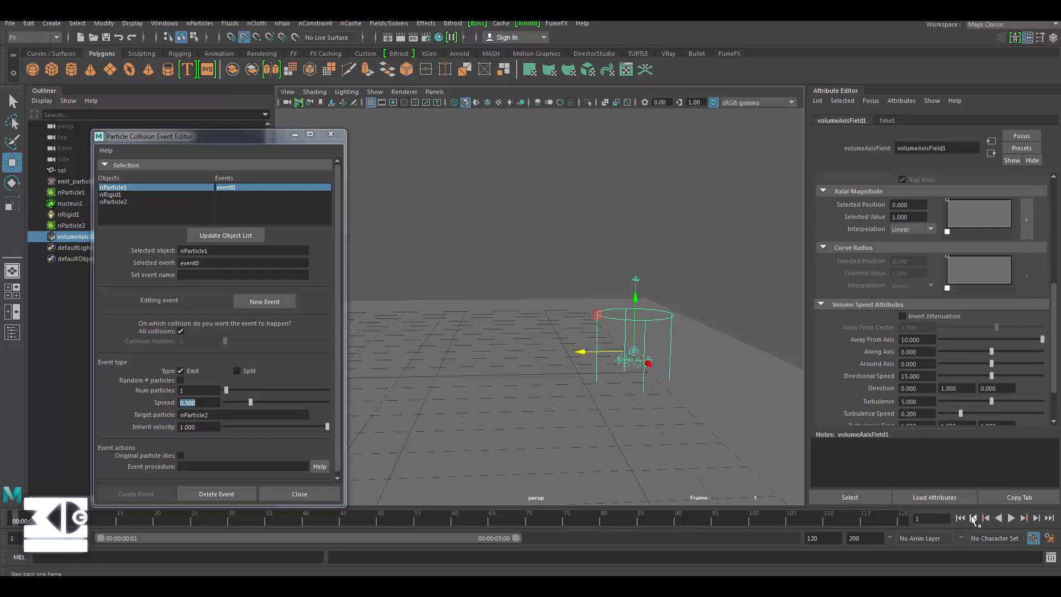
pyautogui.click(1011, 518)
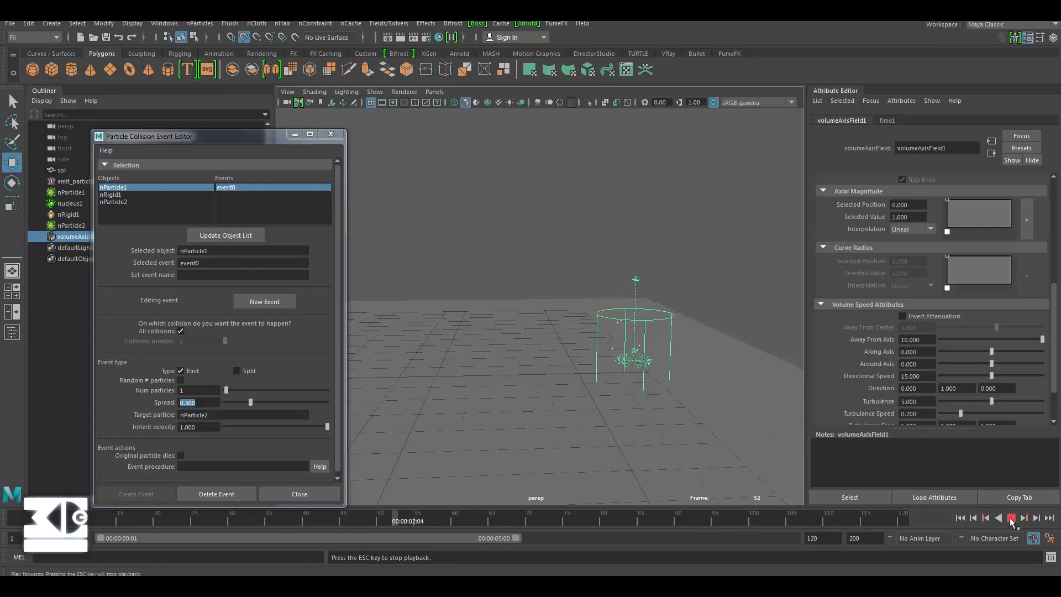
pyautogui.click(1011, 518)
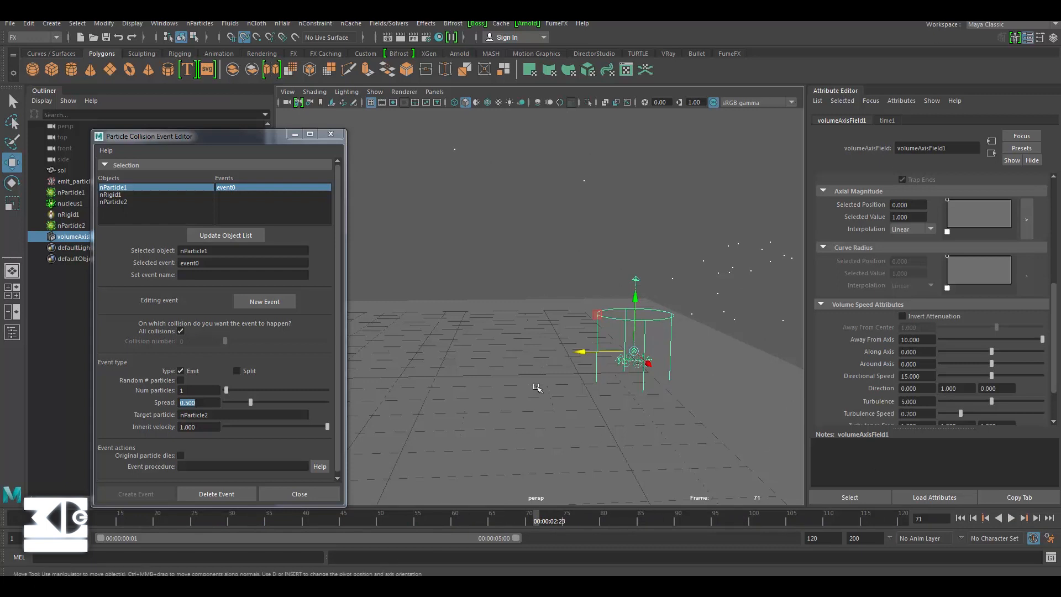
# Scale up the cylindrical volume axis field uniformly and play the simulation from the first frame
pyautogui.click(83, 237)
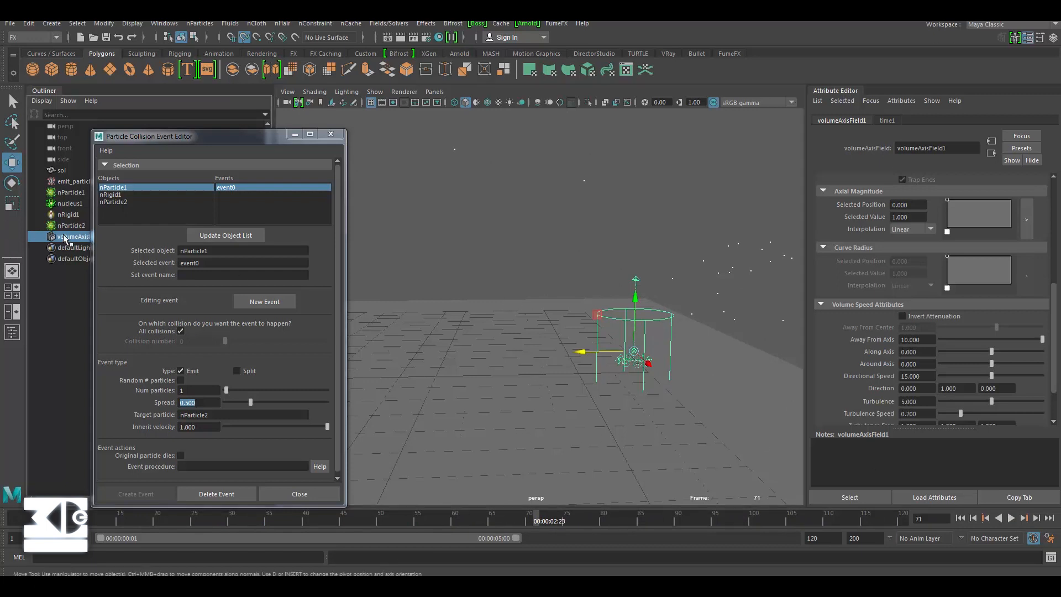
pyautogui.press('r')
pyautogui.moveTo(634, 354); pyautogui.dragTo(862, 359)
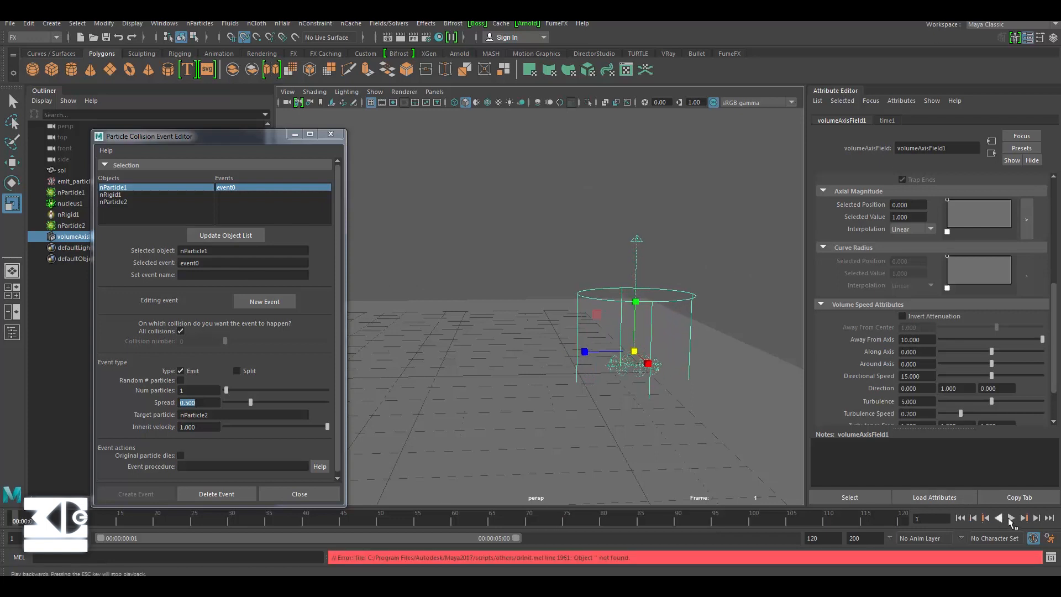
pyautogui.click(1011, 519)
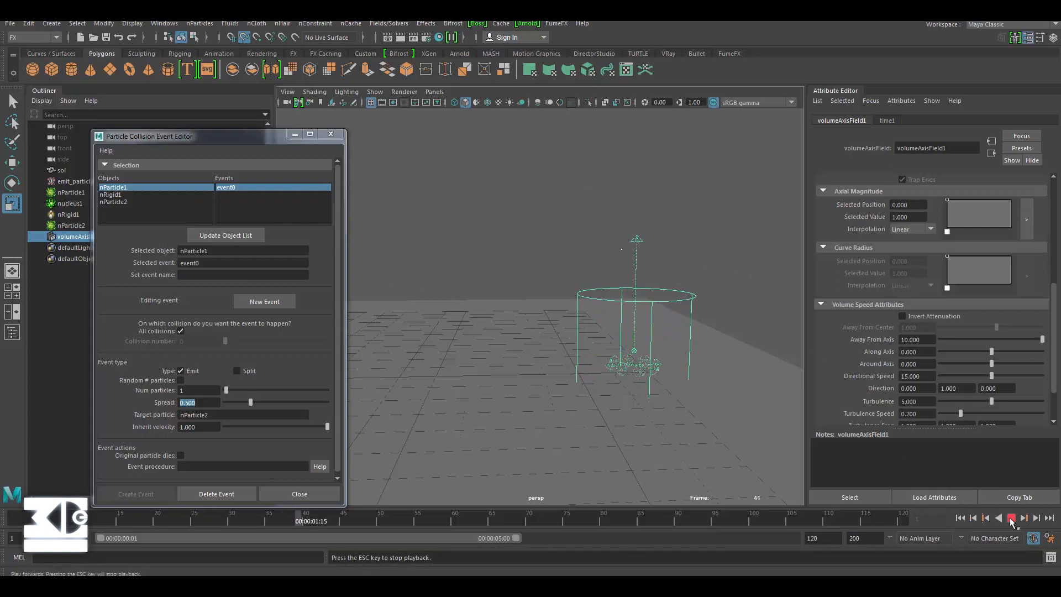
# Replay the simulation from the first frame to examine the burst produced by the enlarged cylindrical field
pyautogui.click(1011, 519)
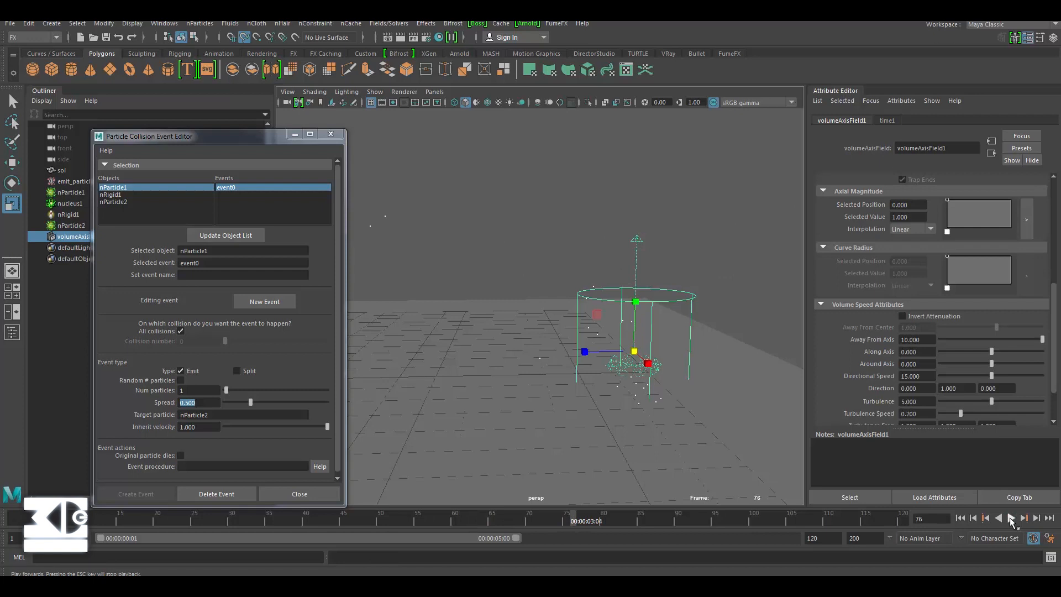
pyautogui.click(1010, 520)
pyautogui.click(1010, 519)
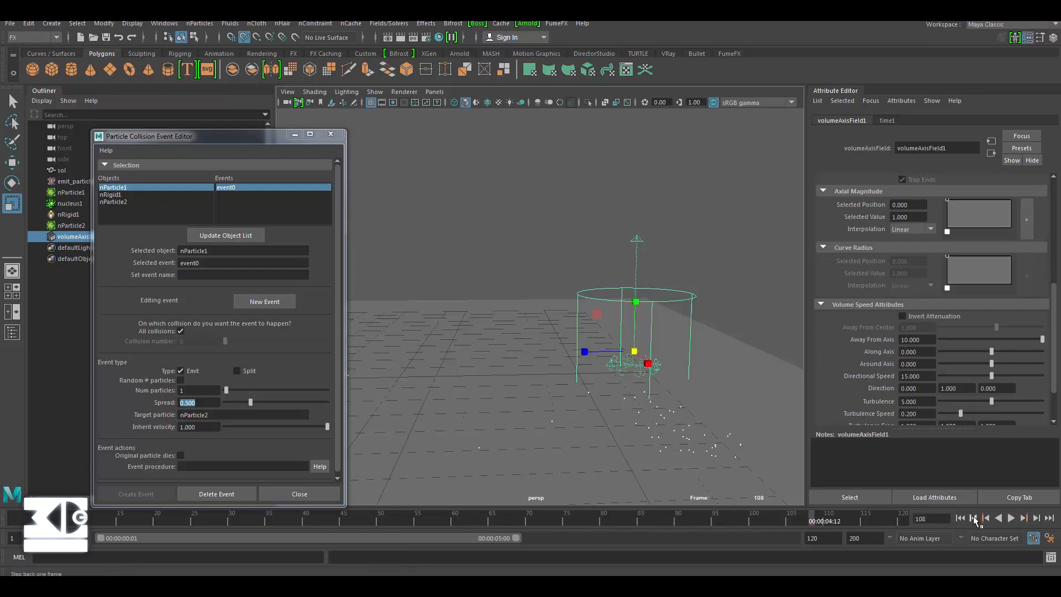
pyautogui.click(960, 518)
pyautogui.click(1010, 519)
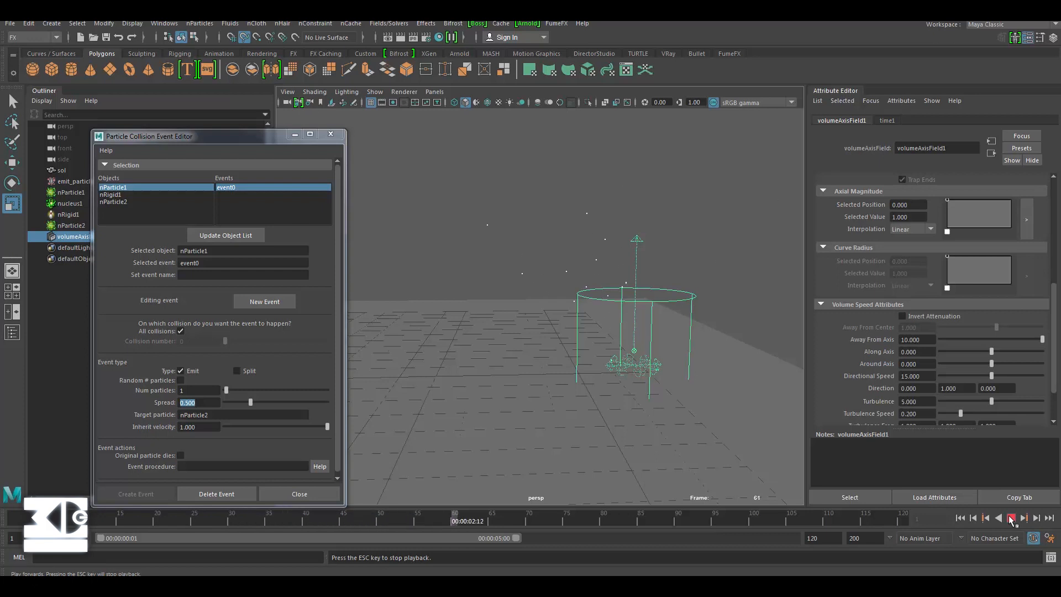
pyautogui.click(1010, 519)
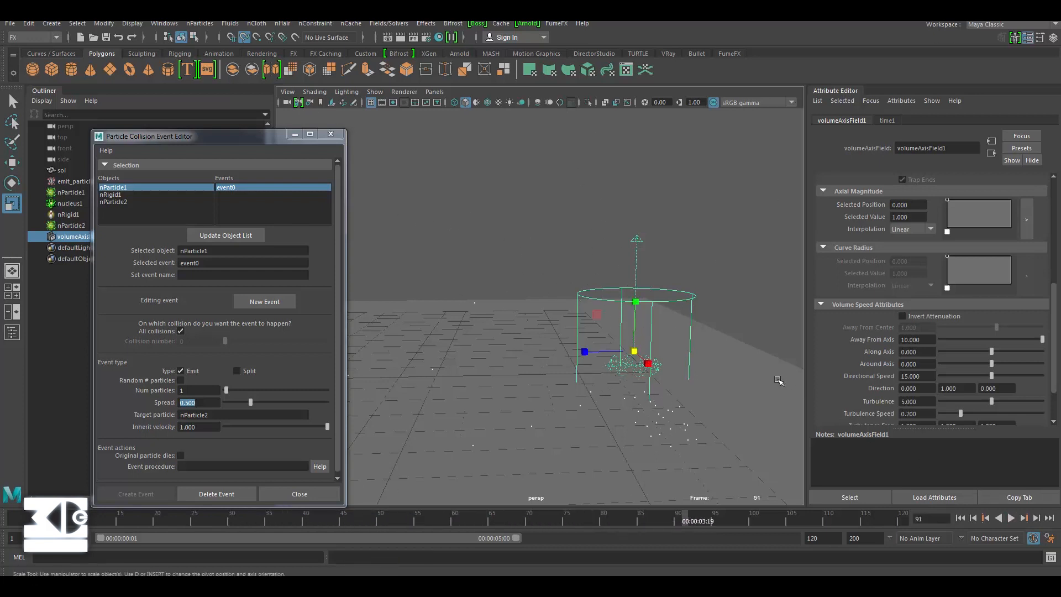
# Set the volume axis field's Directional Speed to 20 and play the simulation
pyautogui.doubleClick(928, 371)
pyautogui.write('20')
pyautogui.press('Return')
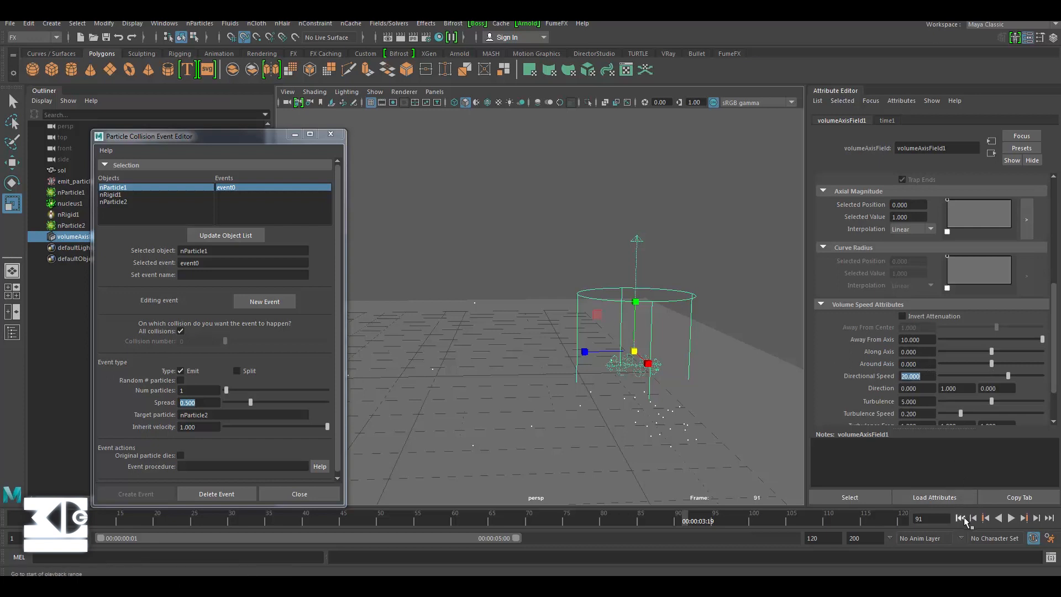
pyautogui.click(1011, 519)
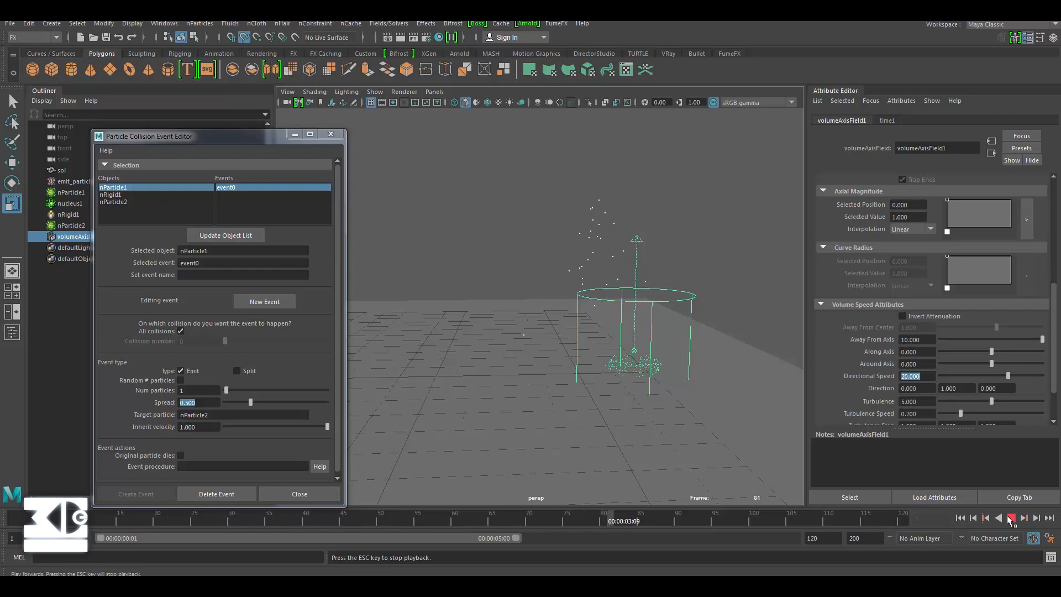
pyautogui.click(1011, 519)
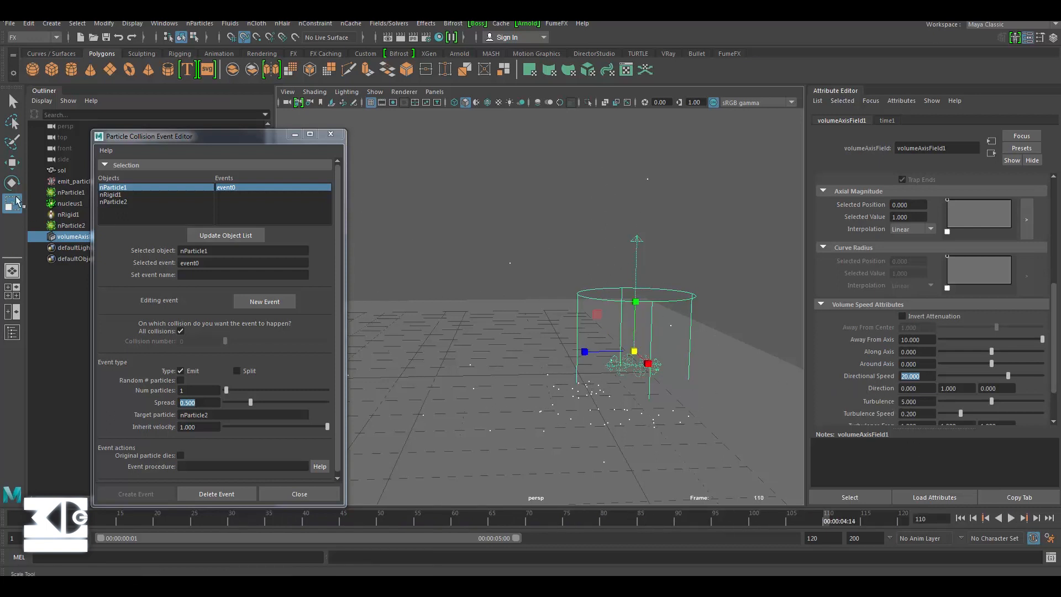
# Set nParticle2's lifespan mode to Random range with a lifespan of 0.5, and play the simulation
pyautogui.click(70, 225)
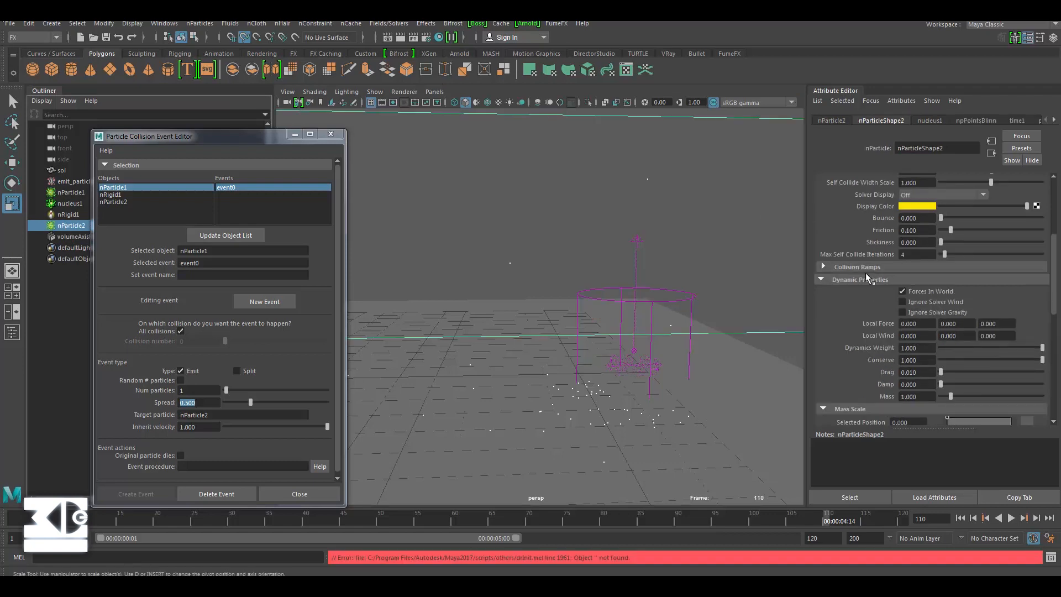
pyautogui.scroll(5, 864, 351)
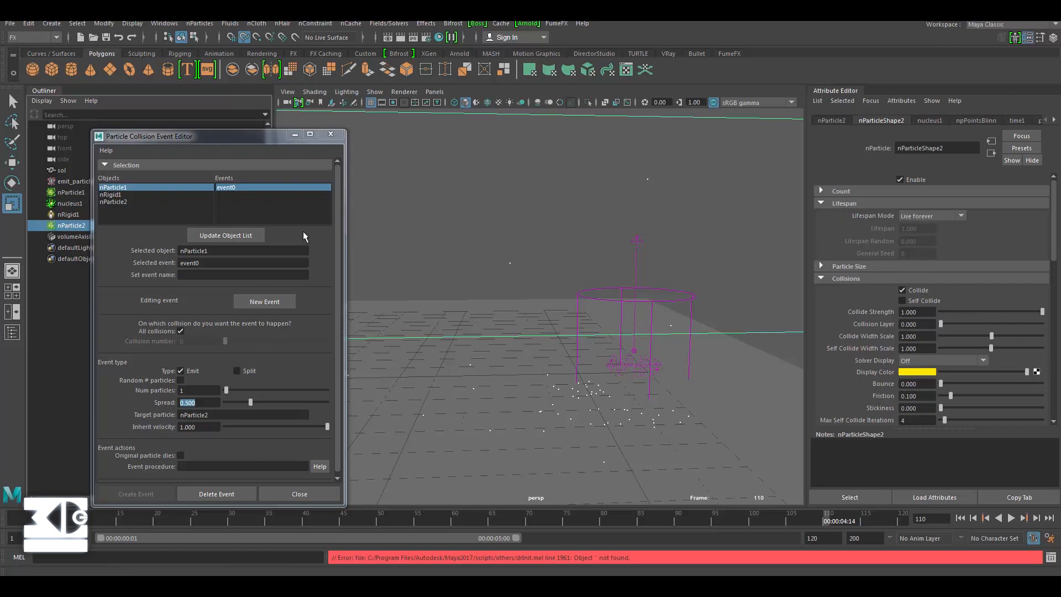
pyautogui.click(918, 216)
pyautogui.click(919, 217)
pyautogui.click(942, 217)
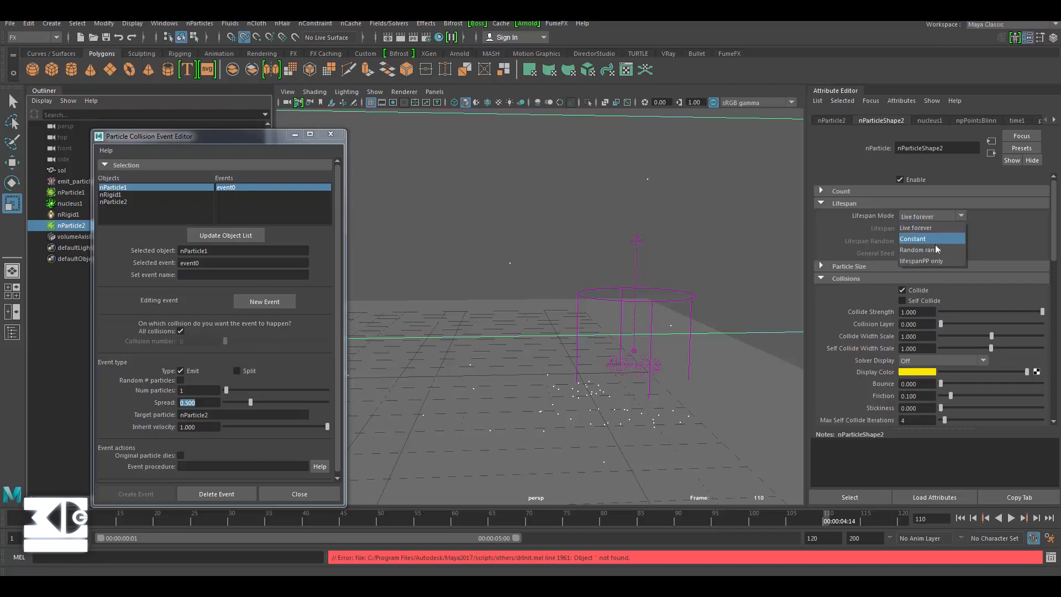
pyautogui.click(939, 241)
pyautogui.click(917, 228)
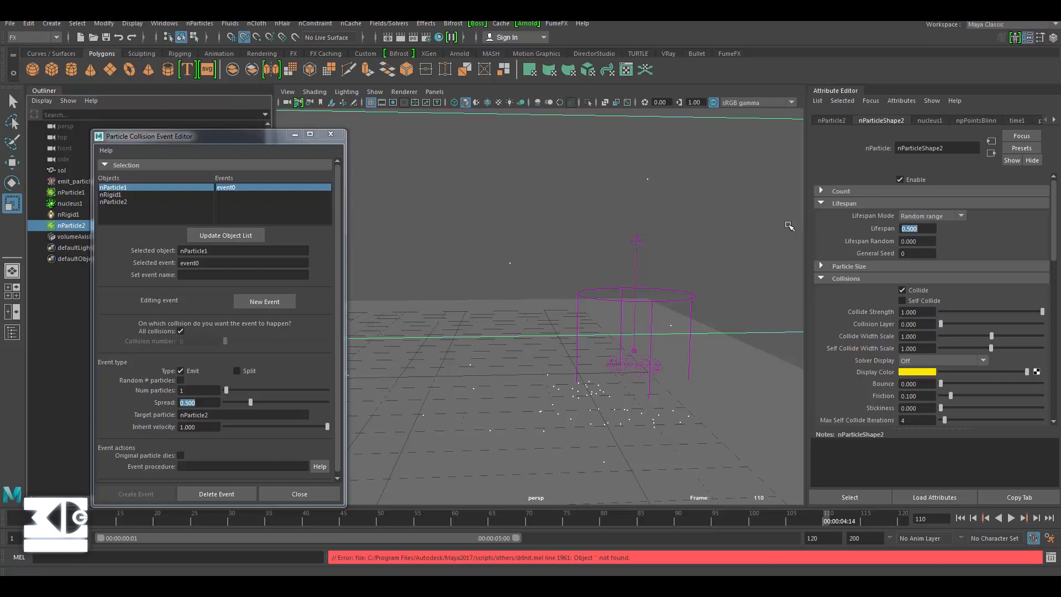
pyautogui.click(1010, 518)
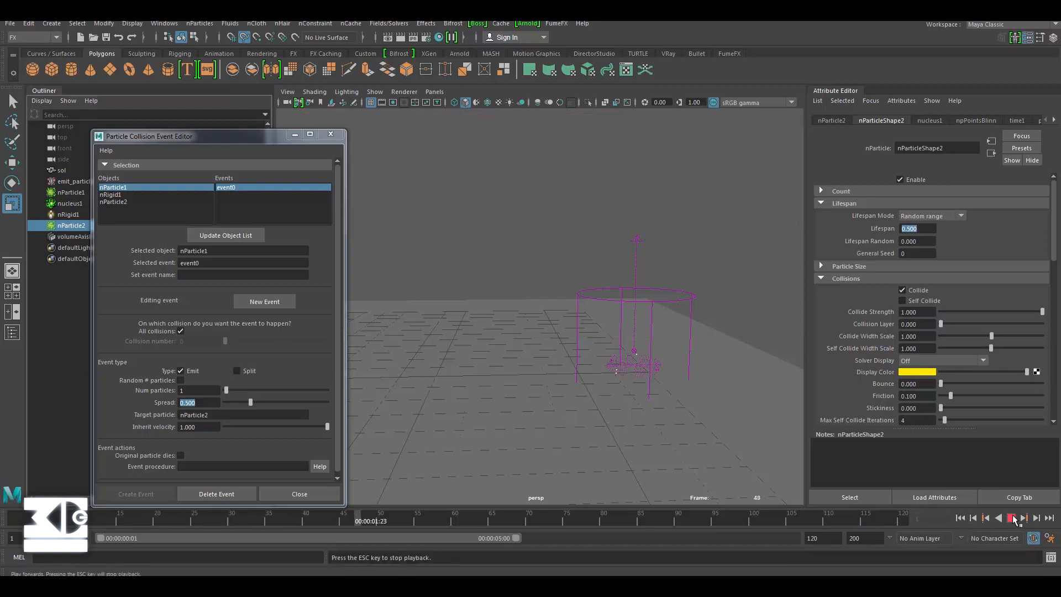
pyautogui.click(1012, 518)
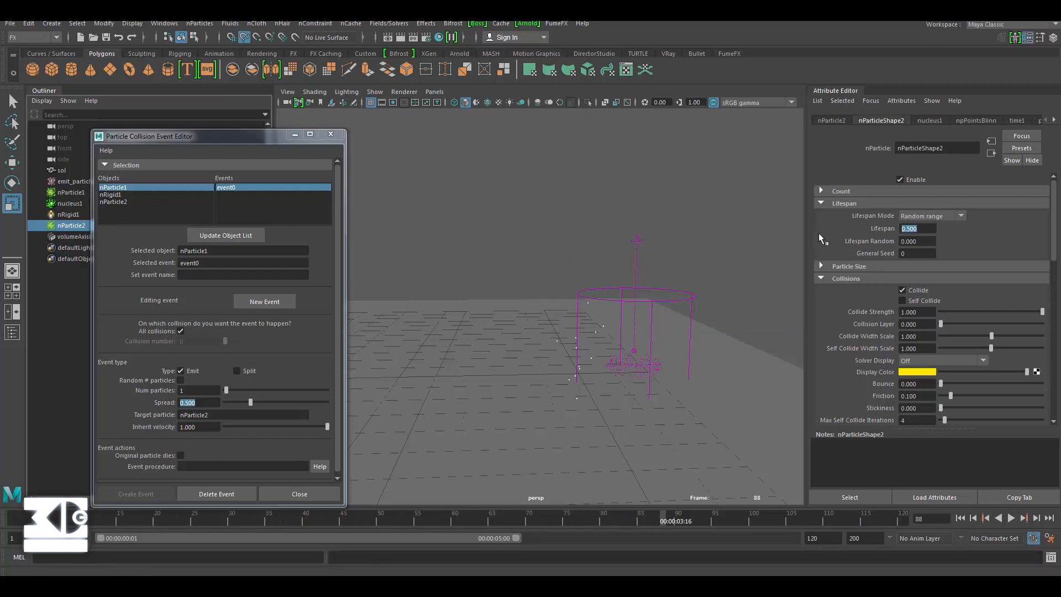
# Reduce nParticle2's lifespan to 0.2 and play the simulation from the first frame
pyautogui.write('0.2')
pyautogui.press('Return')
pyautogui.click(960, 518)
pyautogui.click(1011, 518)
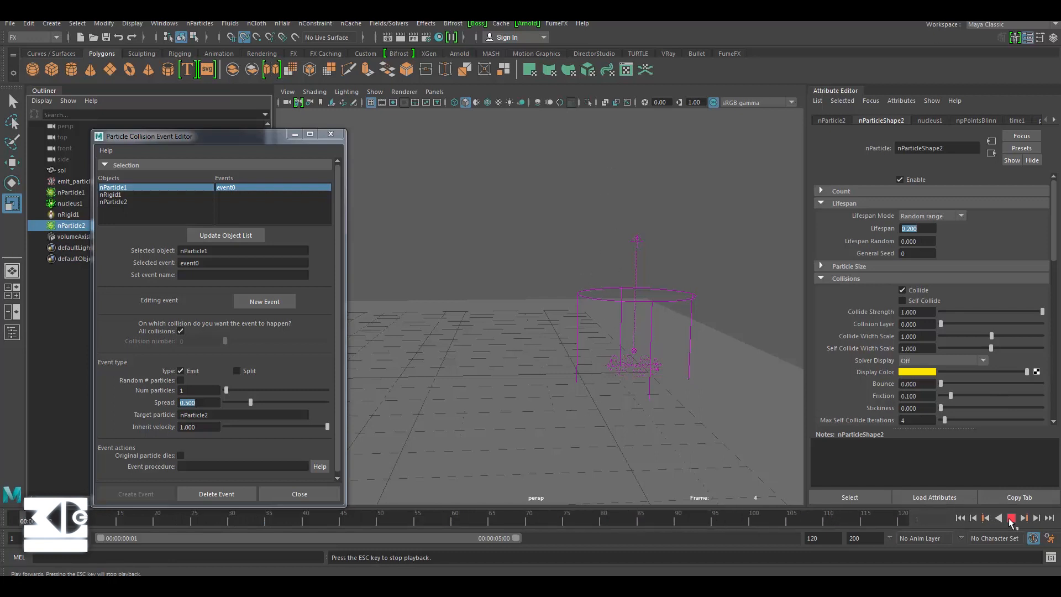
pyautogui.click(1012, 519)
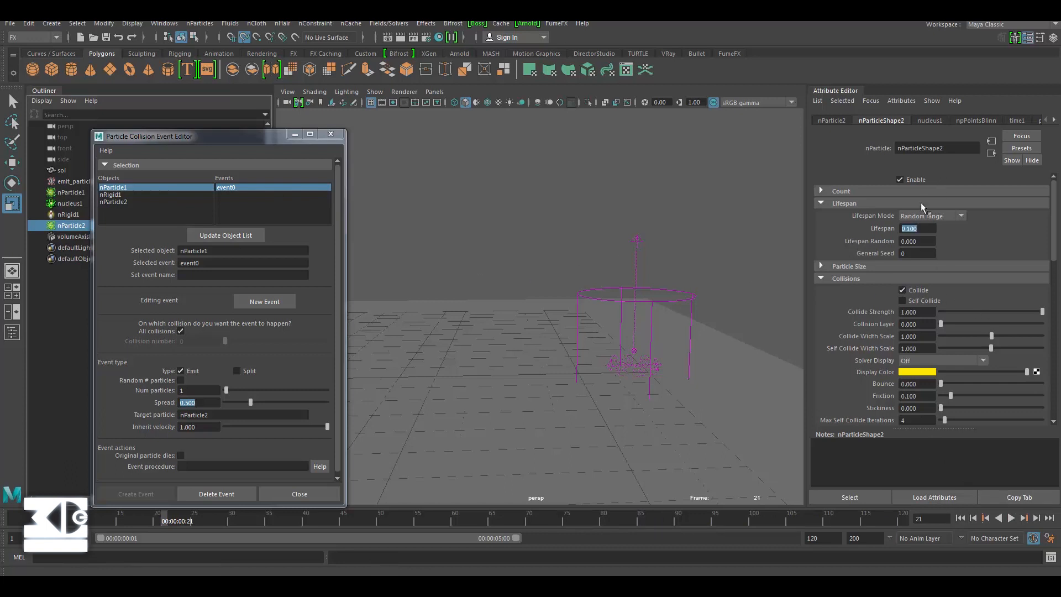
# Set nParticle2's lifespan and Lifespan Random both to 0.1, and play the simulation from the first frame
pyautogui.press('Tab')
pyautogui.click(960, 518)
pyautogui.click(1011, 518)
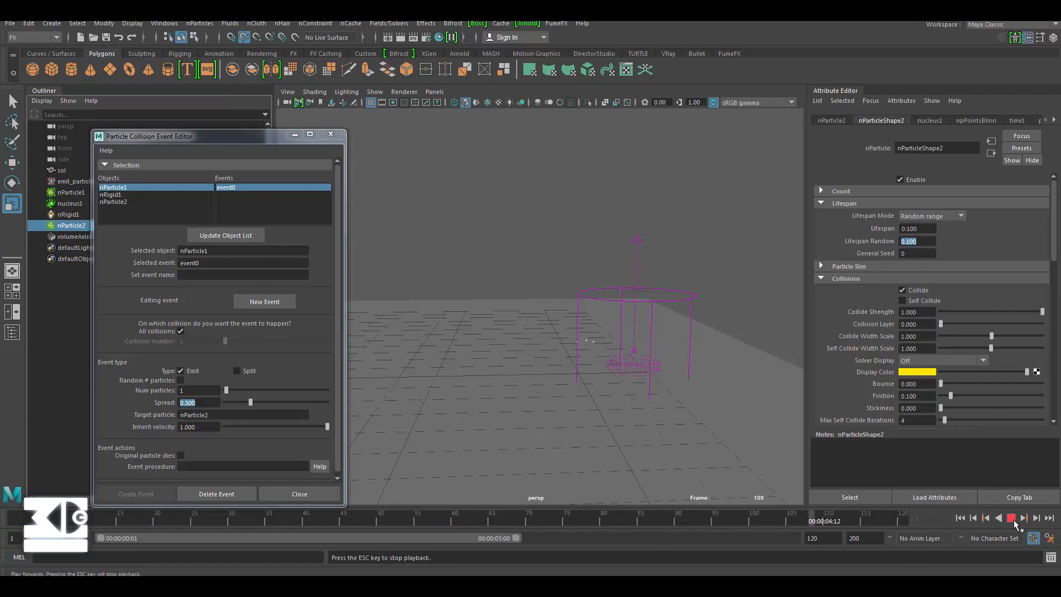
pyautogui.click(1012, 519)
# Replay the simulation from the first frame, viewing the short-lived particles from a higher angle
pyautogui.keyDown('alt'); pyautogui.moveTo(563, 397); pyautogui.dragTo(690, 336); pyautogui.keyUp('alt')
pyautogui.click(960, 518)
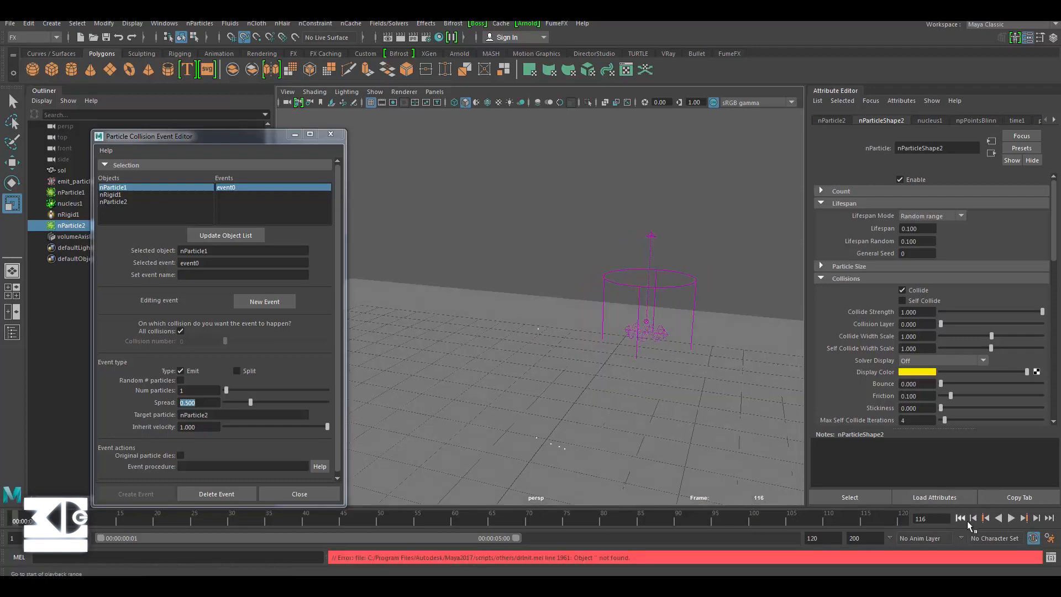
pyautogui.click(1012, 518)
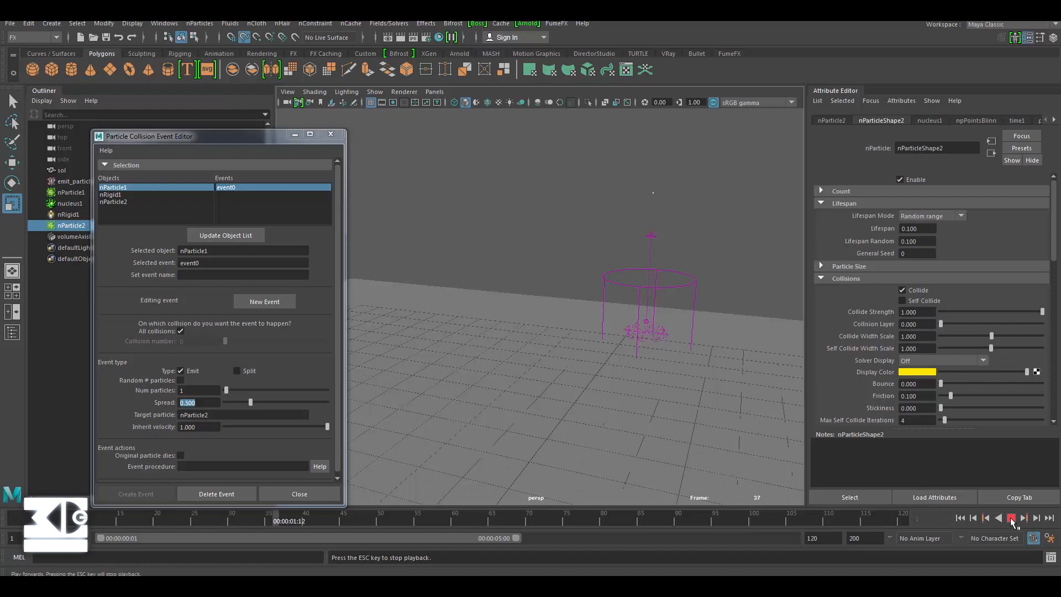
pyautogui.click(1010, 519)
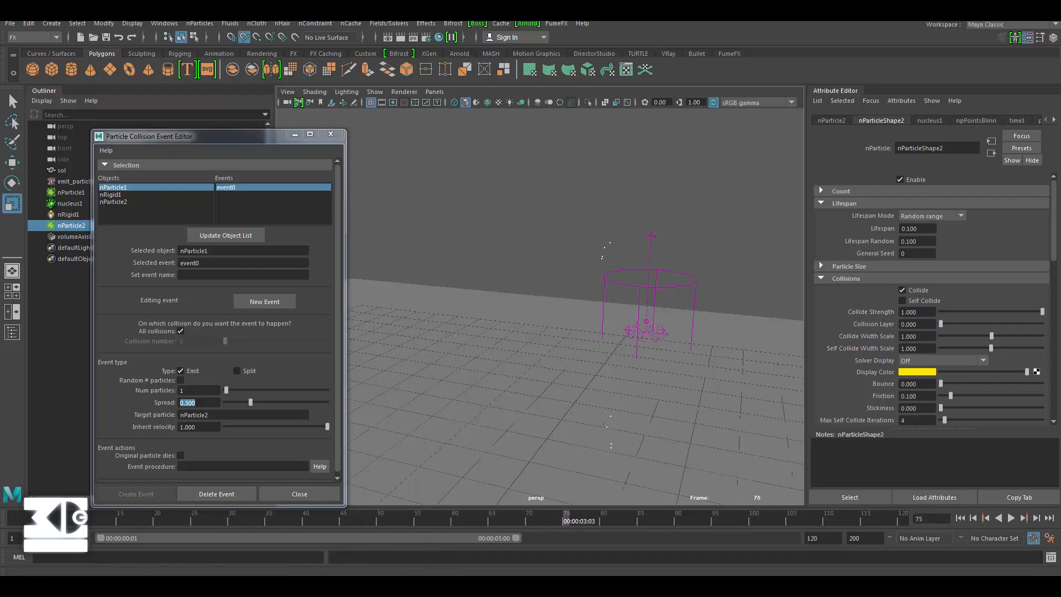
pyautogui.click(972, 586)
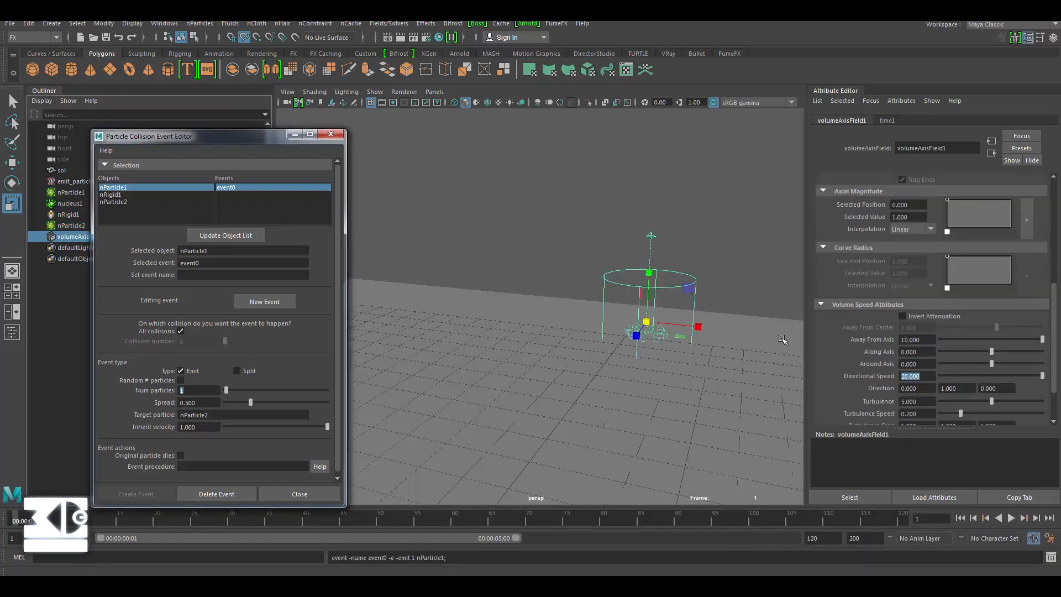
# Review the volume axis field's attributes and the lifespan settings of nParticle1 and nParticle2
pyautogui.scroll(5, 873, 288)
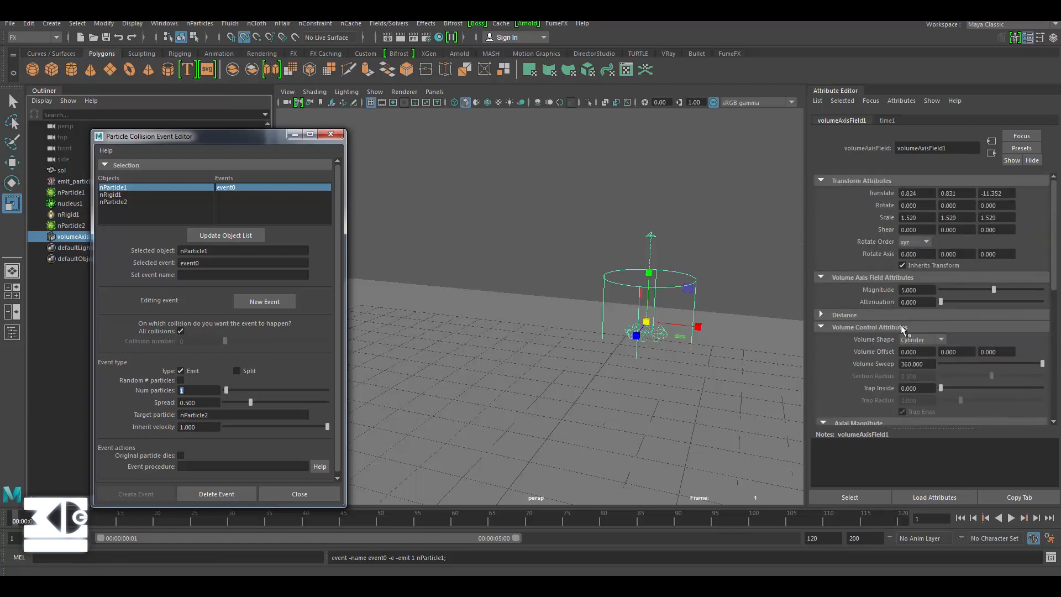
pyautogui.click(67, 227)
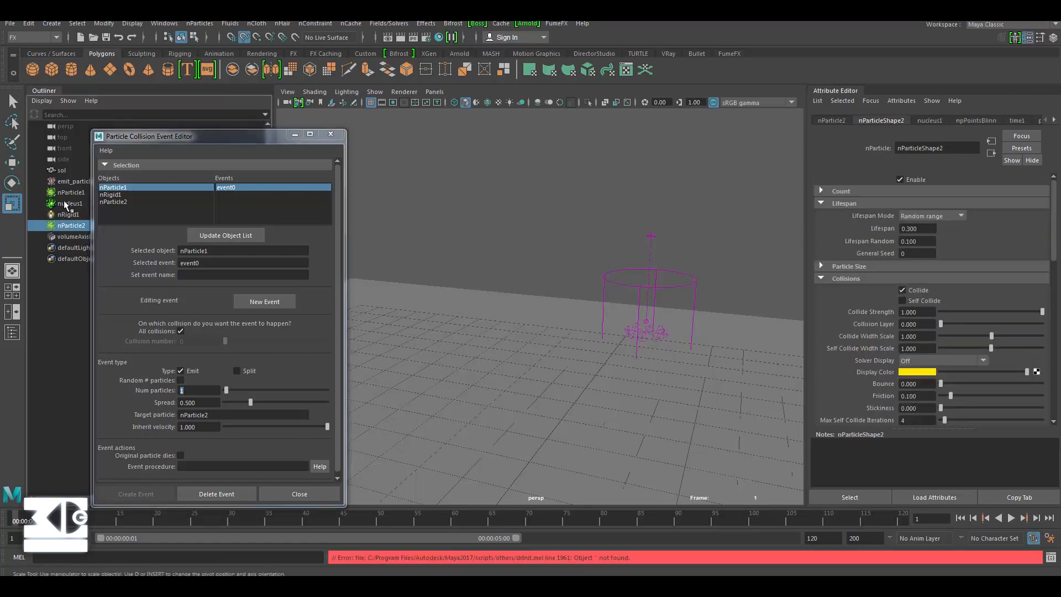
pyautogui.click(70, 193)
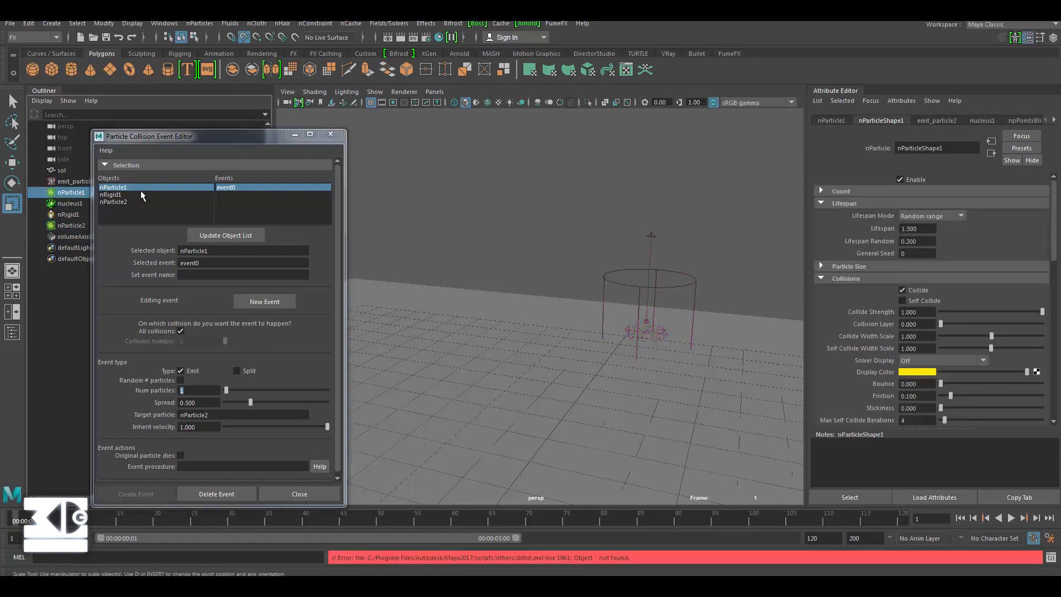
pyautogui.click(940, 216)
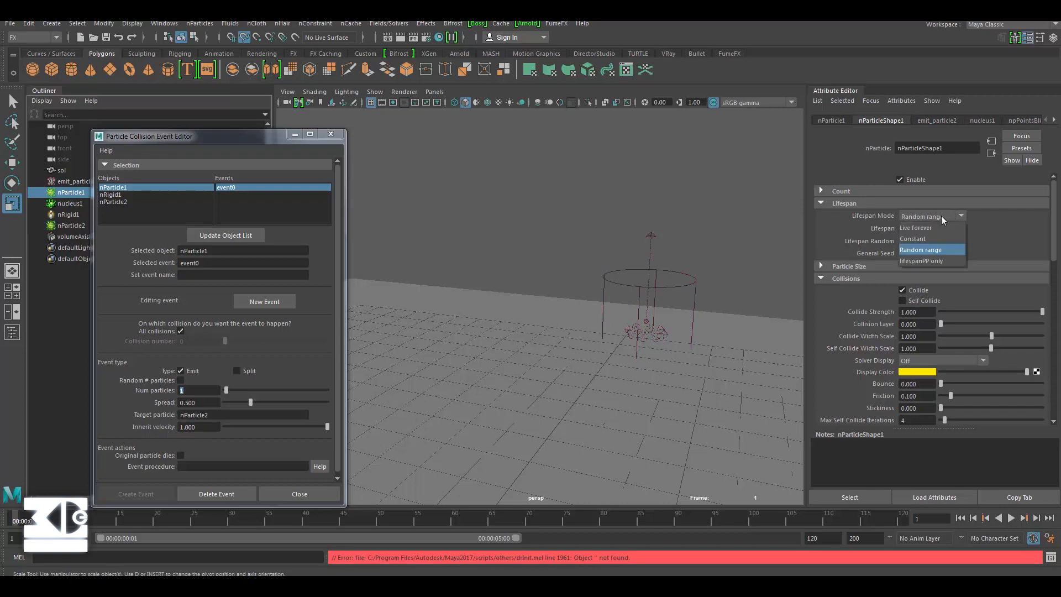
pyautogui.click(940, 215)
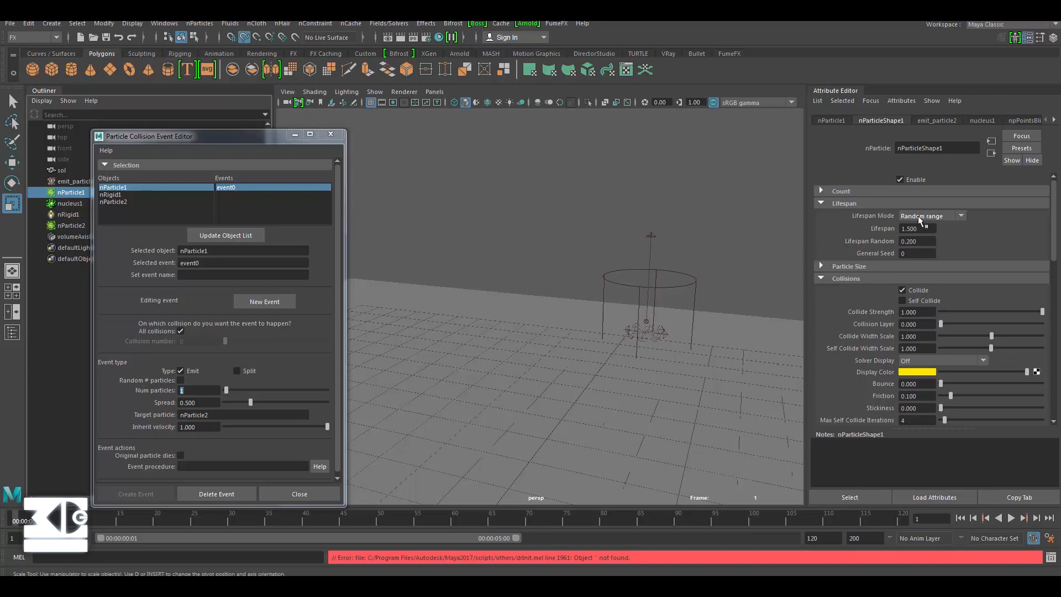
pyautogui.moveTo(927, 231); pyautogui.dragTo(851, 243)
pyautogui.click(61, 224)
pyautogui.moveTo(931, 230); pyautogui.dragTo(897, 229)
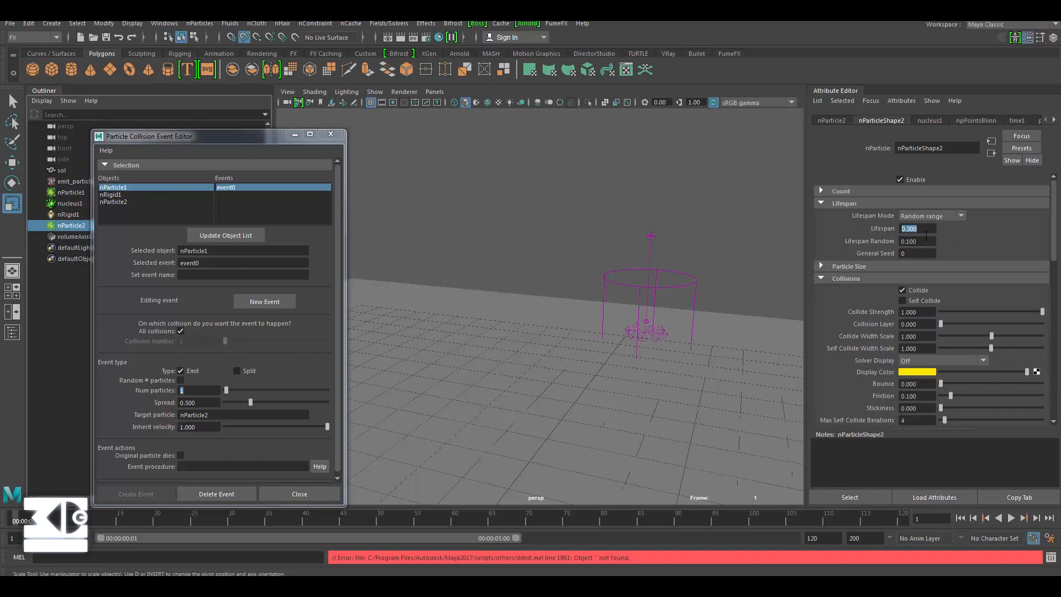
pyautogui.moveTo(928, 242); pyautogui.dragTo(871, 240)
pyautogui.scroll(-3, 855, 298)
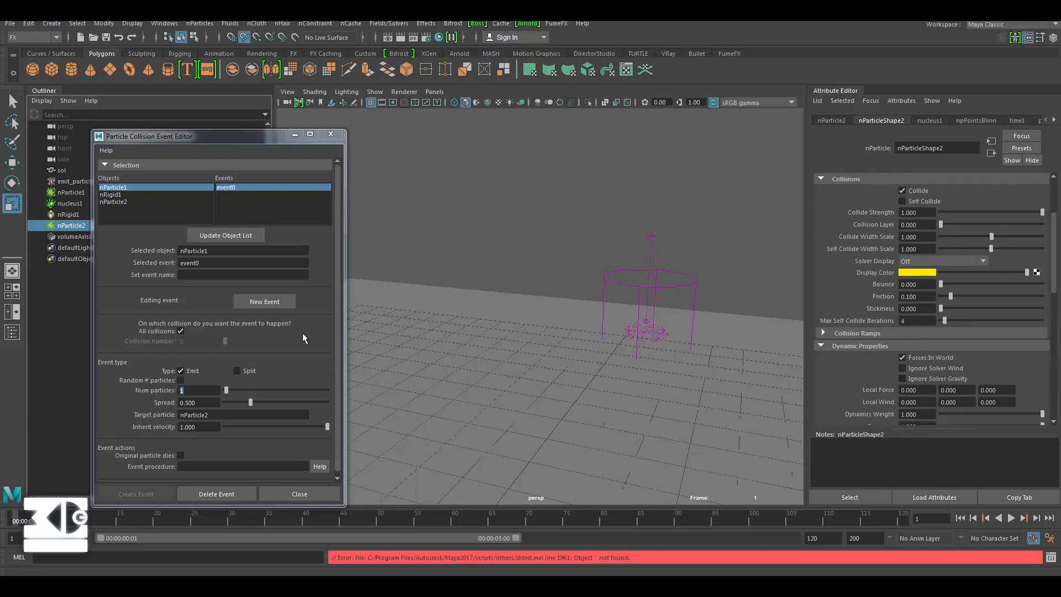
# Play the simulation to check the current particle motion and rewind to the first frame
pyautogui.click(1012, 518)
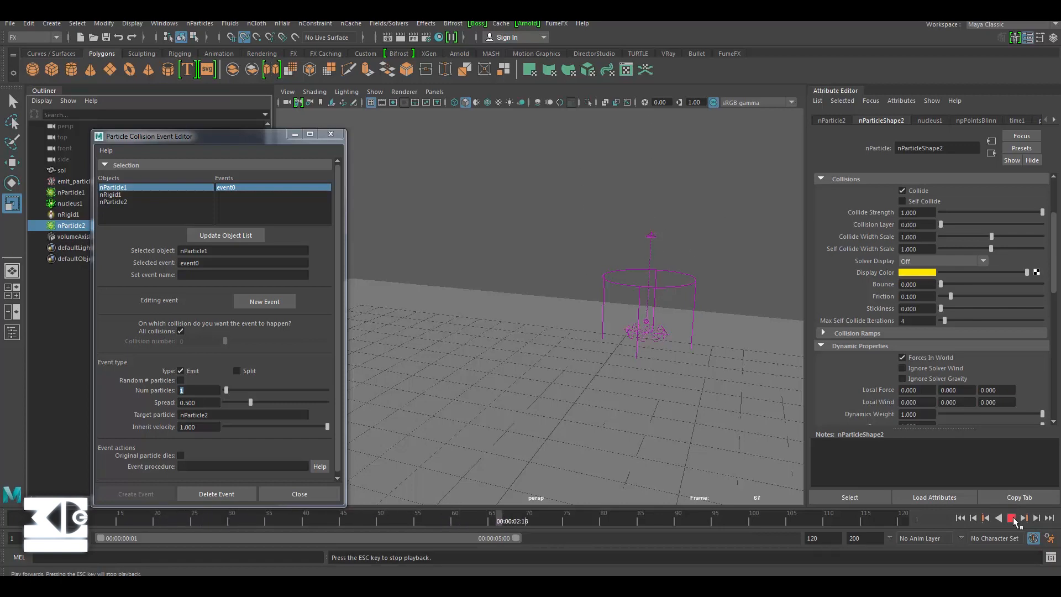
pyautogui.click(1012, 518)
pyautogui.click(960, 518)
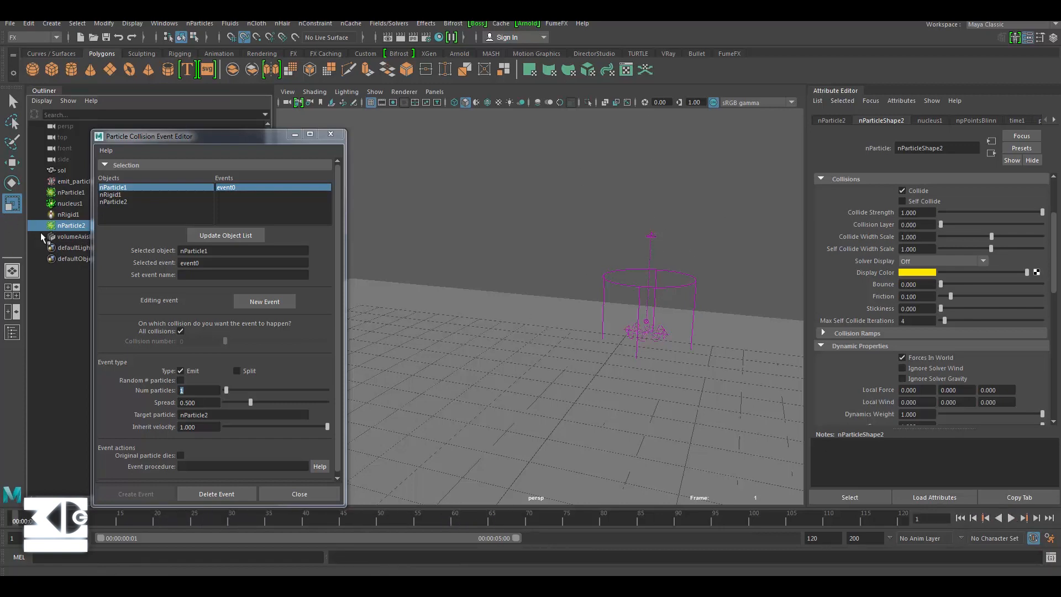
# Set the Directional Speed of volumeAxisField1 to 10 in its volume speed attributes
pyautogui.click(60, 238)
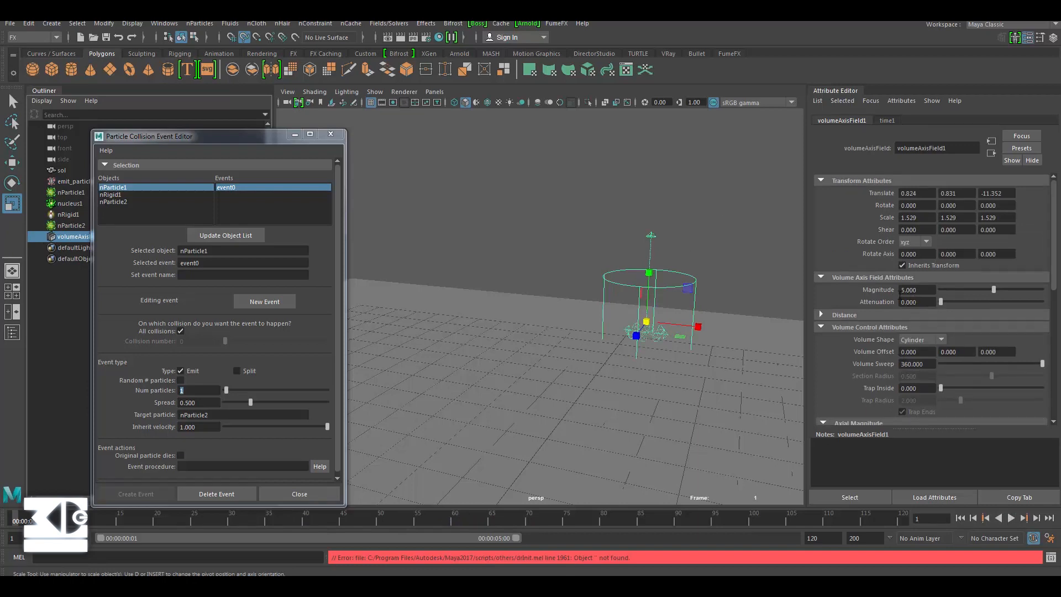
pyautogui.scroll(-2, 899, 293)
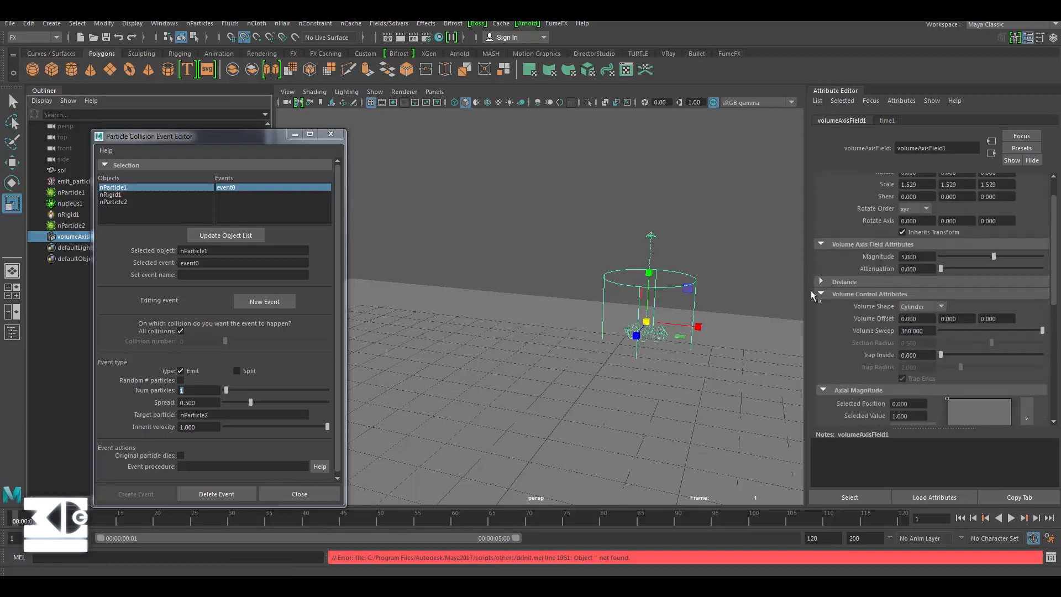
pyautogui.scroll(-4, 890, 307)
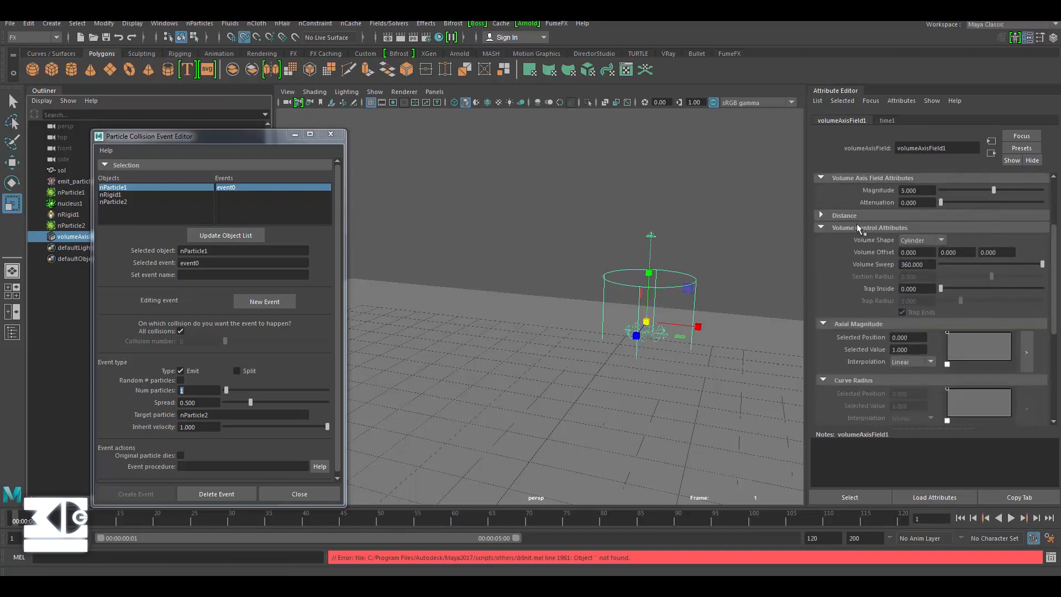
pyautogui.scroll(-10, 848, 236)
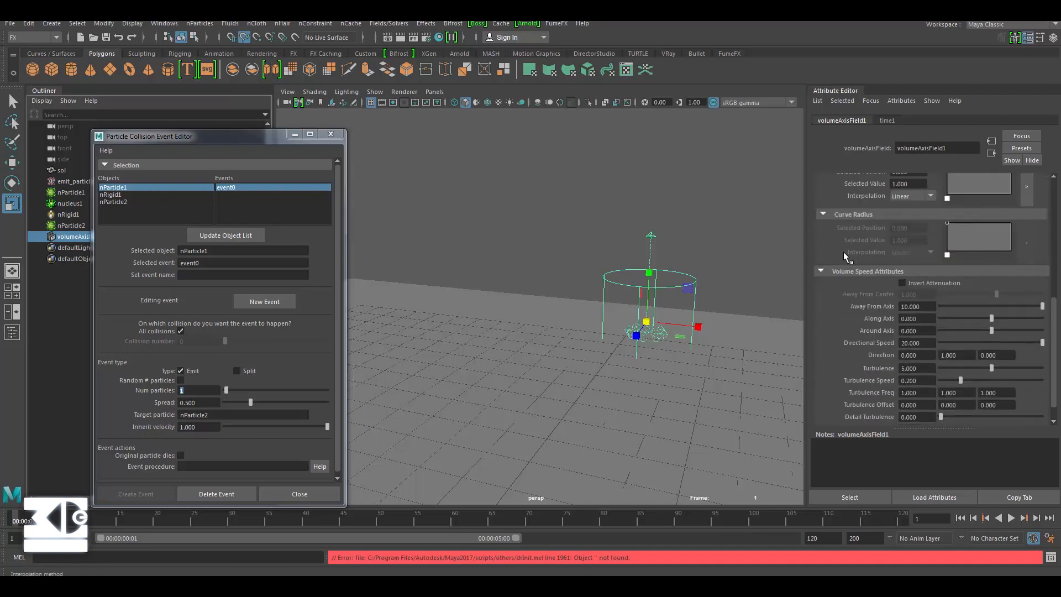
pyautogui.scroll(-2, 843, 250)
pyautogui.click(862, 319)
pyautogui.write('10')
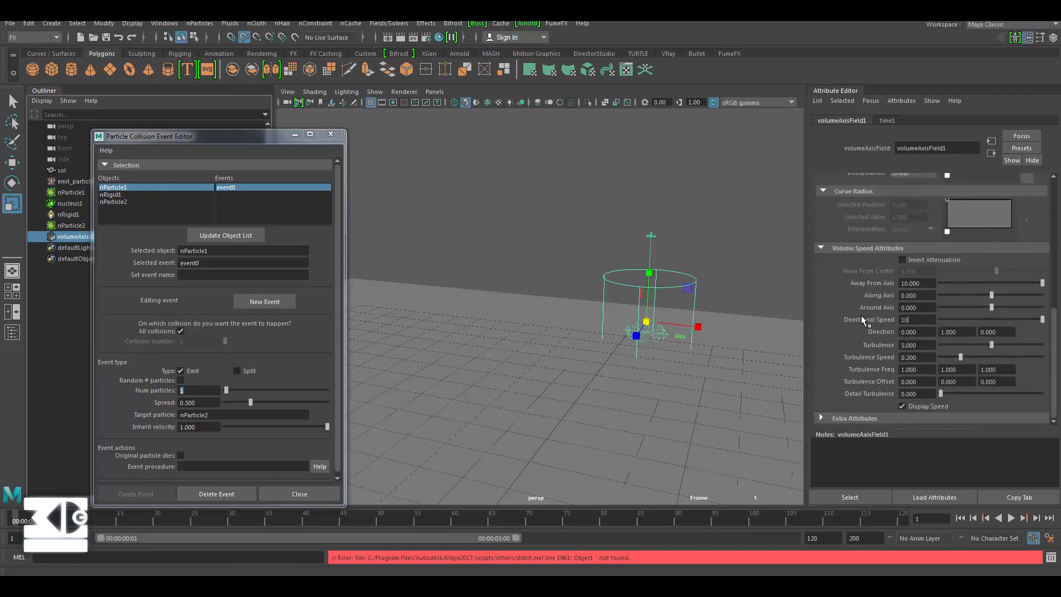
pyautogui.press('Return')
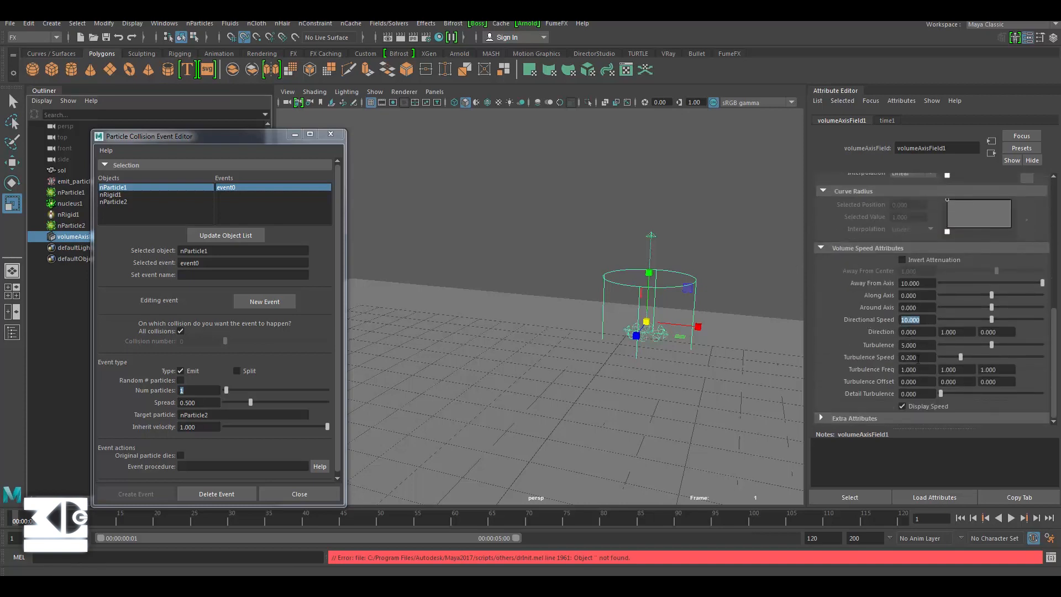
# Play the simulation to check the particle motion, and set the collision event's number of emitted particles to 5
pyautogui.click(1010, 518)
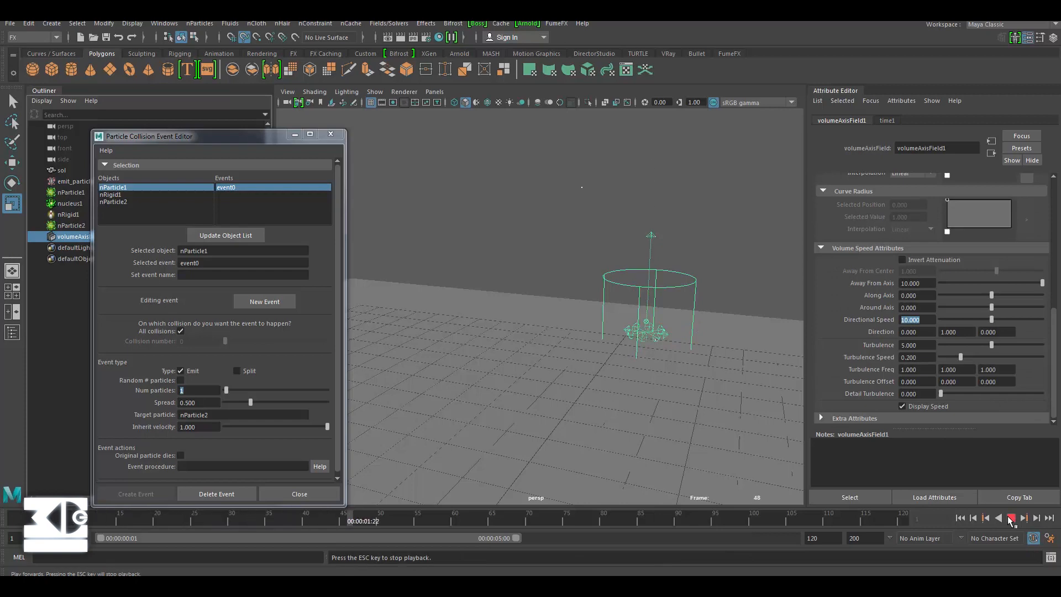
pyautogui.click(1009, 518)
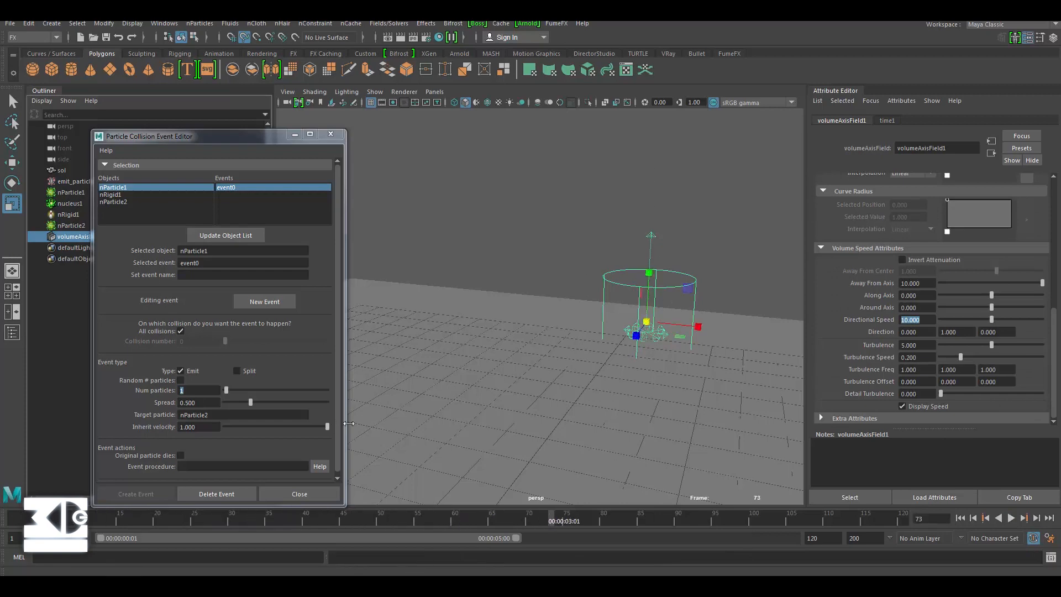
pyautogui.moveTo(143, 137); pyautogui.dragTo(106, 139)
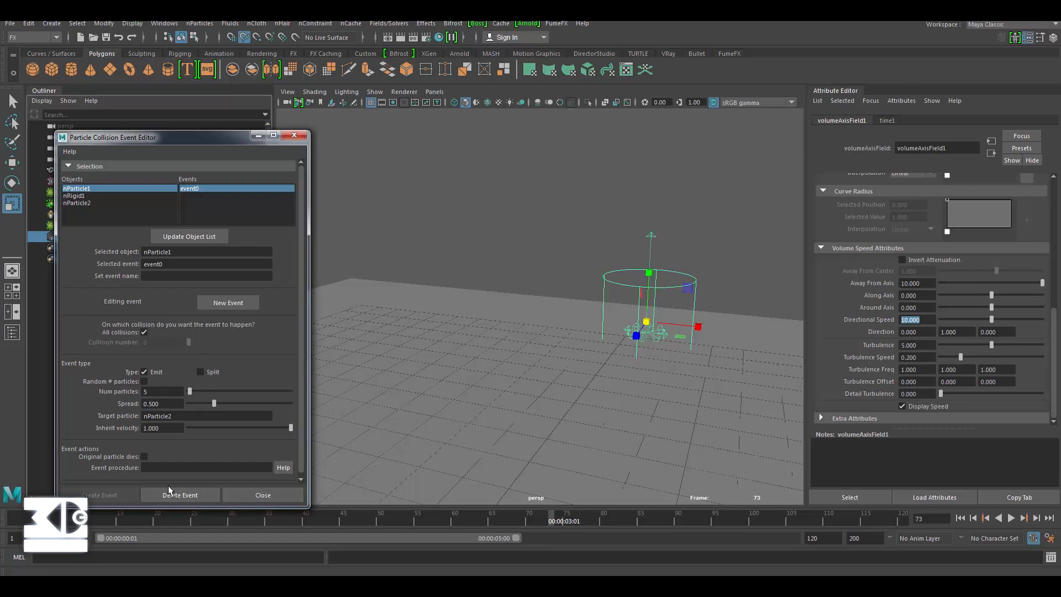
pyautogui.press('Return')
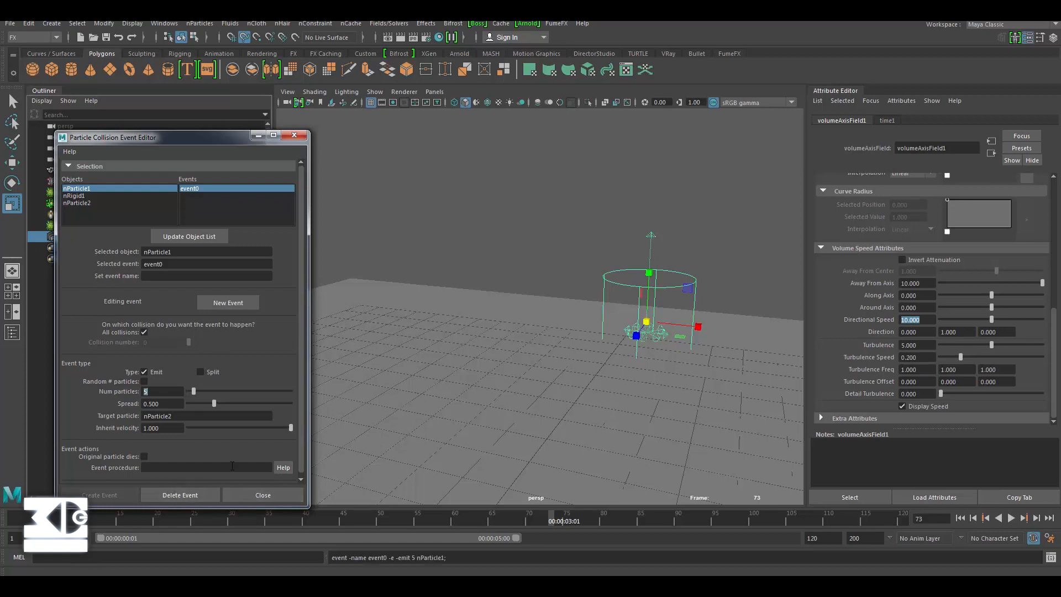
# Replay the simulation twice from the first frame to check the particles emitted on collision
pyautogui.click(959, 518)
pyautogui.click(1010, 518)
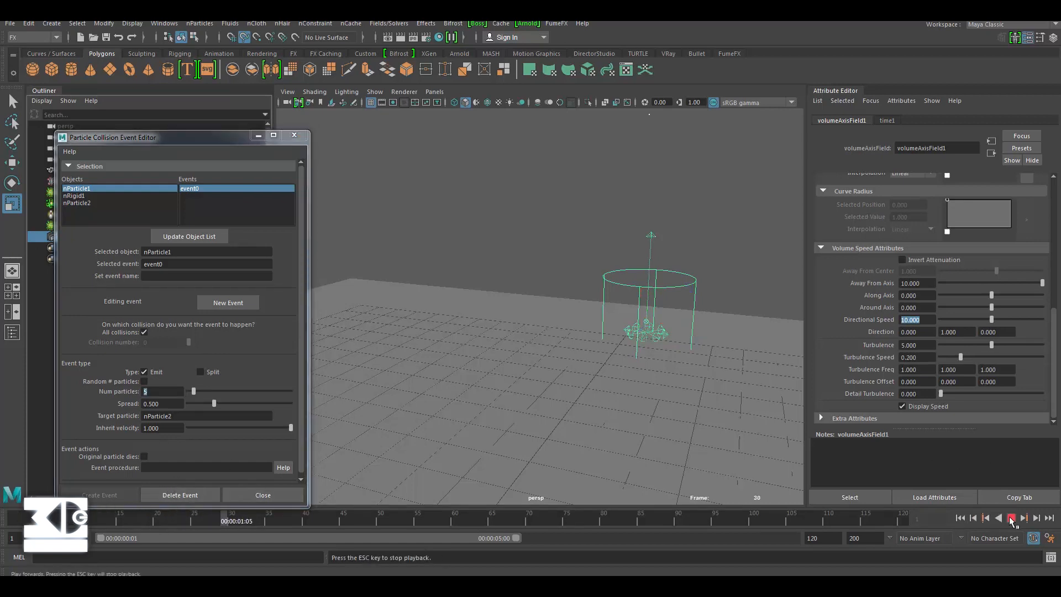
pyautogui.click(1011, 518)
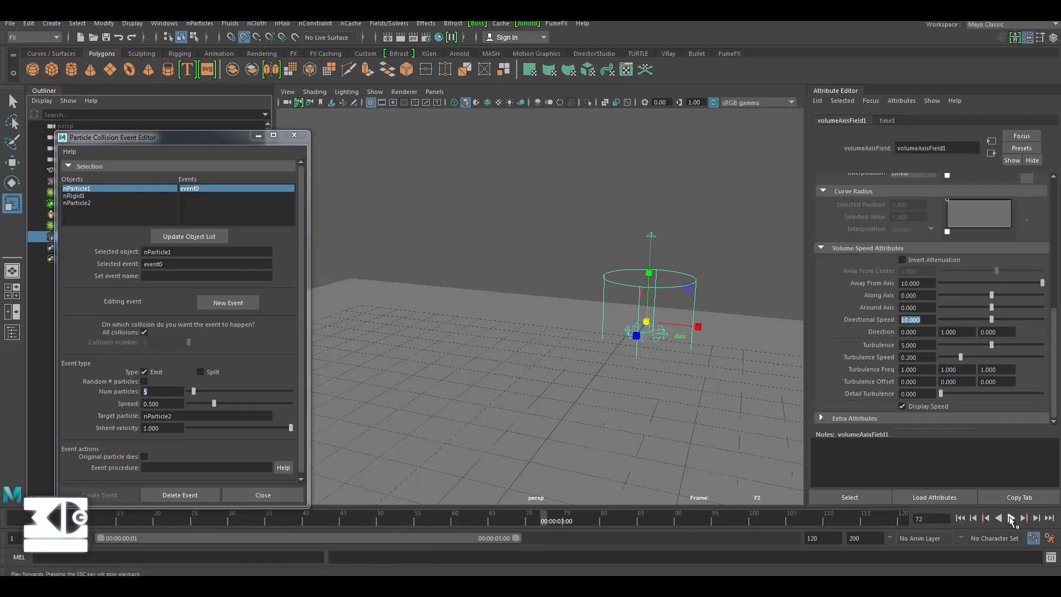
pyautogui.click(961, 518)
pyautogui.click(1010, 518)
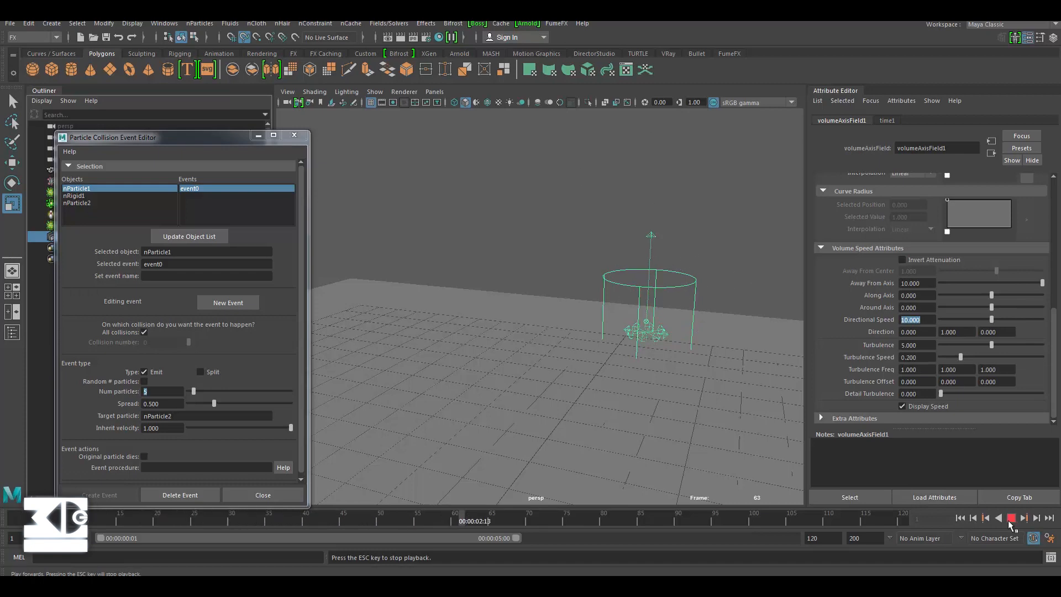
pyautogui.click(1011, 518)
# Replay the simulation from the first frame while viewing the volume axis field up close from another angle
pyautogui.keyDown('alt'); pyautogui.moveTo(725, 363); pyautogui.dragTo(658, 359); pyautogui.keyUp('alt')
pyautogui.keyDown('alt'); pyautogui.moveTo(658, 359); pyautogui.dragTo(579, 308, button='middle'); pyautogui.keyUp('alt')
pyautogui.scroll(1, 583, 342)
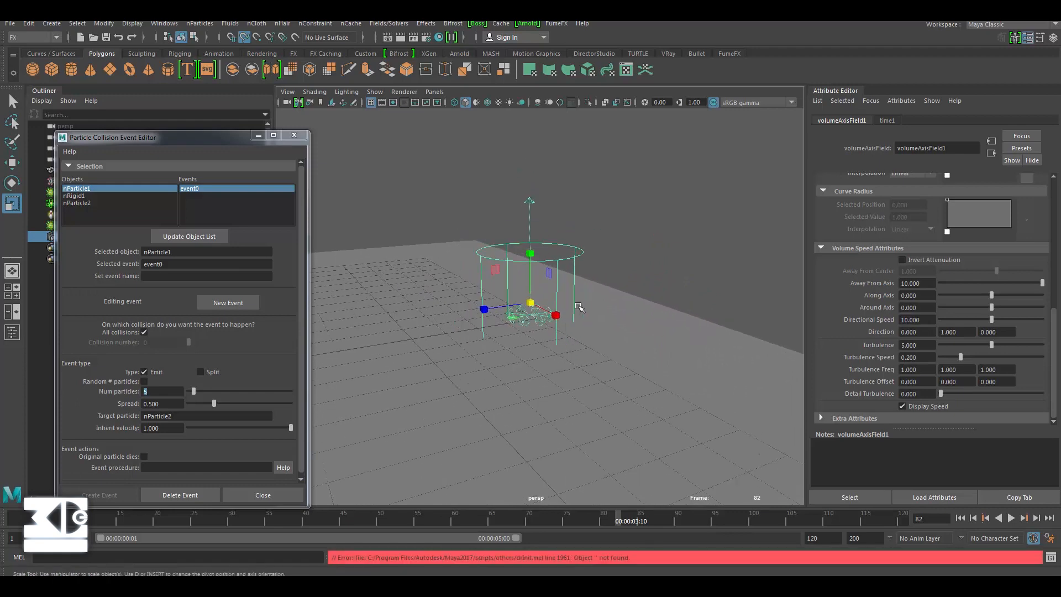
pyautogui.scroll(2, 580, 308)
pyautogui.click(959, 518)
pyautogui.click(1010, 518)
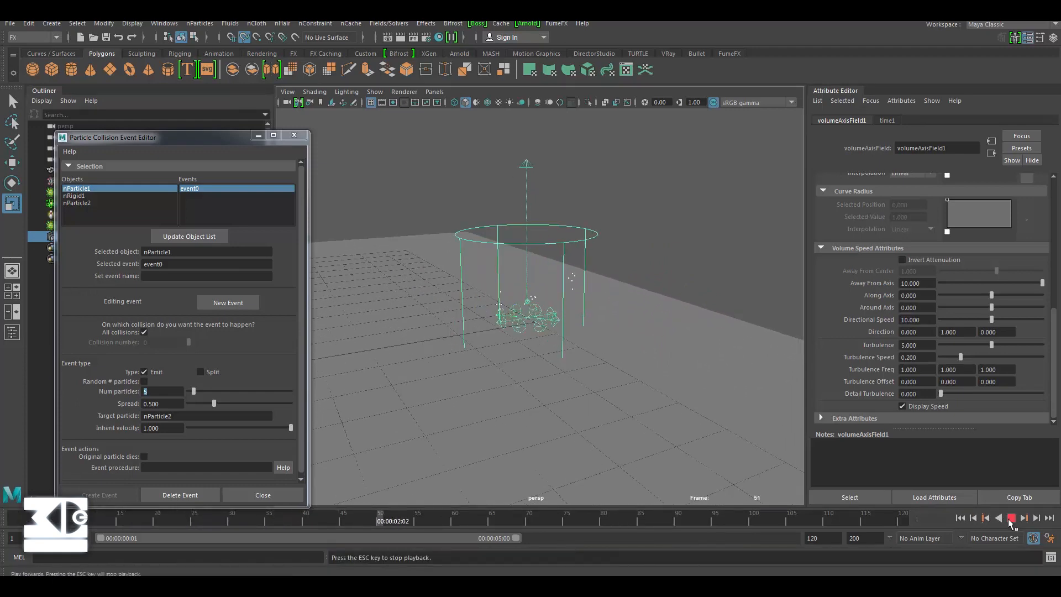
pyautogui.click(1011, 518)
# Close the Particle Collision Event Editor and clear the selection
pyautogui.scroll(-3, 670, 295)
pyautogui.keyDown('alt'); pyautogui.moveTo(568, 286); pyautogui.dragTo(566, 296); pyautogui.keyUp('alt')
pyautogui.keyDown('alt'); pyautogui.moveTo(565, 296); pyautogui.dragTo(591, 326, button='middle'); pyautogui.keyUp('alt')
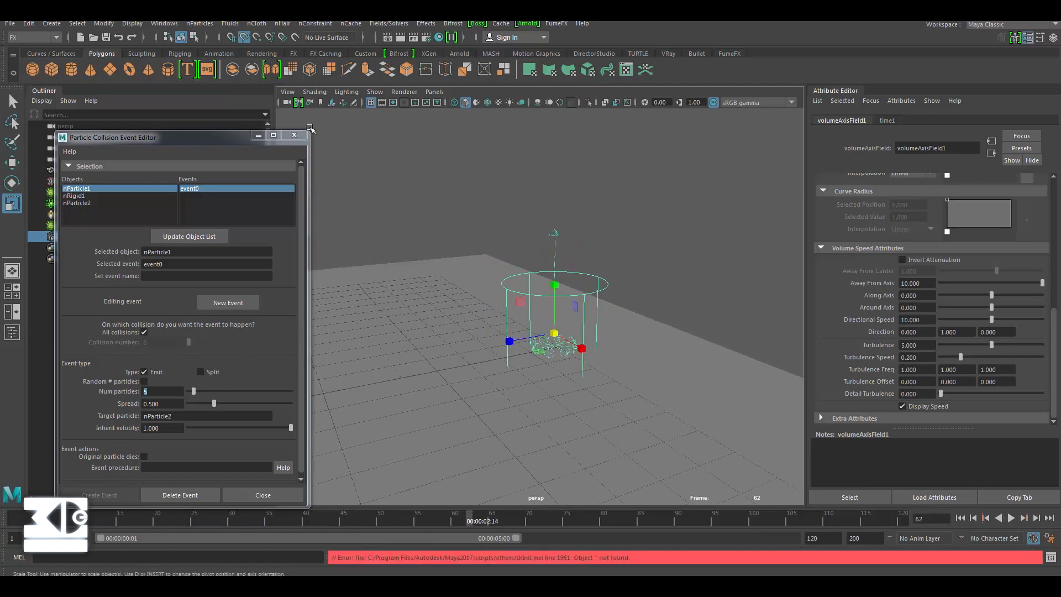
pyautogui.click(300, 138)
pyautogui.click(152, 265)
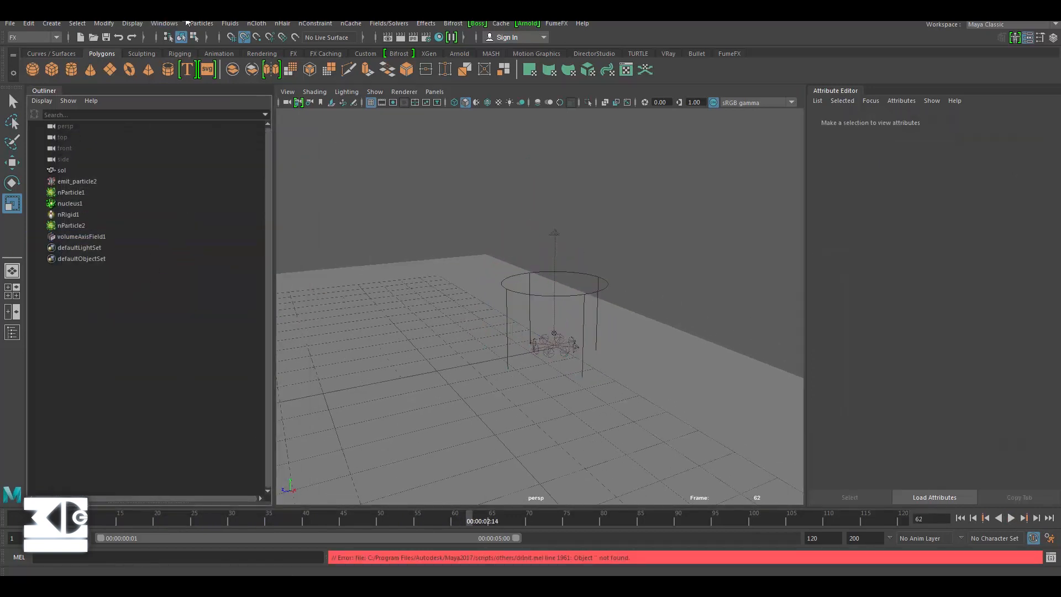
# Create a 3D fluid container with an Omni emitter, using a resolution of 10 and a size of 10 on every axis
pyautogui.click(199, 24)
pyautogui.moveTo(230, 23)
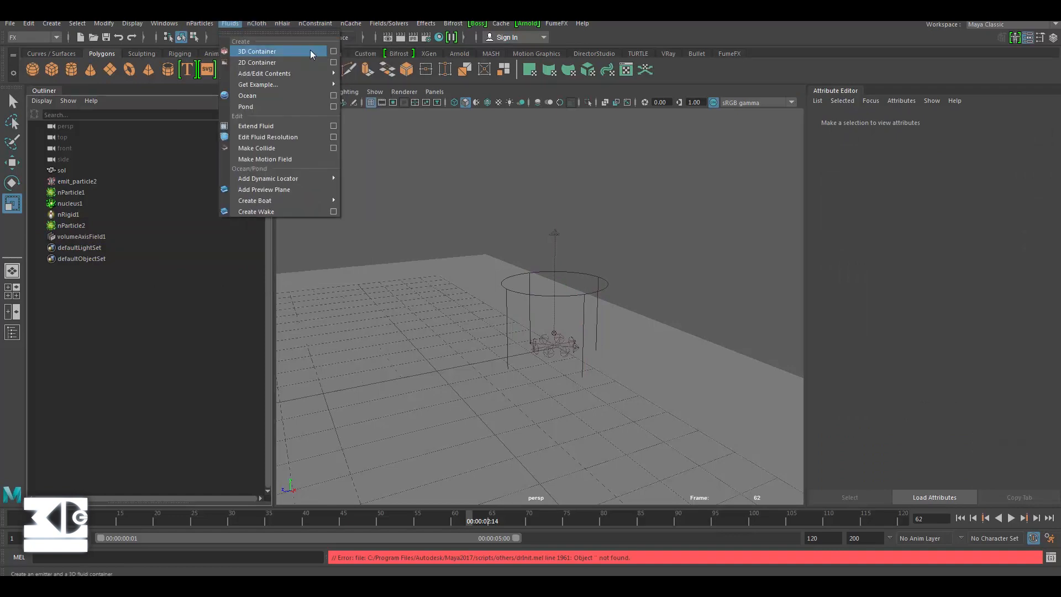
pyautogui.click(333, 51)
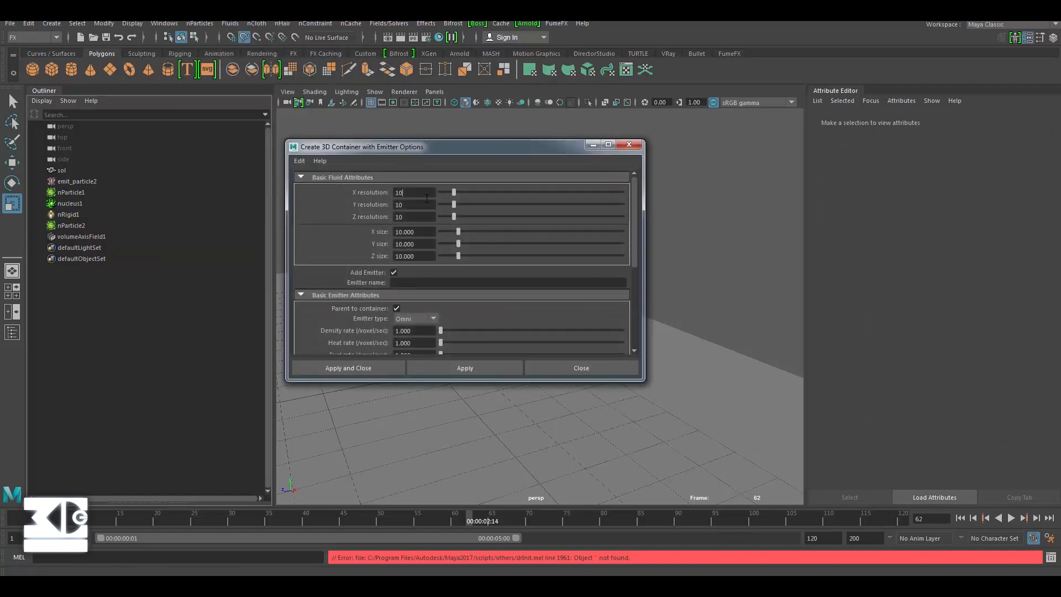
pyautogui.scroll(-3, 389, 247)
pyautogui.scroll(-3, 389, 247)
pyautogui.scroll(5, 373, 231)
pyautogui.click(325, 372)
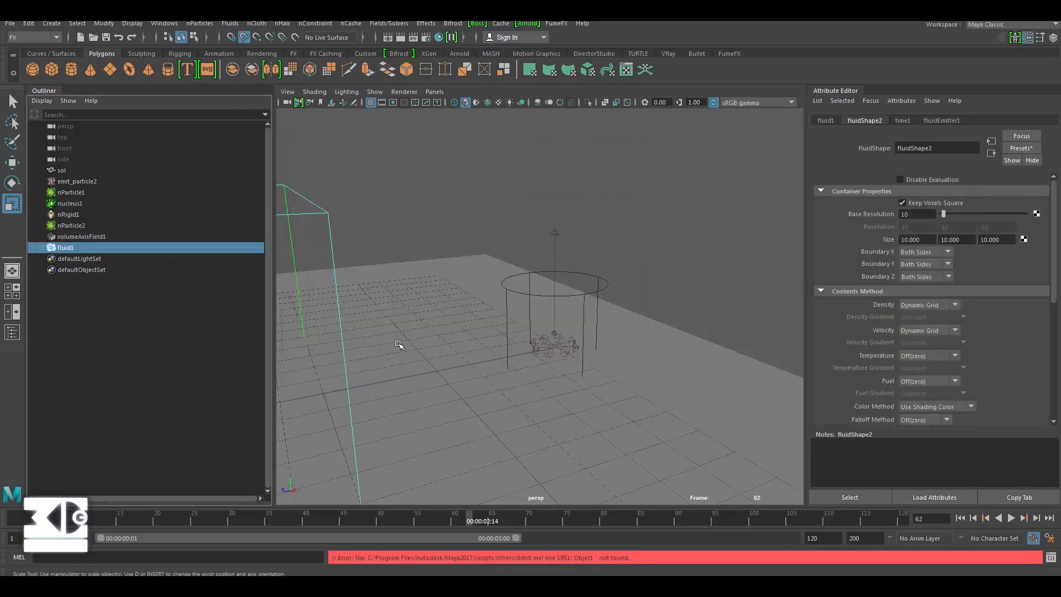
# Move the fluid container about 10.7 units along negative Z around the volume axis field and raise it so its base sits near the ground
pyautogui.press('w')
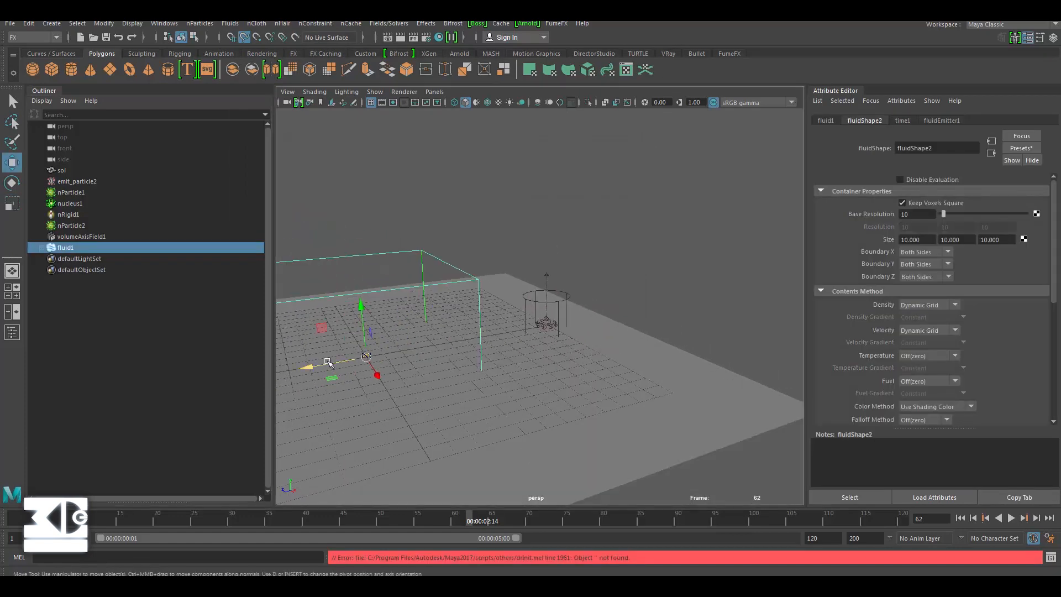
pyautogui.moveTo(329, 363); pyautogui.dragTo(491, 335)
pyautogui.press('f')
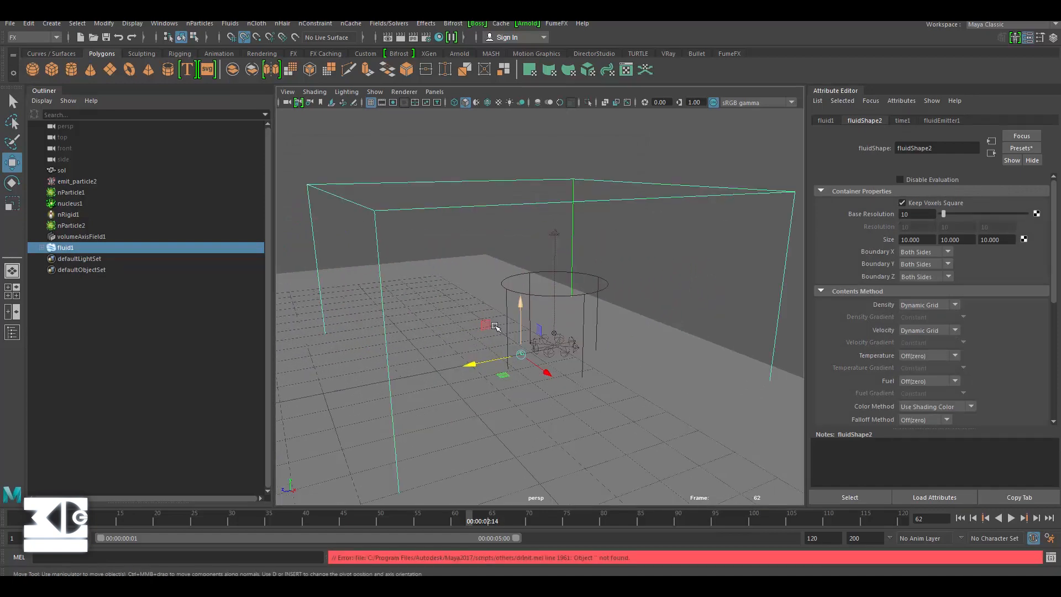
pyautogui.moveTo(565, 316)
pyautogui.mouseDown()
pyautogui.moveTo(561, 255)
pyautogui.moveTo(564, 320)
pyautogui.moveTo(564, 269)
pyautogui.moveTo(556, 300)
pyautogui.mouseUp()
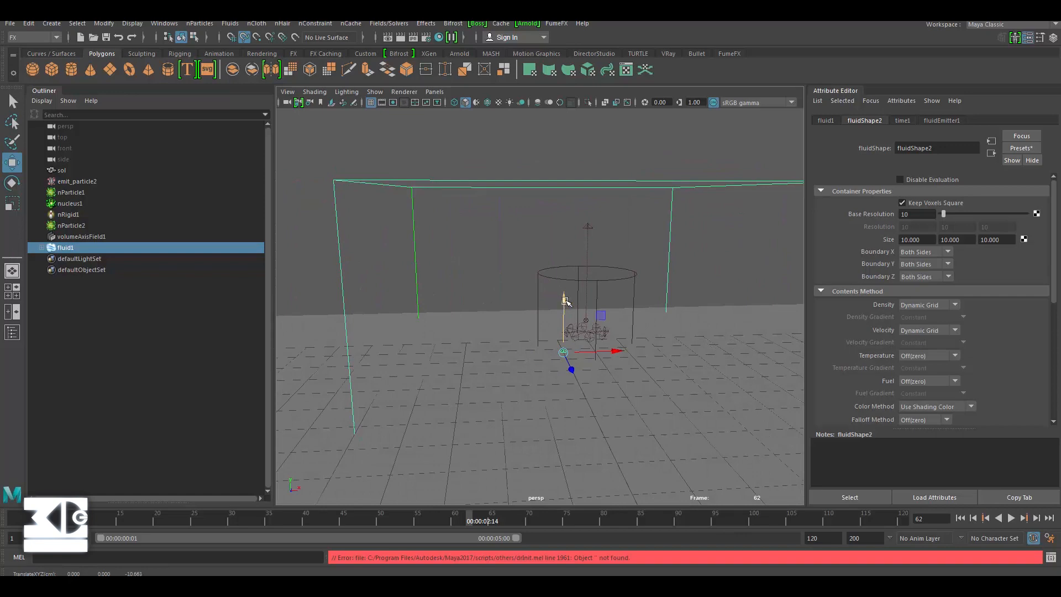
pyautogui.click(71, 236)
pyautogui.click(65, 247)
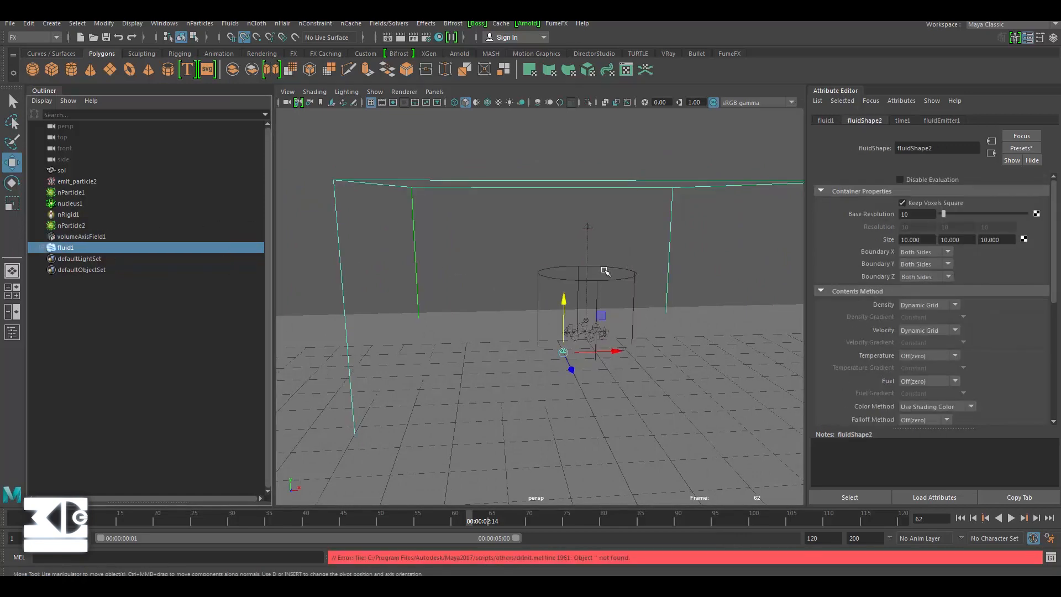
pyautogui.moveTo(566, 298); pyautogui.dragTo(569, 194)
pyautogui.scroll(-4, 573, 196)
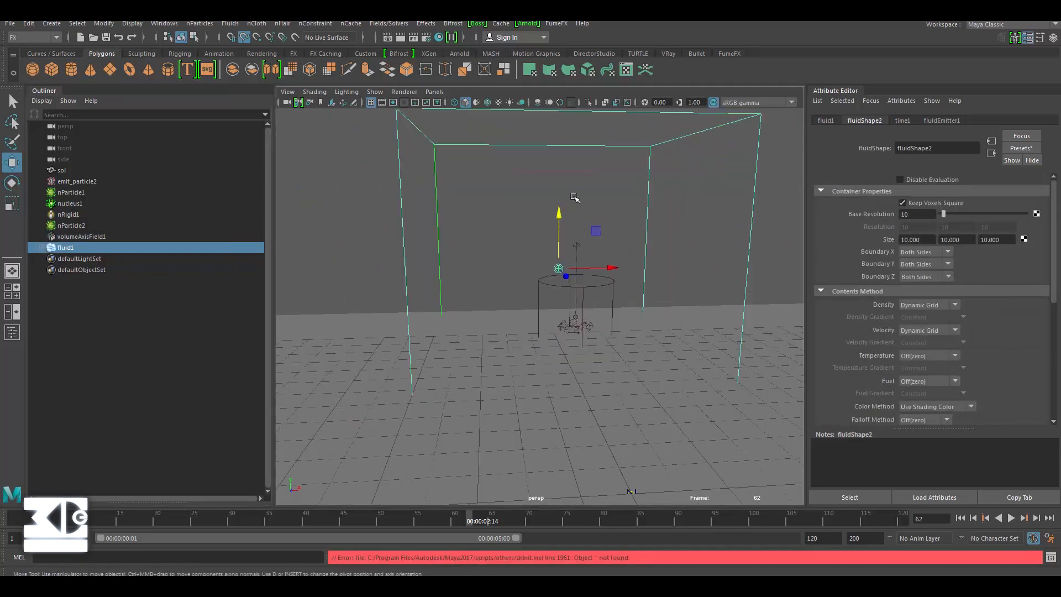
# Play the simulation and examine the smoke from the container's default emitter at close range
pyautogui.keyDown('alt'); pyautogui.moveTo(588, 244); pyautogui.dragTo(601, 287); pyautogui.keyUp('alt')
pyautogui.scroll(3, 513, 246)
pyautogui.click(1010, 518)
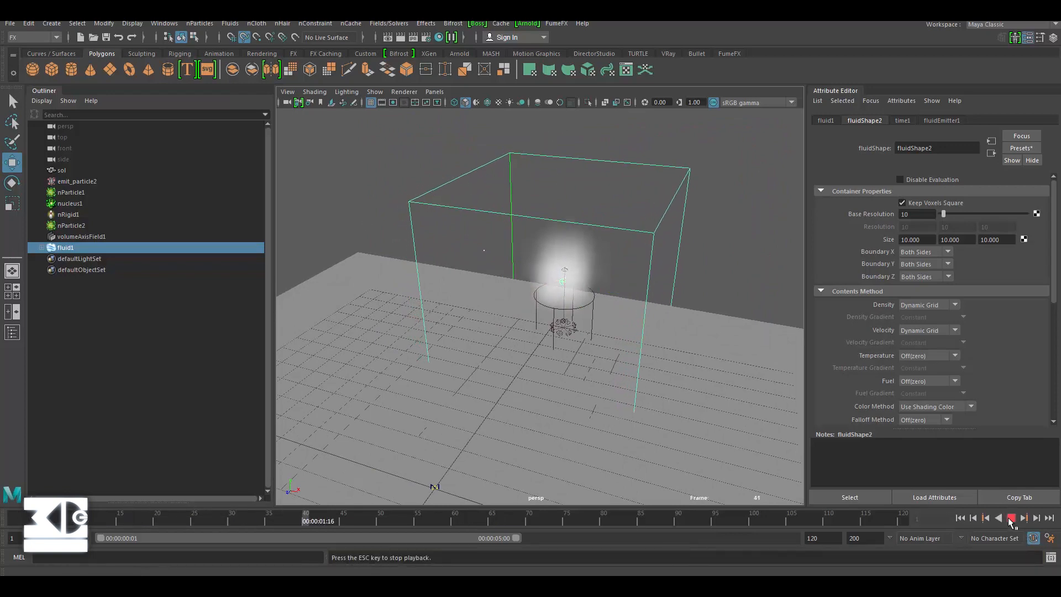
pyautogui.click(1010, 518)
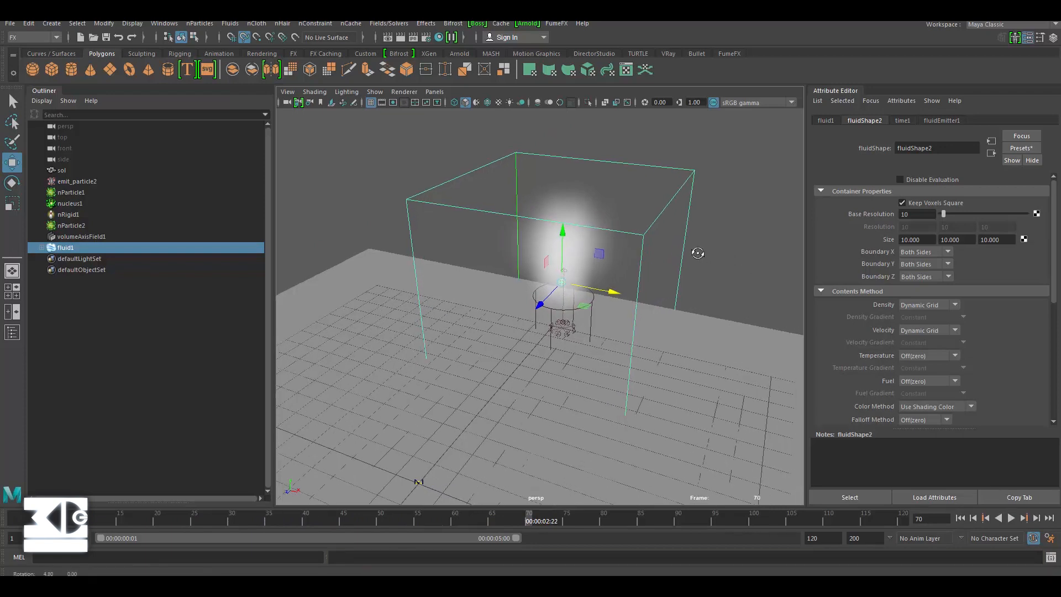
pyautogui.scroll(3, 618, 222)
pyautogui.scroll(2, 617, 223)
pyautogui.keyDown('alt'); pyautogui.moveTo(560, 217); pyautogui.dragTo(561, 267, button='middle'); pyautogui.keyUp('alt')
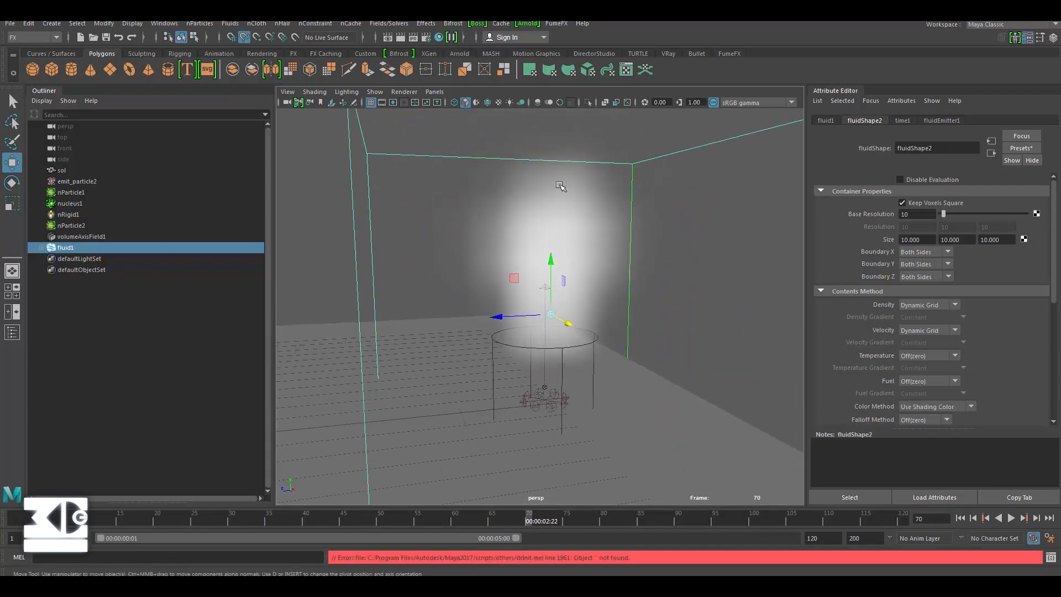
pyautogui.scroll(-2, 551, 220)
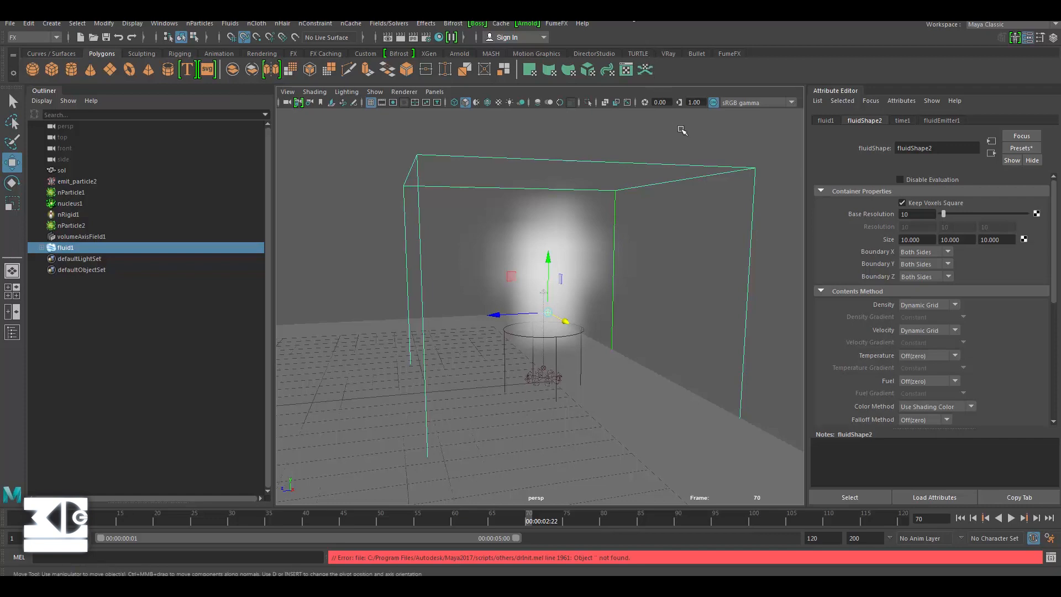
# Delete the fluidEmitter1 emitter parented under fluid1
pyautogui.click(43, 248)
pyautogui.click(78, 259)
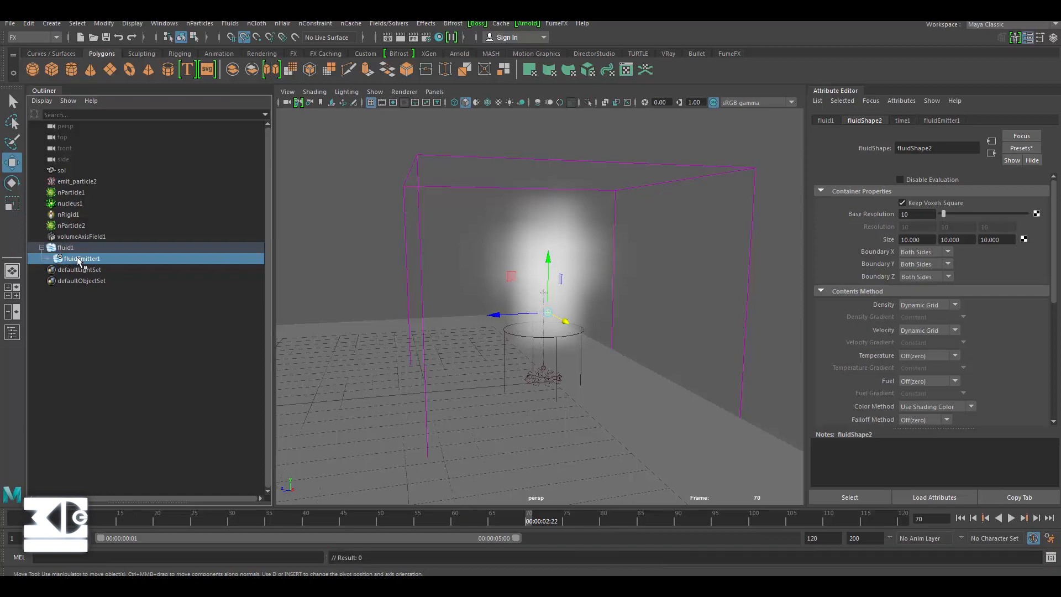
pyautogui.press('Delete')
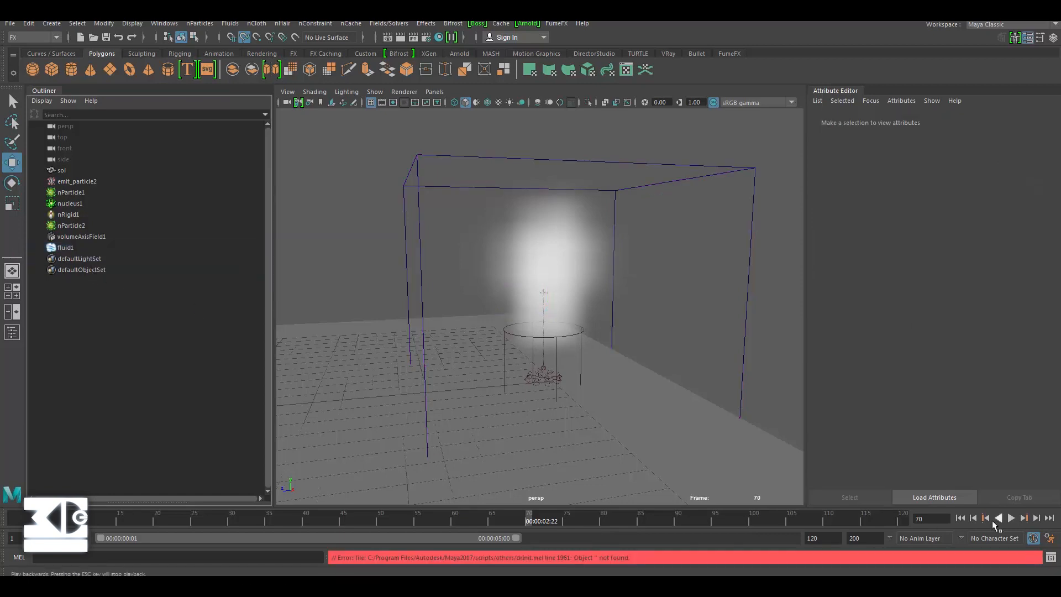
# Play the simulation from the first frame to check the container without its emitter, and rewind to the start
pyautogui.click(960, 517)
pyautogui.click(1011, 518)
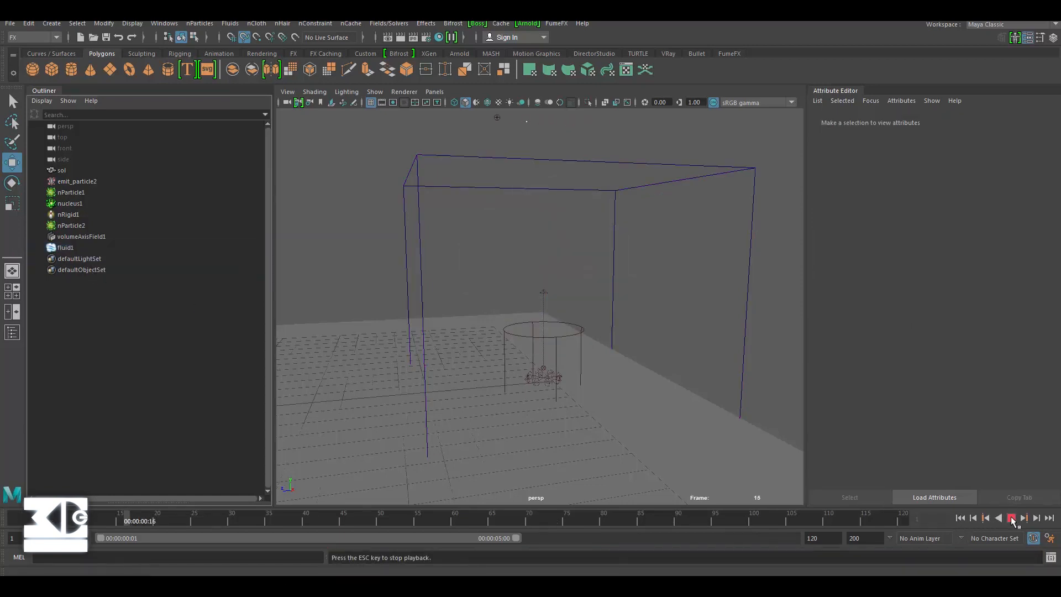
pyautogui.click(1011, 517)
pyautogui.click(960, 518)
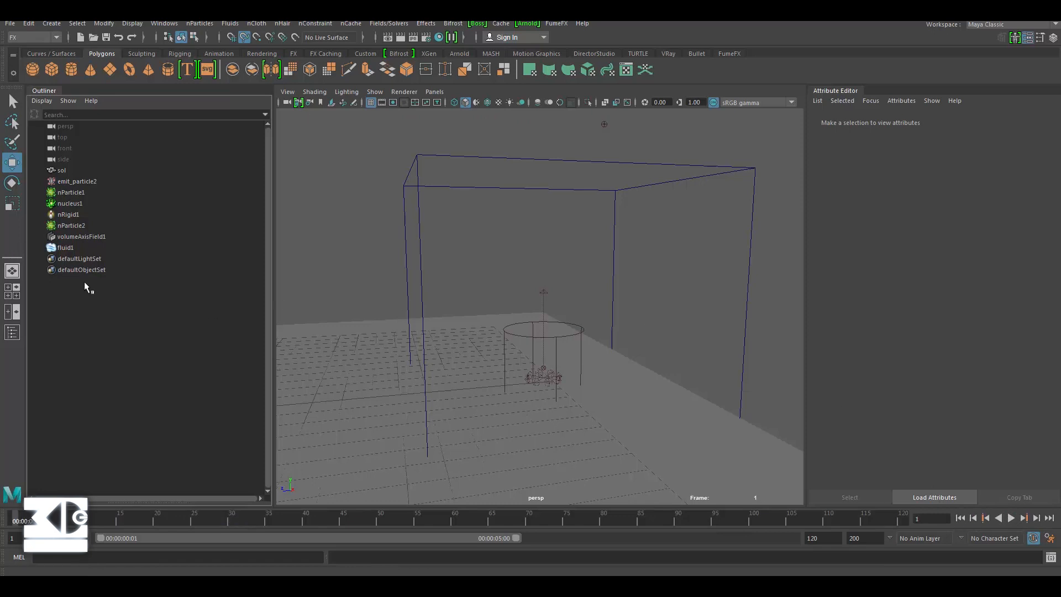
# Make nParticle2 emit fluid into fluid1 by applying Emit from Object to both
pyautogui.click(65, 222)
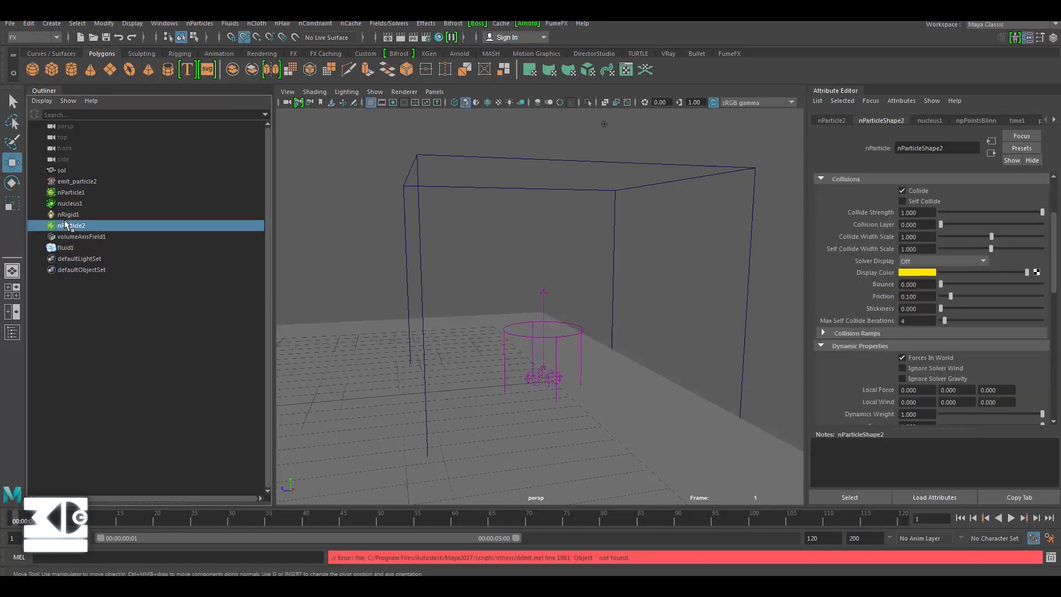
pyautogui.click(67, 248)
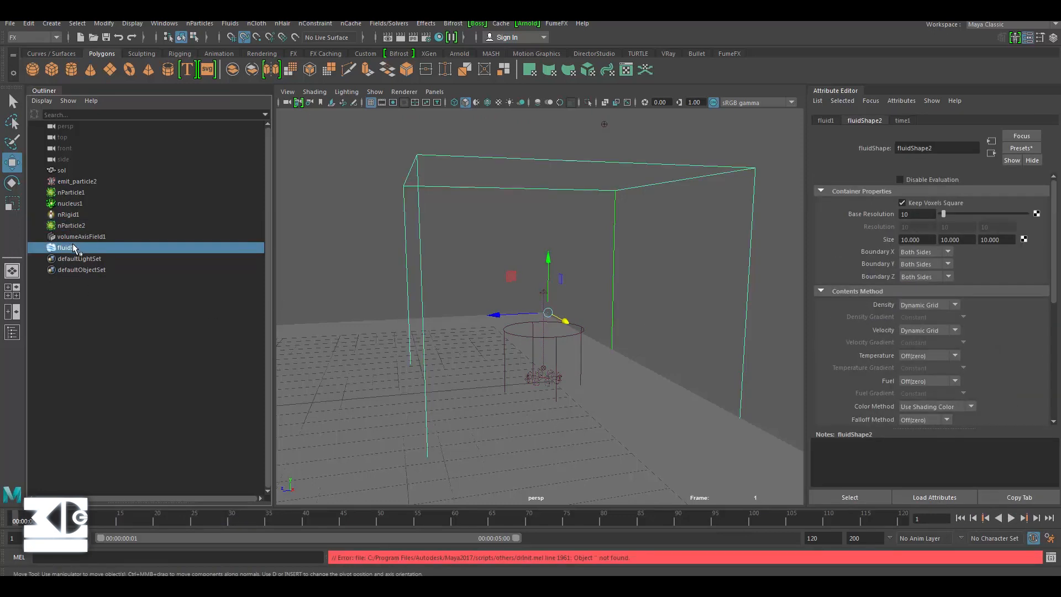
pyautogui.click(77, 227)
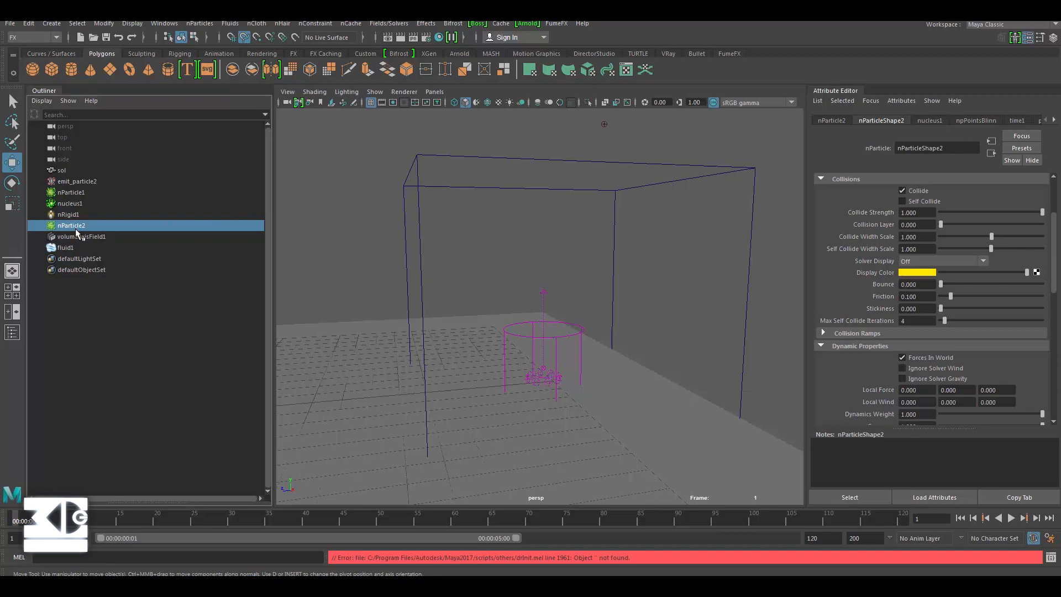
pyautogui.click(72, 247)
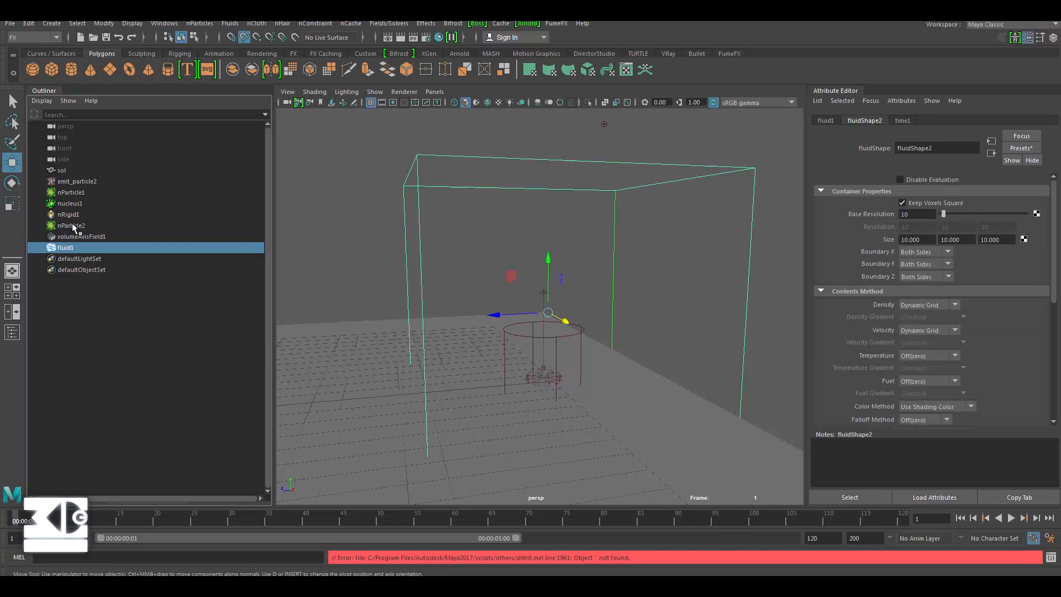
pyautogui.keyDown('ctrl'); pyautogui.click(73, 226); pyautogui.keyUp('ctrl')
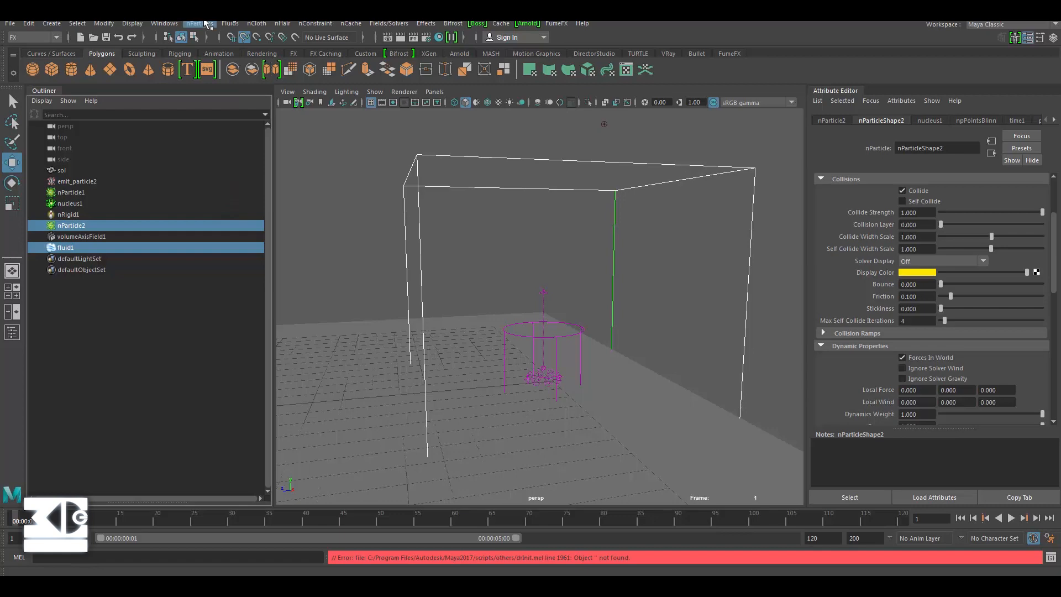
pyautogui.click(231, 24)
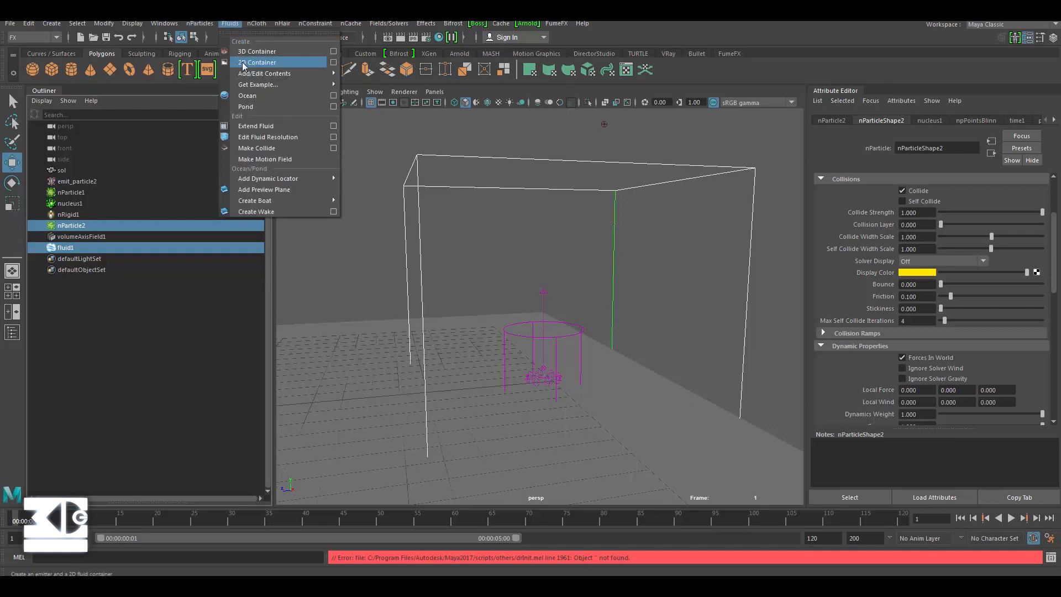
pyautogui.moveTo(254, 76)
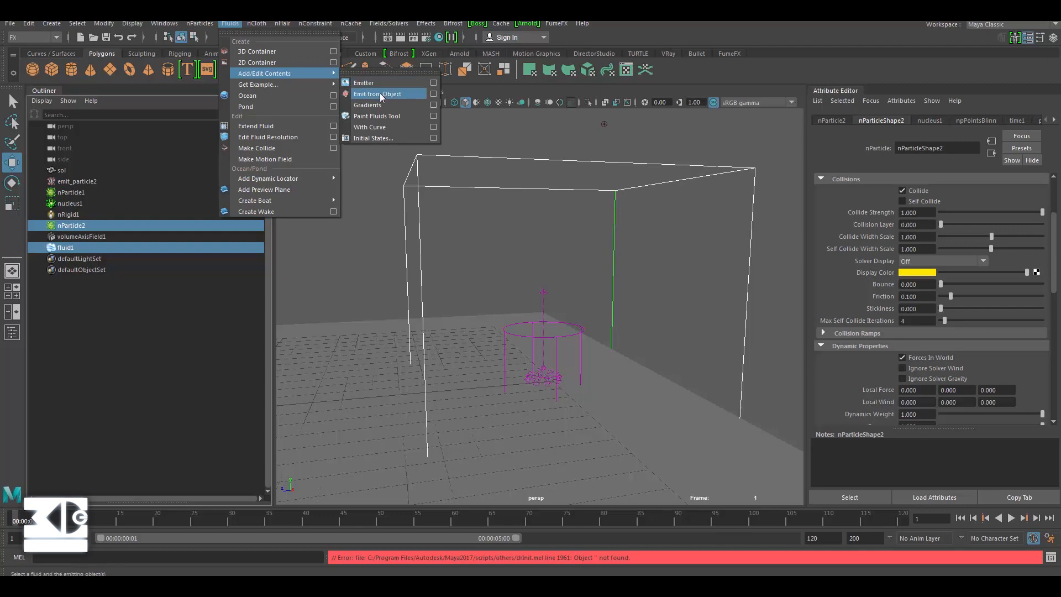
pyautogui.click(389, 94)
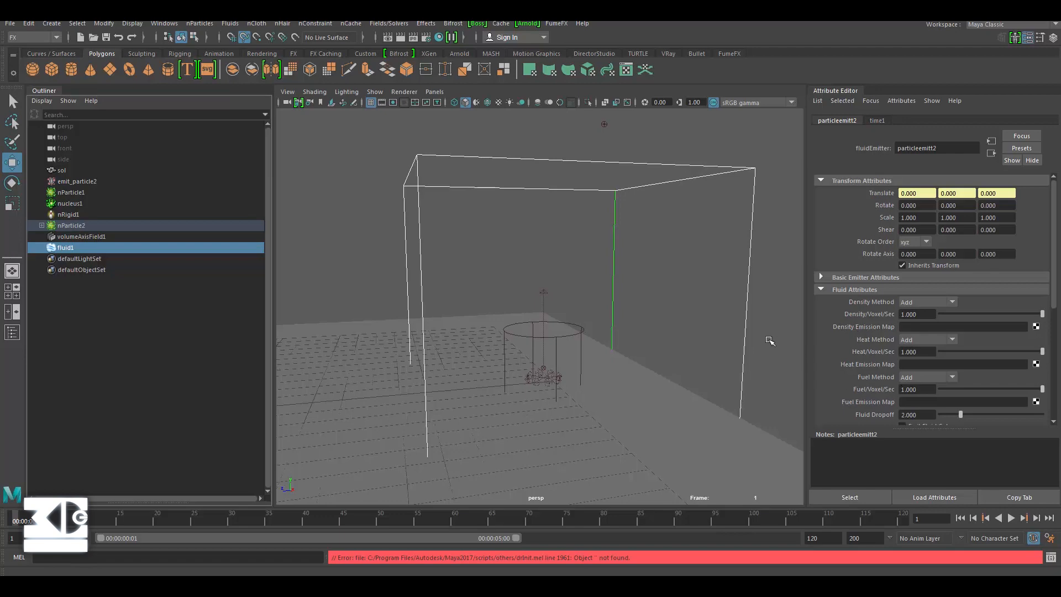
# Play the simulation, stop it partway, and examine the smoke emitted by the particles around the cylindrical field at close range
pyautogui.click(774, 287)
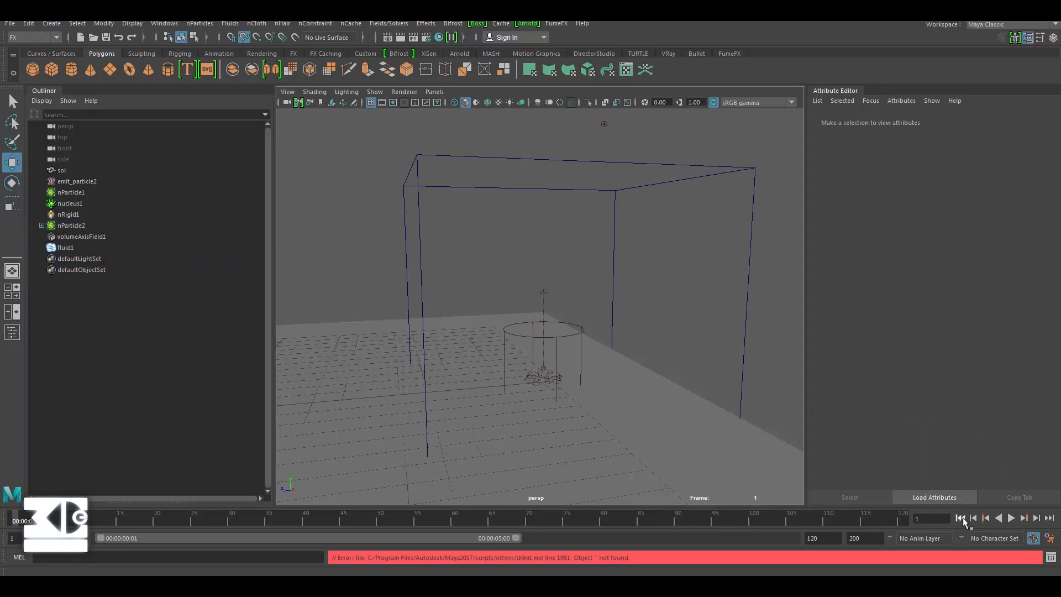
pyautogui.click(1010, 518)
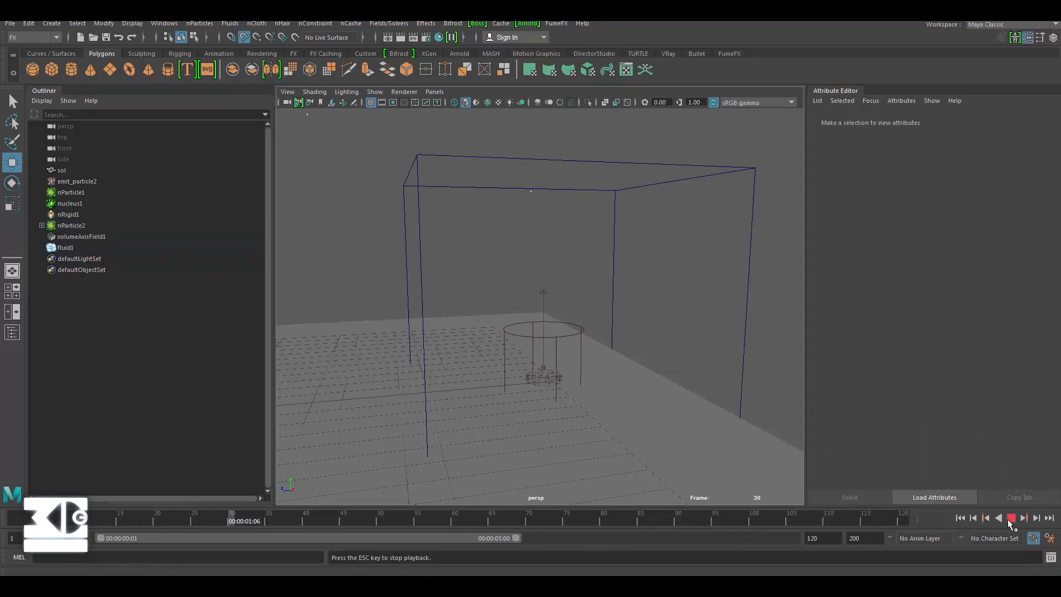
pyautogui.click(1011, 520)
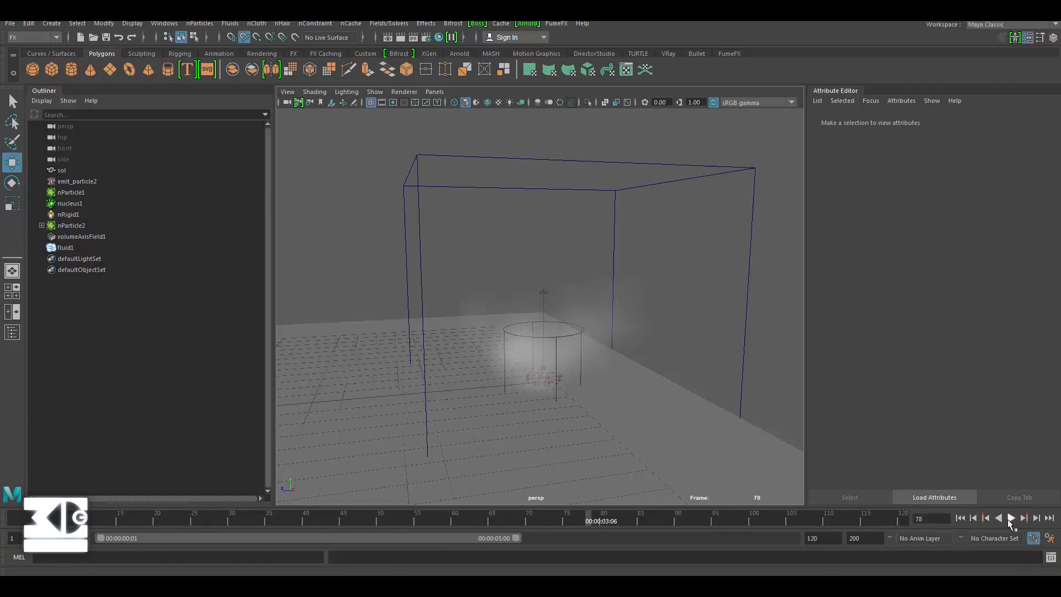
pyautogui.keyDown('alt'); pyautogui.moveTo(514, 237); pyautogui.dragTo(562, 251); pyautogui.keyUp('alt')
pyautogui.scroll(-5, 560, 245)
pyautogui.scroll(3, 562, 251)
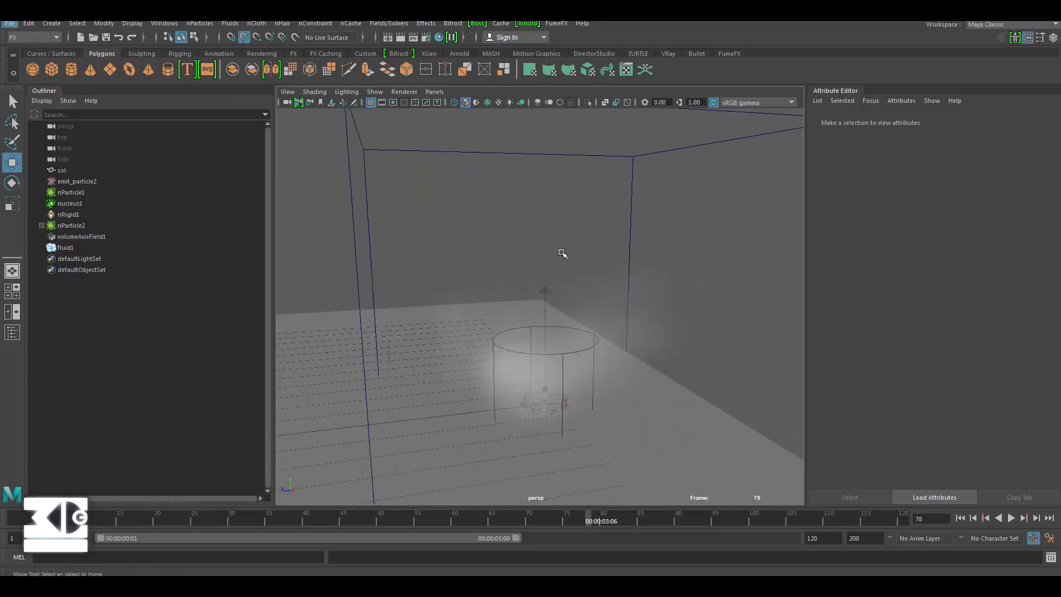
pyautogui.scroll(-3, 563, 252)
pyautogui.scroll(3, 563, 252)
pyautogui.keyDown('alt'); pyautogui.moveTo(563, 251); pyautogui.dragTo(544, 226, button='middle'); pyautogui.keyUp('alt')
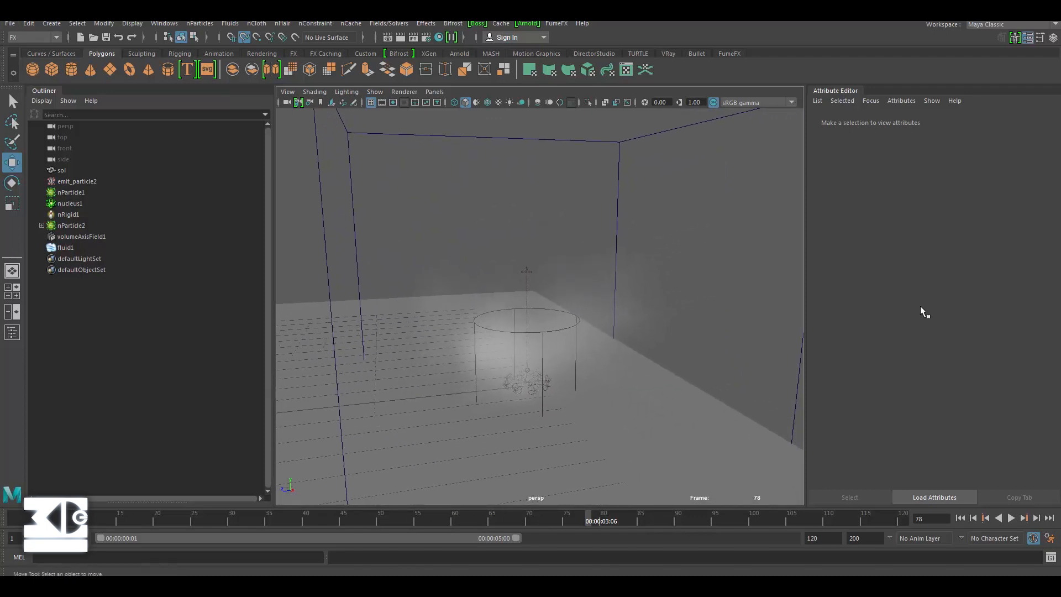
# Set fluid1's base resolution to 50 and replay the simulation from the first frame
pyautogui.click(66, 247)
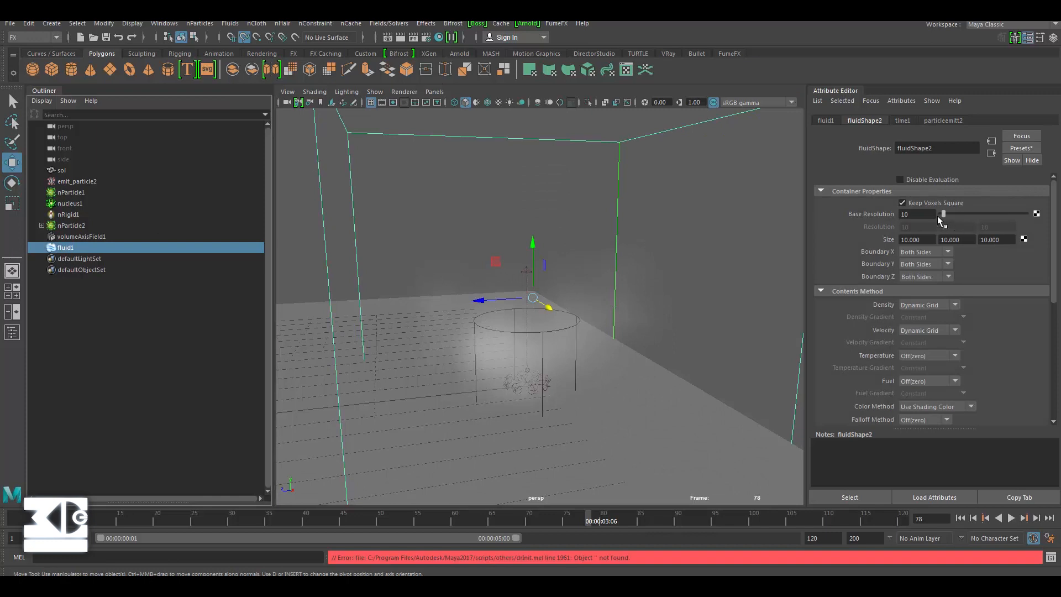
pyautogui.write('50')
pyautogui.press('Return')
pyautogui.click(959, 518)
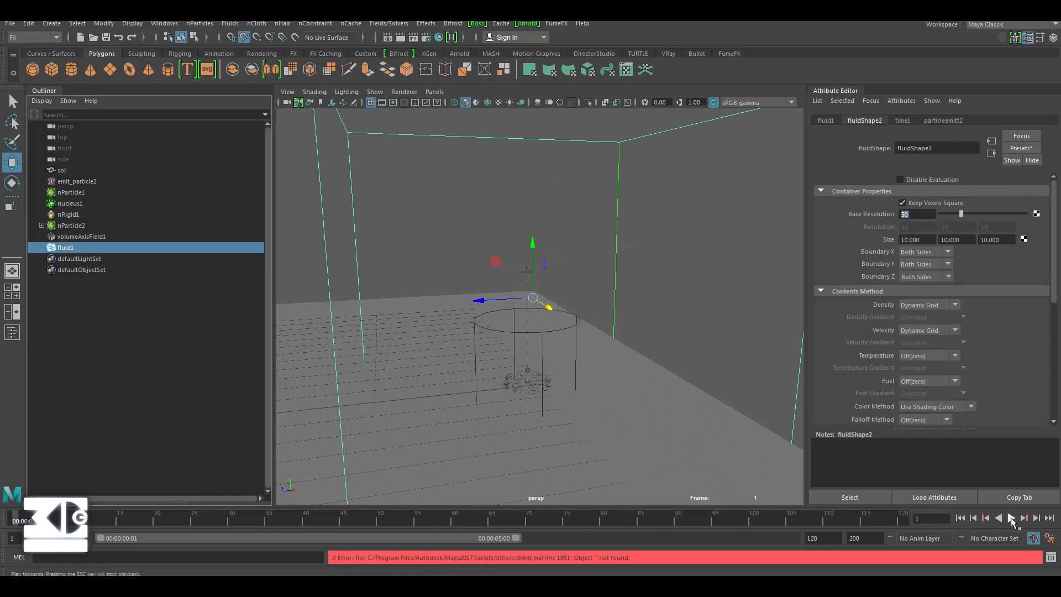
pyautogui.click(1011, 517)
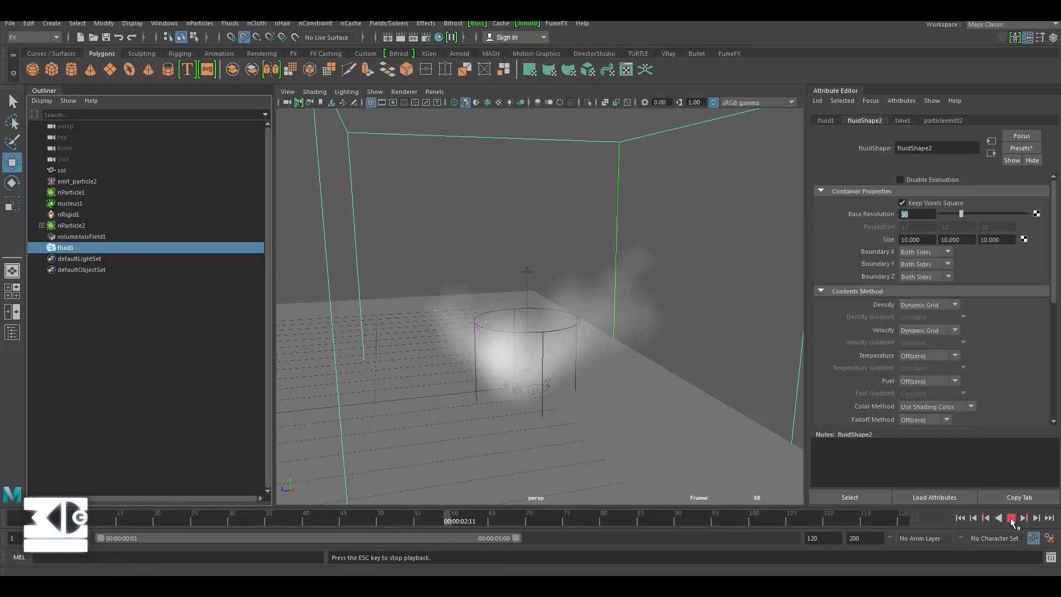
# Stop the simulation playback and examine the smoke around the cylinder
pyautogui.click(1011, 519)
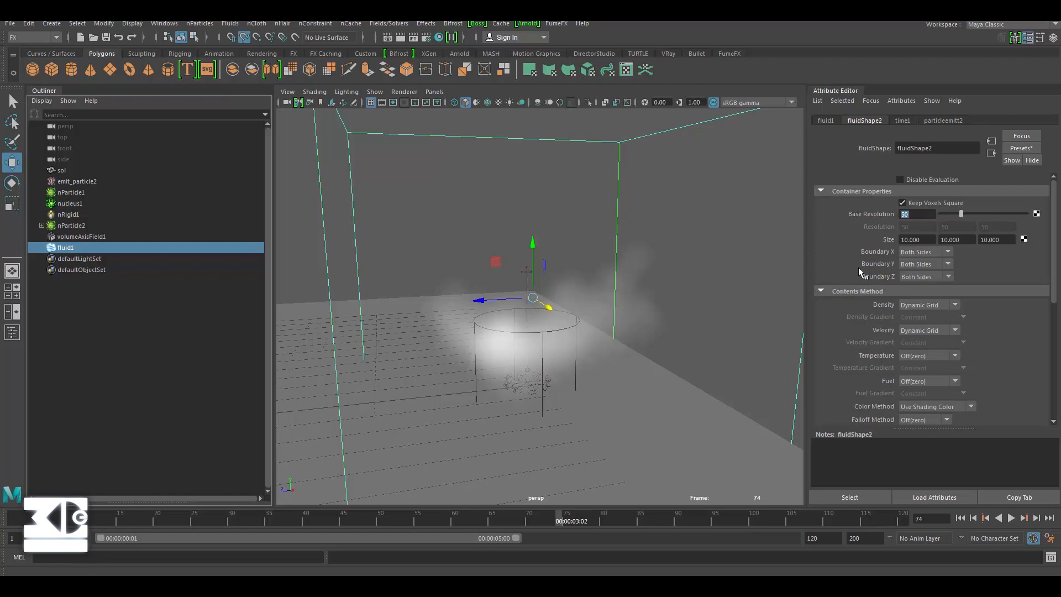
pyautogui.scroll(-5, 844, 273)
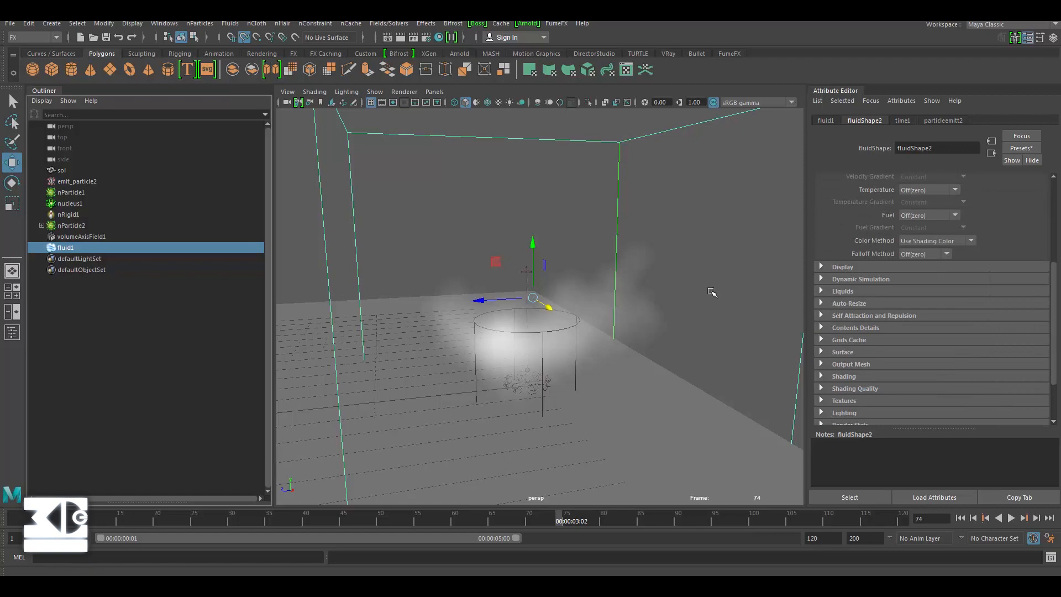
pyautogui.keyDown('alt'); pyautogui.moveTo(526, 311); pyautogui.dragTo(593, 309); pyautogui.keyUp('alt')
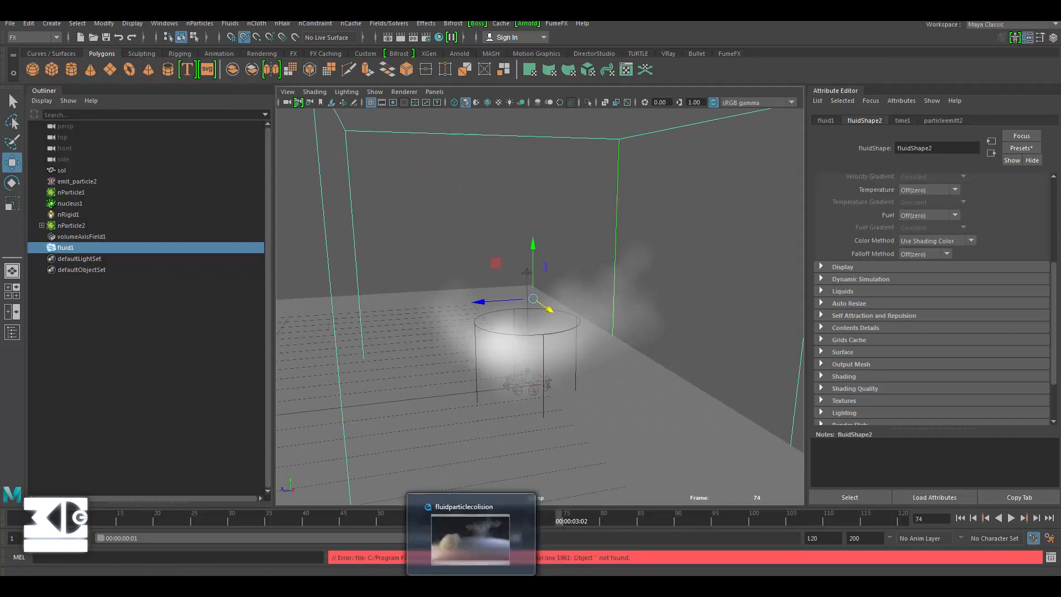
pyautogui.click(493, 584)
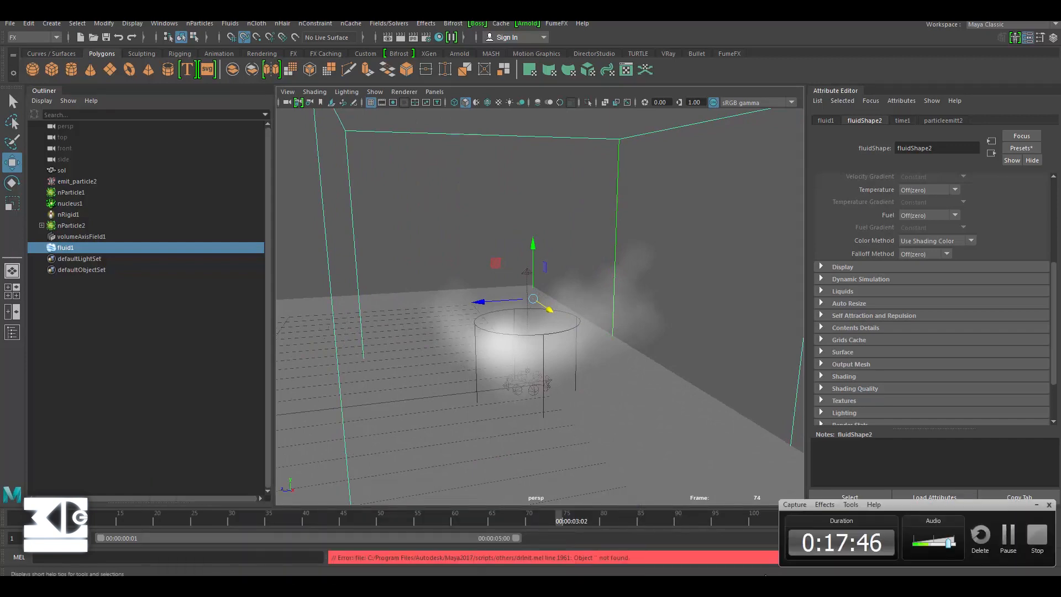
pyautogui.click(1009, 536)
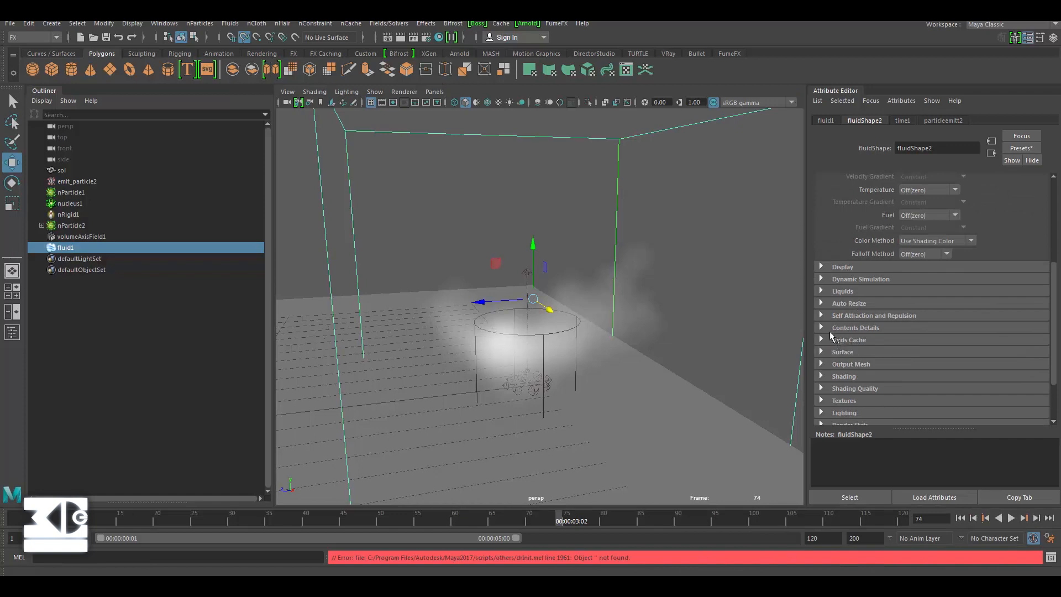
# Expand the Density settings within the fluid shape's Contents Details
pyautogui.click(827, 327)
pyautogui.click(840, 342)
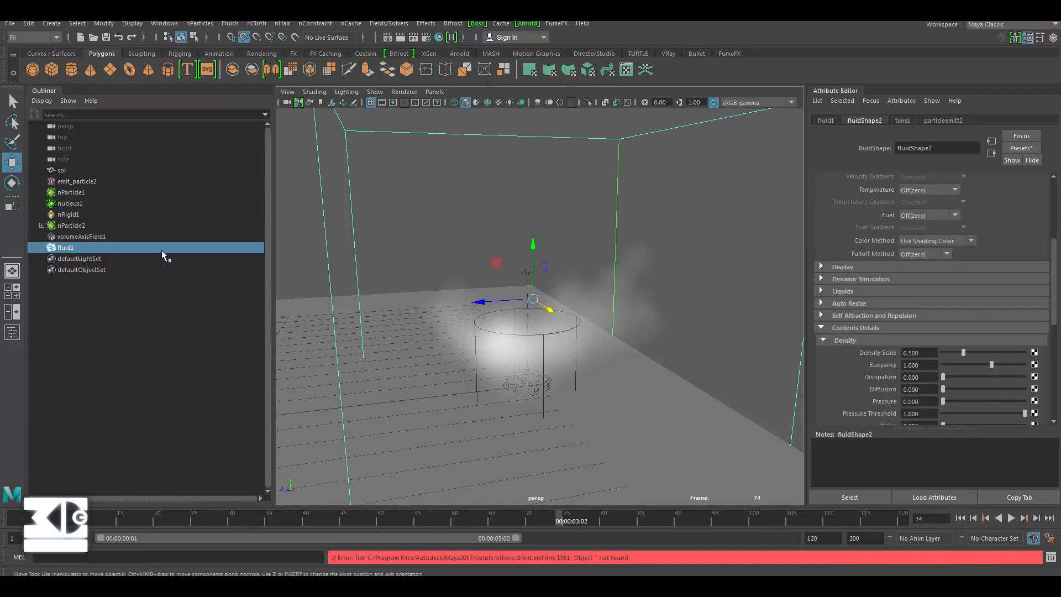
pyautogui.scroll(4, 879, 246)
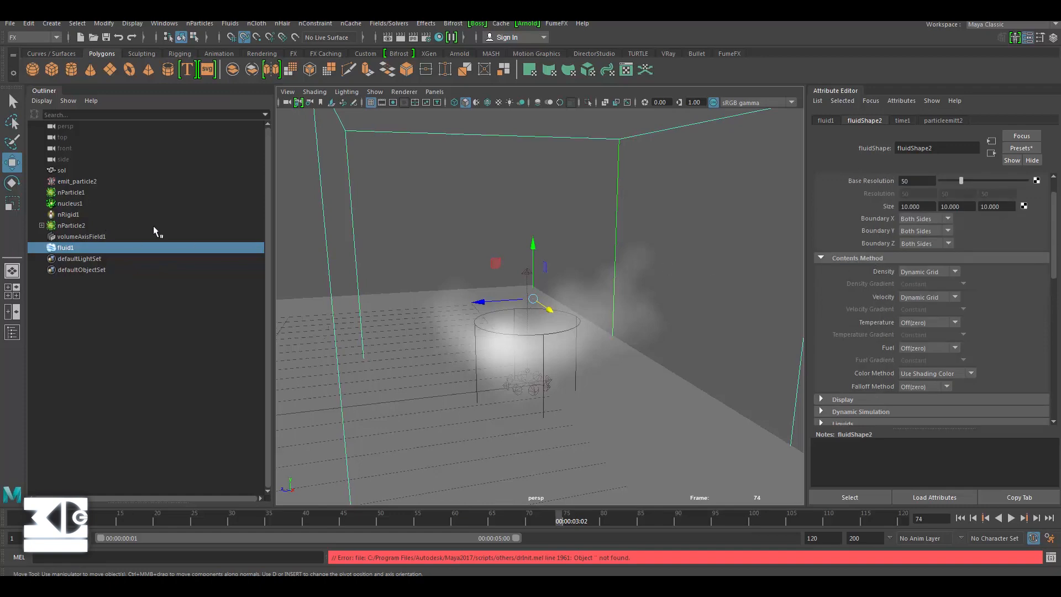
# Set Density/Voxel/Sec to 3 on the particle fluid emitter
pyautogui.click(959, 121)
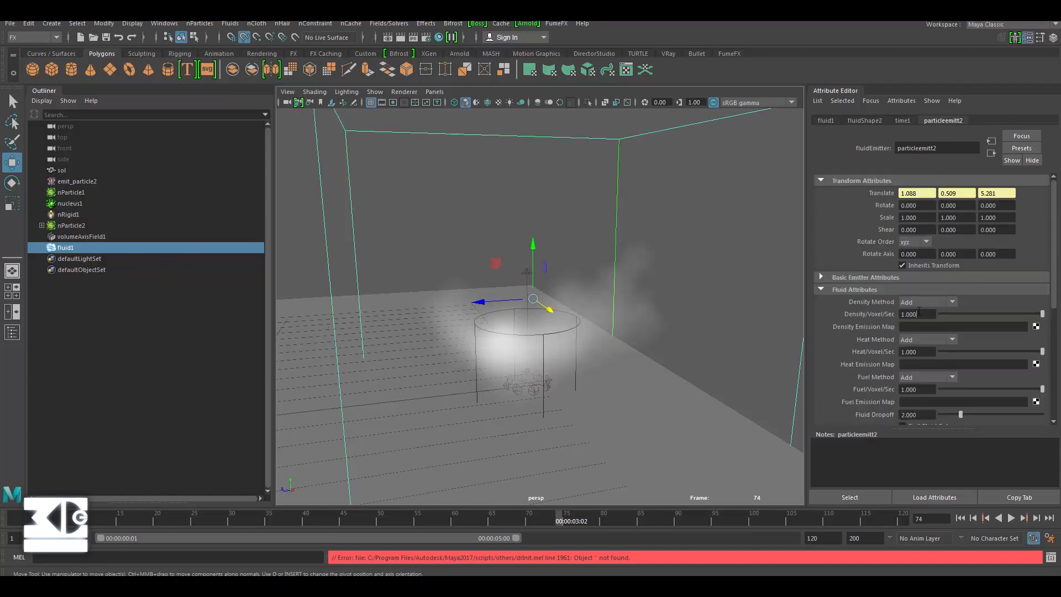
pyautogui.press('BackSpace')
pyautogui.press('BackSpace')
pyautogui.press('BackSpace')
pyautogui.press('BackSpace')
pyautogui.press('BackSpace')
pyautogui.write('3')
pyautogui.press('Return')
pyautogui.scroll(-3, 867, 339)
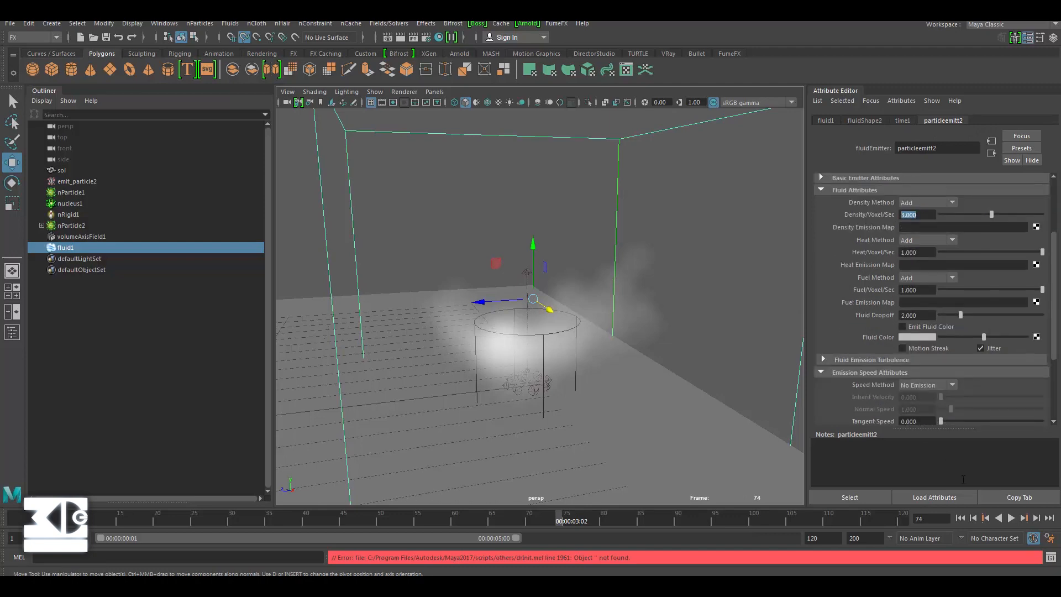
# Set both the emitter's Heat Method and Fuel Method to No Emission
pyautogui.click(928, 239)
pyautogui.click(919, 252)
pyautogui.click(927, 274)
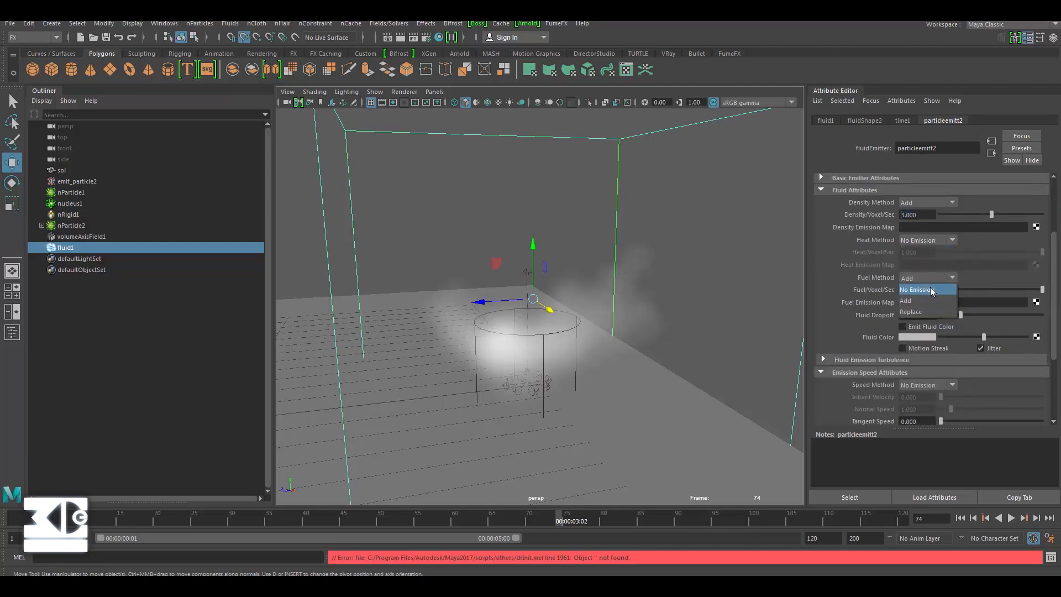
pyautogui.click(930, 289)
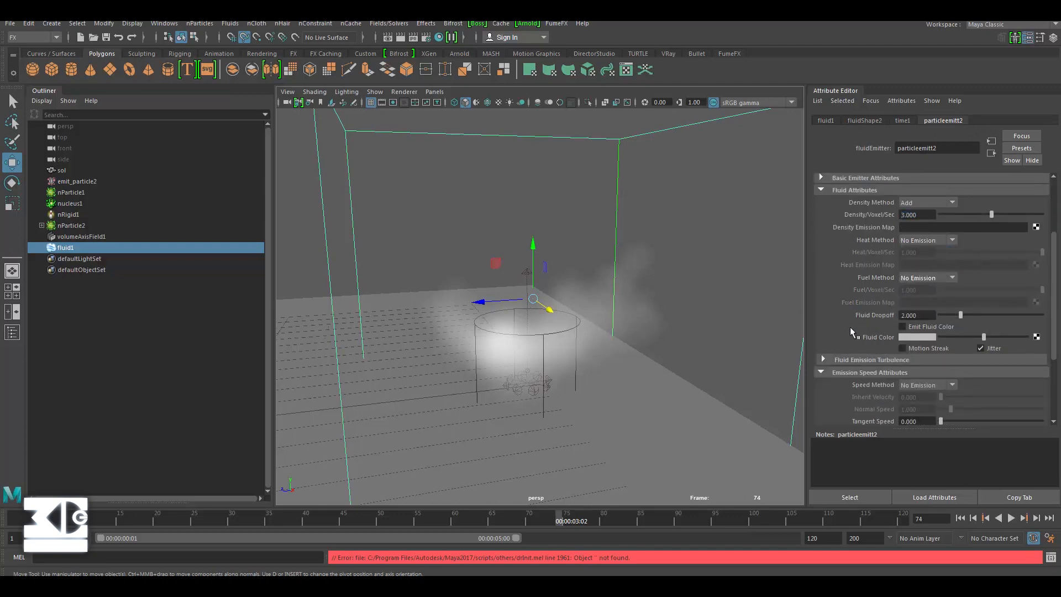
# Play the simulation from the first frame to check the denser smoke, stop it and return to the start
pyautogui.click(960, 518)
pyautogui.click(1011, 518)
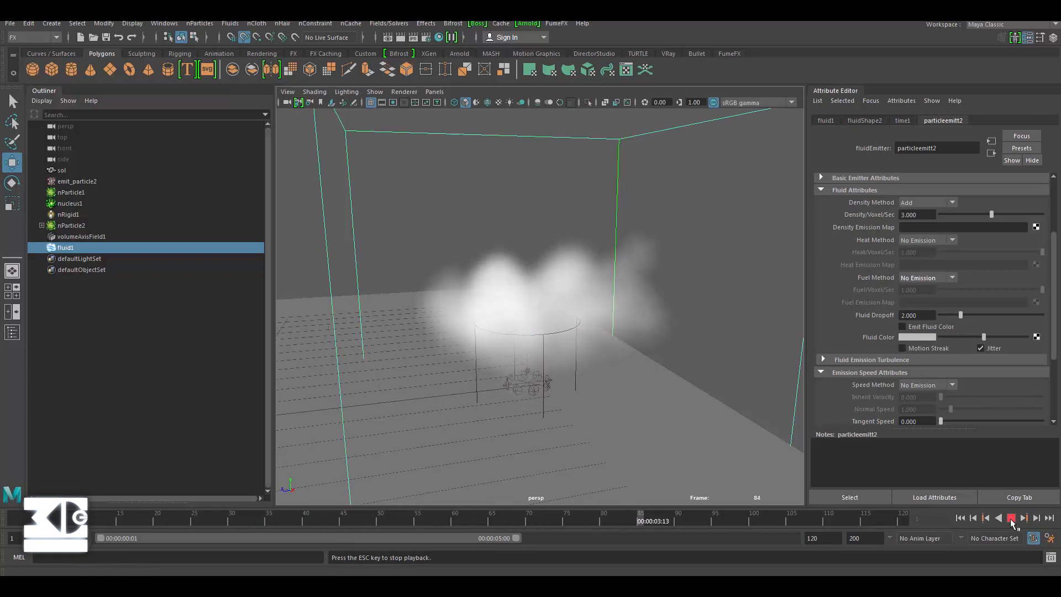
pyautogui.click(1011, 518)
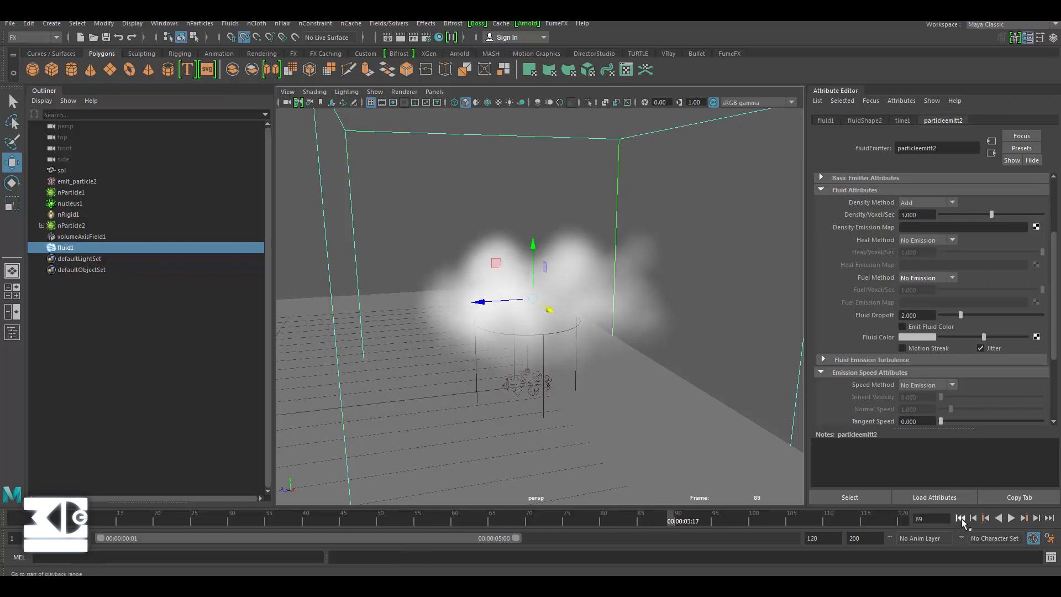
pyautogui.click(959, 518)
pyautogui.scroll(-1, 856, 279)
pyautogui.scroll(2, 856, 277)
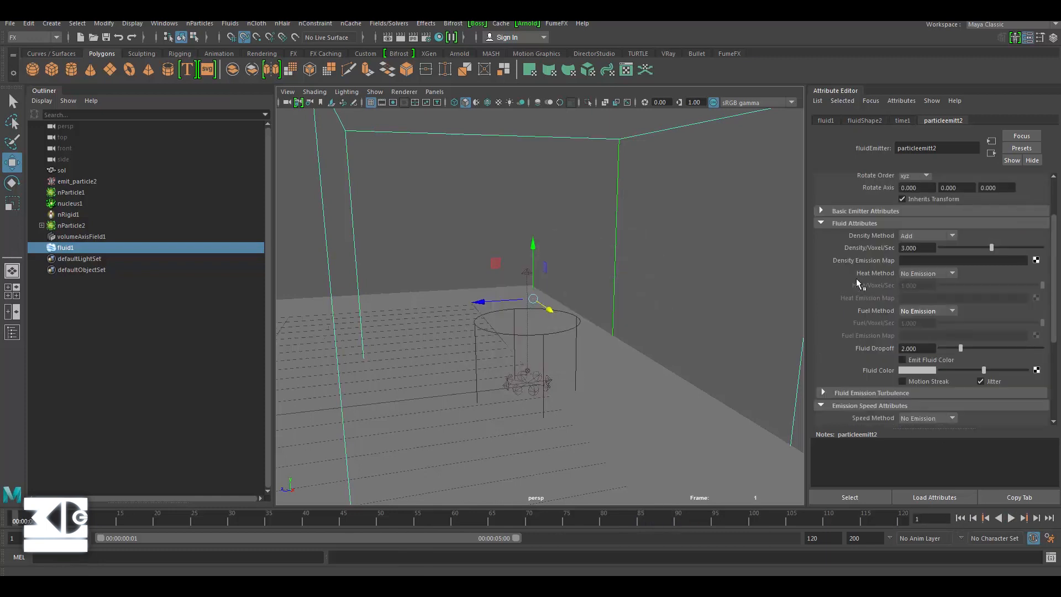
# Set the fluid's density Buoyancy to 0 and play the simulation to check the smoke
pyautogui.click(862, 120)
pyautogui.scroll(-5, 882, 255)
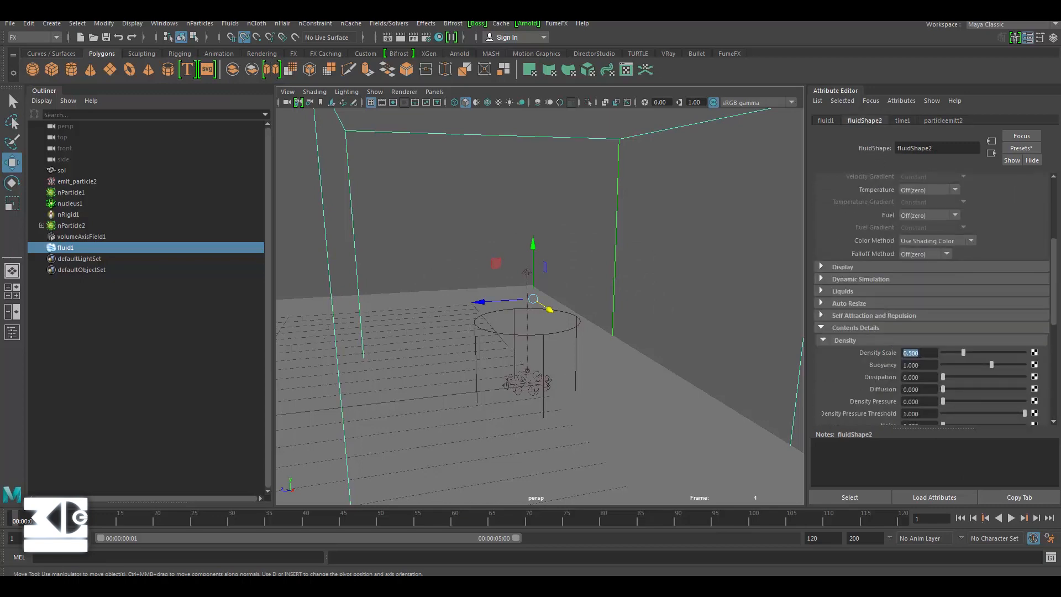
pyautogui.moveTo(936, 365); pyautogui.dragTo(912, 365)
pyautogui.write('0')
pyautogui.press('Return')
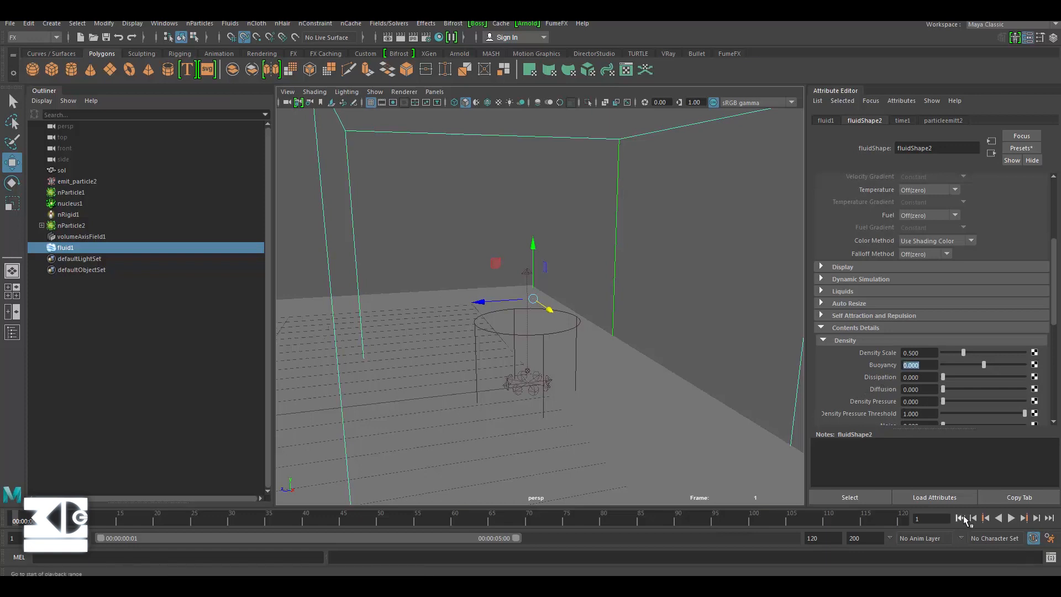
pyautogui.click(1010, 519)
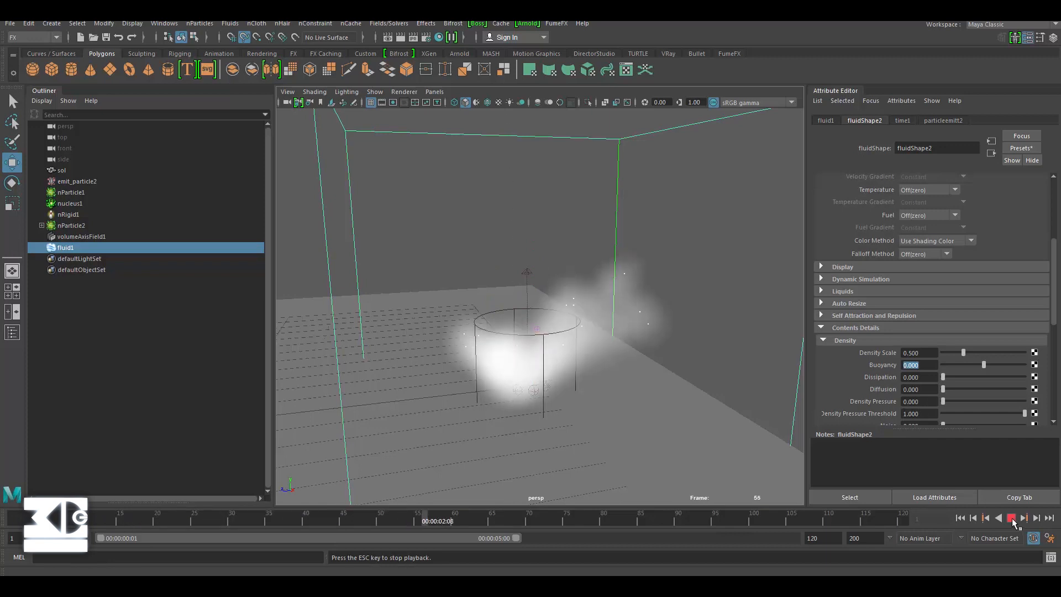
pyautogui.click(1011, 518)
# Set the fluid's density Dissipation to 5 and Gradient Force to 10
pyautogui.click(927, 377)
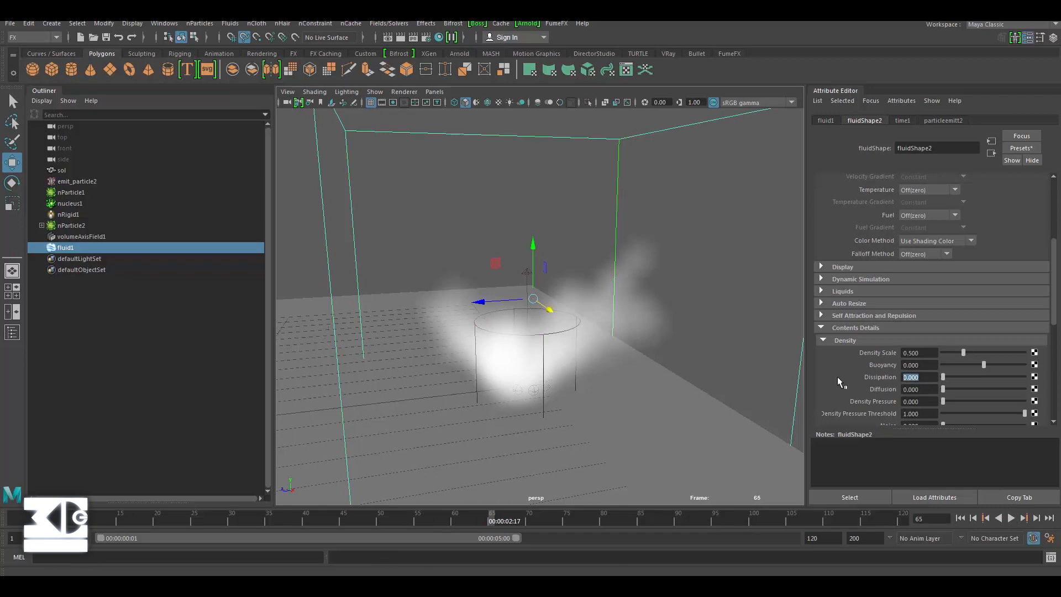
pyautogui.write('5')
pyautogui.press('Return')
pyautogui.scroll(-3, 845, 386)
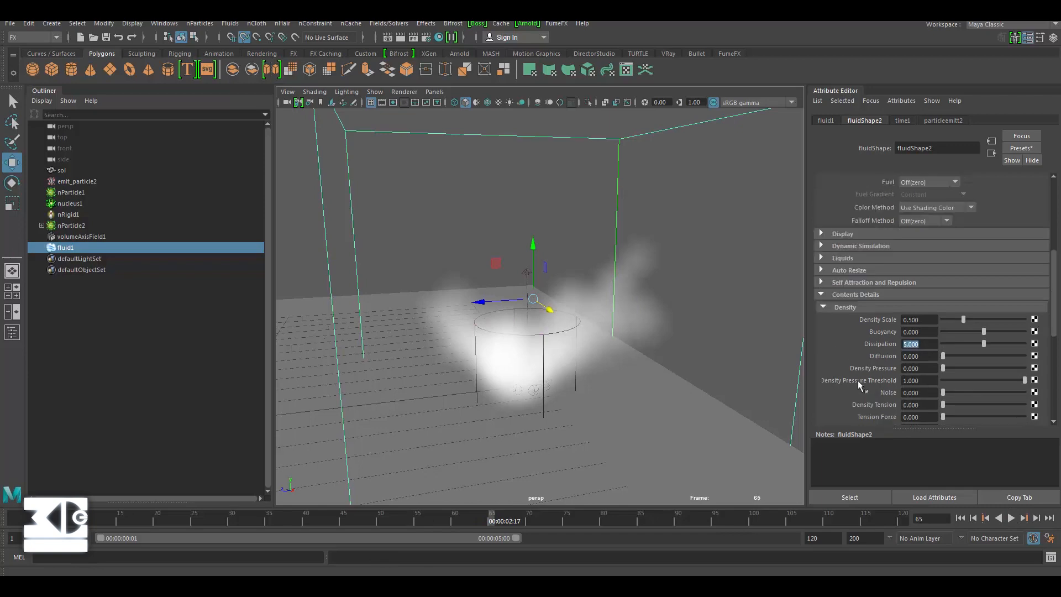
pyautogui.click(922, 395)
pyautogui.write('2')
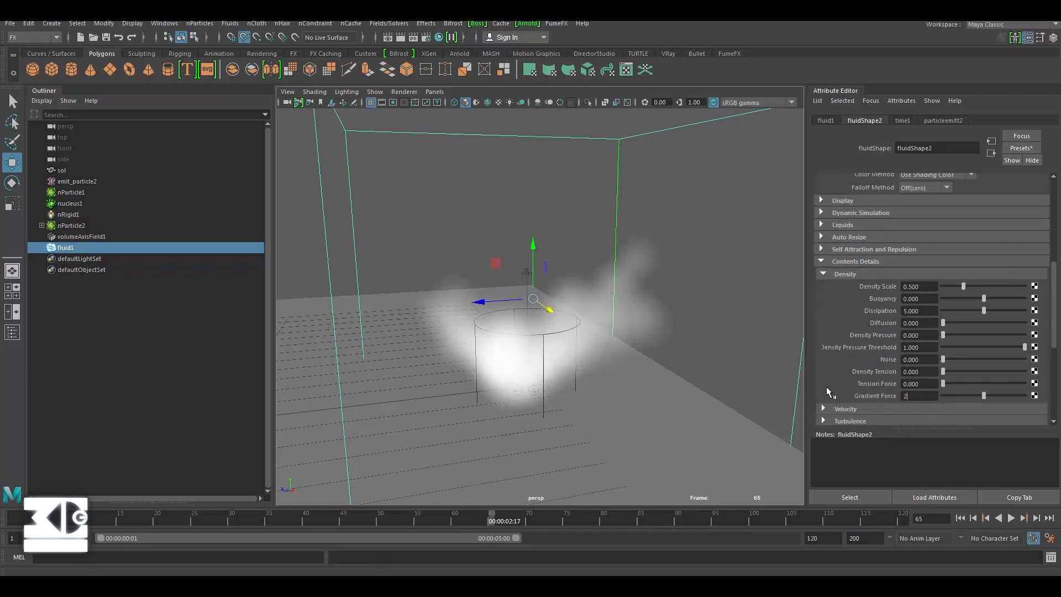
pyautogui.press('BackSpace')
pyautogui.write('10')
pyautogui.press('Return')
# Set the fluid's Turbulence Strength to 1
pyautogui.scroll(-3, 851, 373)
pyautogui.click(850, 356)
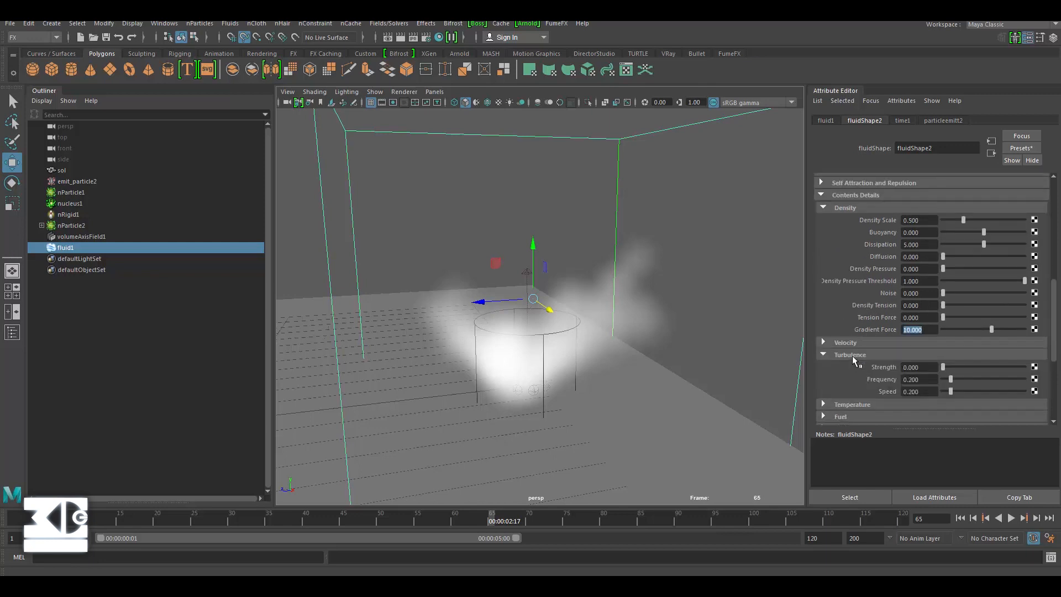
pyautogui.doubleClick(911, 366)
pyautogui.write('1')
pyautogui.press('Return')
# Set the fluid's velocity Swirl to 1
pyautogui.click(839, 344)
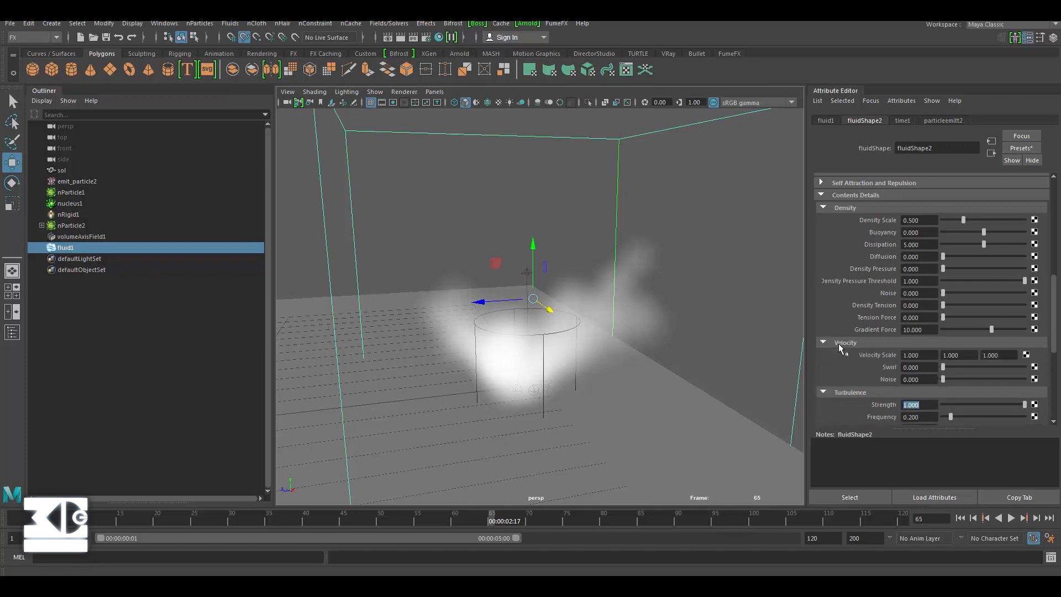
pyautogui.write('1')
pyautogui.press('Return')
pyautogui.scroll(-3, 894, 375)
pyautogui.scroll(-3, 853, 299)
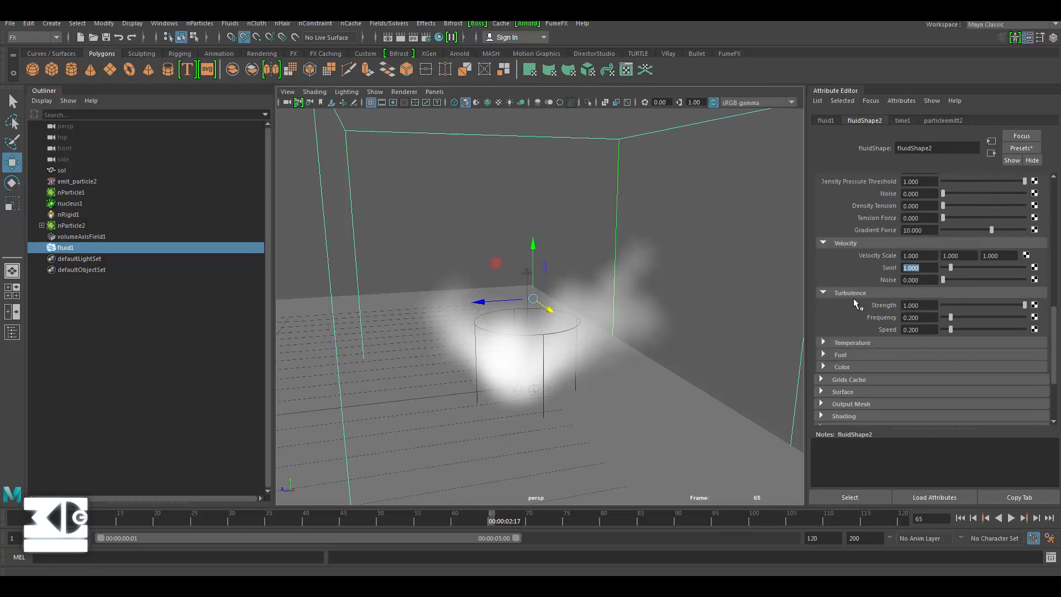
# Replay the simulation from the first frame to check the swirl and turbulence, then stop it
pyautogui.click(960, 518)
pyautogui.click(1011, 518)
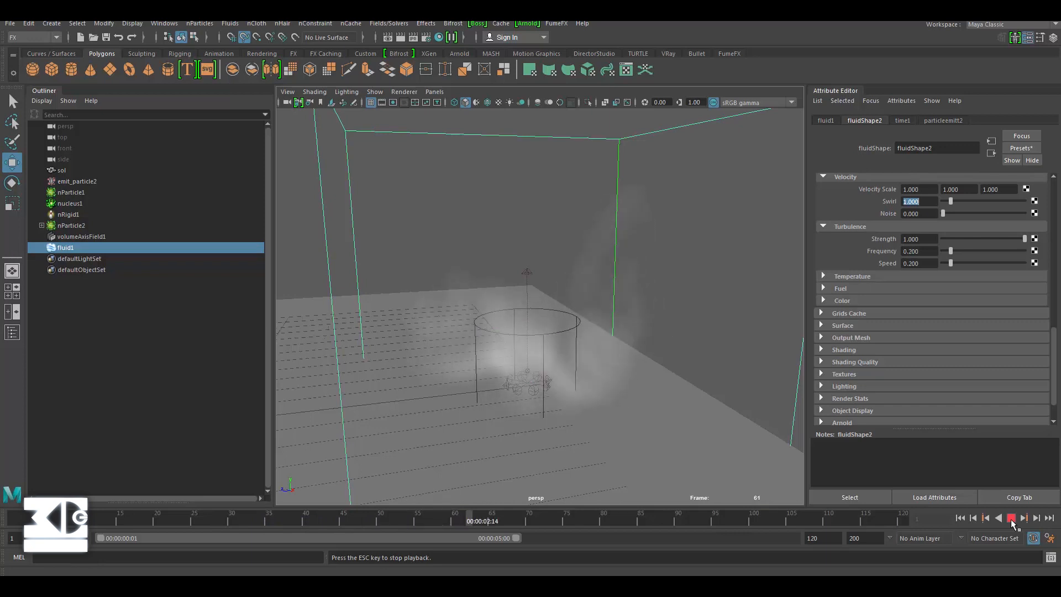
pyautogui.click(1011, 519)
# Set the fluid's velocity Swirl to 0.1 and replay the simulation from the start
pyautogui.scroll(3, 883, 274)
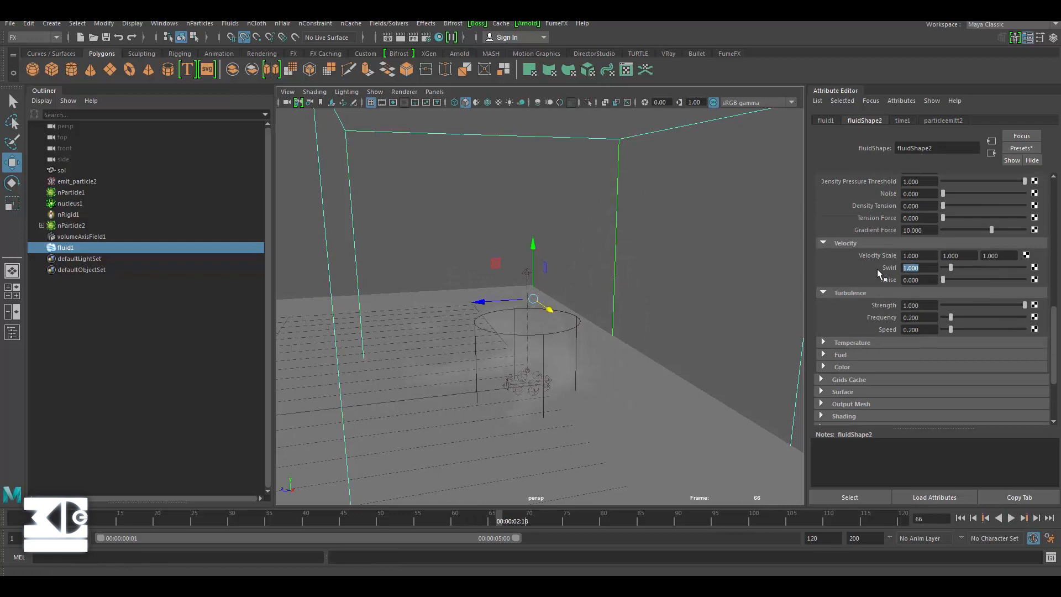
pyautogui.write('0.1')
pyautogui.press('Return')
pyautogui.click(959, 518)
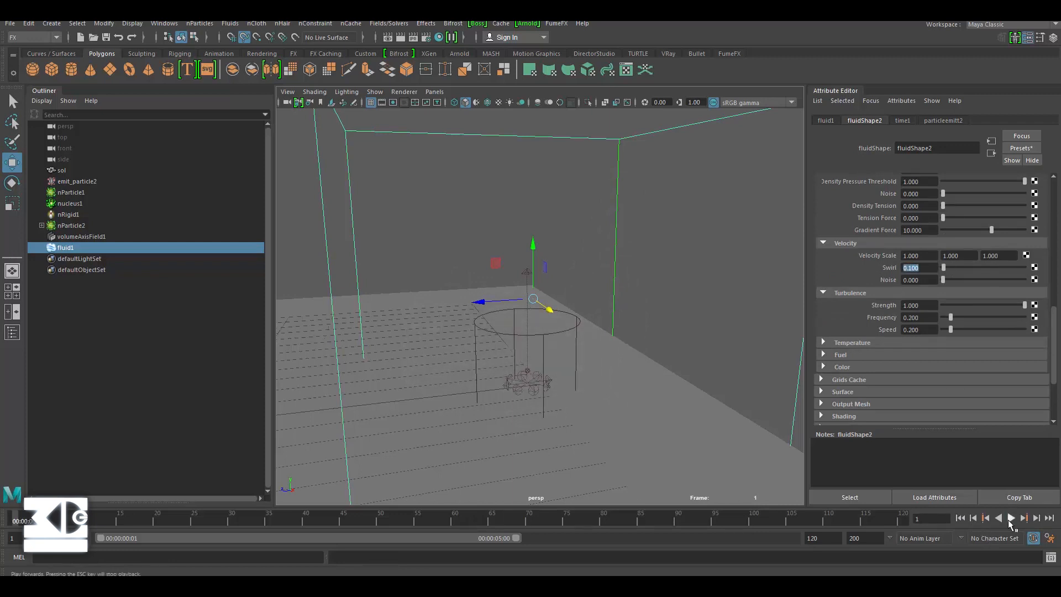
pyautogui.click(1011, 518)
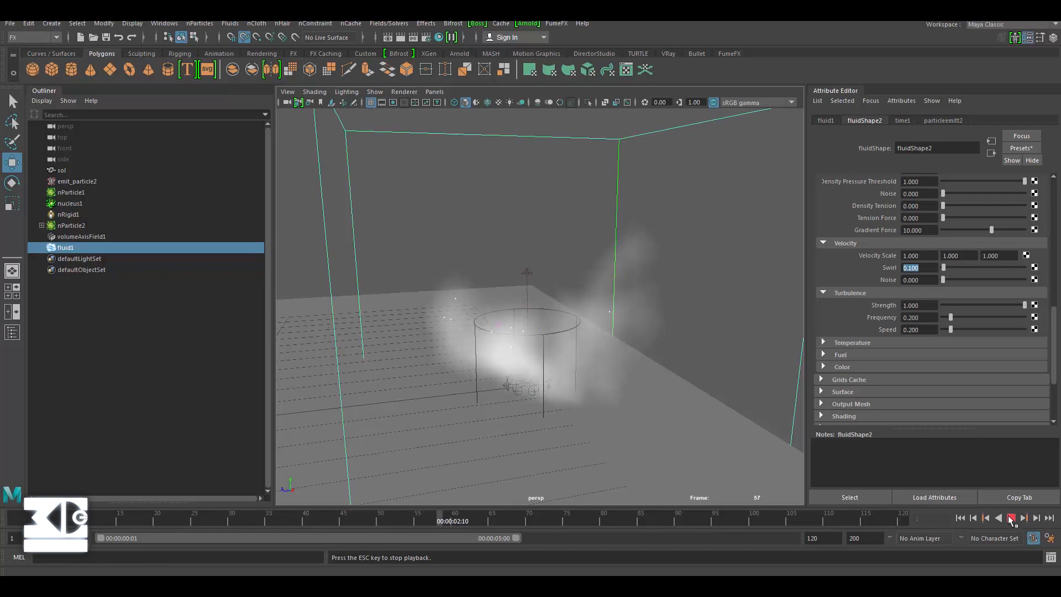
pyautogui.click(1010, 519)
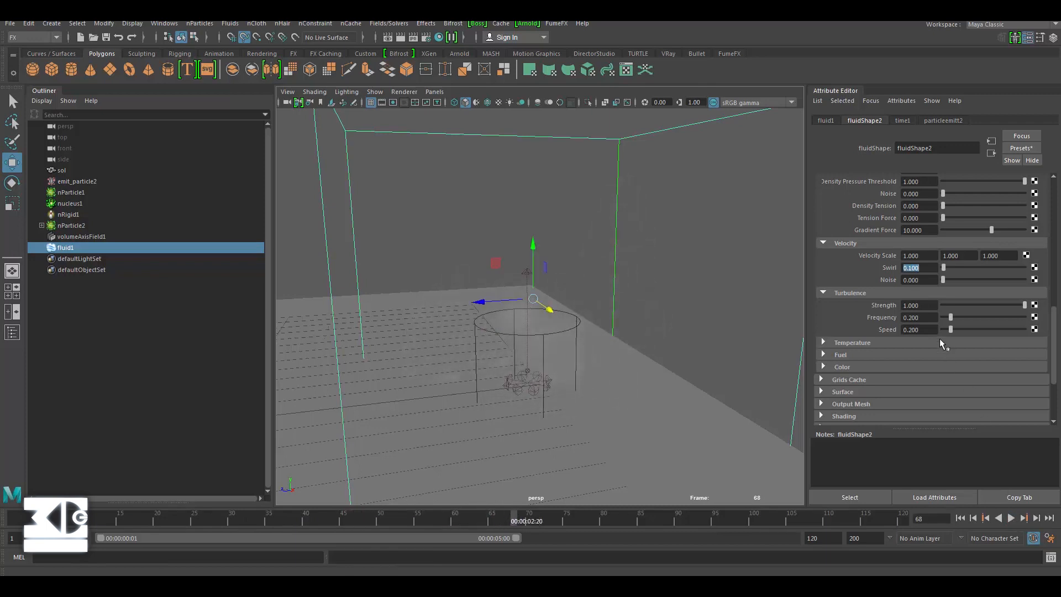
# Set the fluid's Turbulence Strength to 0.3 and play the simulation to check it
pyautogui.doubleClick(917, 305)
pyautogui.write('0.2')
pyautogui.press('Return')
pyautogui.press('BackSpace')
pyautogui.write('0.3')
pyautogui.press('Return')
pyautogui.click(1011, 518)
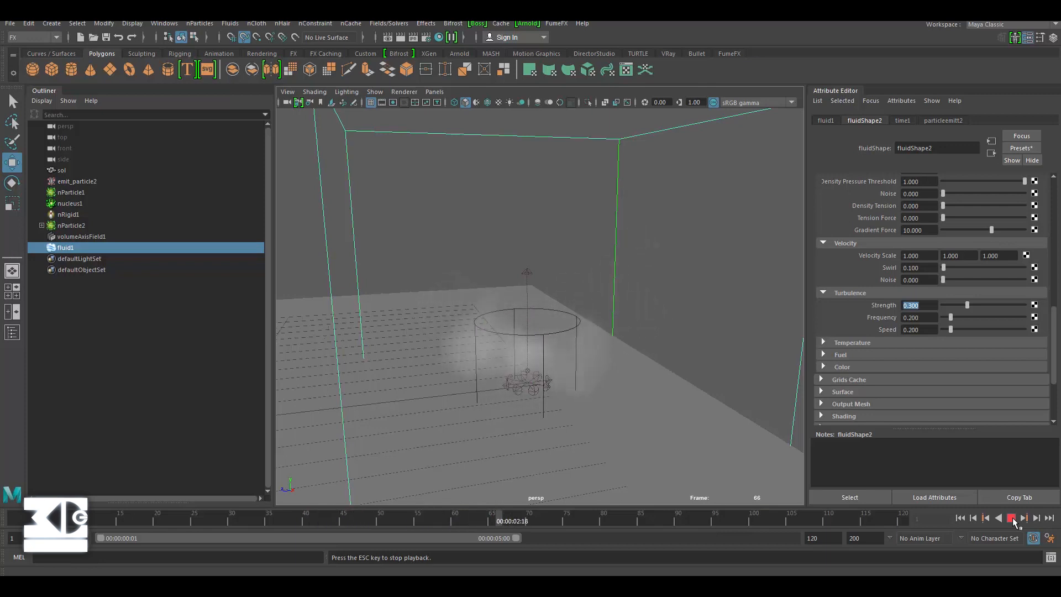
pyautogui.click(1011, 518)
# Enable Auto Resize on the fluid container with a Max Resolution of 500, and raise its Auto Resize Margin
pyautogui.scroll(6, 892, 334)
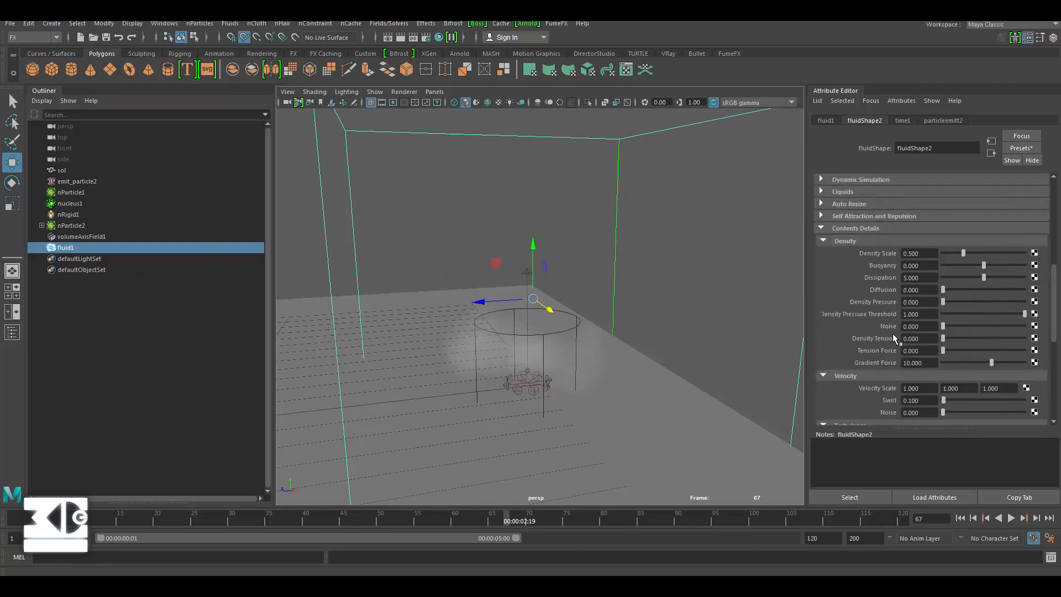
pyautogui.scroll(6, 889, 333)
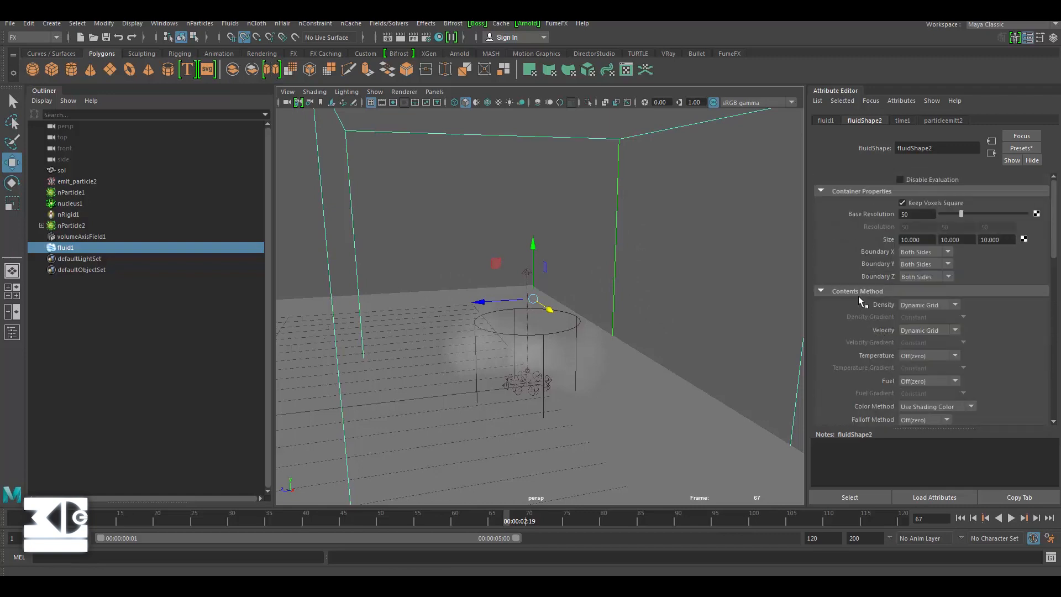
pyautogui.scroll(-5, 859, 301)
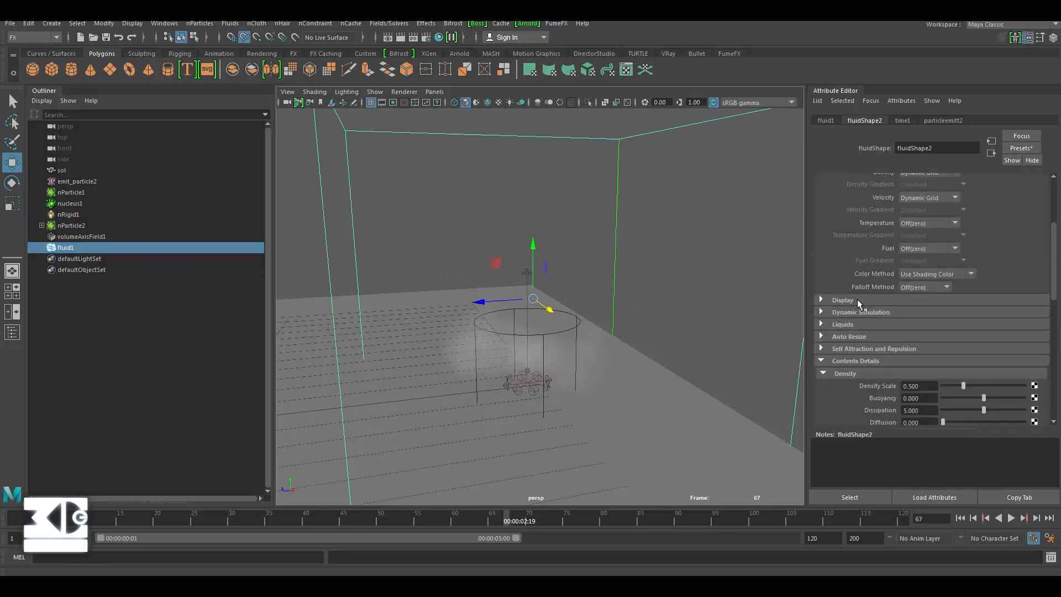
pyautogui.scroll(-1, 853, 328)
pyautogui.click(844, 303)
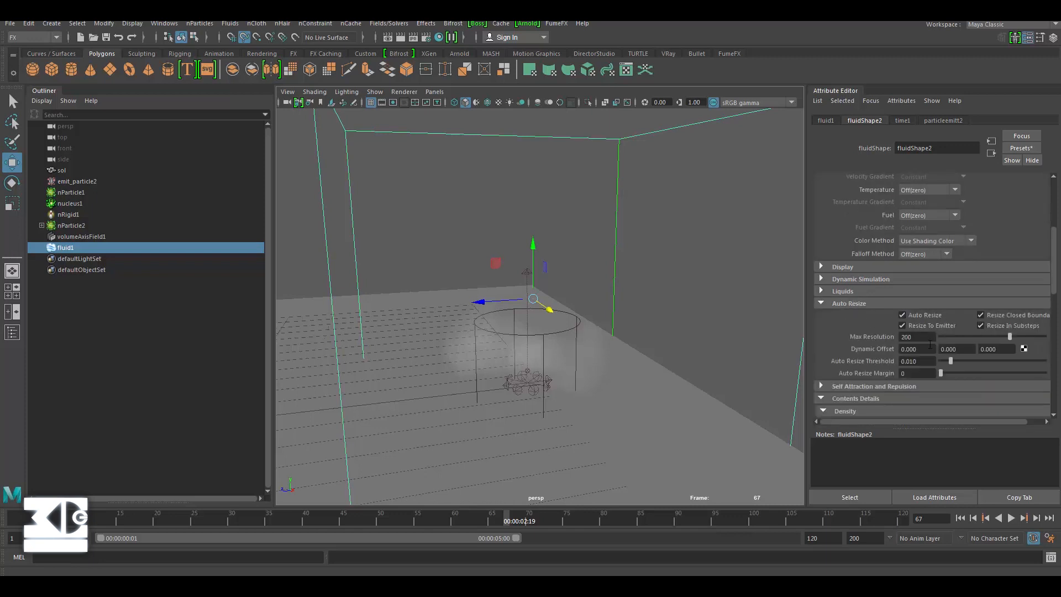
pyautogui.write('500')
pyautogui.press('Return')
pyautogui.moveTo(911, 373); pyautogui.dragTo(877, 373)
# Play the simulation from the first frame to check how the container resizes, then stop it
pyautogui.click(960, 518)
pyautogui.click(1010, 518)
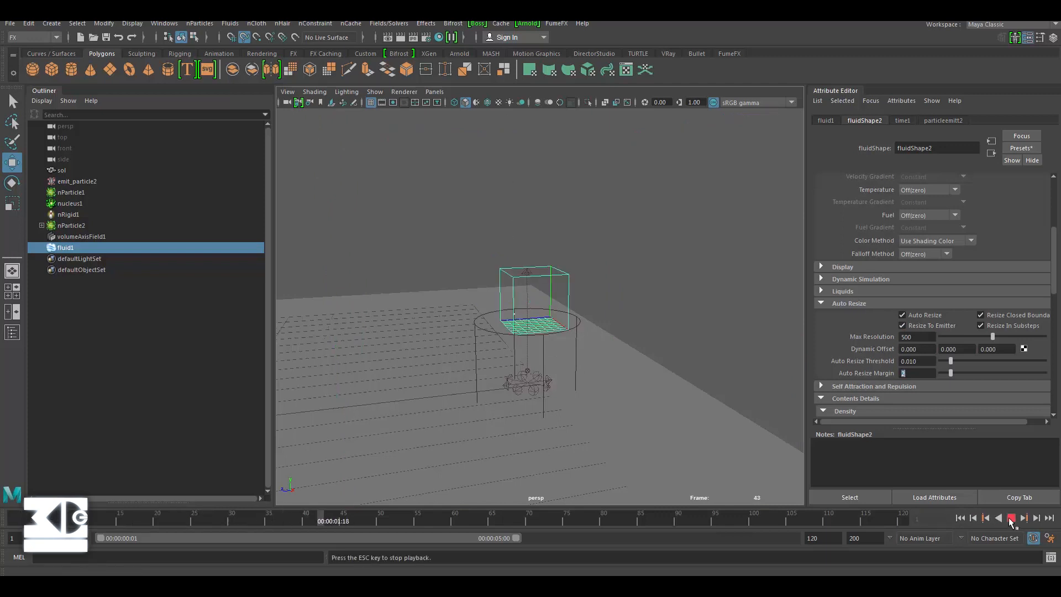
pyautogui.click(1011, 517)
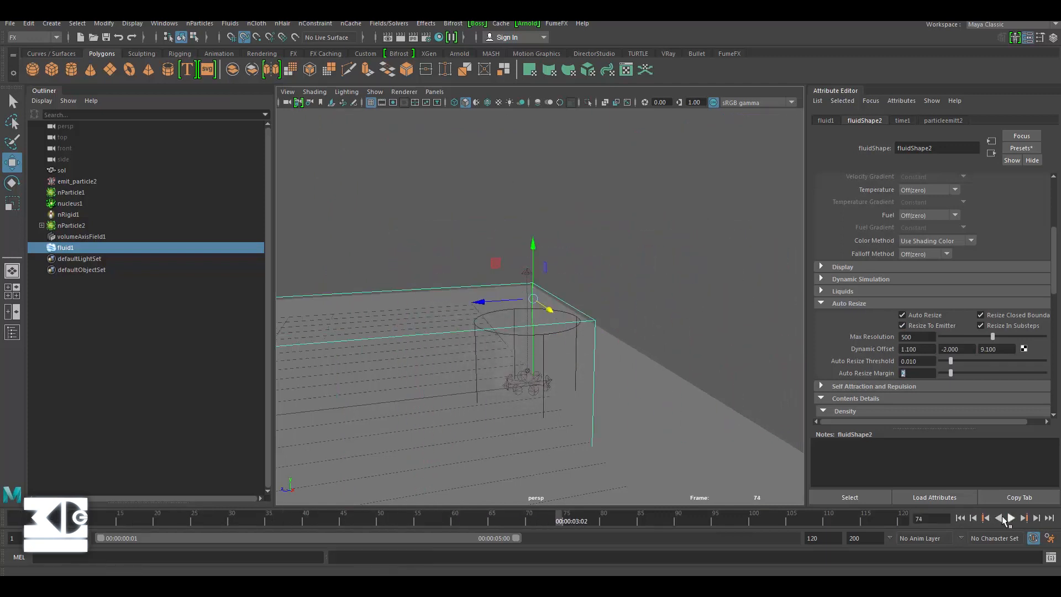
# Replay the simulation from the start to check the smoke's spread within the auto-resizing container, and stop it
pyautogui.click(959, 518)
pyautogui.click(1010, 518)
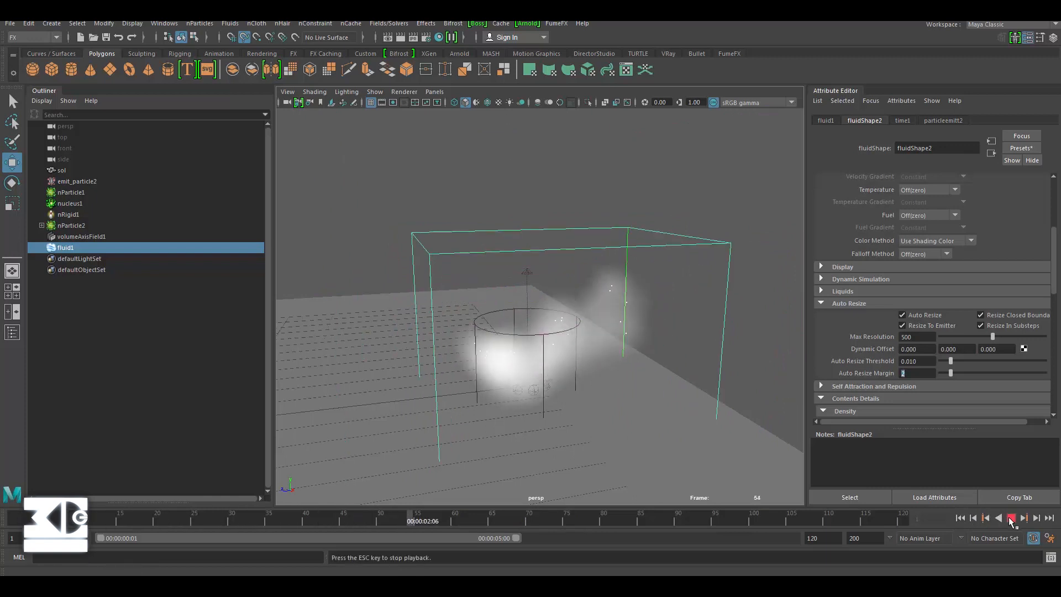
pyautogui.click(1011, 518)
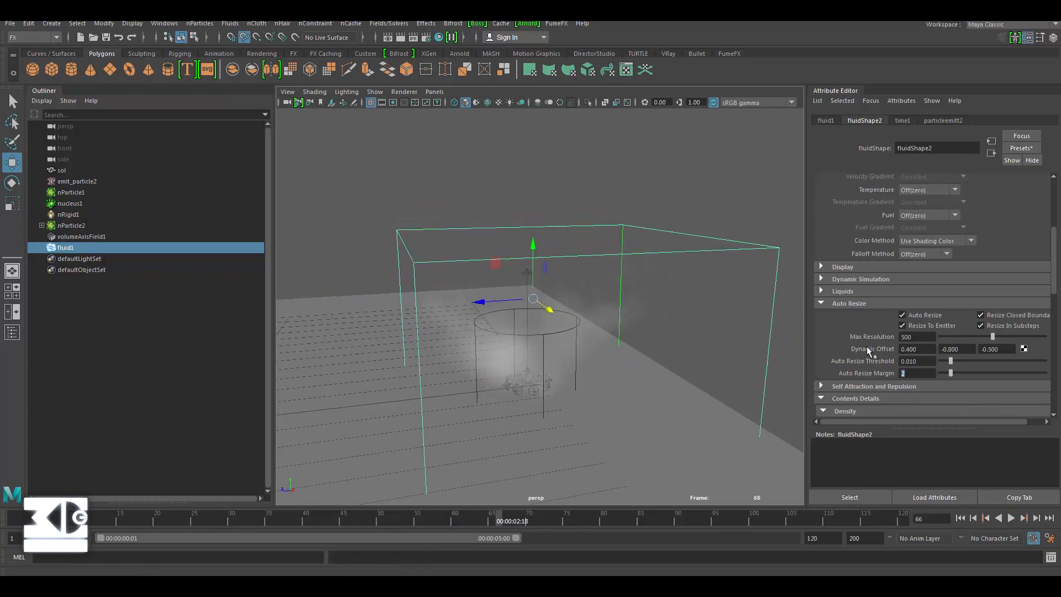
# Set the fluid container's Base Resolution to 80 and return to the start of the playback range
pyautogui.scroll(5, 879, 276)
pyautogui.click(908, 213)
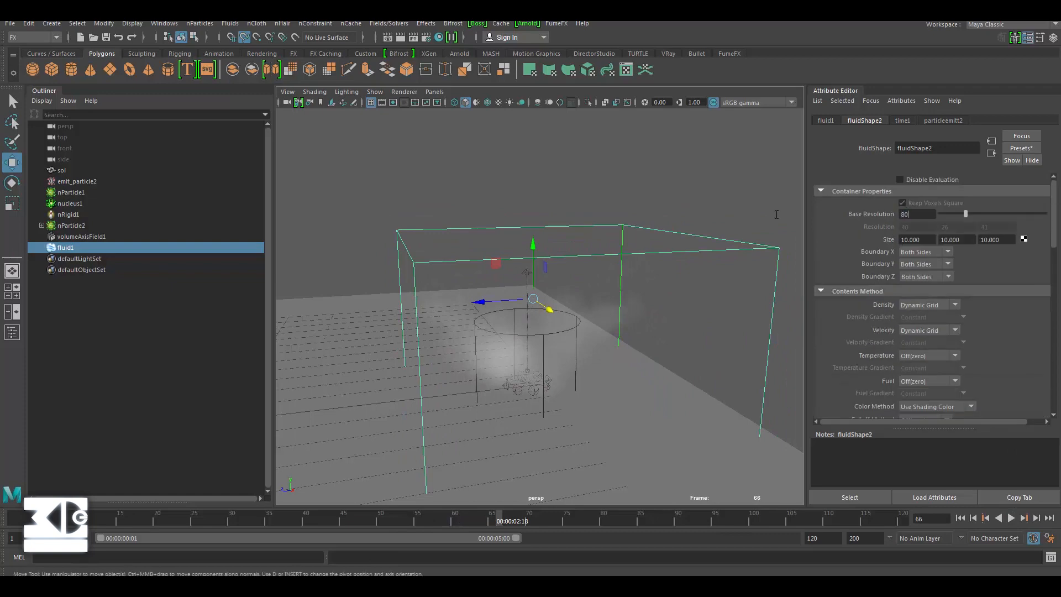
pyautogui.press('Return')
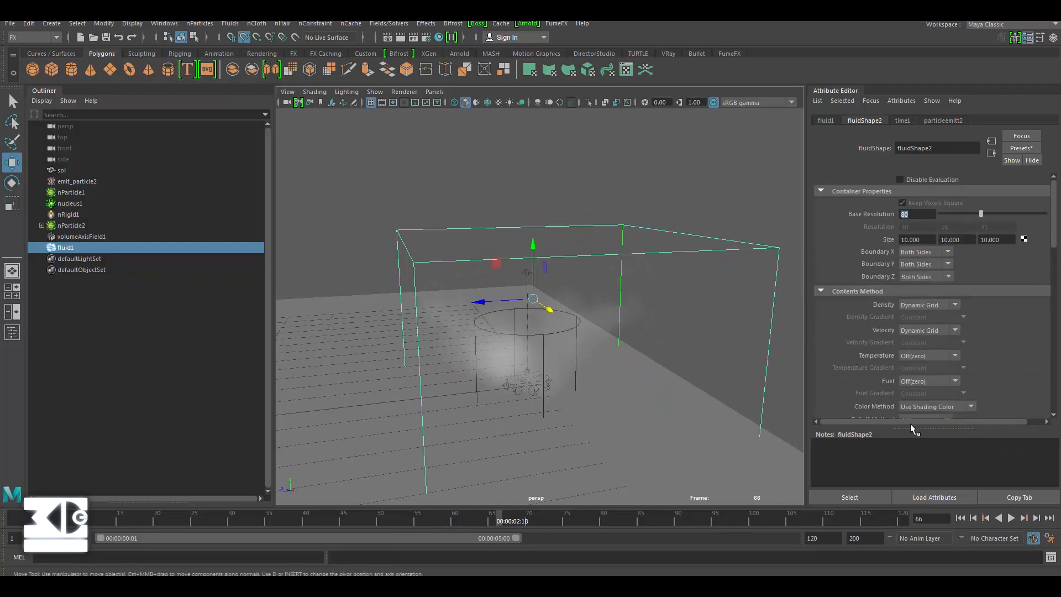
pyautogui.click(960, 517)
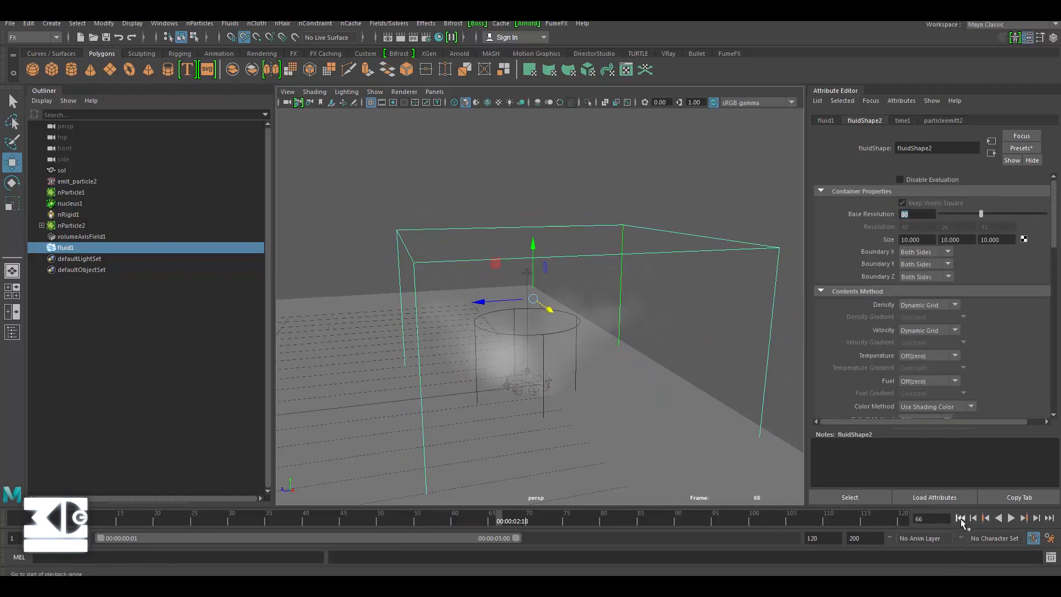
# Set the container's Boundary X and Z to None and Boundary Y to -Y Side, and play the simulation to check it
pyautogui.click(946, 251)
pyautogui.click(938, 263)
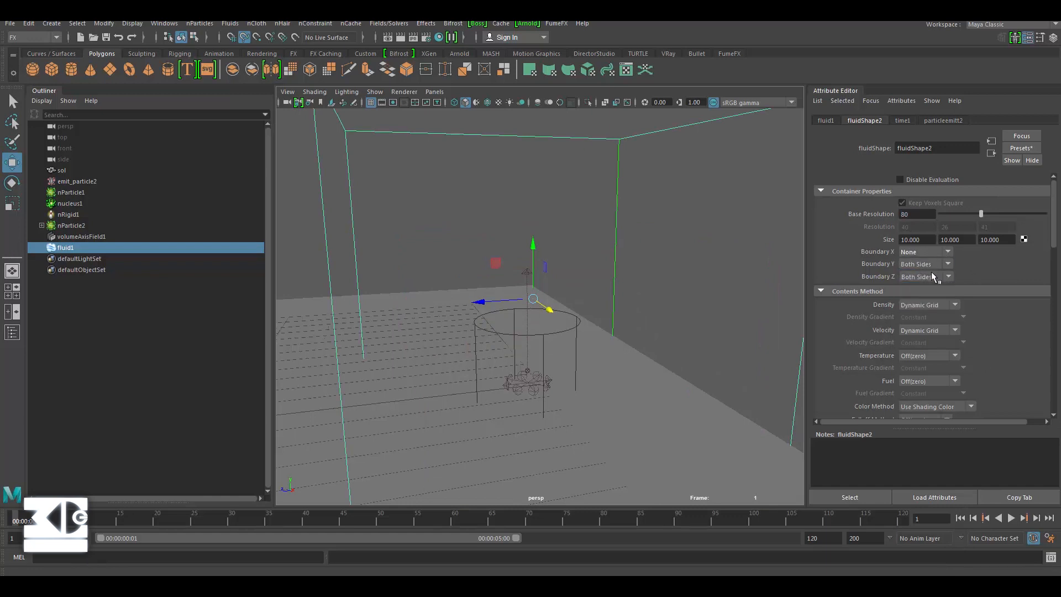
pyautogui.click(930, 275)
pyautogui.click(929, 288)
pyautogui.click(923, 263)
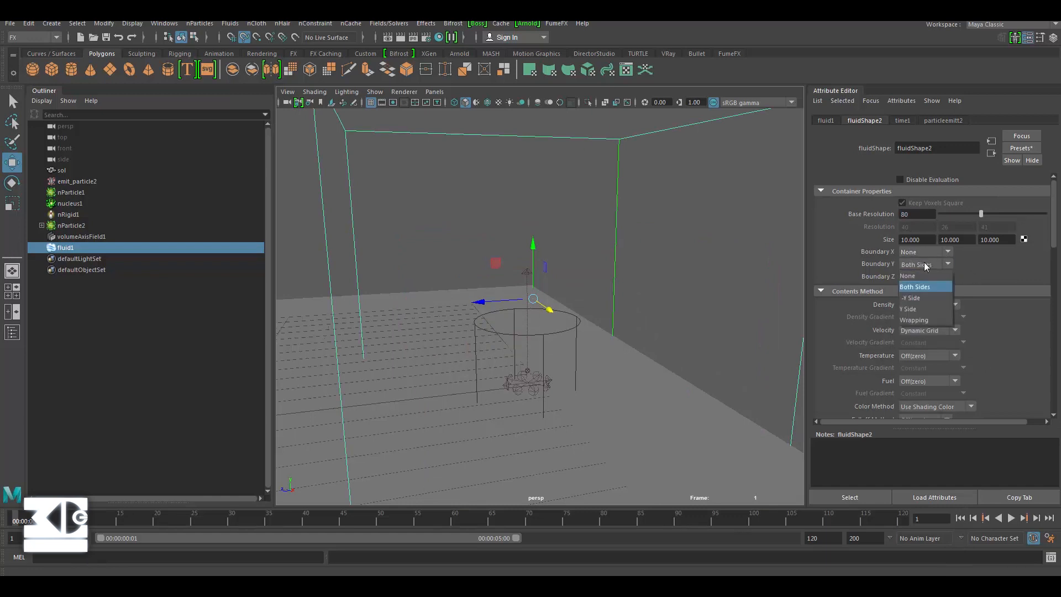
pyautogui.click(918, 298)
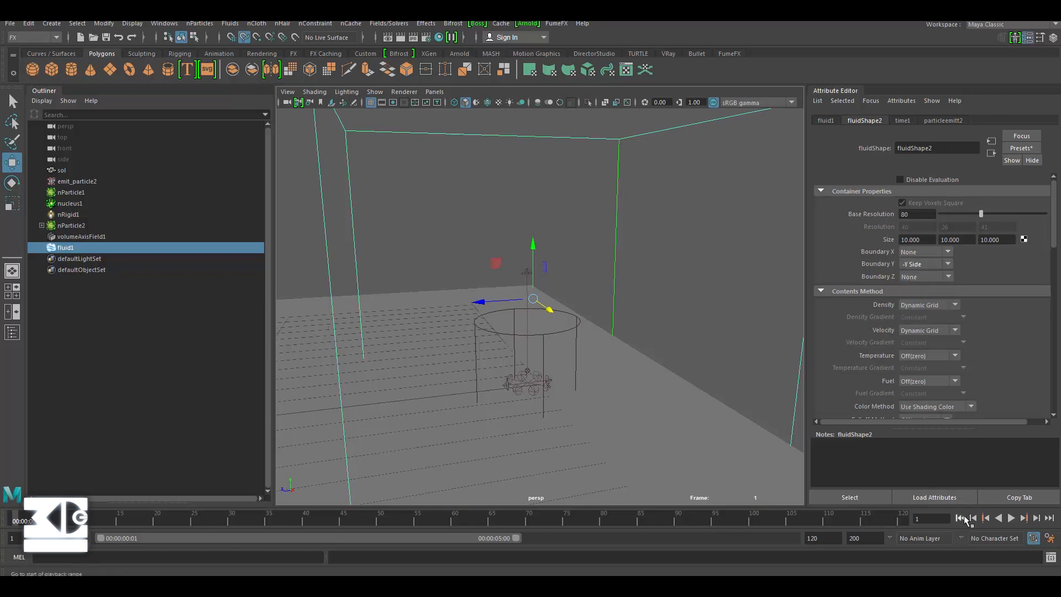
pyautogui.click(1011, 518)
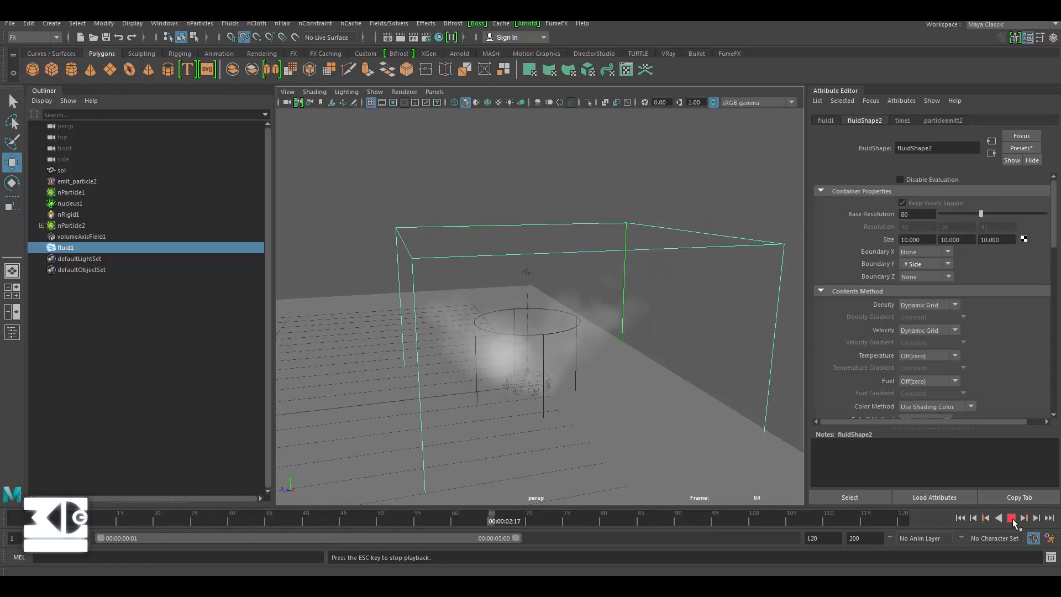
pyautogui.click(1010, 518)
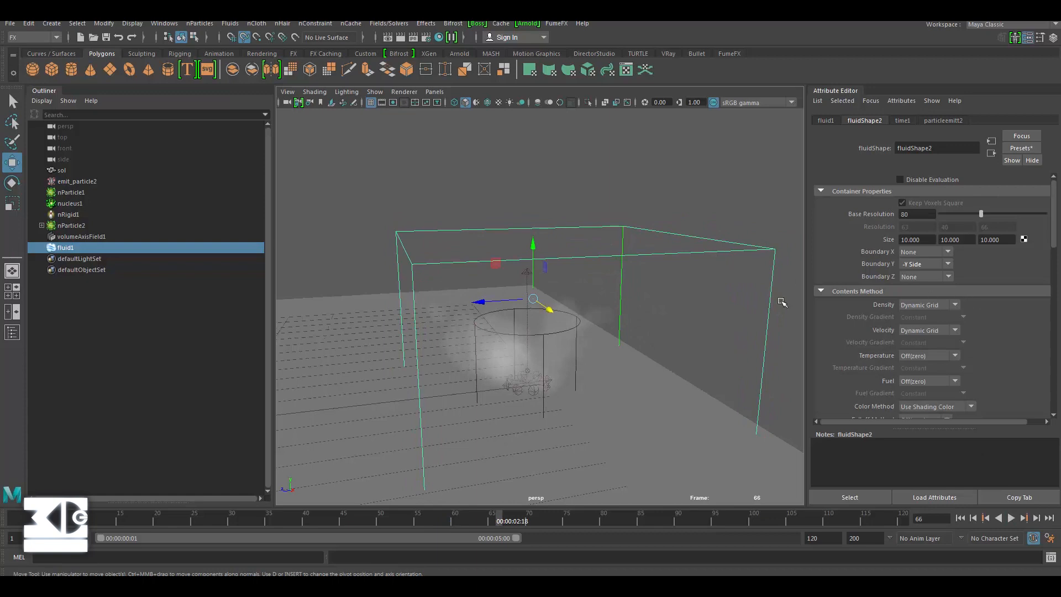
# Collapse the fluid's Density and Velocity settings and slightly lower the Transparency in its Shading settings
pyautogui.scroll(-5, 824, 306)
pyautogui.click(836, 307)
pyautogui.scroll(-3, 842, 311)
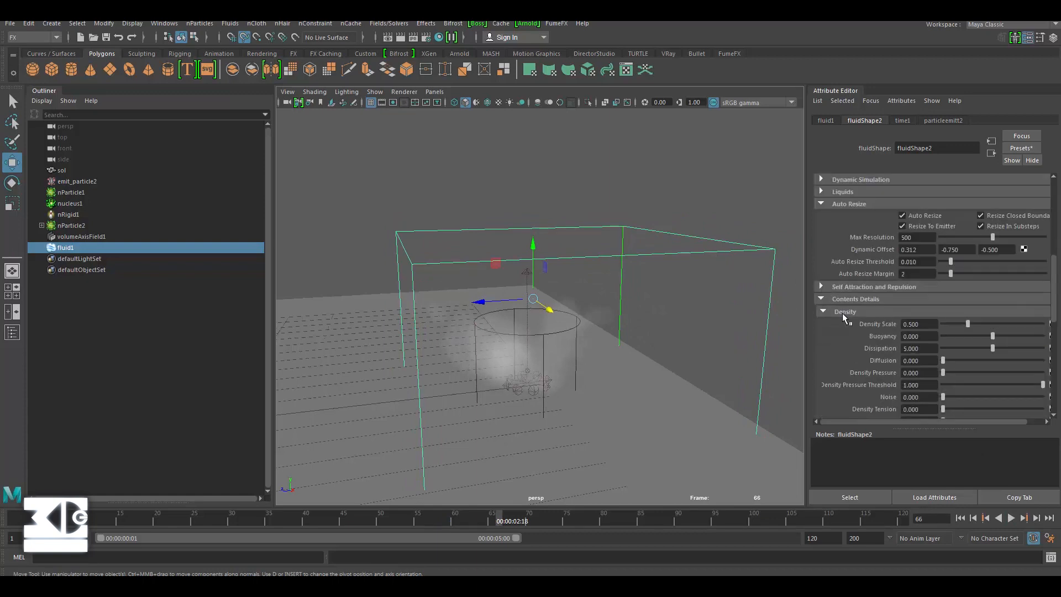
pyautogui.click(843, 309)
pyautogui.click(854, 322)
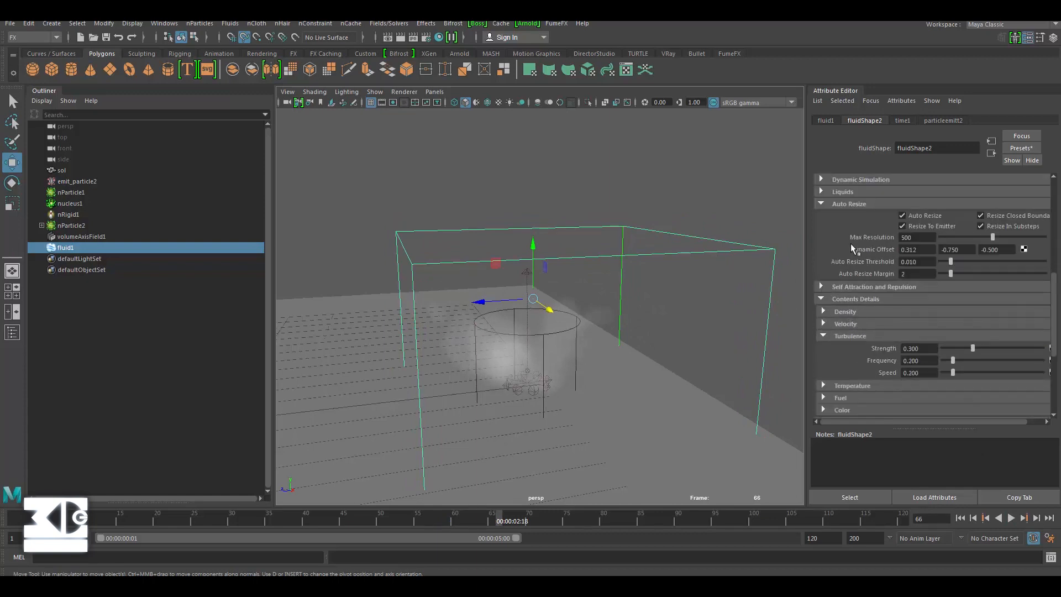
pyautogui.scroll(-4, 850, 296)
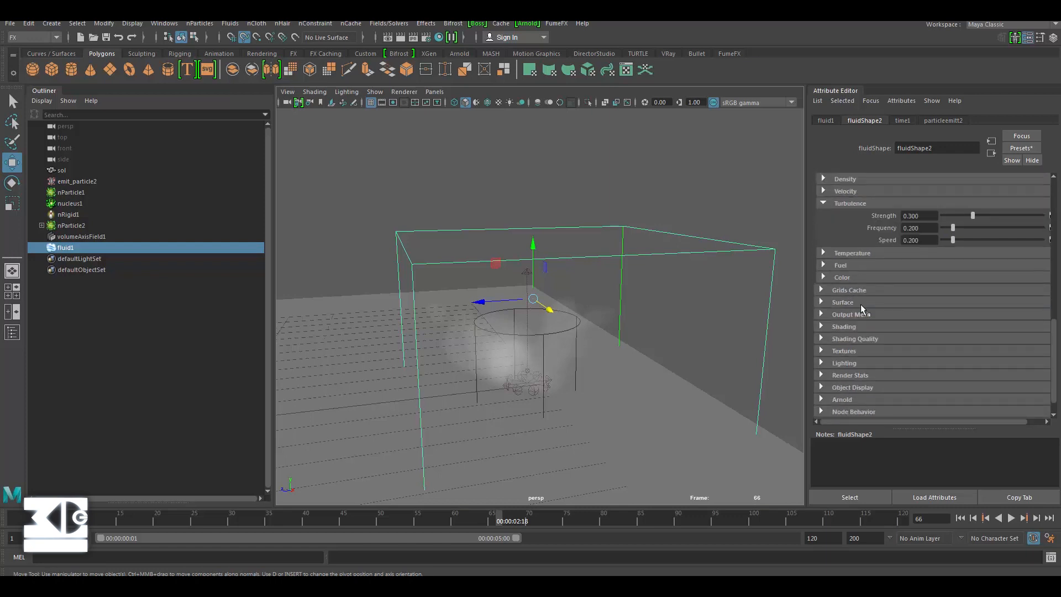
pyautogui.click(836, 327)
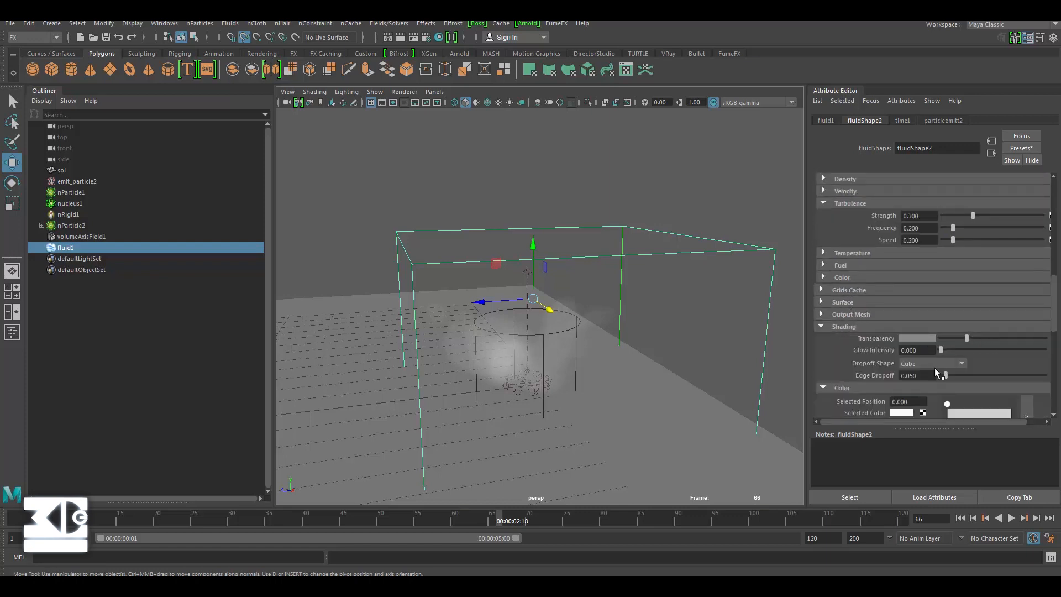
# Replay the simulation from the start and examine the smoke's density and shape around the emitter up close
pyautogui.click(959, 518)
pyautogui.click(1011, 518)
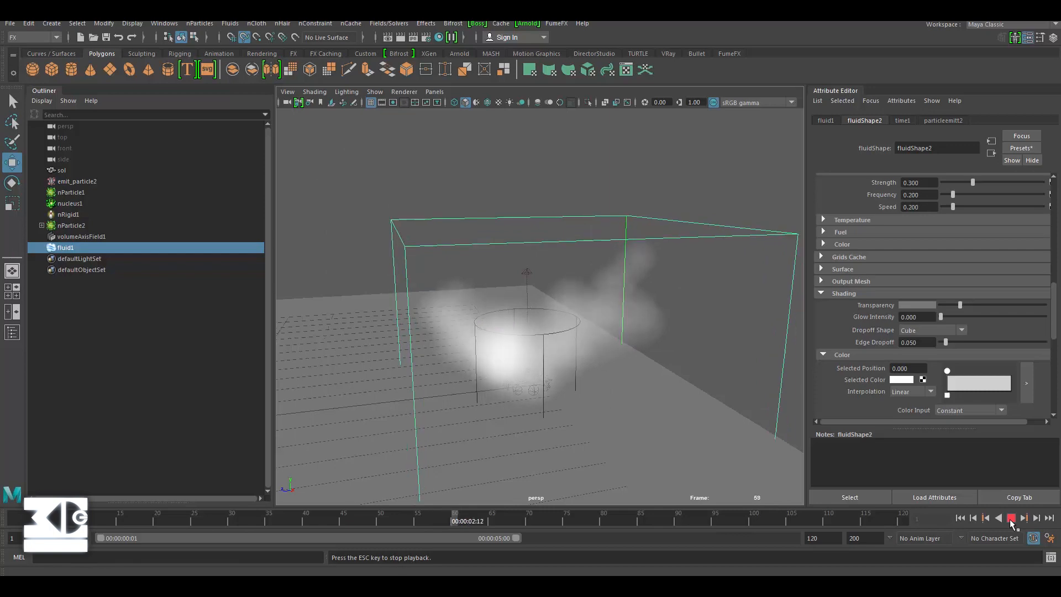
pyautogui.click(1011, 518)
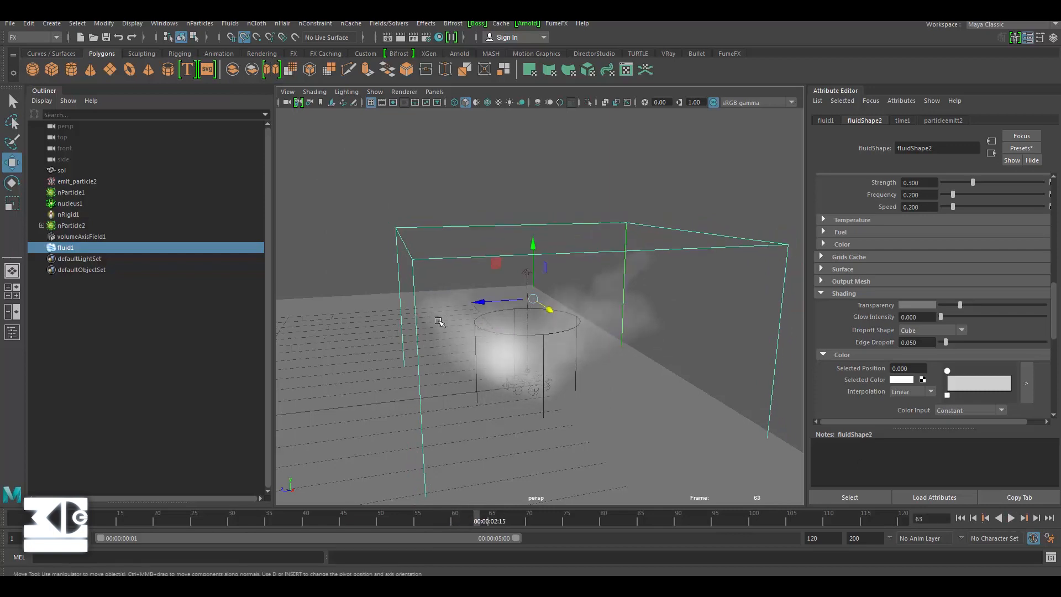
pyautogui.scroll(5, 586, 325)
pyautogui.scroll(-5, 578, 325)
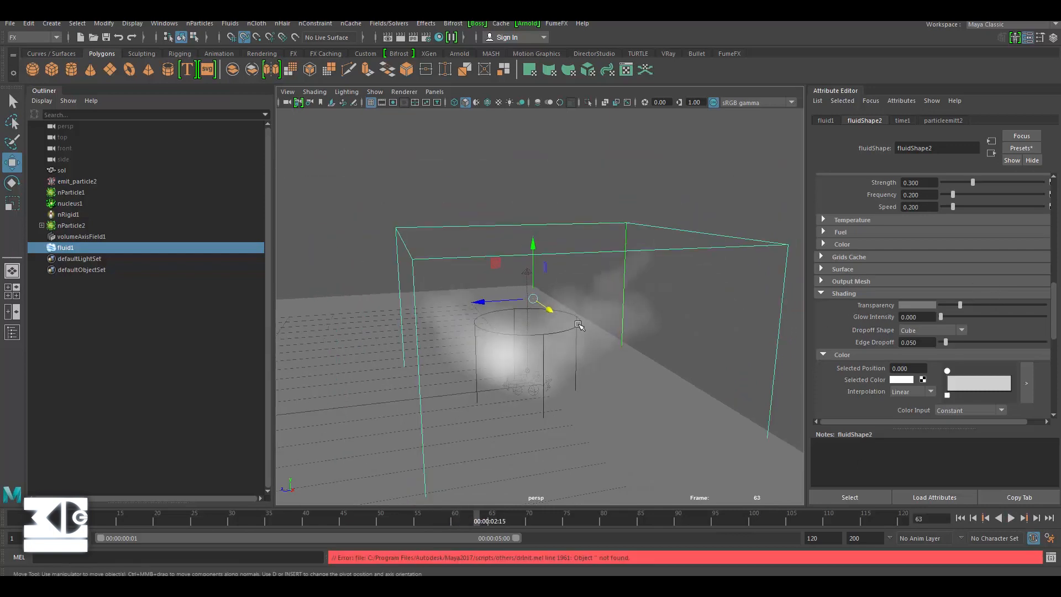
pyautogui.scroll(2, 579, 324)
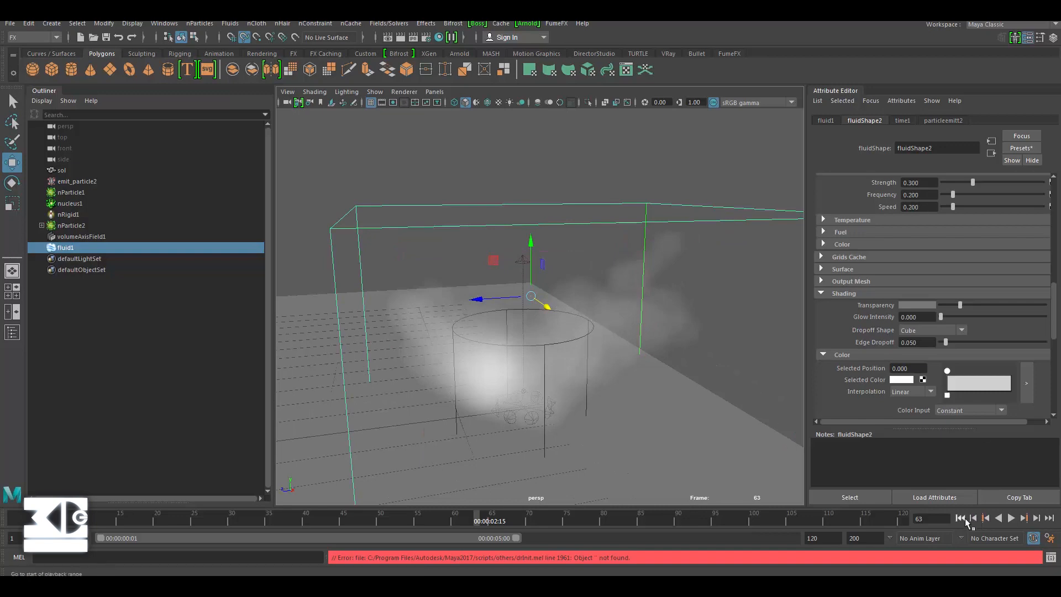
pyautogui.click(965, 519)
pyautogui.click(1011, 518)
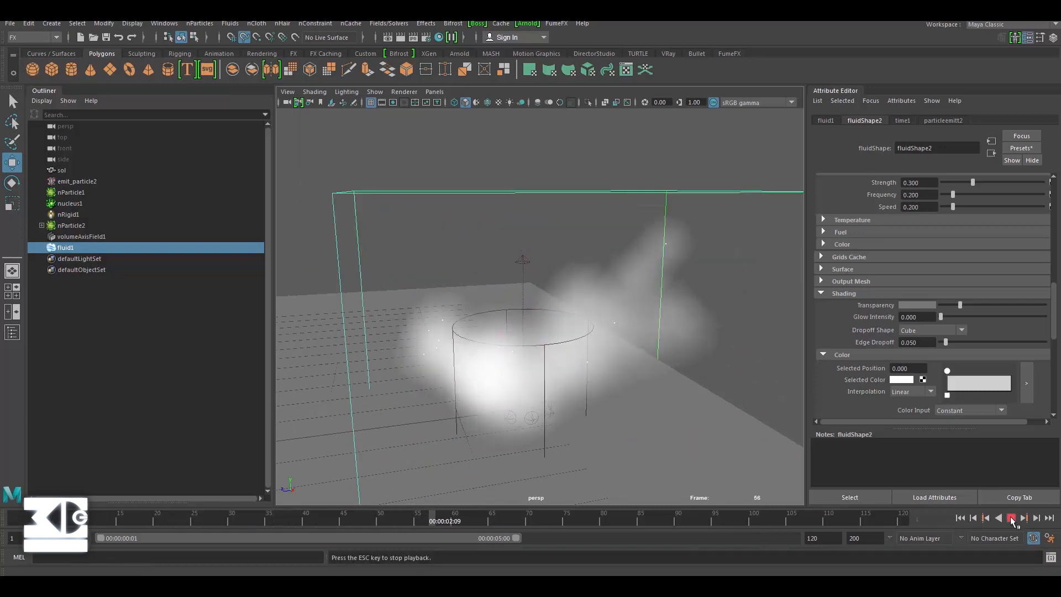
pyautogui.click(1011, 518)
# Try a Density Scale of 10 on the fluid and settle on 0.8
pyautogui.scroll(5, 882, 276)
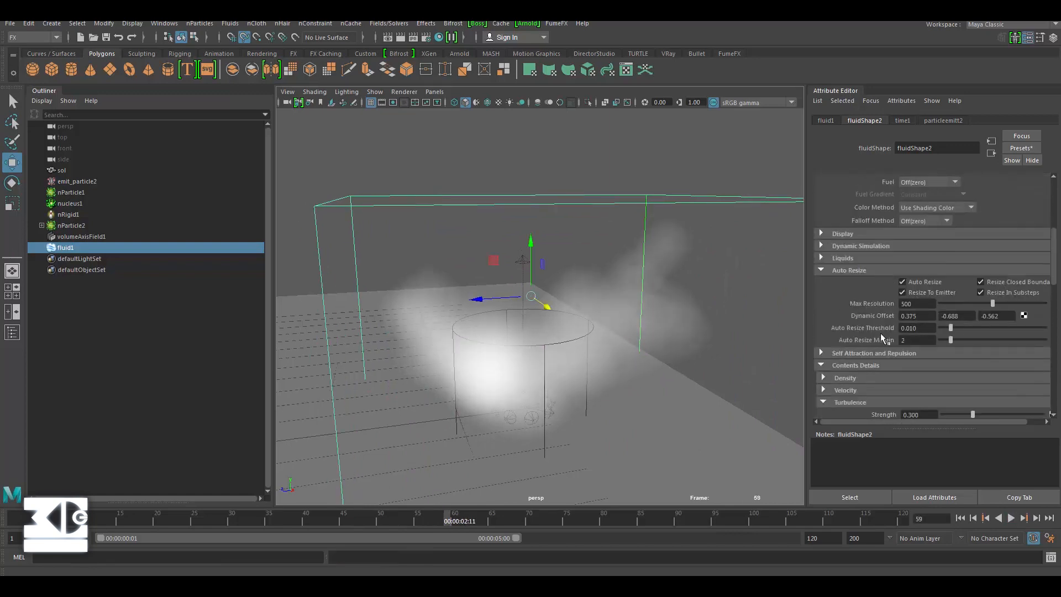
pyautogui.click(843, 378)
pyautogui.moveTo(928, 390); pyautogui.dragTo(846, 386)
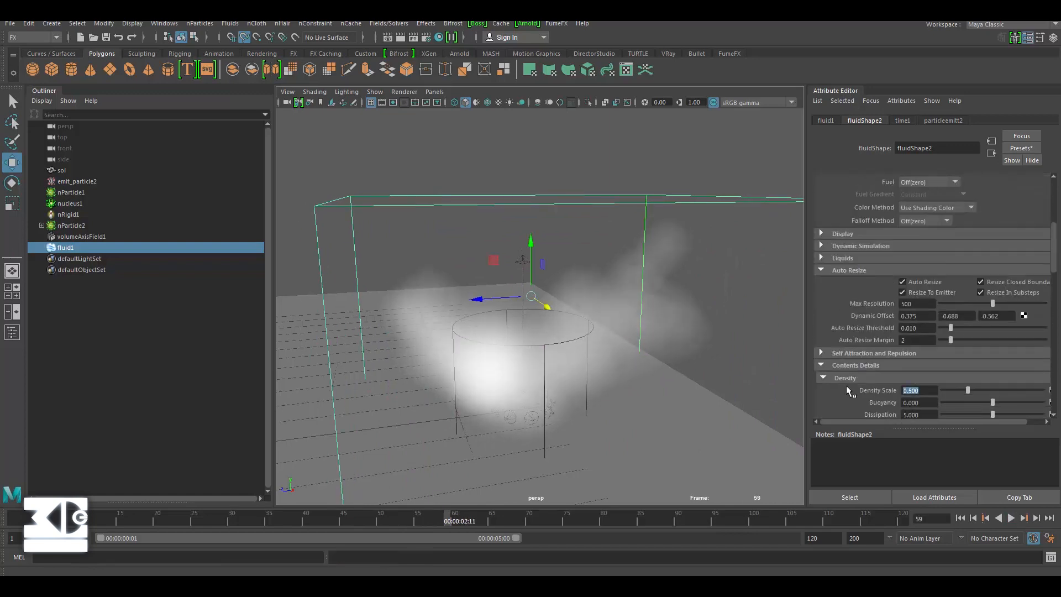
pyautogui.write('10')
pyautogui.press('Return')
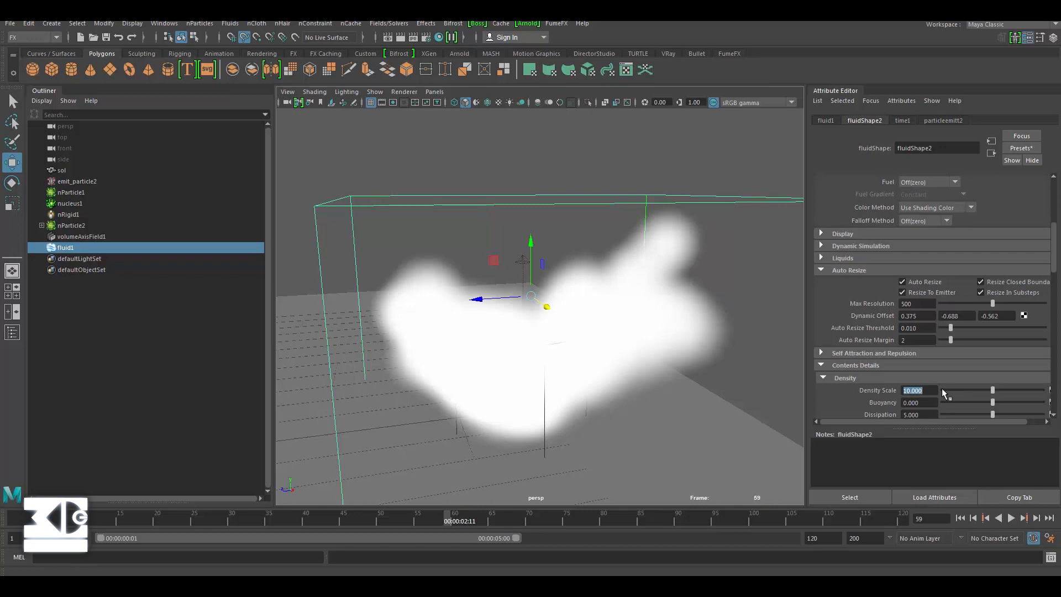
pyautogui.write('.8')
pyautogui.press('Return')
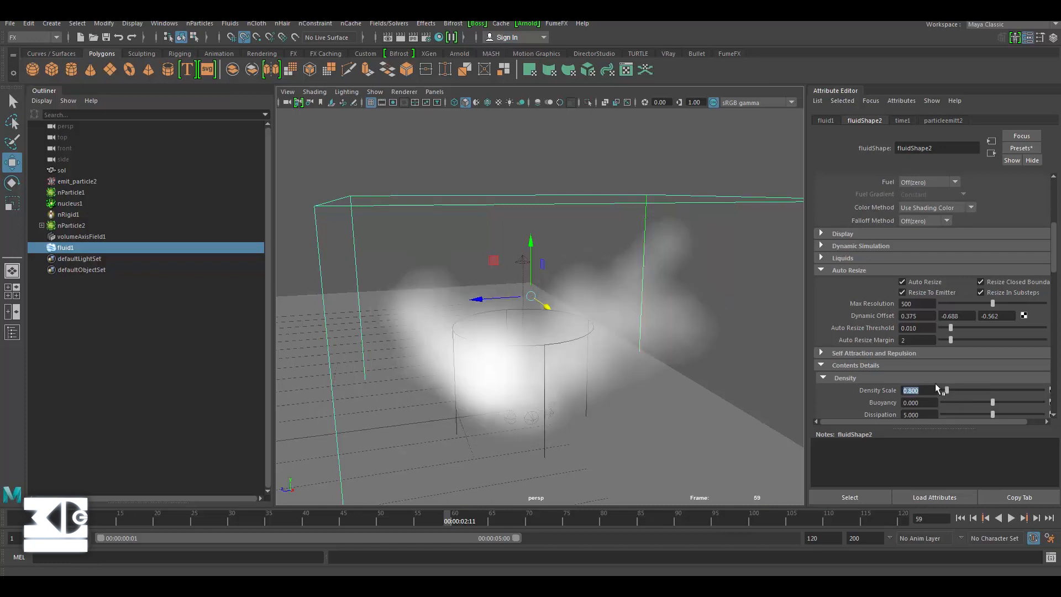
# Try a Density/Voxel/Sec of 5 on the fluid emitter and replay the simulation from the start
pyautogui.scroll(6, 855, 270)
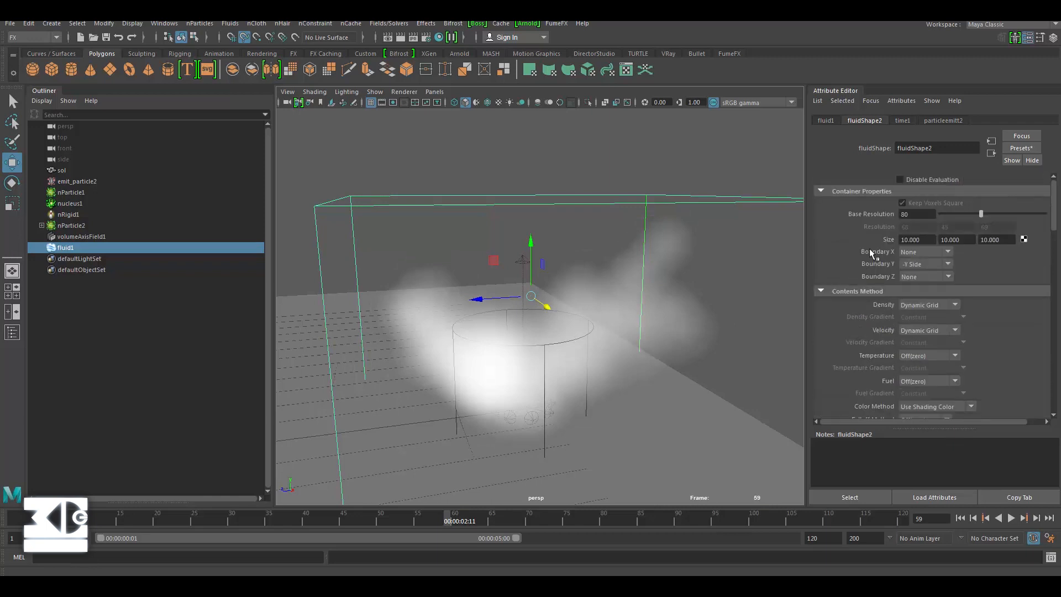
pyautogui.click(942, 120)
pyautogui.doubleClick(909, 248)
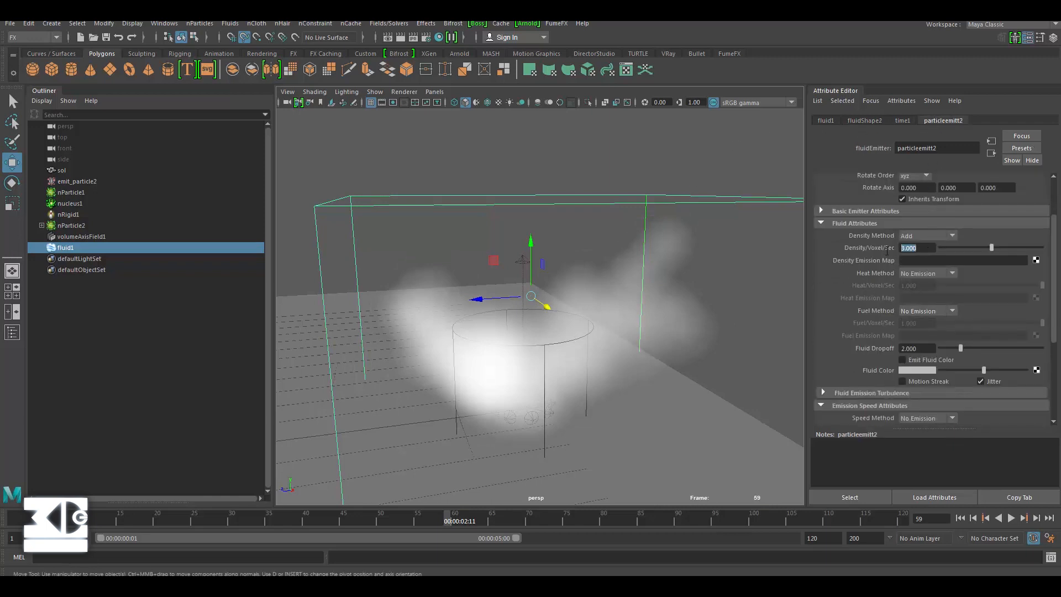
pyautogui.write('5')
pyautogui.click(960, 517)
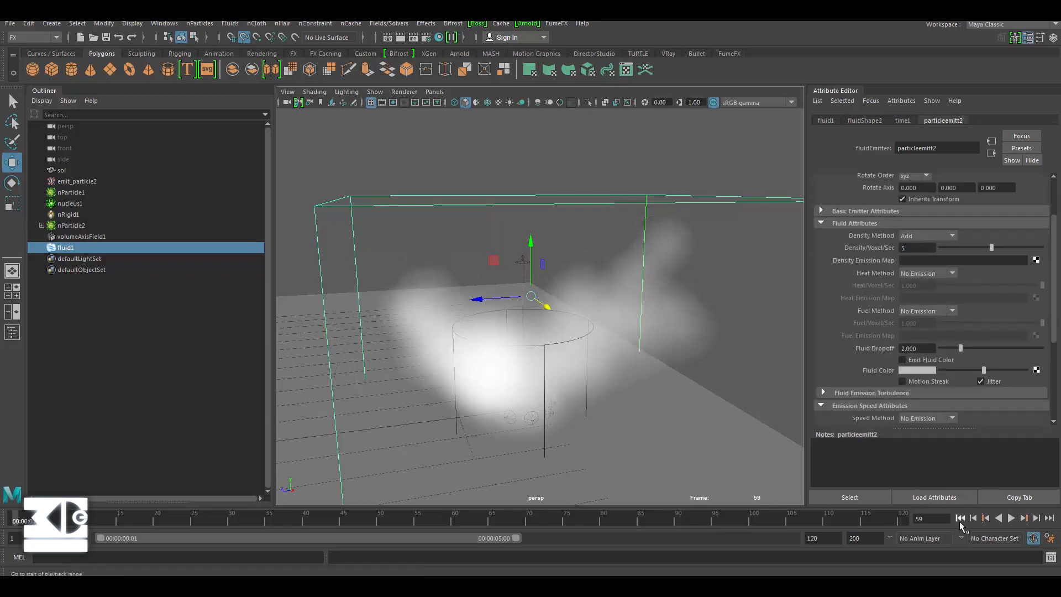
pyautogui.click(1011, 517)
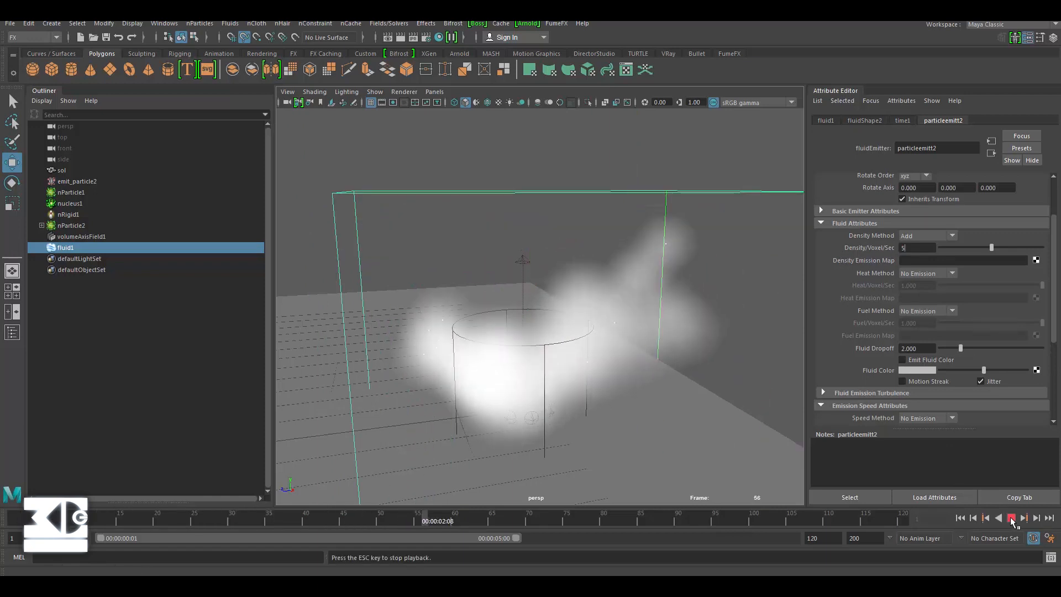
pyautogui.click(1011, 518)
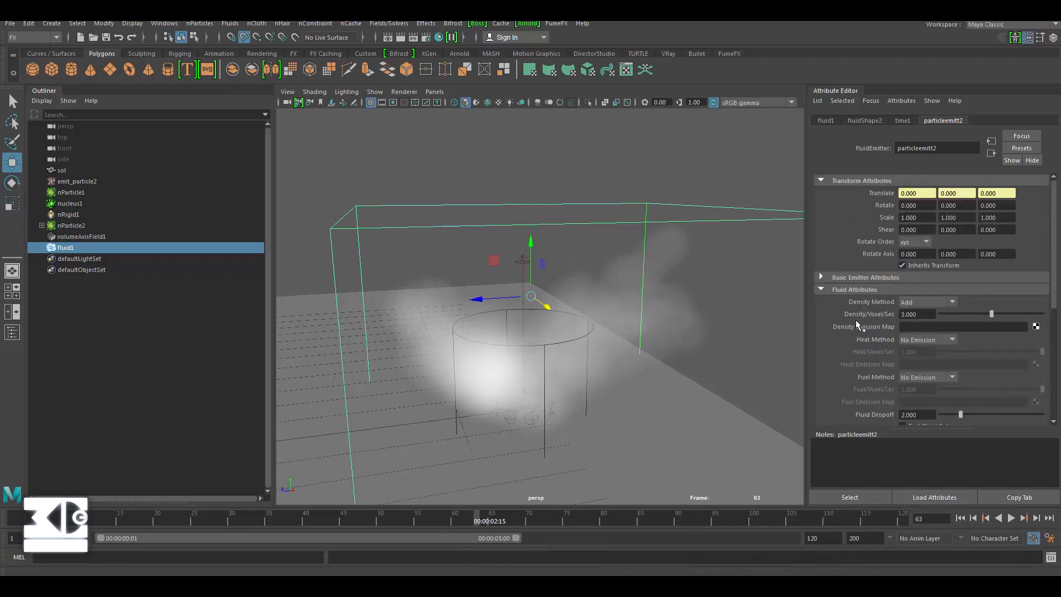
# Set the fluid emitter's Speed Method to Replace in its emission speed settings and return to the fluid shape's attributes
pyautogui.scroll(-5, 855, 319)
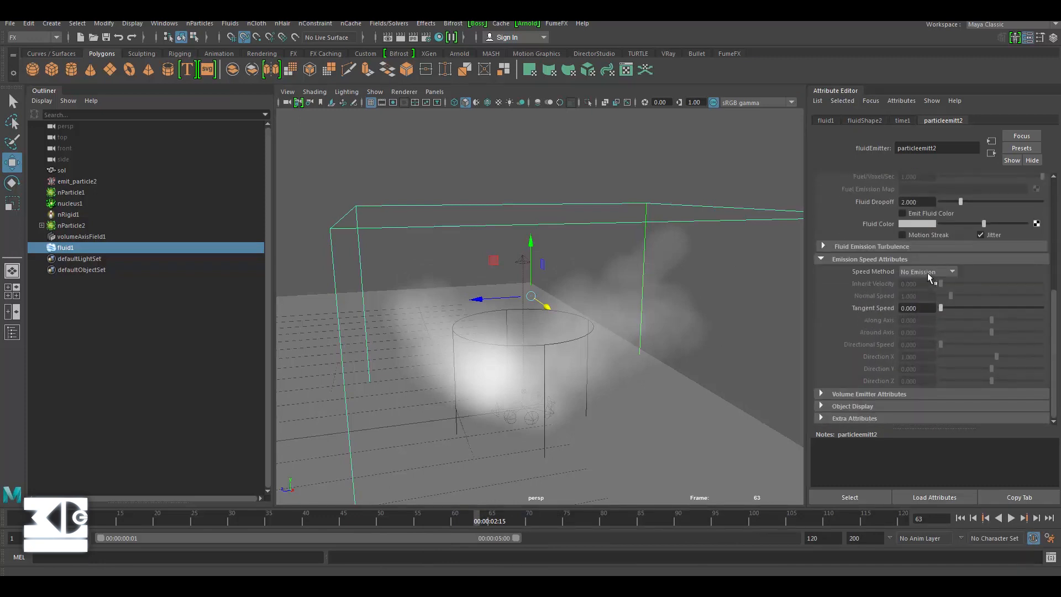
pyautogui.click(882, 259)
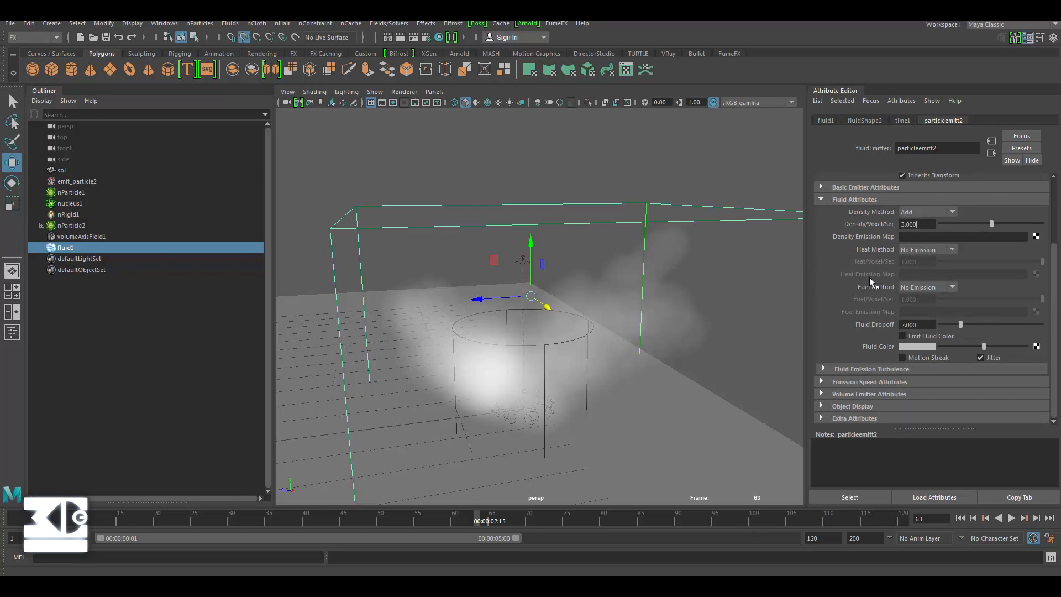
pyautogui.click(850, 377)
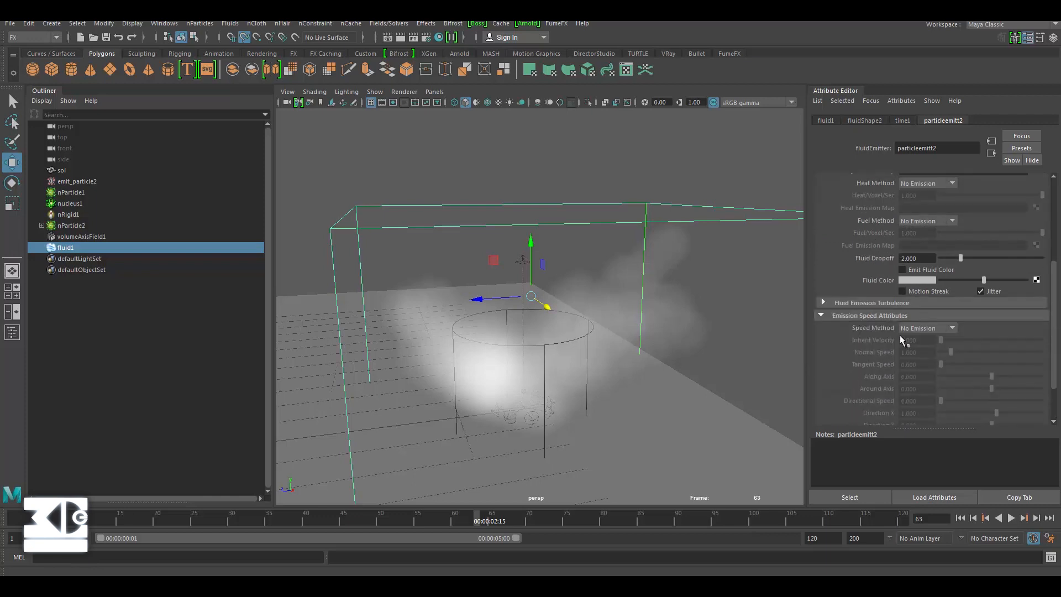
pyautogui.scroll(-2, 899, 334)
pyautogui.click(923, 271)
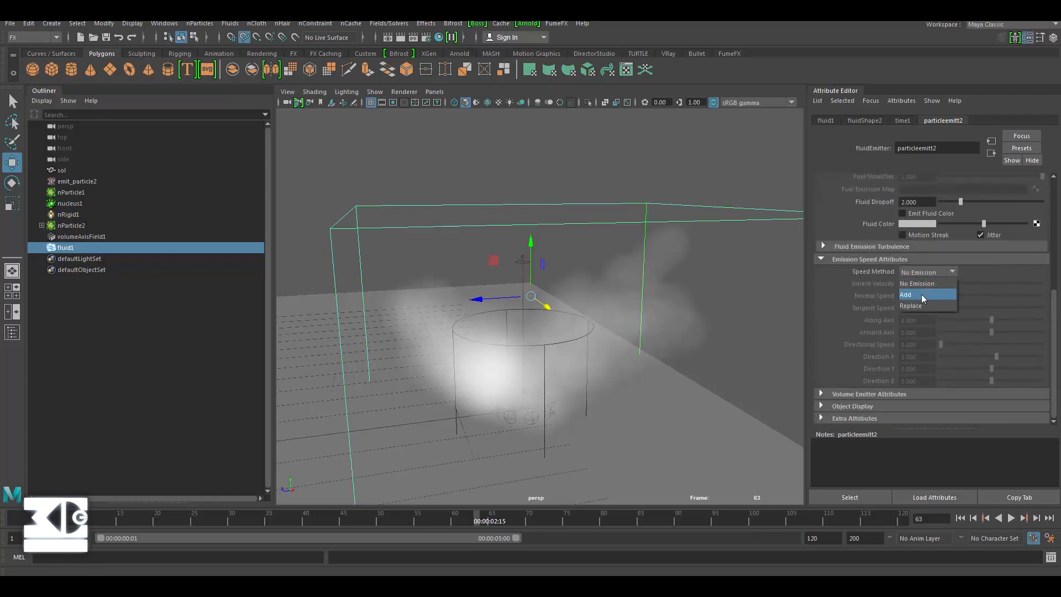
pyautogui.click(920, 293)
pyautogui.click(924, 274)
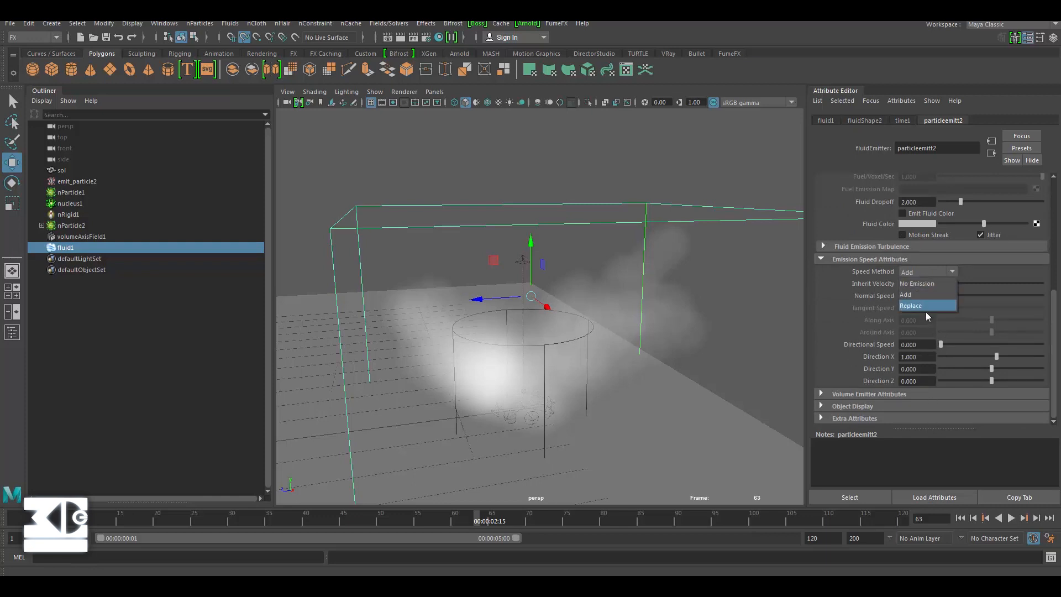
pyautogui.click(926, 311)
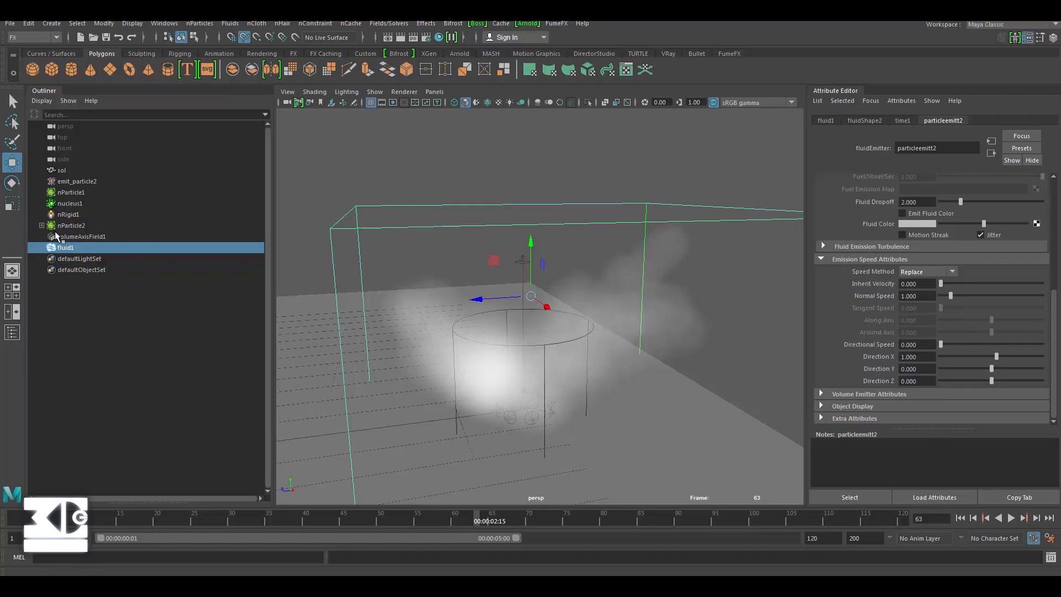
pyautogui.click(875, 120)
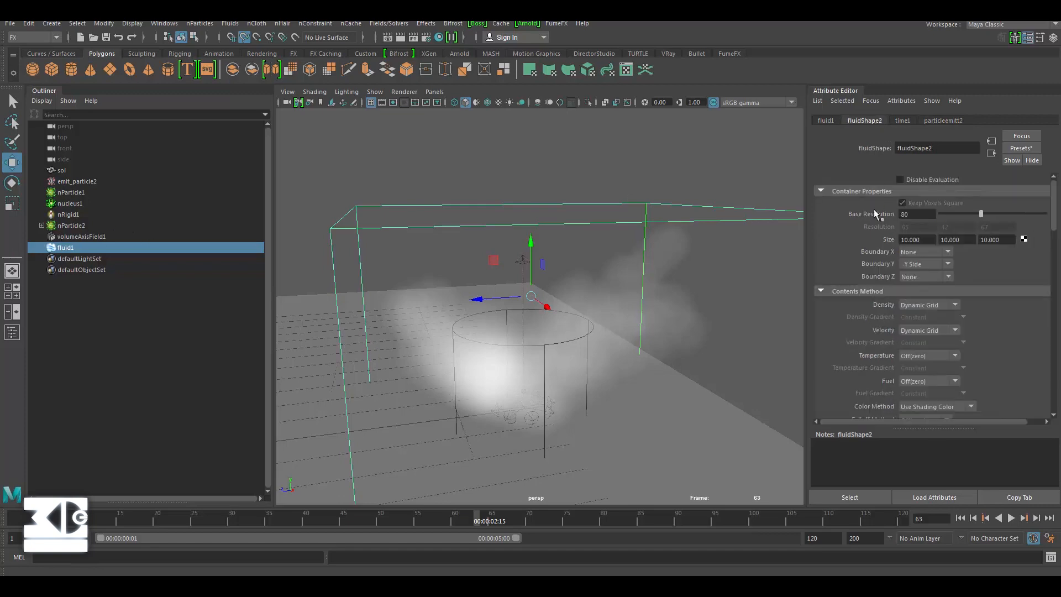
# Set the fluid's Damp to 0.015 and High Detail Solve to All Grids in its dynamic simulation settings
pyautogui.scroll(-5, 857, 279)
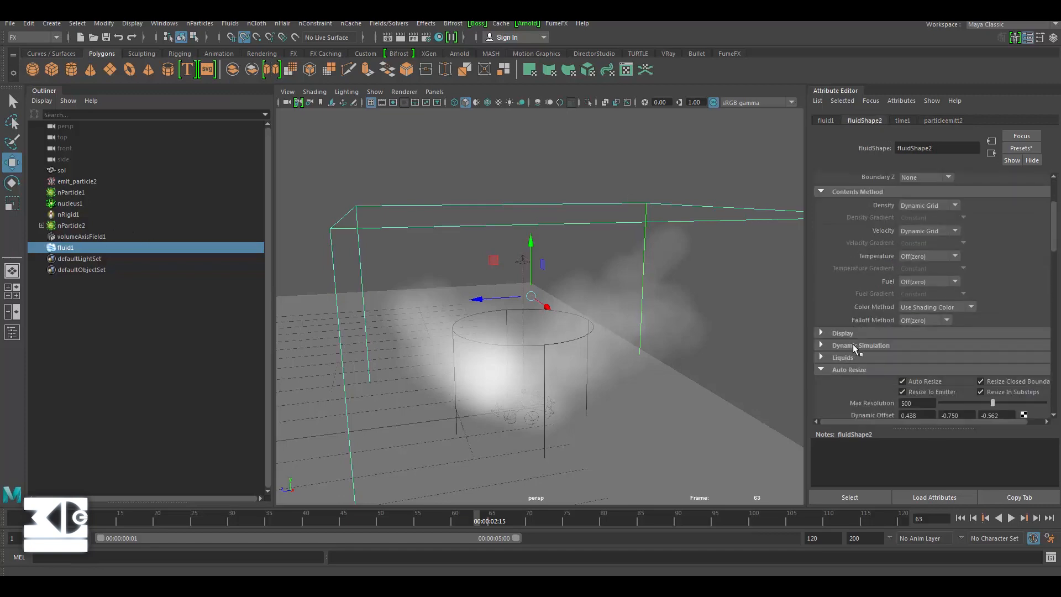
pyautogui.click(853, 344)
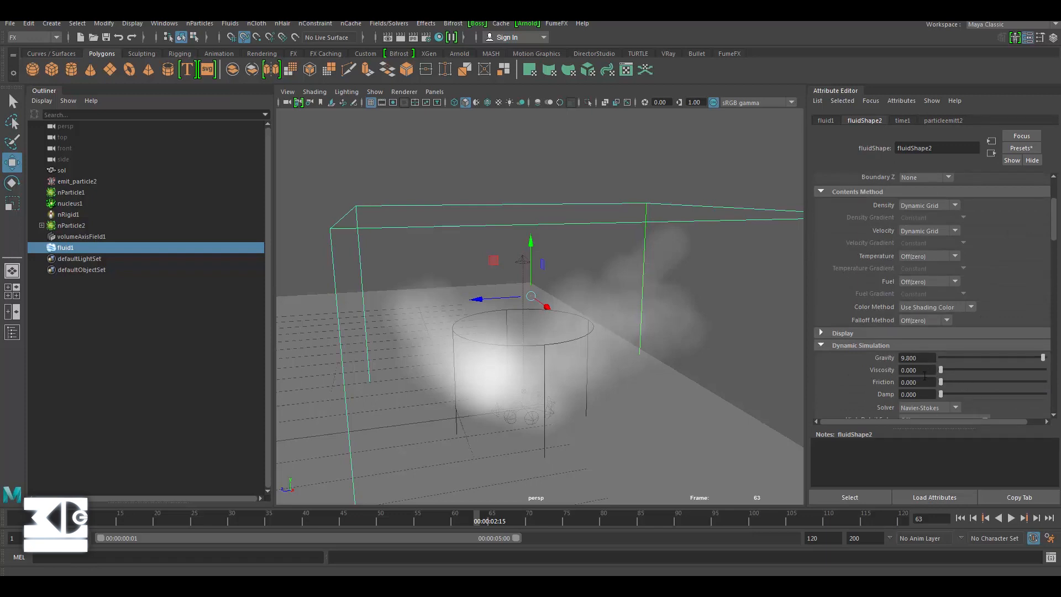
pyautogui.scroll(-2, 889, 384)
pyautogui.doubleClick(908, 360)
pyautogui.write('0.015')
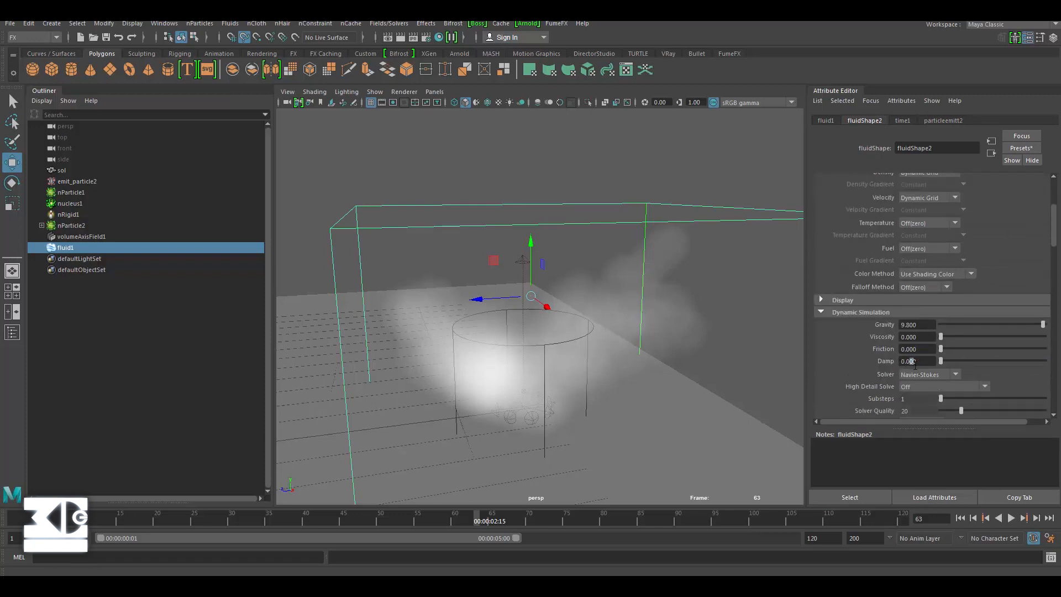
pyautogui.press('Return')
pyautogui.scroll(-5, 937, 368)
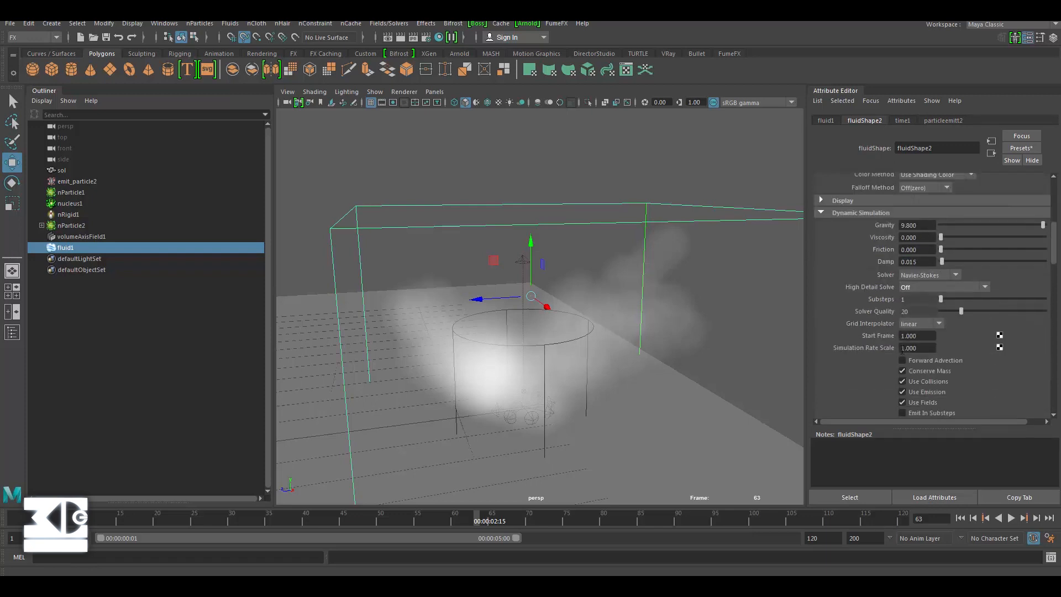
pyautogui.click(913, 287)
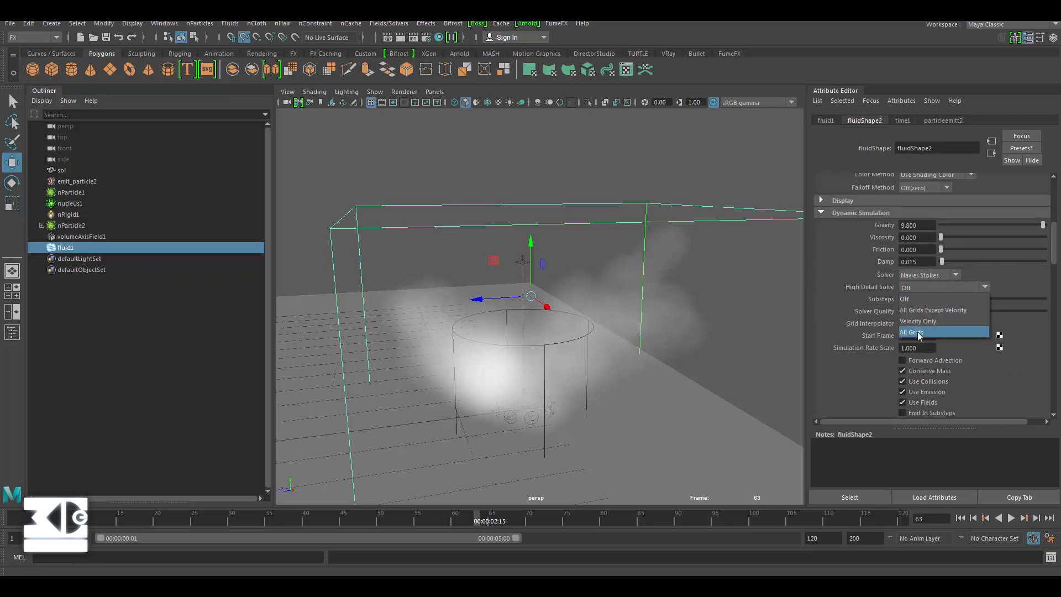
pyautogui.click(920, 333)
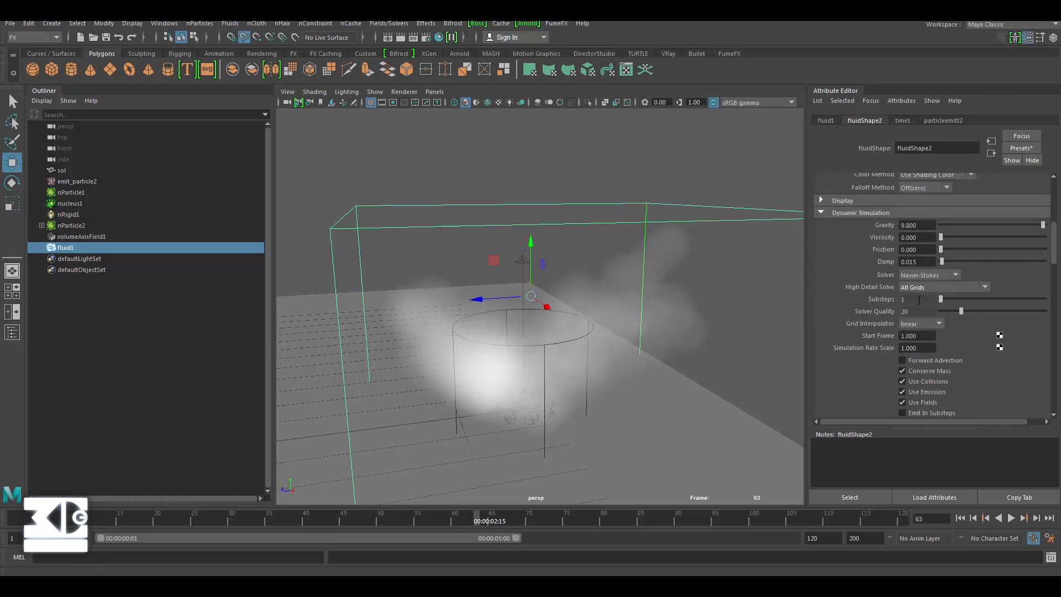
# Set the fluid's Substeps to 3 and Solver Quality to 150, and enable Emit In Substeps
pyautogui.doubleClick(918, 299)
pyautogui.write('3')
pyautogui.press('Return')
pyautogui.write('150')
pyautogui.press('Return')
pyautogui.scroll(-3, 878, 381)
pyautogui.click(860, 359)
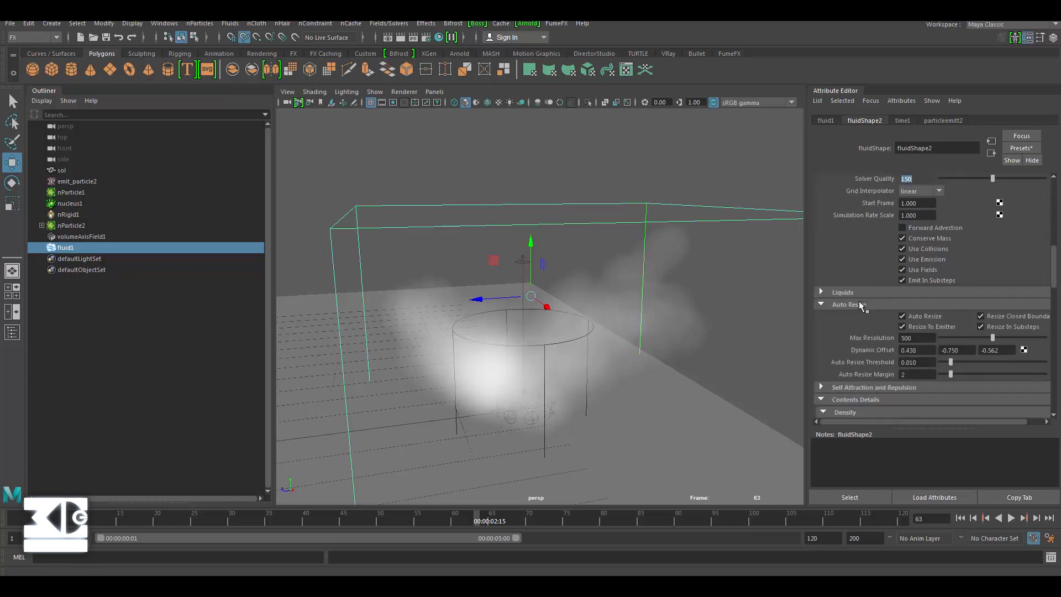
# Play the simulation from the first frame with the new solver settings and stop once the smoke has spread
pyautogui.scroll(-3, 864, 331)
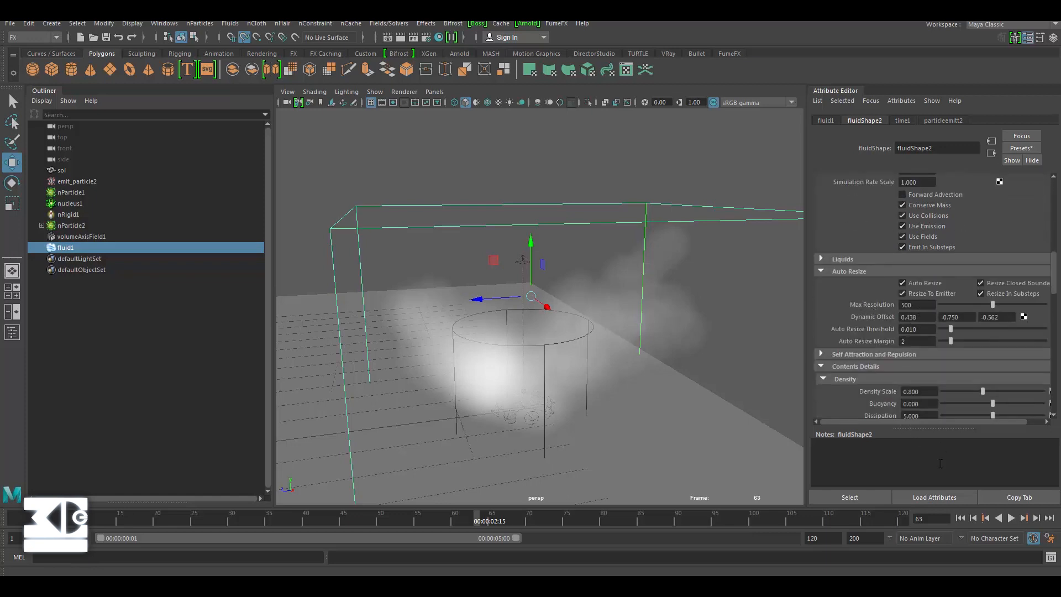
pyautogui.click(960, 518)
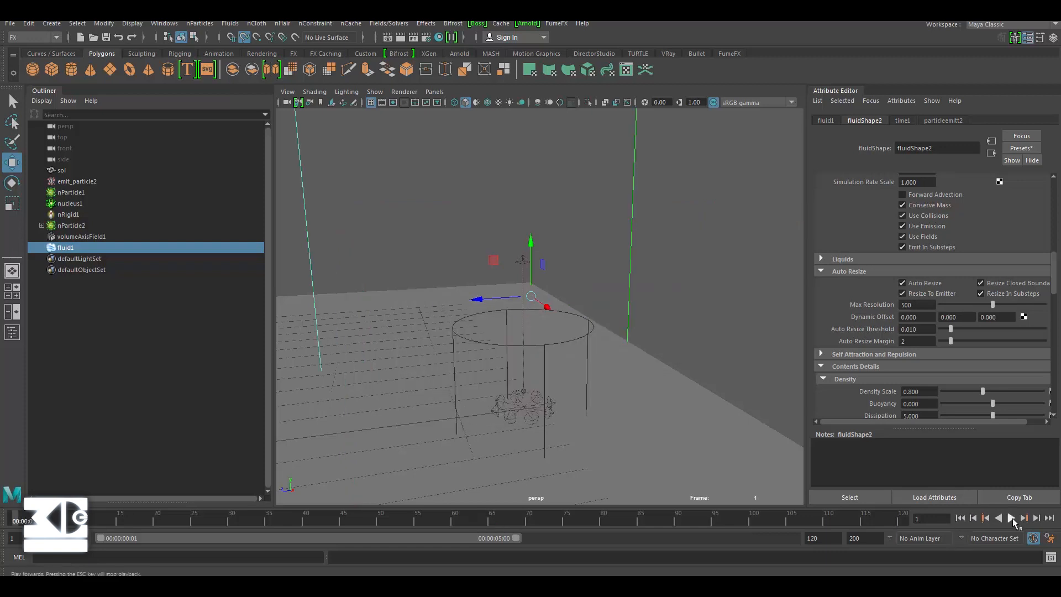
pyautogui.click(1010, 517)
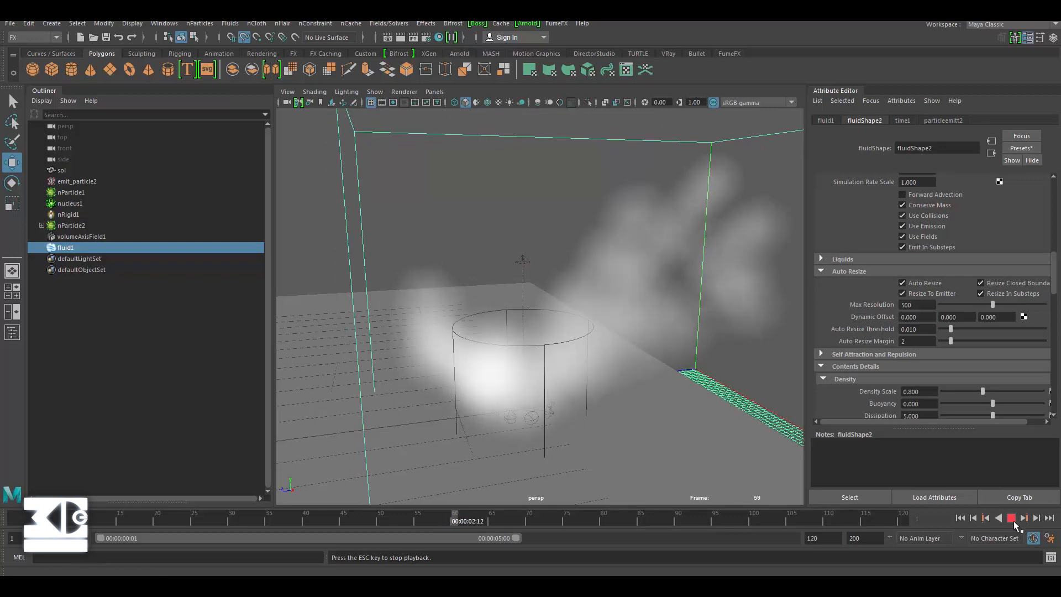
pyautogui.click(1012, 518)
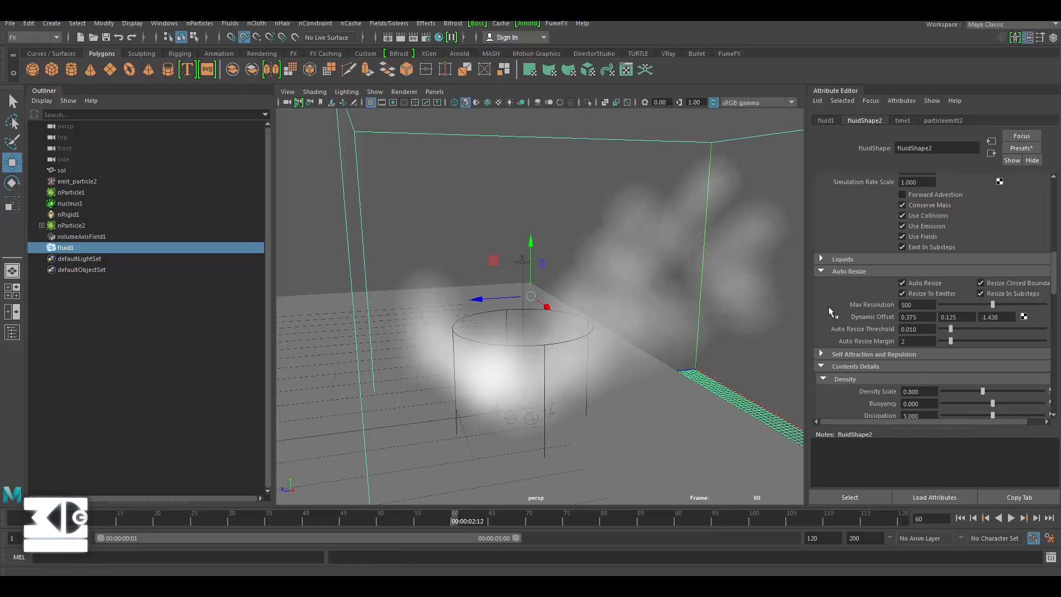
# Set the fluid's turbulence Strength to 1, Speed to 0.1 and Frequency to 0.1
pyautogui.scroll(-4, 843, 276)
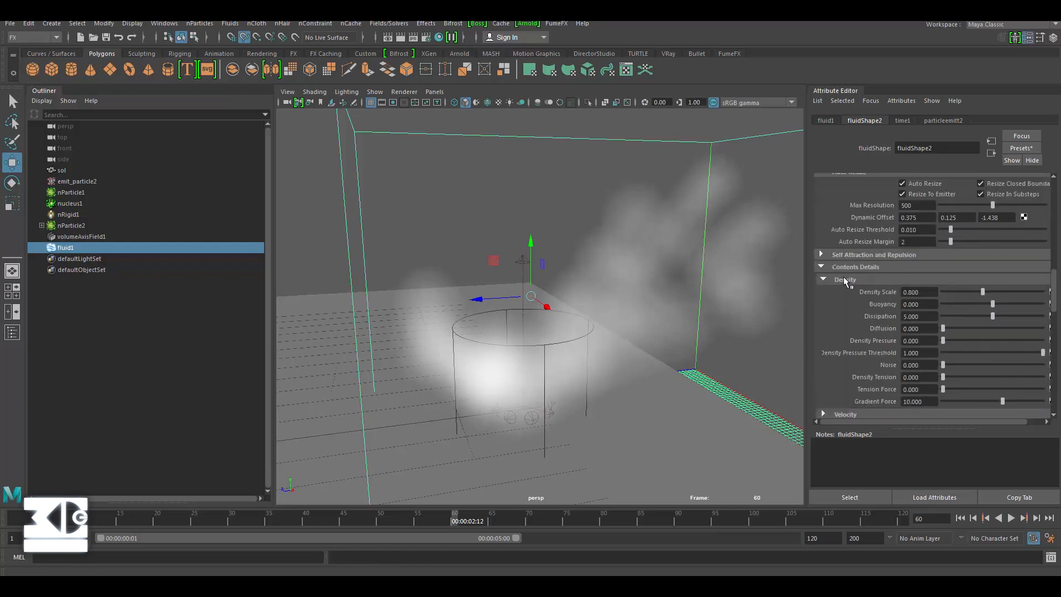
pyautogui.scroll(-5, 843, 277)
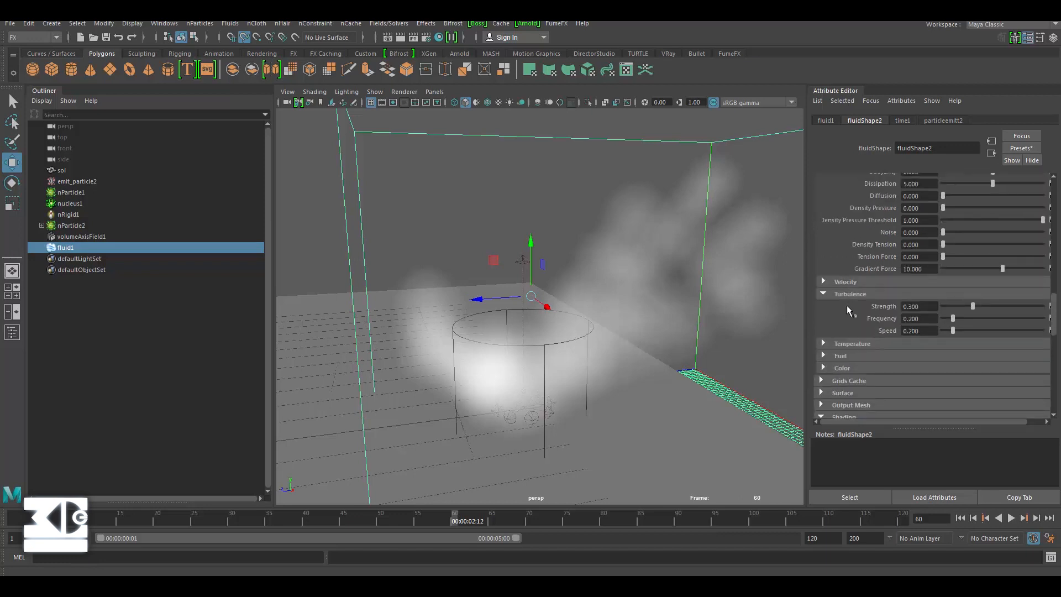
pyautogui.click(920, 306)
pyautogui.write('1')
pyautogui.press('Return')
pyautogui.click(908, 330)
pyautogui.write('0.1')
pyautogui.press('Return')
pyautogui.click(909, 318)
pyautogui.write('0.1')
pyautogui.press('Return')
# Set the fluid's Base Resolution to 50 and replay the simulation from the start
pyautogui.click(959, 517)
pyautogui.scroll(-3, 846, 358)
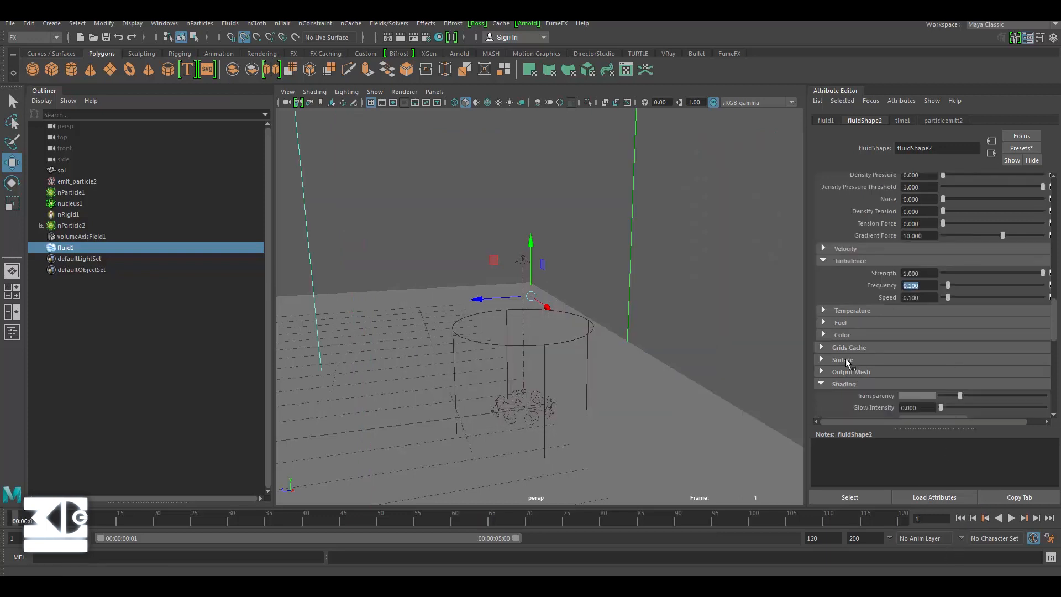
pyautogui.scroll(10, 845, 358)
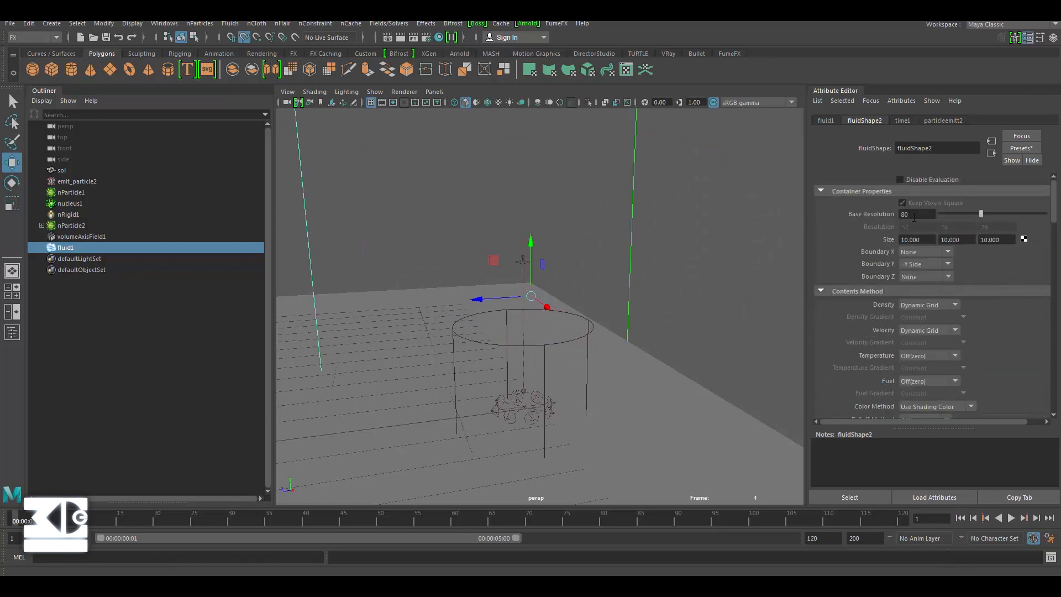
pyautogui.doubleClick(914, 215)
pyautogui.write('50')
pyautogui.press('Return')
pyautogui.click(1011, 517)
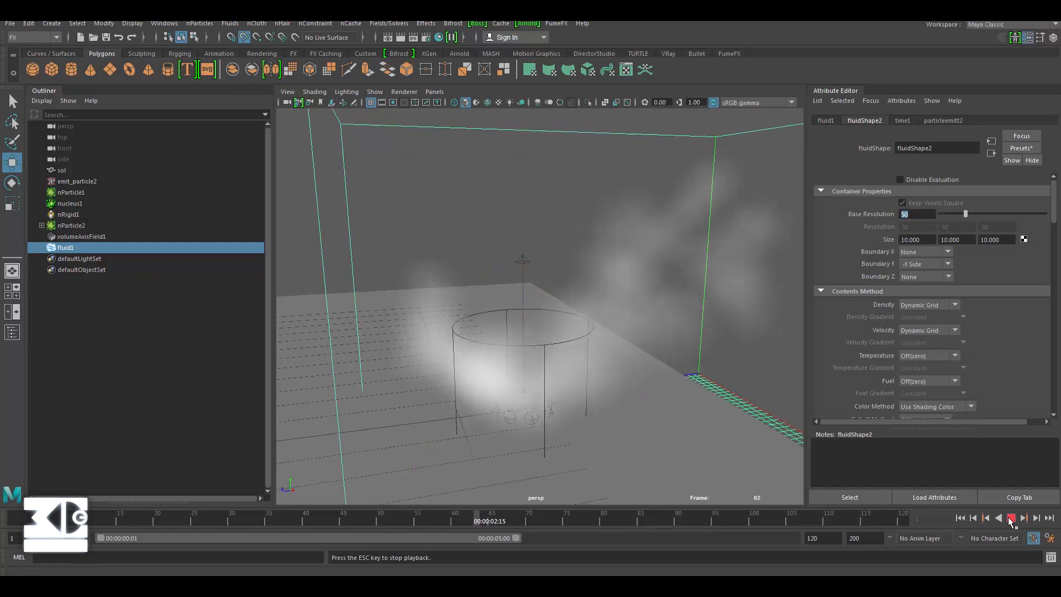
pyautogui.click(1011, 518)
# Review the fluid's dynamic simulation, density and turbulence settings, and run the simulation again from the first frame
pyautogui.scroll(-3, 843, 309)
pyautogui.scroll(-3, 844, 305)
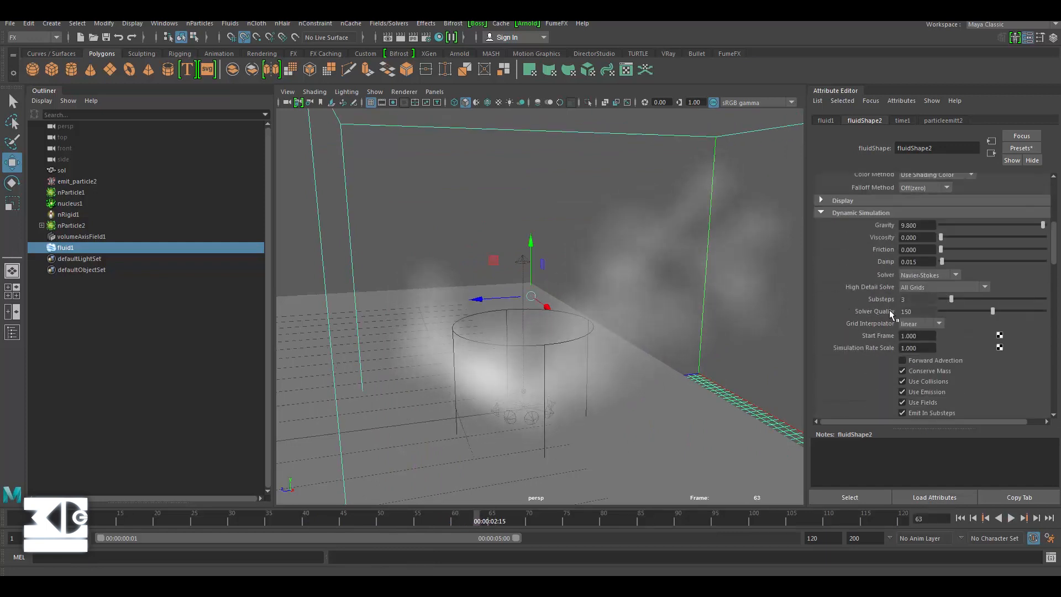
pyautogui.click(826, 211)
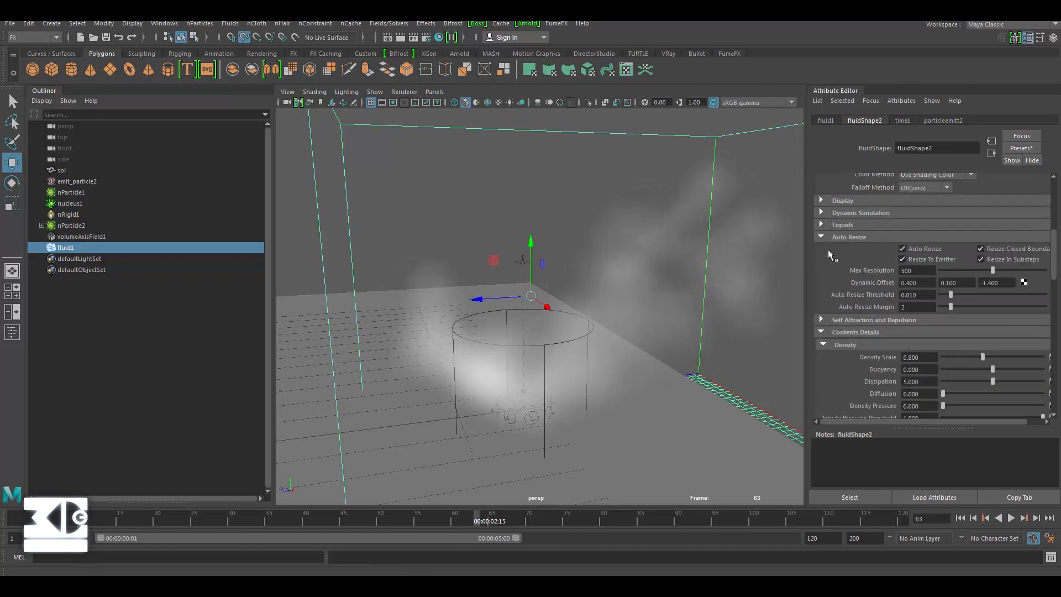
pyautogui.scroll(-5, 828, 250)
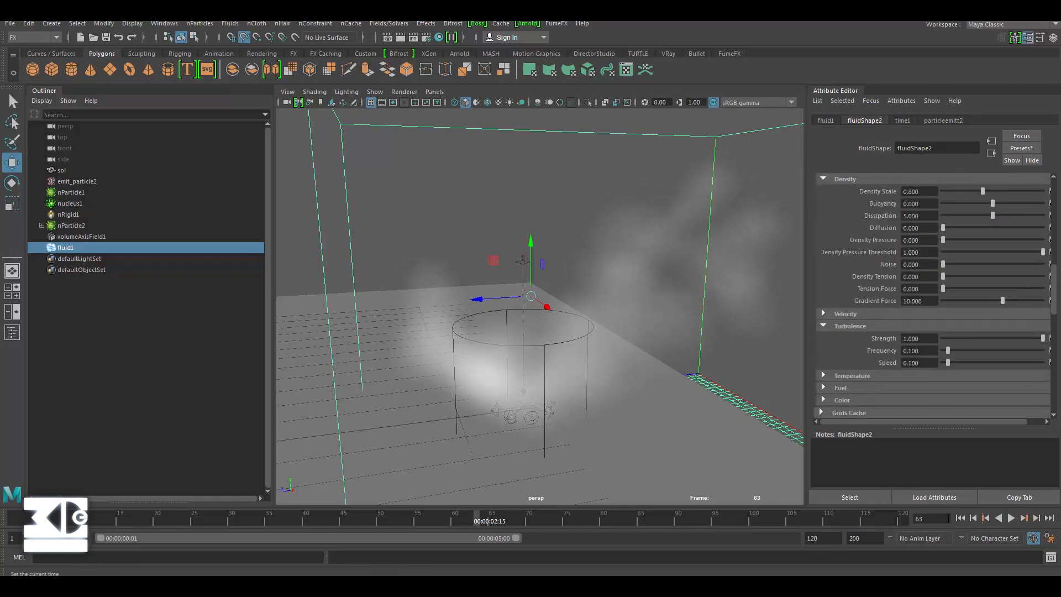
pyautogui.scroll(-1, 867, 325)
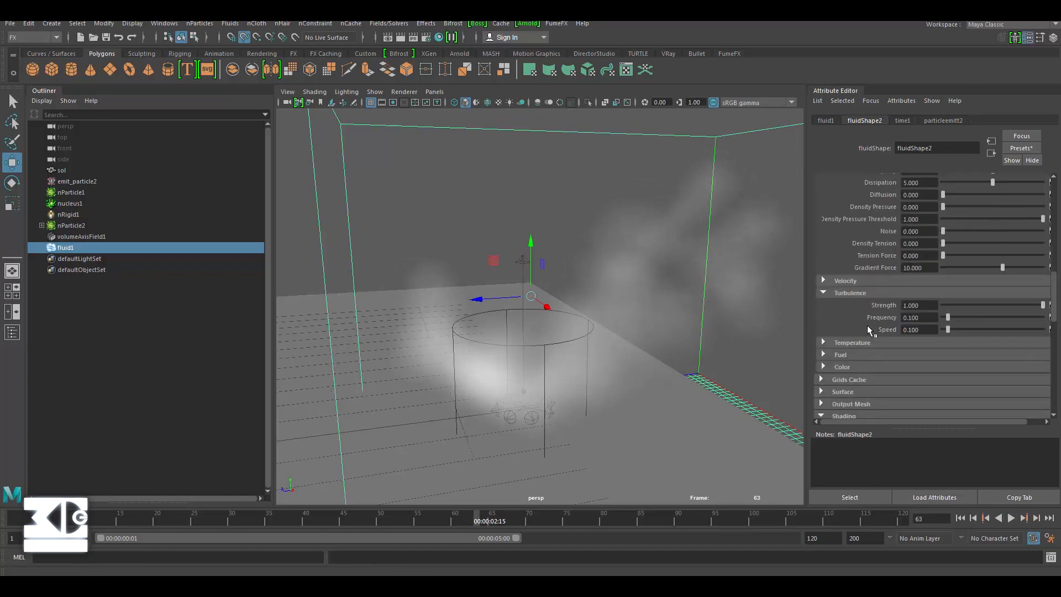
pyautogui.click(960, 518)
pyautogui.click(1010, 518)
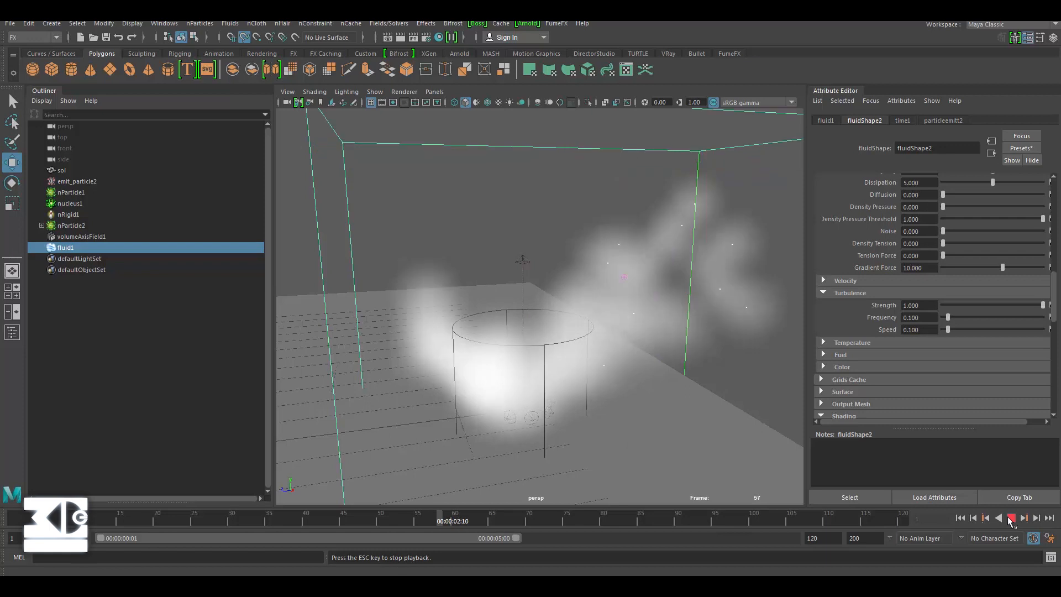
pyautogui.click(1010, 518)
# Set the fluid emitter's Turbulence to 3 and Detail Turbulence to 0.5 in its fluid emission turbulence settings
pyautogui.click(943, 120)
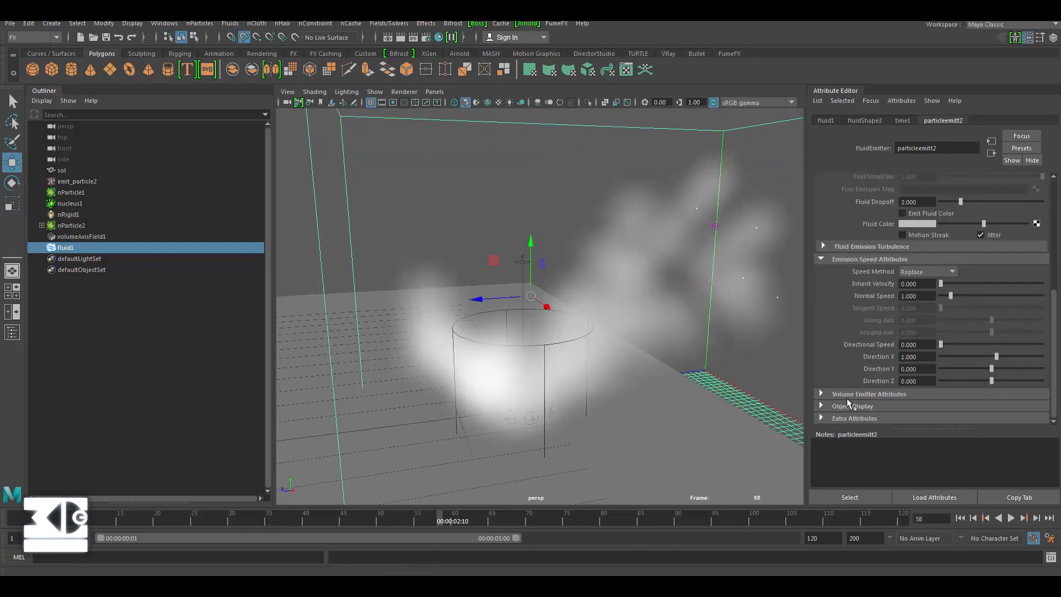
pyautogui.click(829, 257)
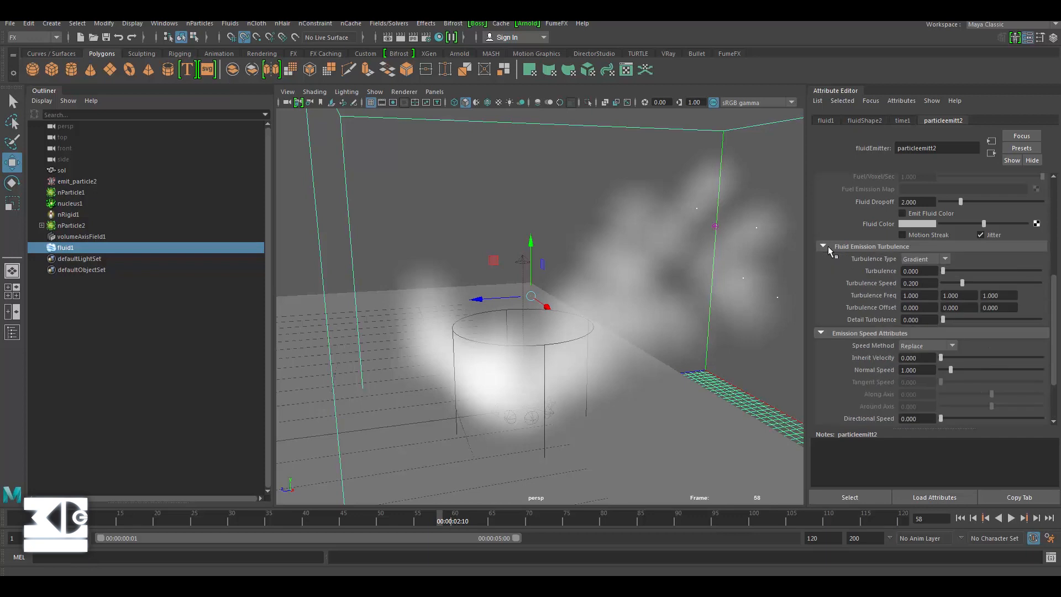
pyautogui.click(834, 332)
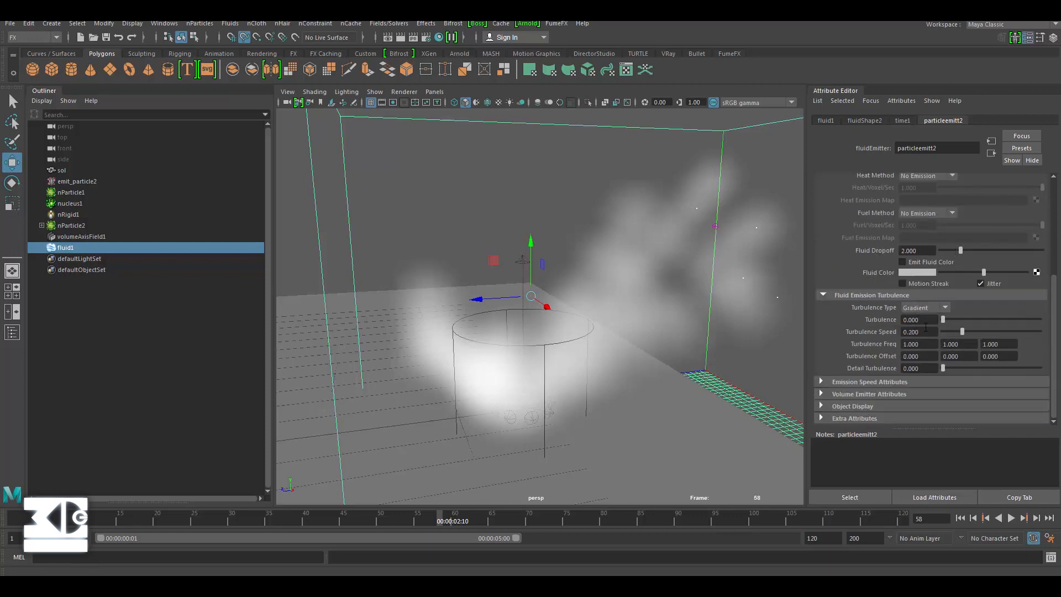
pyautogui.moveTo(920, 320); pyautogui.dragTo(831, 316)
pyautogui.write('3')
pyautogui.press('Return')
pyautogui.click(938, 368)
pyautogui.moveTo(901, 371); pyautogui.dragTo(827, 370)
pyautogui.write('.5')
pyautogui.press('Return')
# Replay the simulation from the start to examine the effect of the emission turbulence on the smoke
pyautogui.click(959, 518)
pyautogui.click(1012, 517)
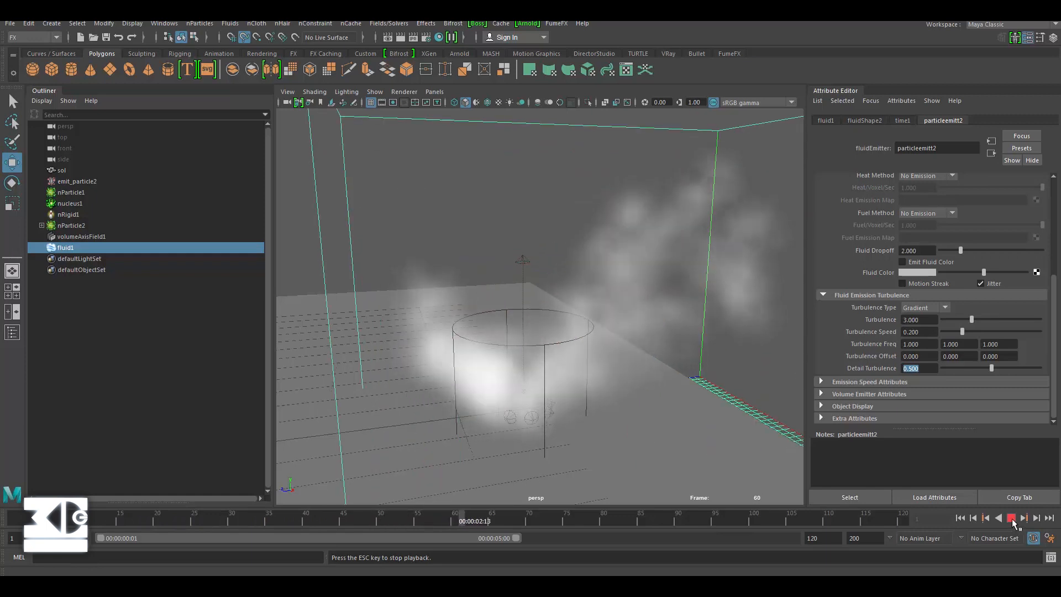
pyautogui.click(1010, 519)
# Set the fluid shape's Base Resolution to 150 and return the simulation to the first frame
pyautogui.scroll(5, 864, 369)
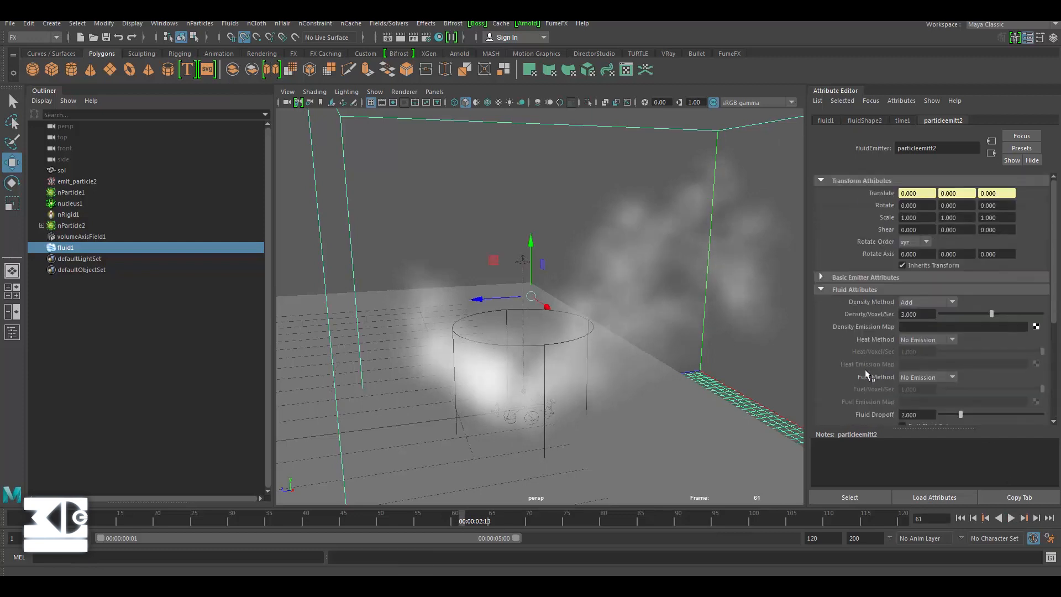
pyautogui.click(870, 121)
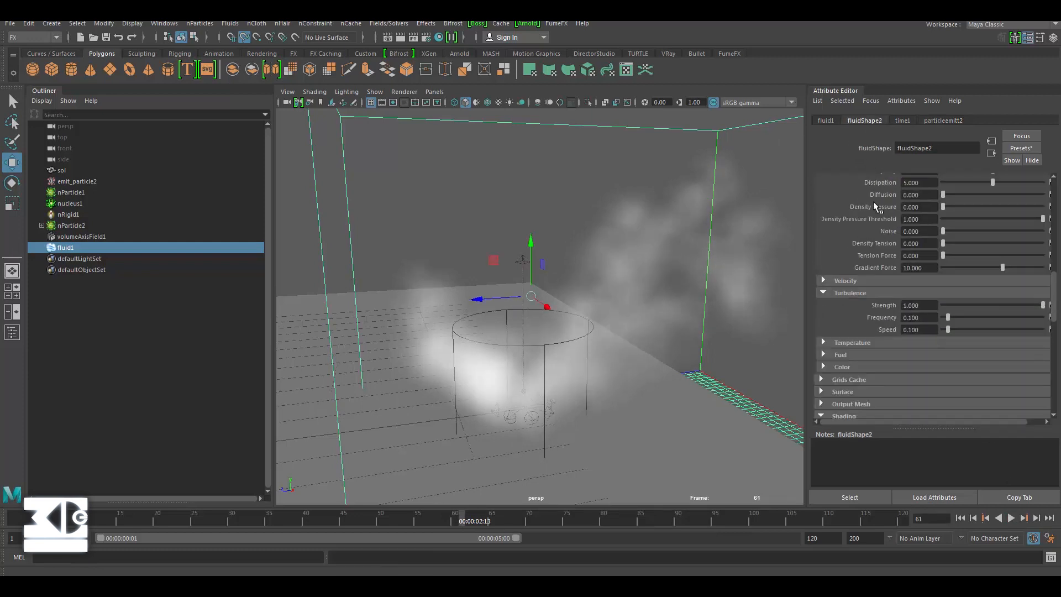
pyautogui.scroll(5, 877, 273)
pyautogui.moveTo(911, 213); pyautogui.dragTo(834, 217)
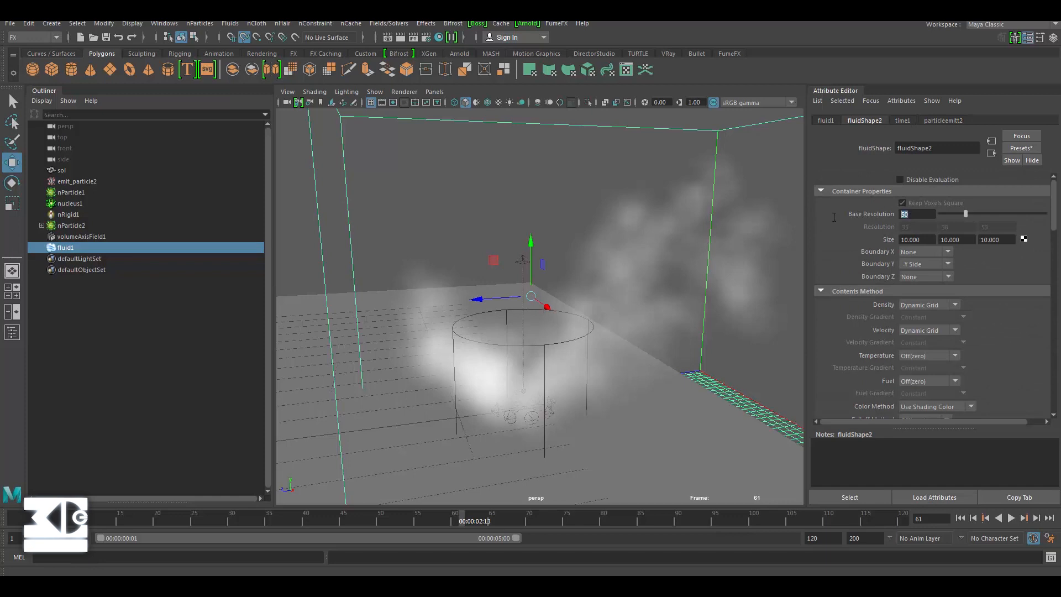
pyautogui.write('10')
pyautogui.press('BackSpace')
pyautogui.write('50')
pyautogui.press('Return')
pyautogui.click(960, 519)
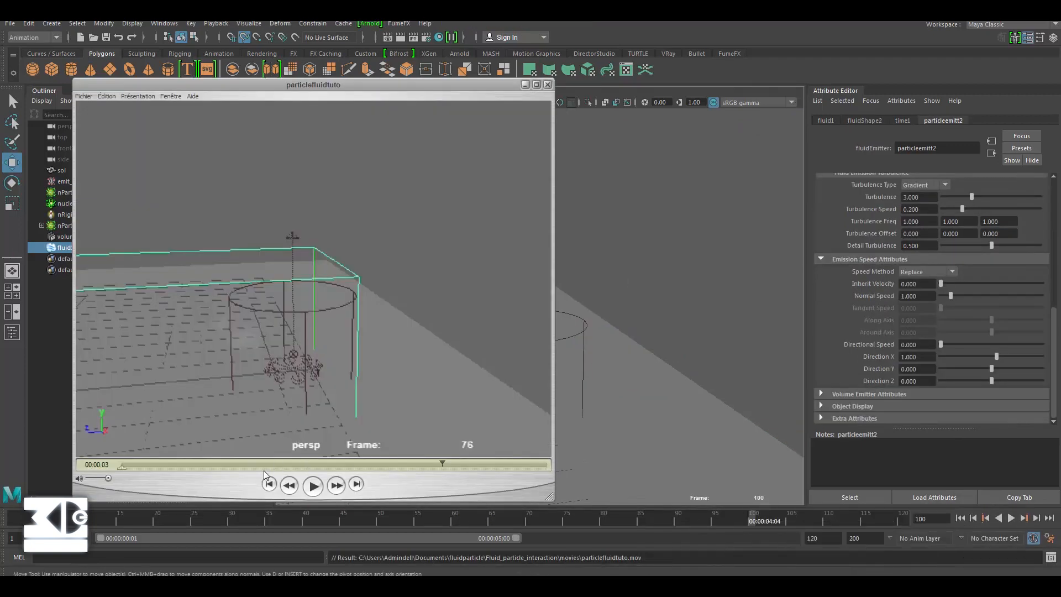
# Play the particlefluidtuto preview movie twice from its beginning and examine the smoke's shape and detail
pyautogui.moveTo(213, 465); pyautogui.dragTo(121, 465)
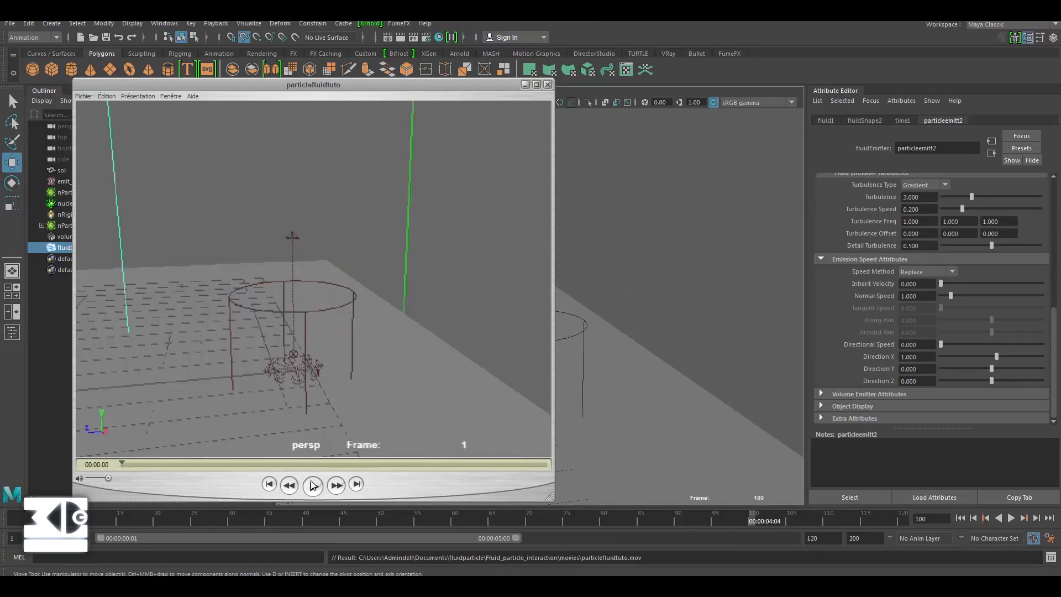
pyautogui.click(312, 484)
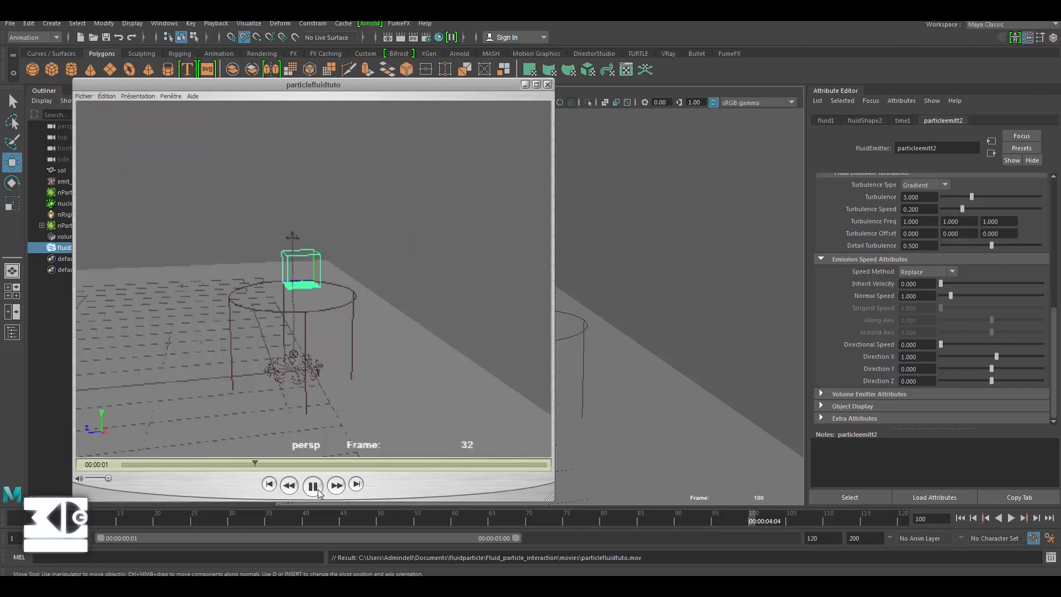
pyautogui.click(317, 489)
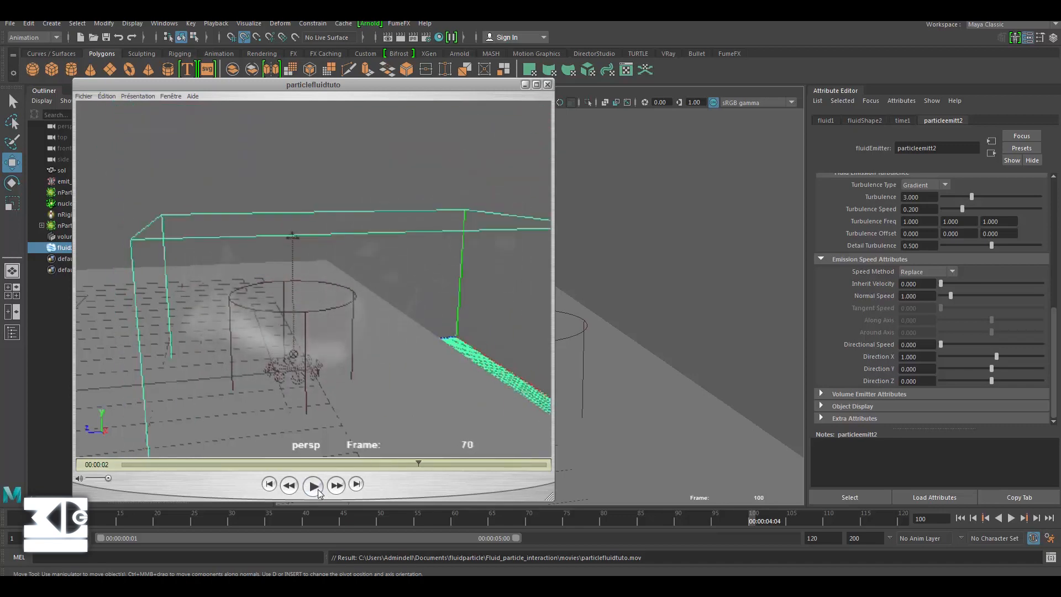
pyautogui.click(123, 464)
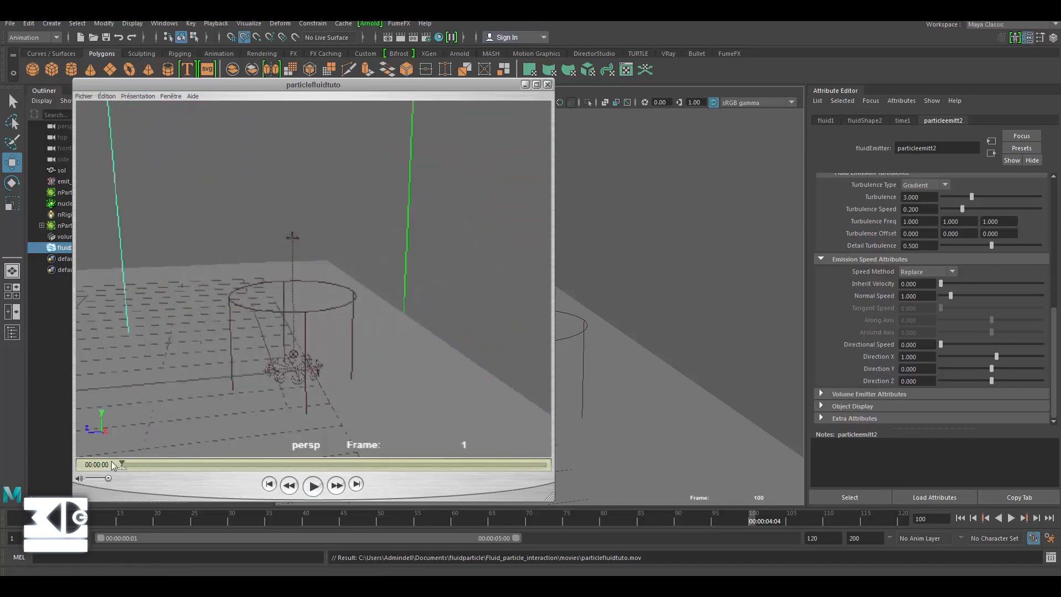
pyautogui.click(312, 485)
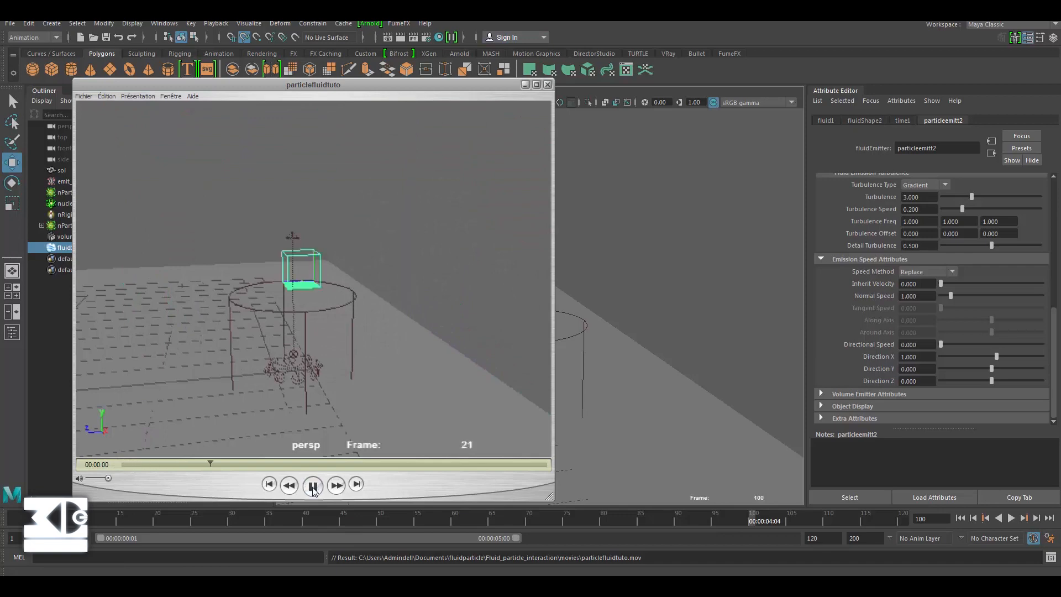
pyautogui.click(312, 486)
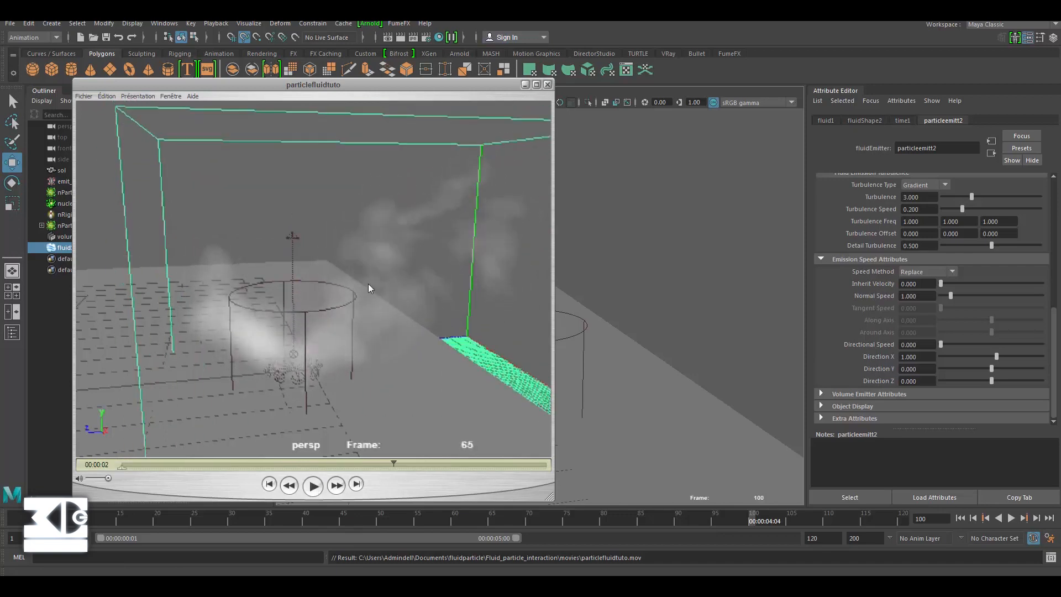
# Put away the preview movie, select the particleemitt2 fluid emitter under nParticle2, and set its Normal Speed to 0.5
pyautogui.click(523, 85)
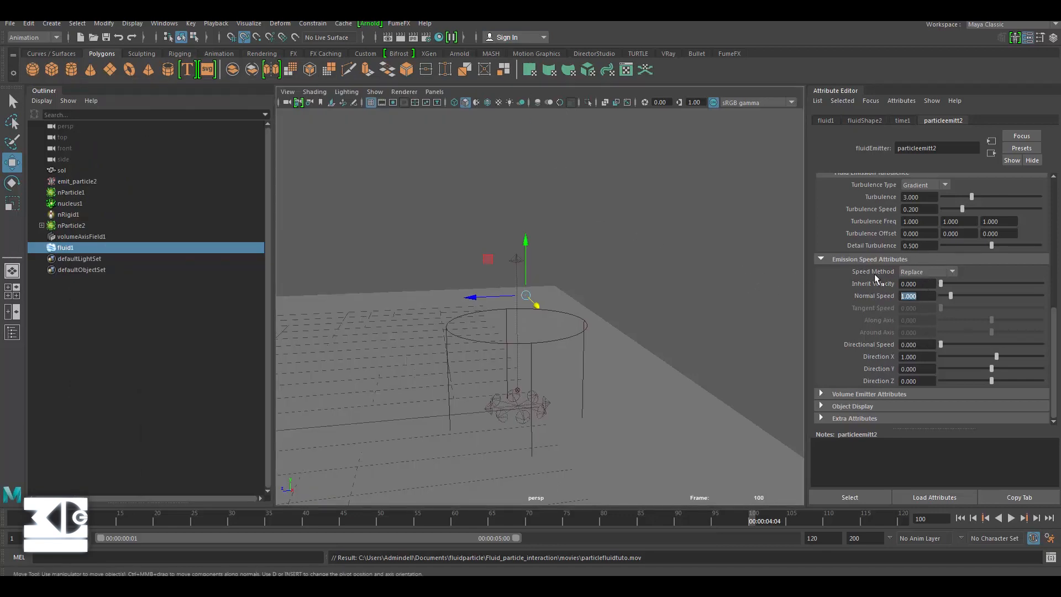
pyautogui.click(917, 273)
pyautogui.scroll(10, 969, 287)
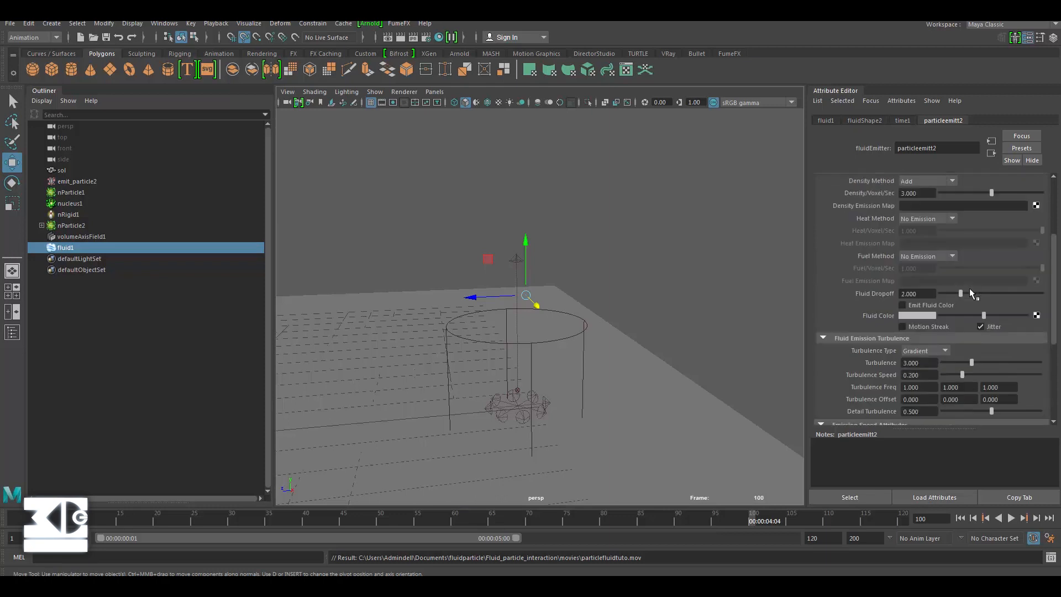
pyautogui.scroll(-10, 969, 288)
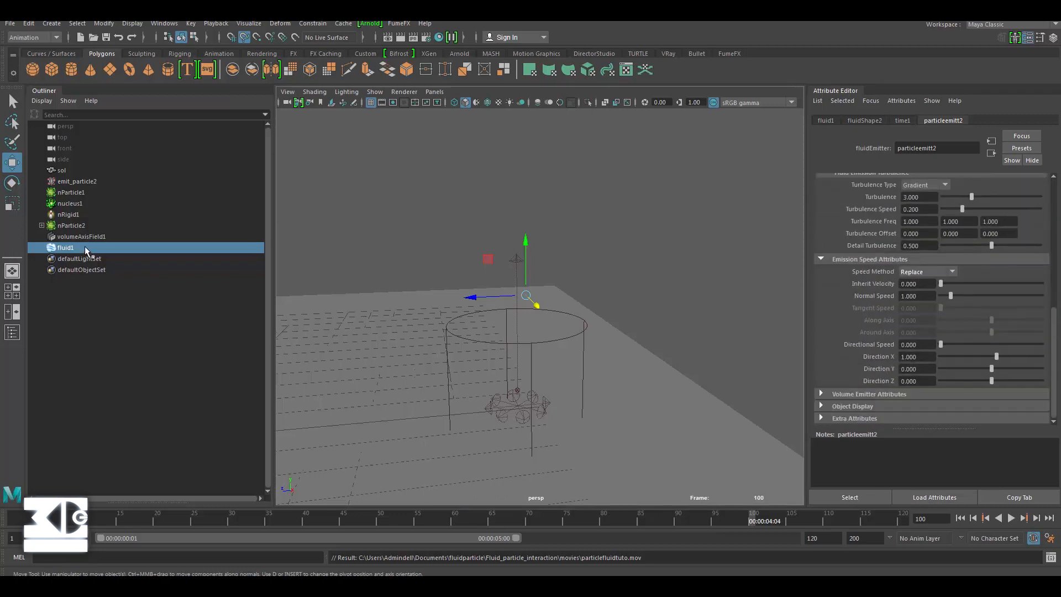
pyautogui.click(41, 225)
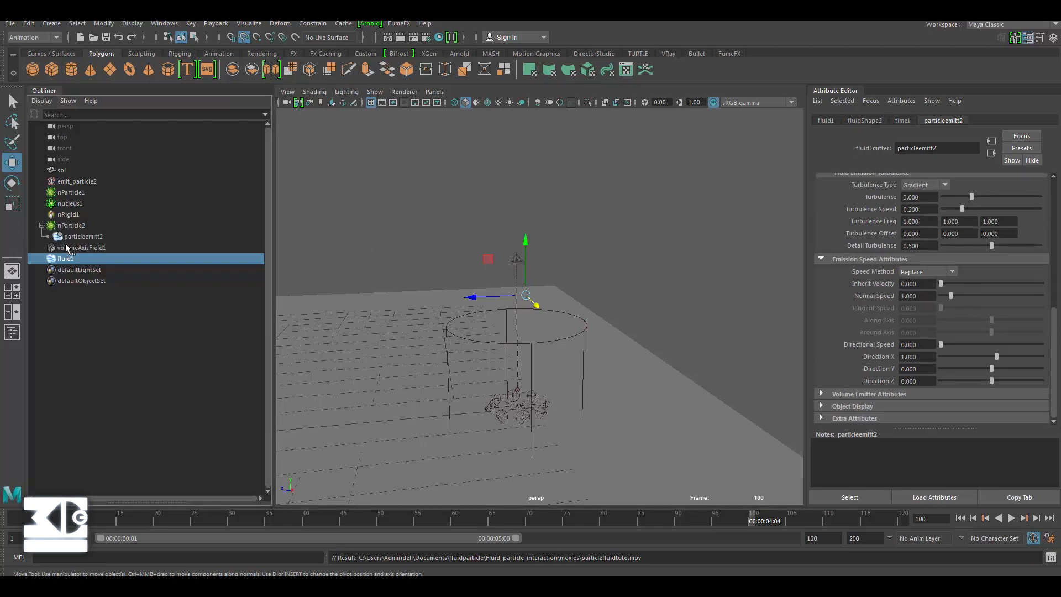
pyautogui.click(76, 237)
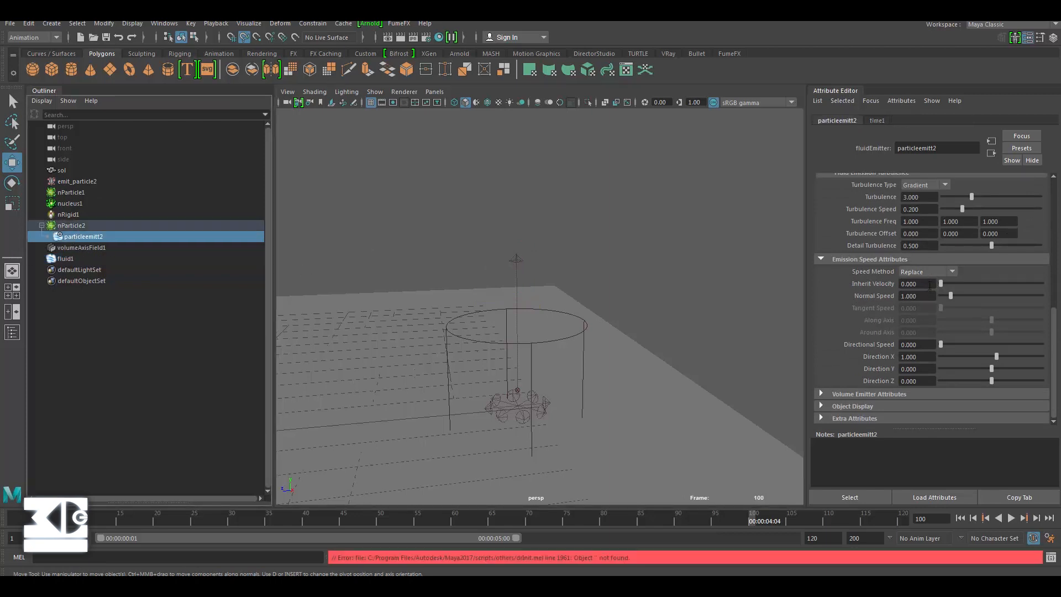
pyautogui.write('0.5')
pyautogui.press('Return')
# Set the emitter's emission direction to X 0 and Y 1, with a Directional Speed of 0.3
pyautogui.doubleClick(915, 357)
pyautogui.write('0')
pyautogui.press('Tab')
pyautogui.write('1')
pyautogui.press('Return')
pyautogui.doubleClick(917, 345)
pyautogui.write('.3')
pyautogui.press('Return')
pyautogui.scroll(2, 851, 388)
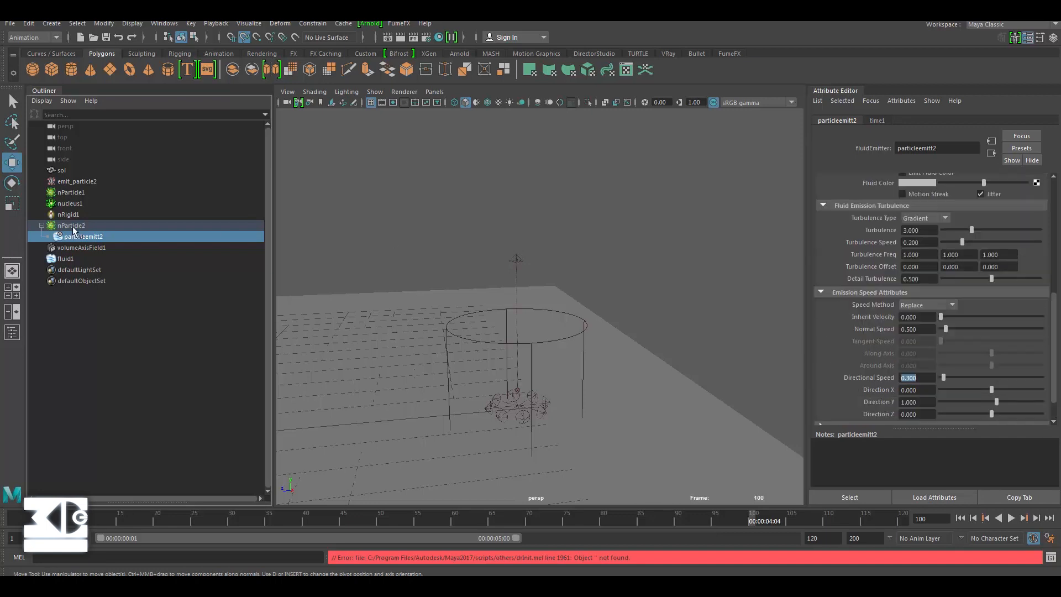
# Set the density Dissipation of the fluid1 container's shape to 3
pyautogui.click(60, 261)
pyautogui.scroll(2, 893, 298)
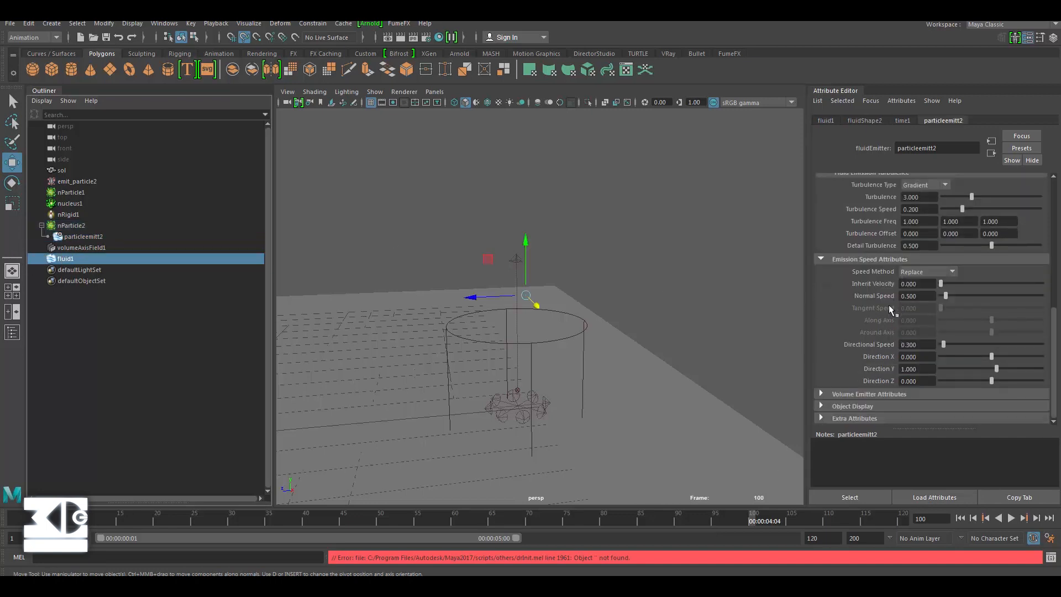
pyautogui.scroll(-2, 867, 326)
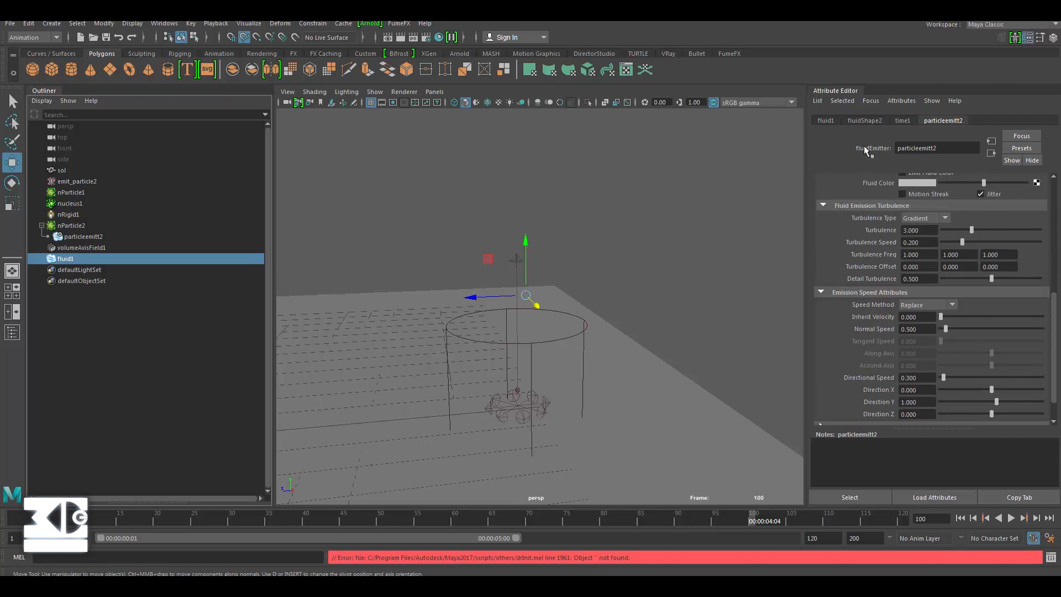
pyautogui.click(862, 121)
pyautogui.scroll(-2, 864, 272)
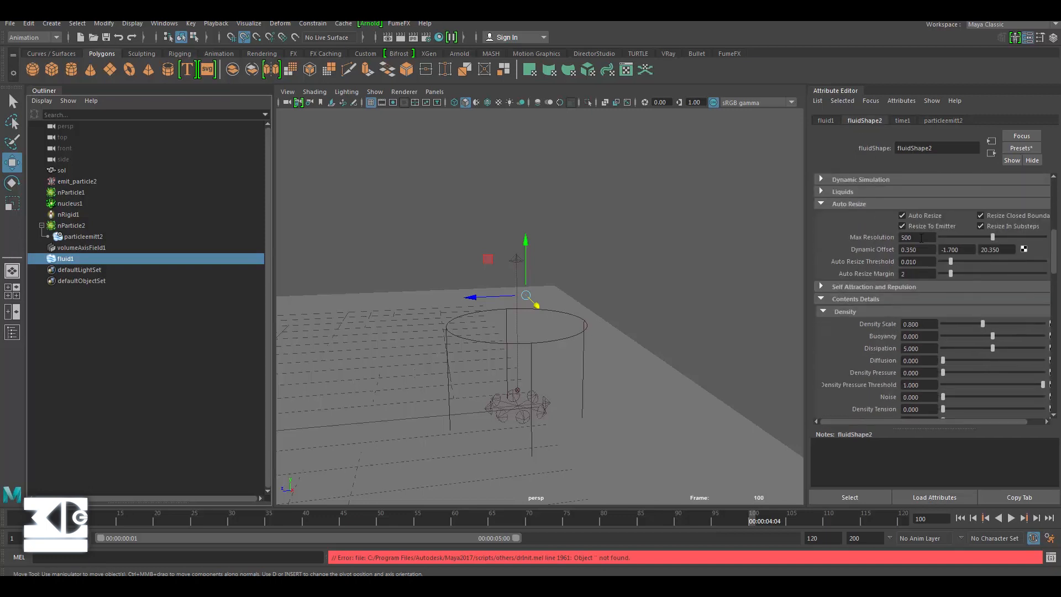
pyautogui.scroll(-3, 923, 265)
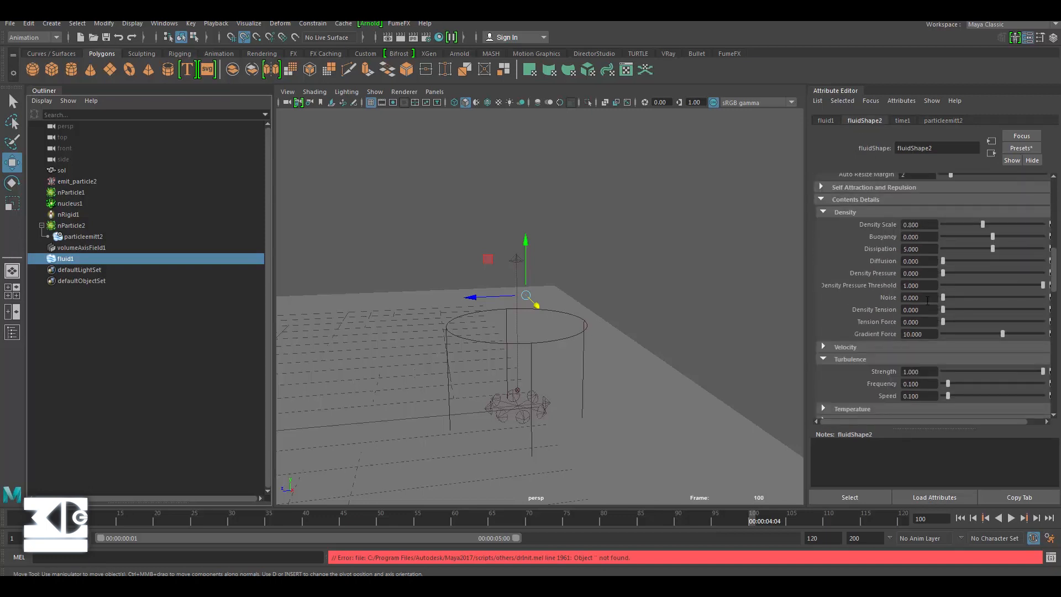
pyautogui.scroll(-1, 927, 322)
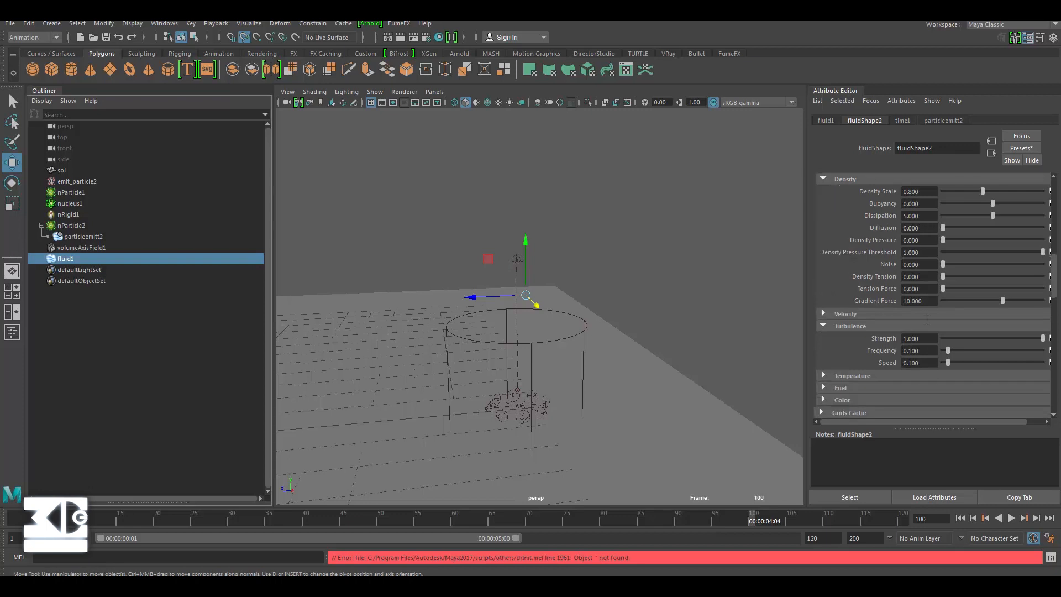
pyautogui.click(918, 216)
pyautogui.write('3')
pyautogui.press('Return')
pyautogui.scroll(-3, 853, 254)
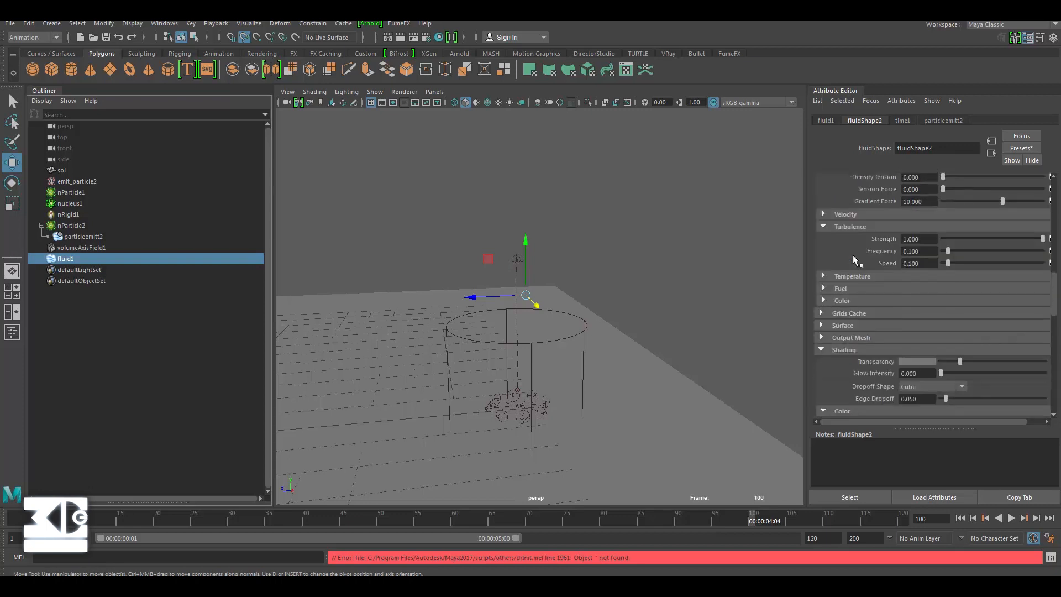
pyautogui.scroll(-6, 850, 242)
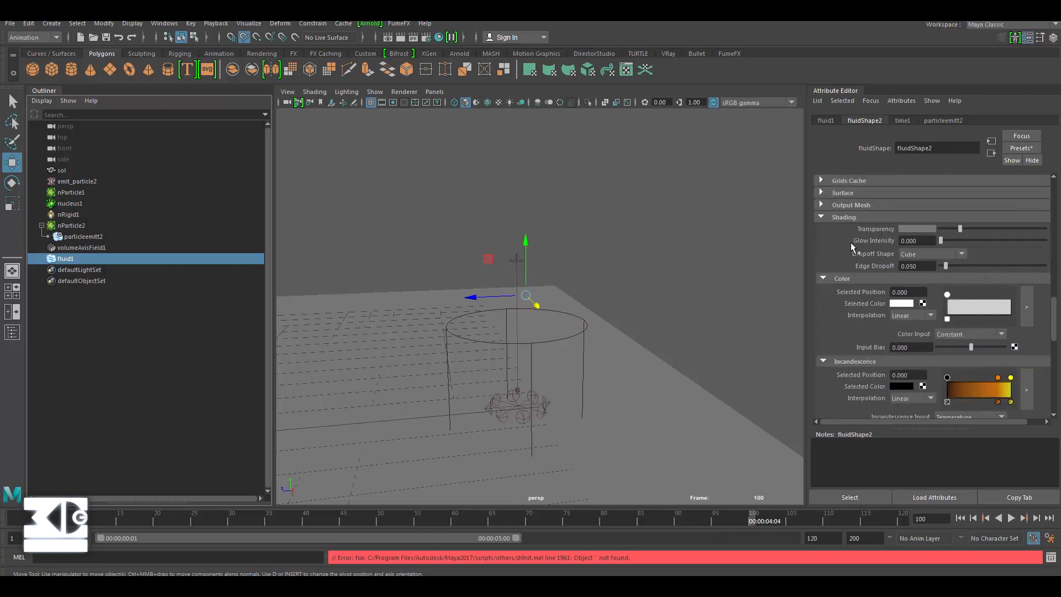
pyautogui.scroll(3, 850, 256)
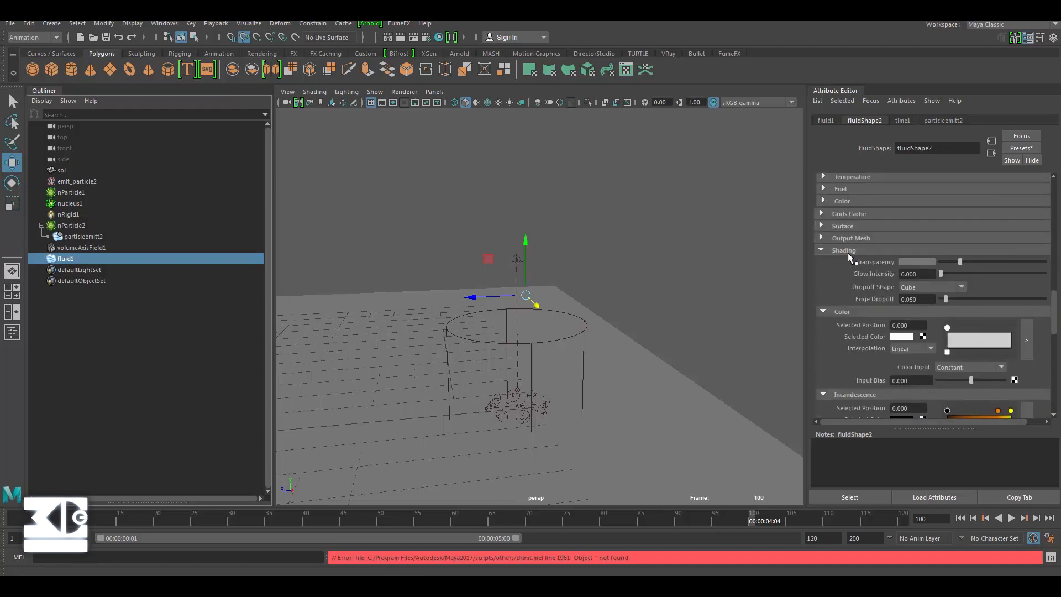
# Set the fluid's Base Resolution to 120 and replay the simulation from the first frame to about frame 55
pyautogui.click(959, 518)
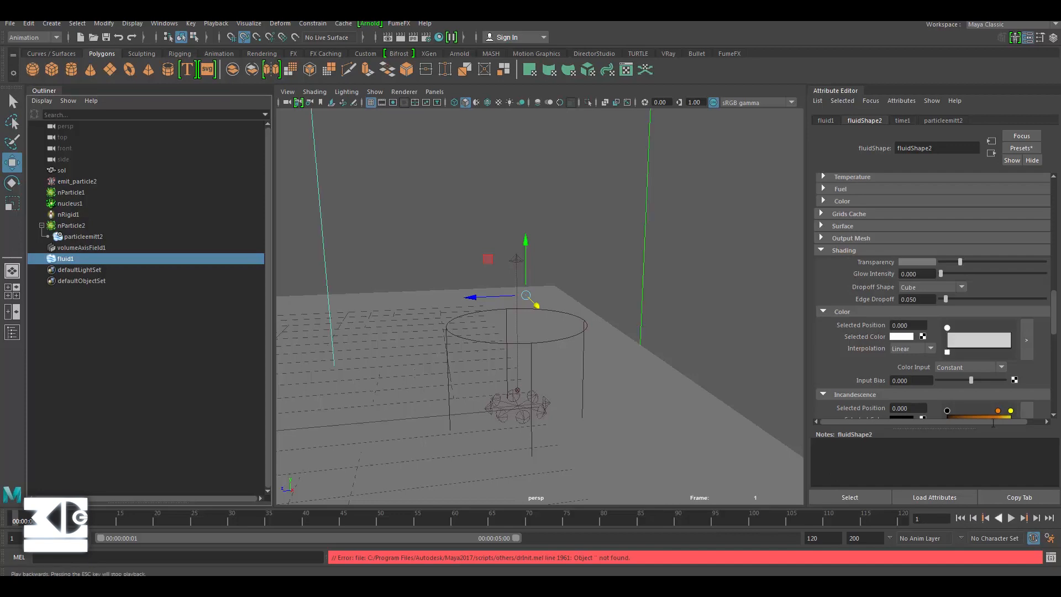
pyautogui.scroll(20, 922, 210)
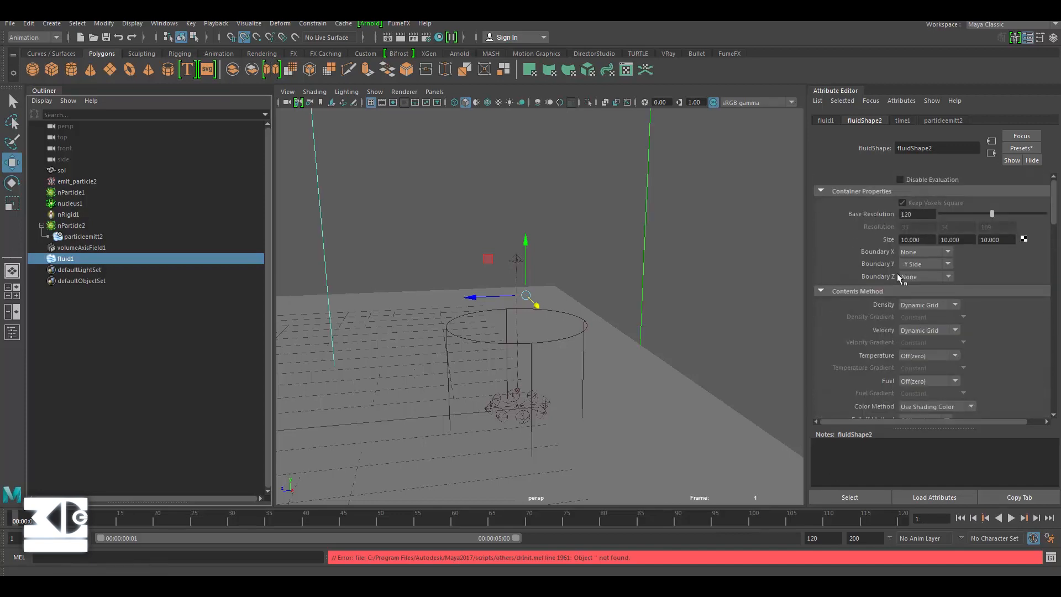
pyautogui.press('Return')
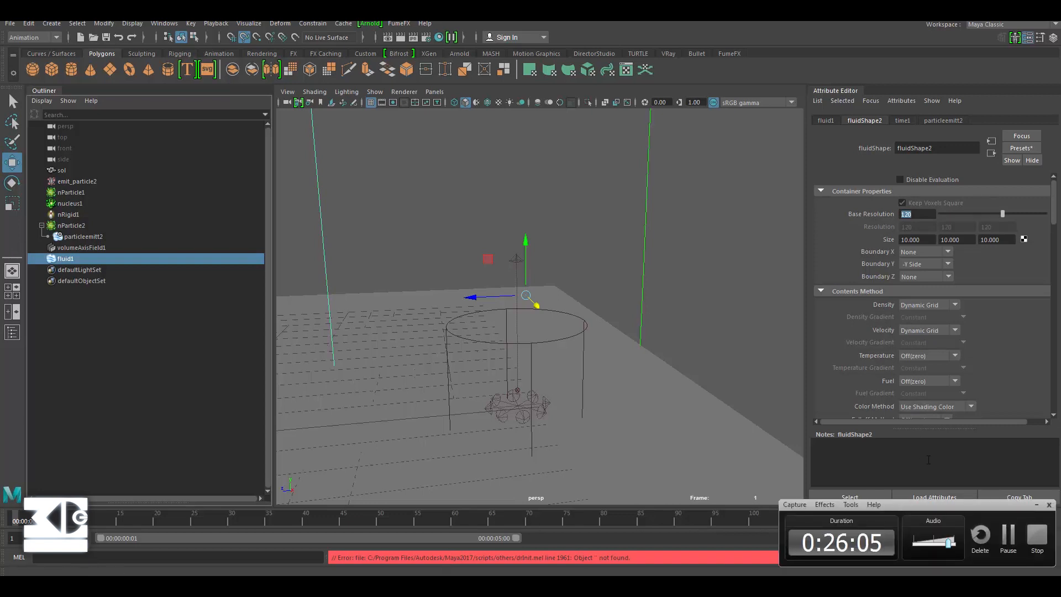
pyautogui.click(1011, 518)
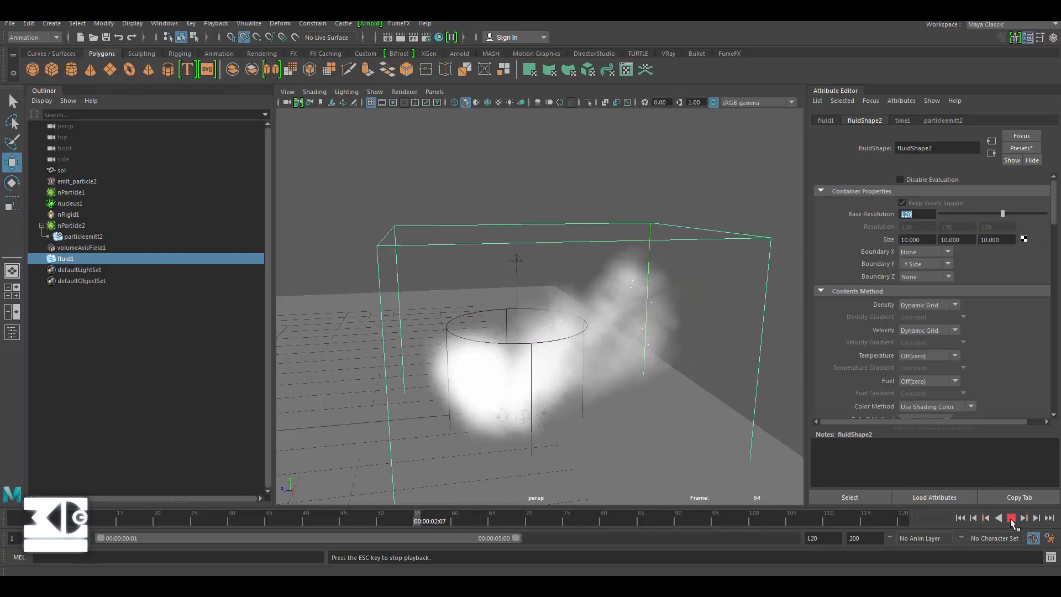
pyautogui.click(1010, 517)
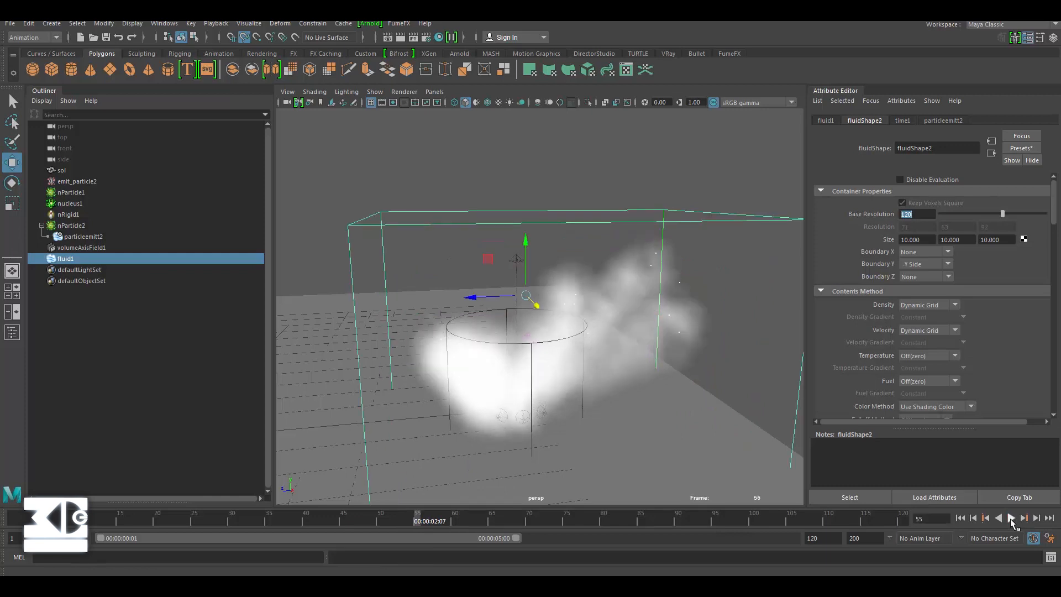
# Enable Self Shadow in the fluid shape's lighting settings
pyautogui.scroll(-5, 893, 382)
pyautogui.scroll(-15, 892, 376)
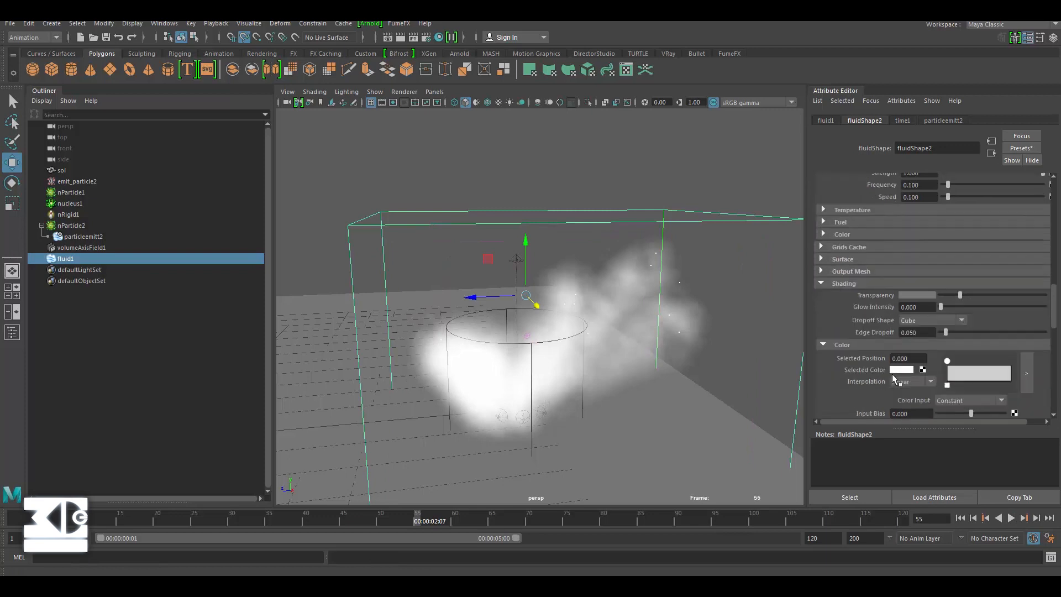
pyautogui.scroll(-3, 918, 313)
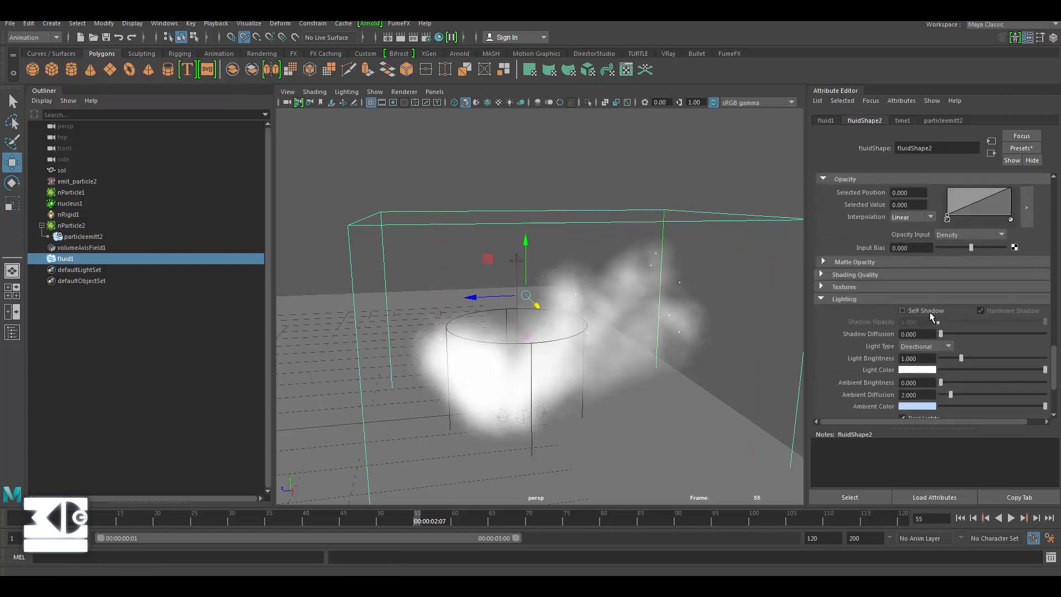
pyautogui.click(925, 308)
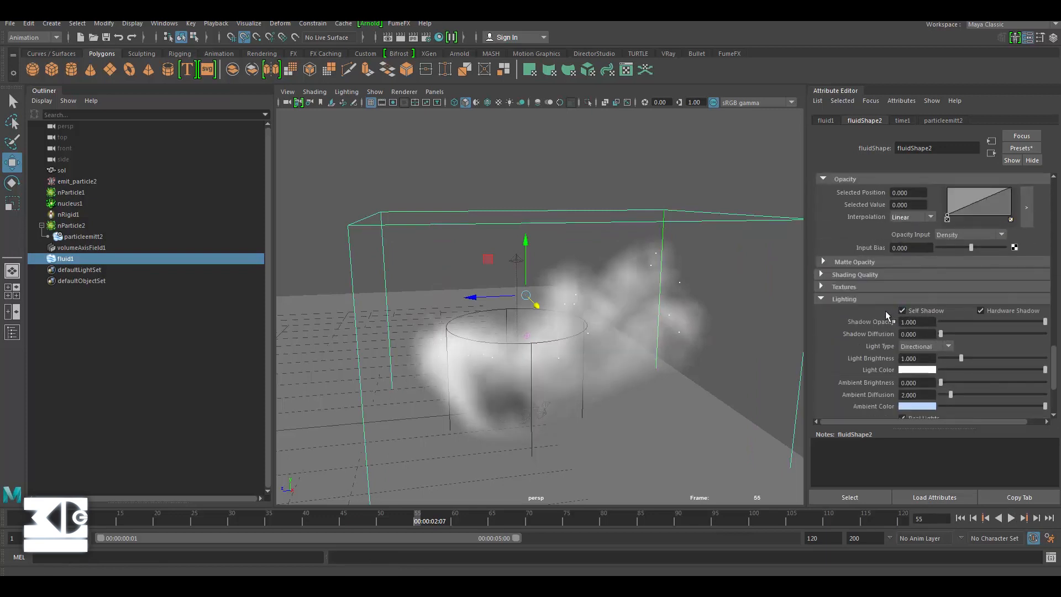
pyautogui.scroll(-2, 870, 316)
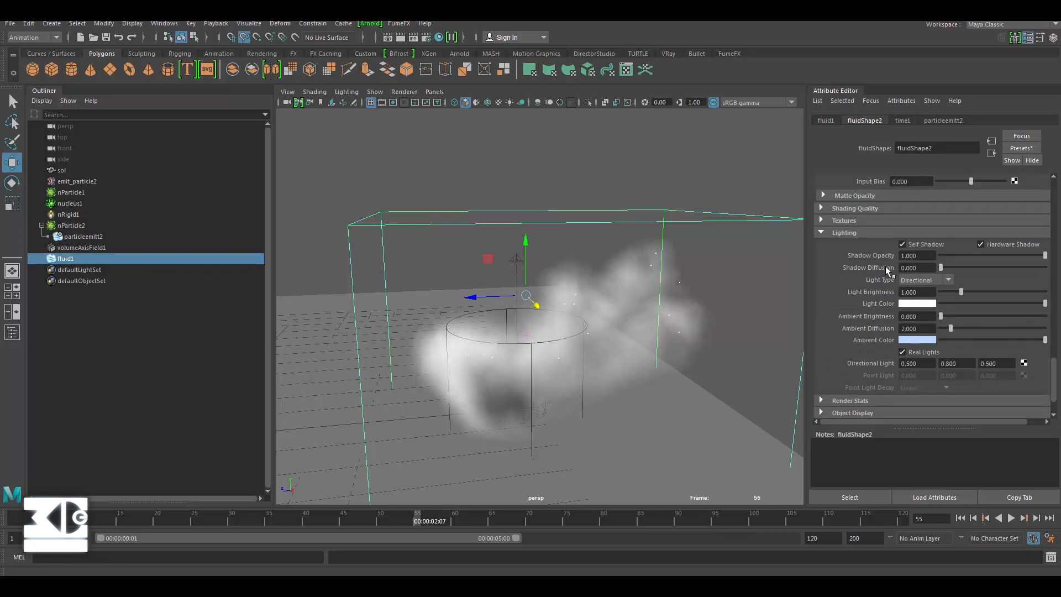
# Reshape the fluid's opacity ramp into a convex curve rising steeply at low density, and set its Input Bias to about -0.025
pyautogui.scroll(4, 879, 276)
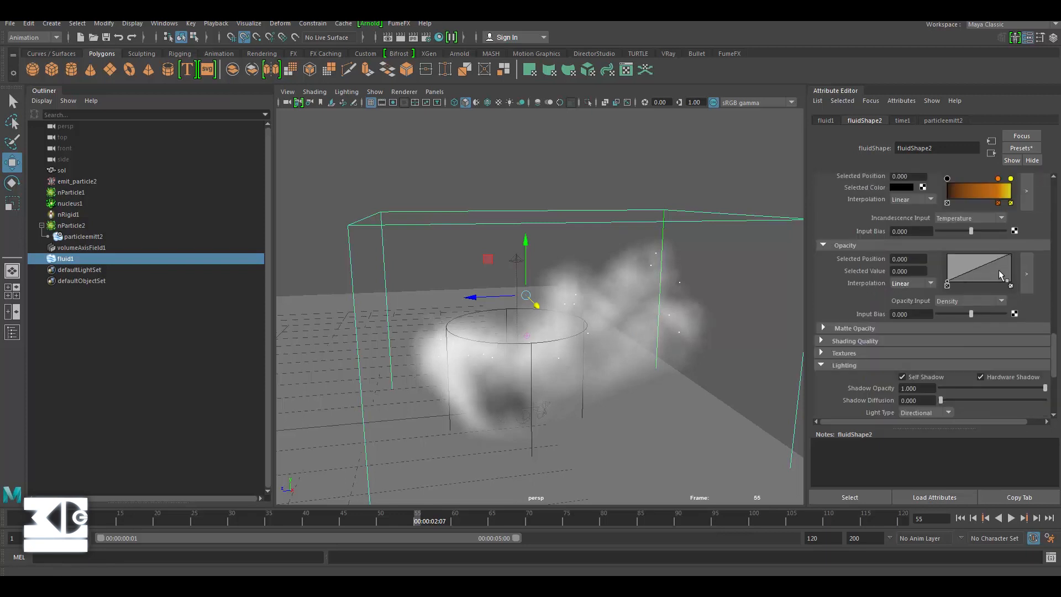
pyautogui.click(1028, 268)
pyautogui.moveTo(611, 355); pyautogui.dragTo(586, 355)
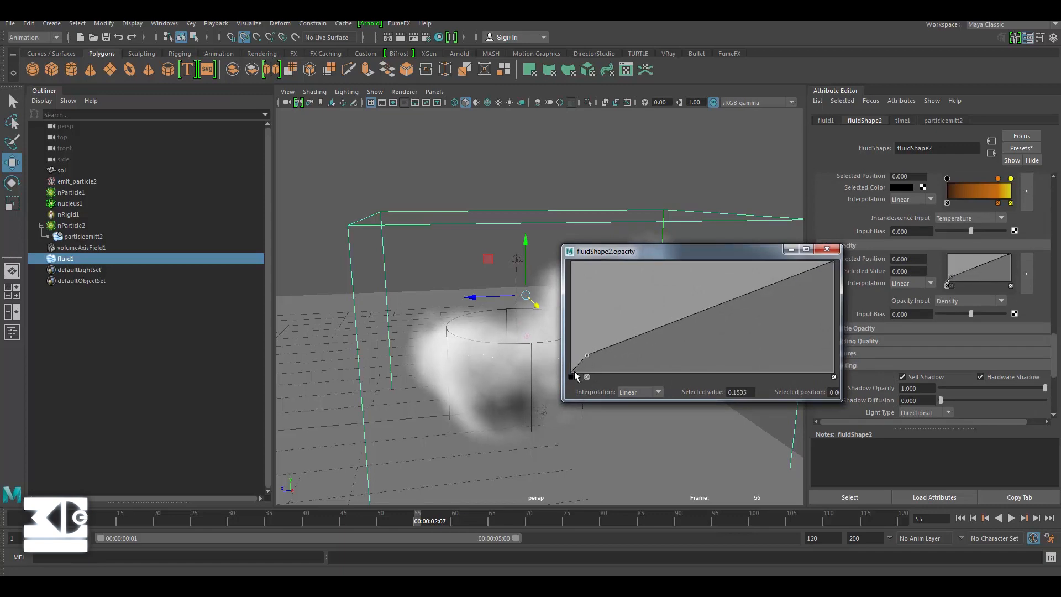
pyautogui.click(577, 372)
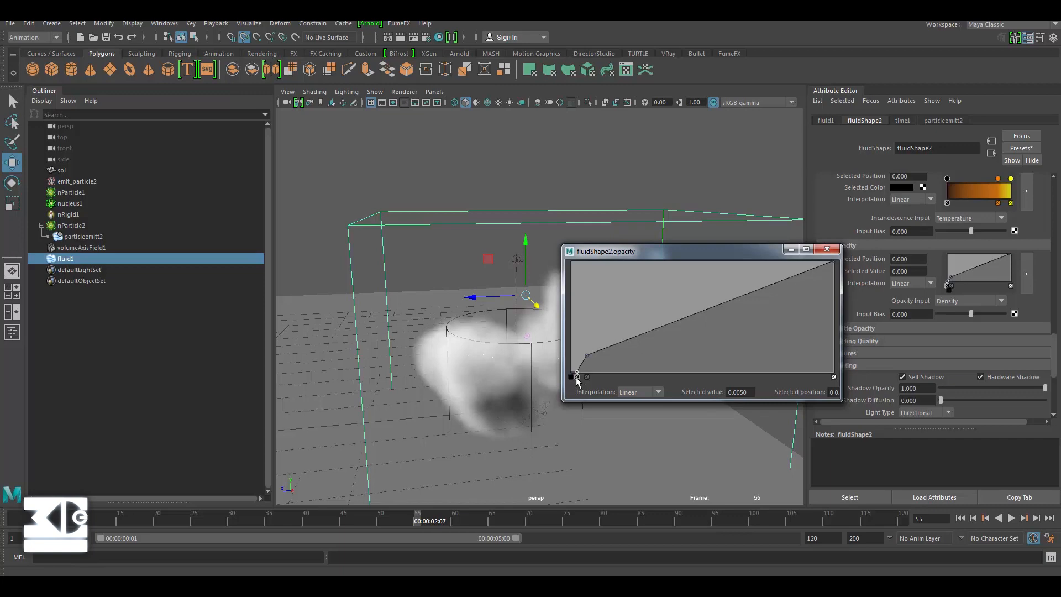
pyautogui.moveTo(576, 376); pyautogui.dragTo(608, 319)
pyautogui.moveTo(671, 295); pyautogui.dragTo(669, 280)
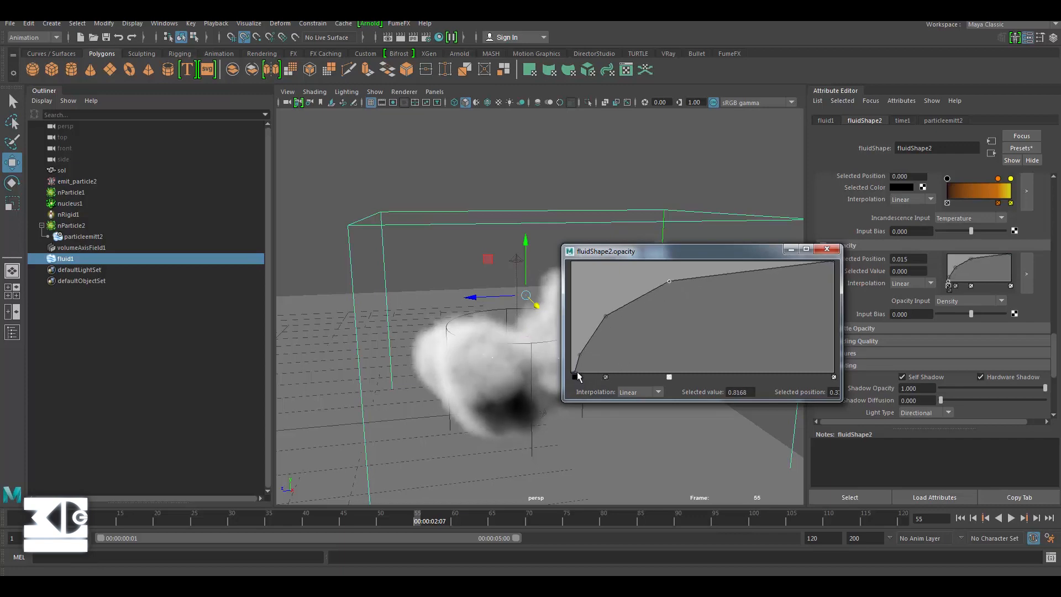
pyautogui.moveTo(577, 376); pyautogui.dragTo(571, 376)
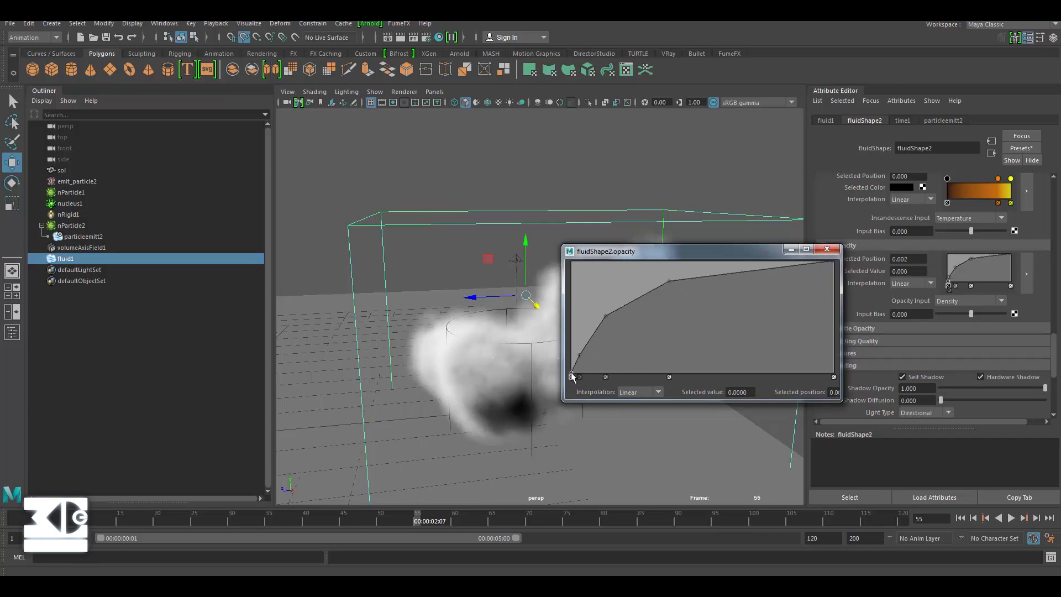
pyautogui.click(826, 249)
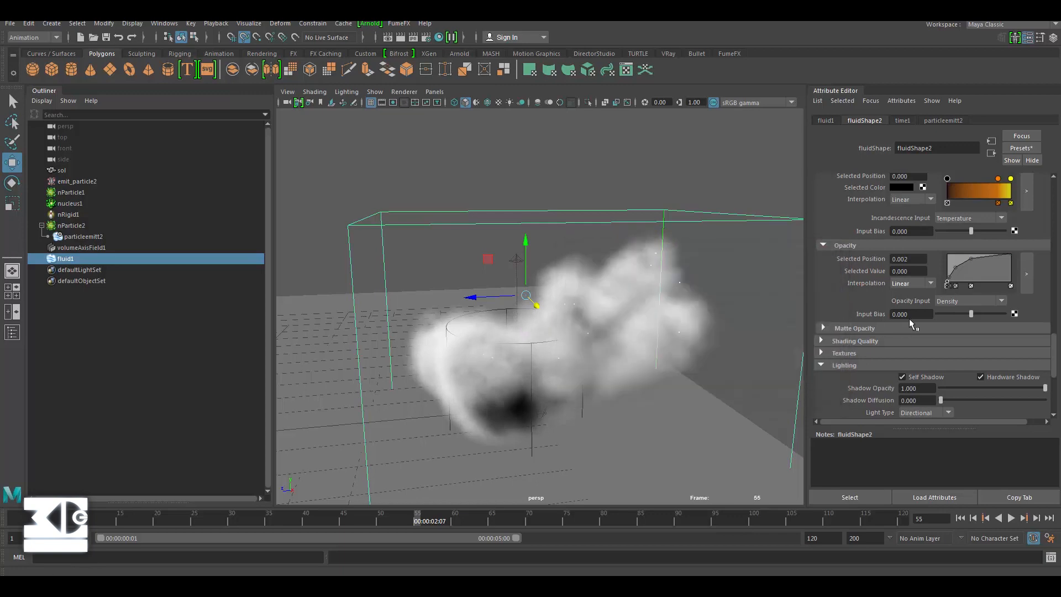
pyautogui.moveTo(973, 314); pyautogui.dragTo(970, 314)
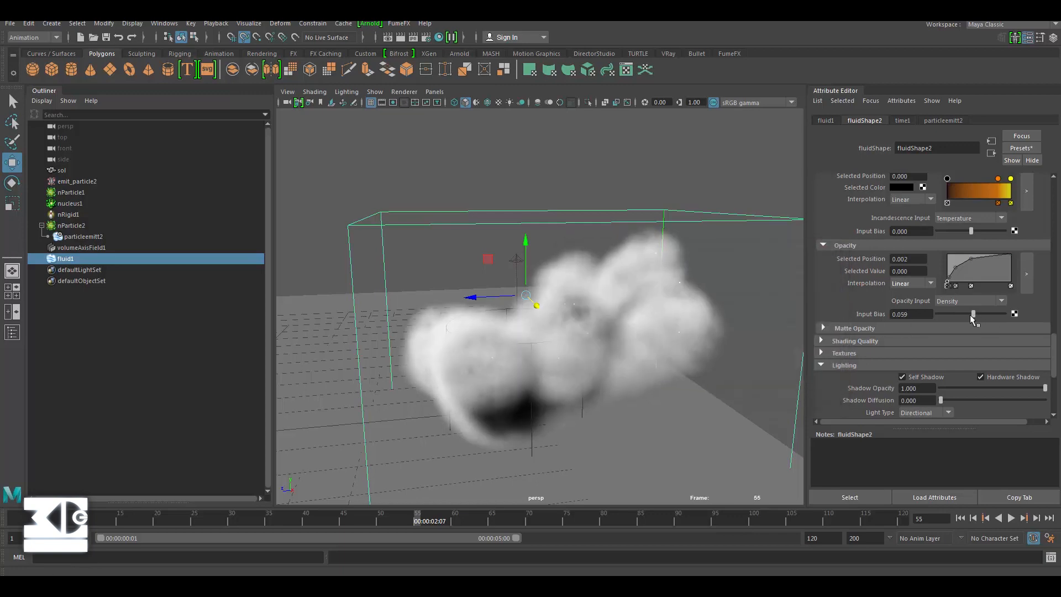
# Set the fluid's Incandescence Input to Density
pyautogui.scroll(5, 939, 320)
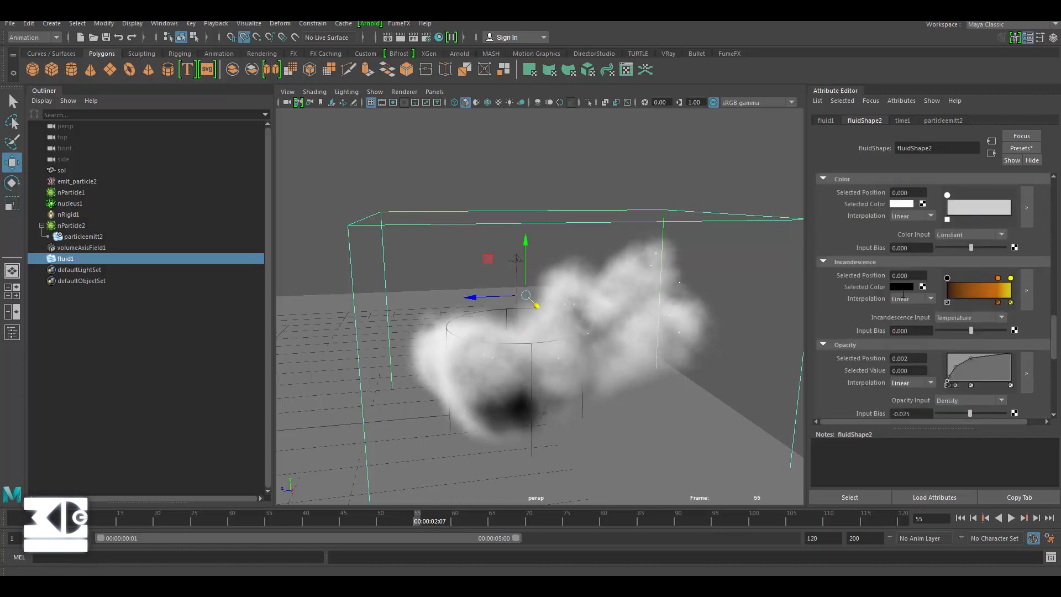
pyautogui.click(964, 350)
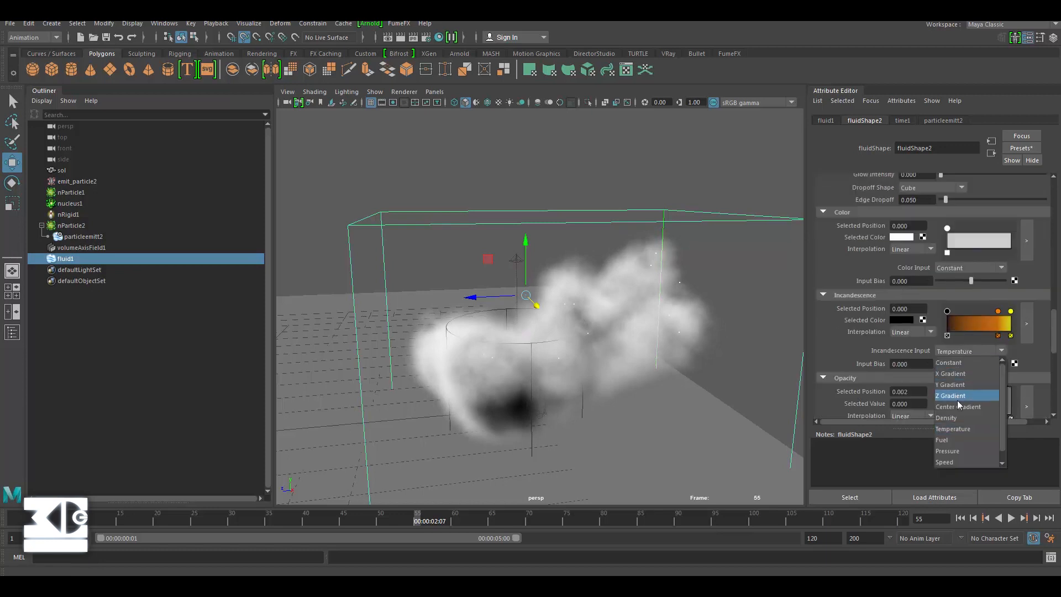
pyautogui.click(960, 422)
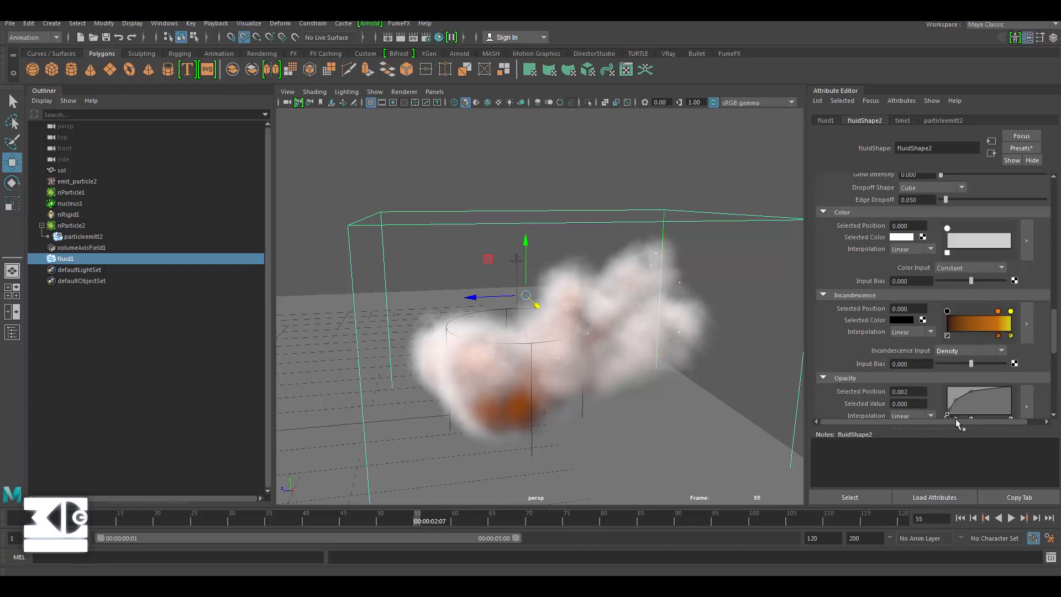
# Remove the orange key from the fluid's Incandescence ramp and change its yellow end colour to dark grey
pyautogui.click(998, 336)
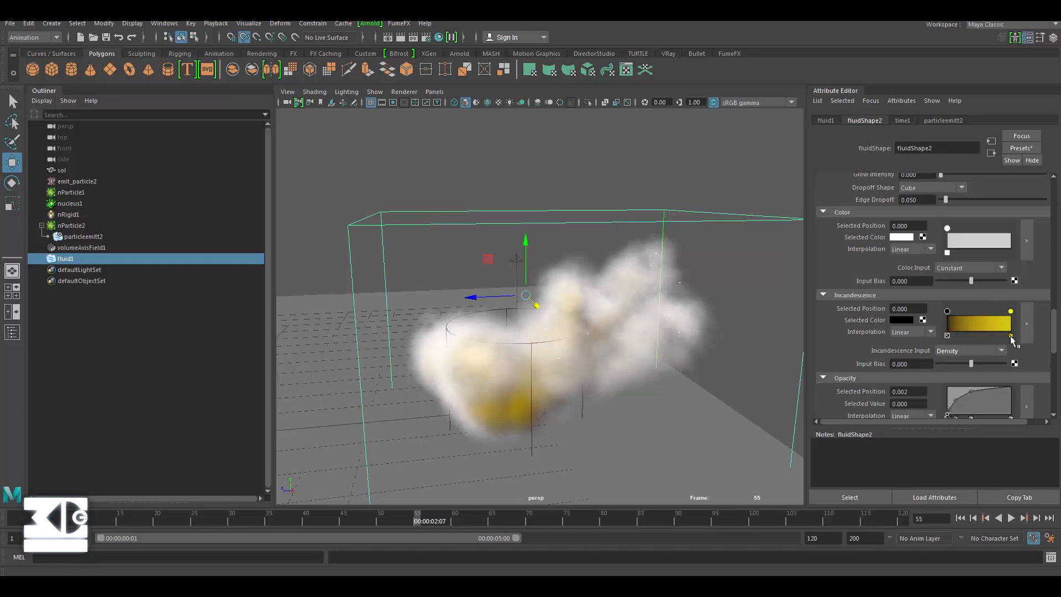
pyautogui.click(1010, 312)
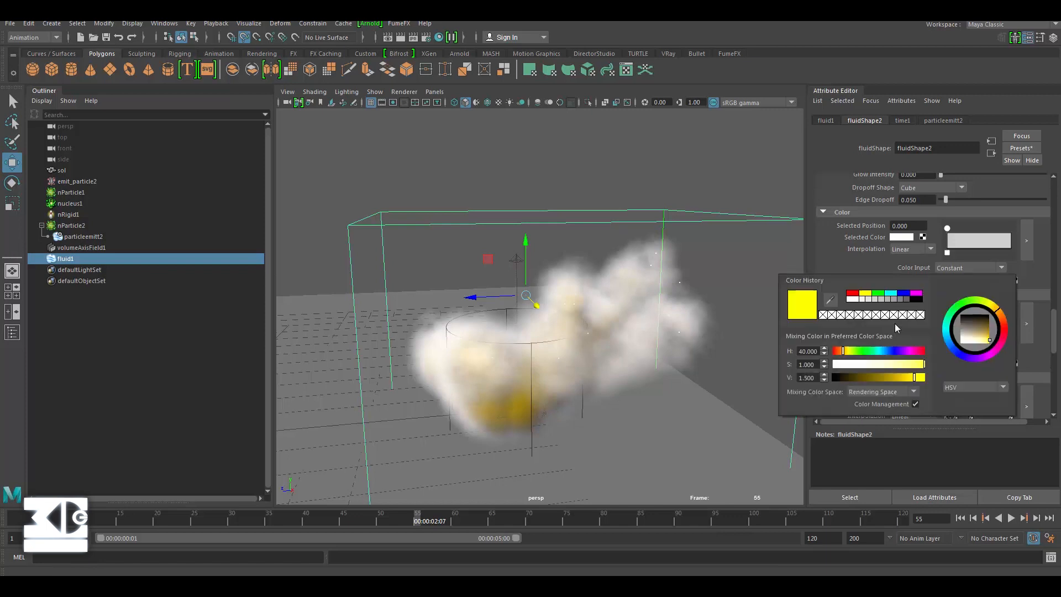
pyautogui.click(900, 320)
pyautogui.click(906, 300)
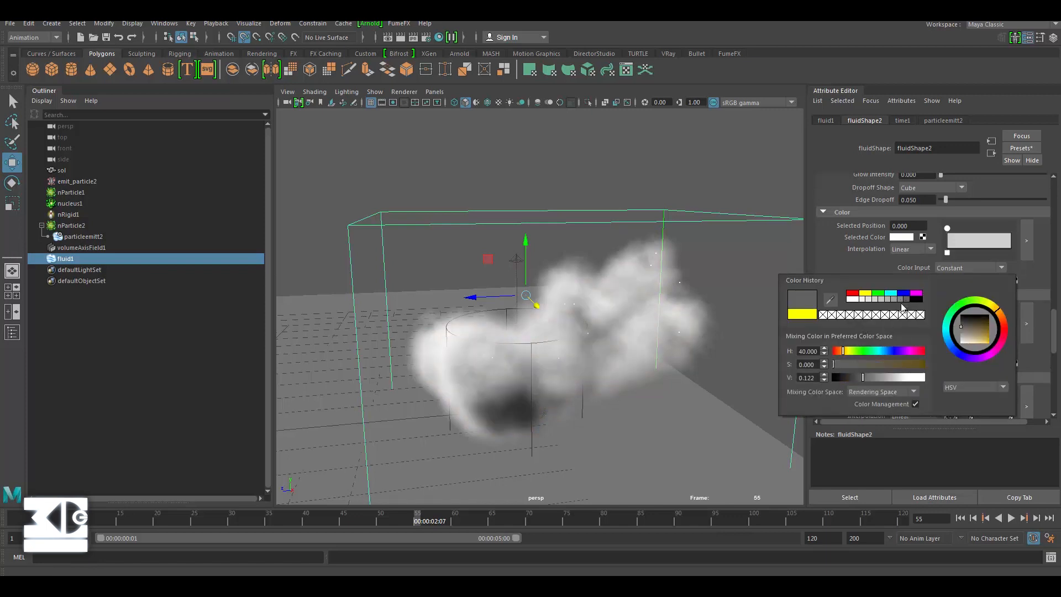
# Raise the fluid's Transparency slightly in its Shading settings
pyautogui.scroll(2, 867, 276)
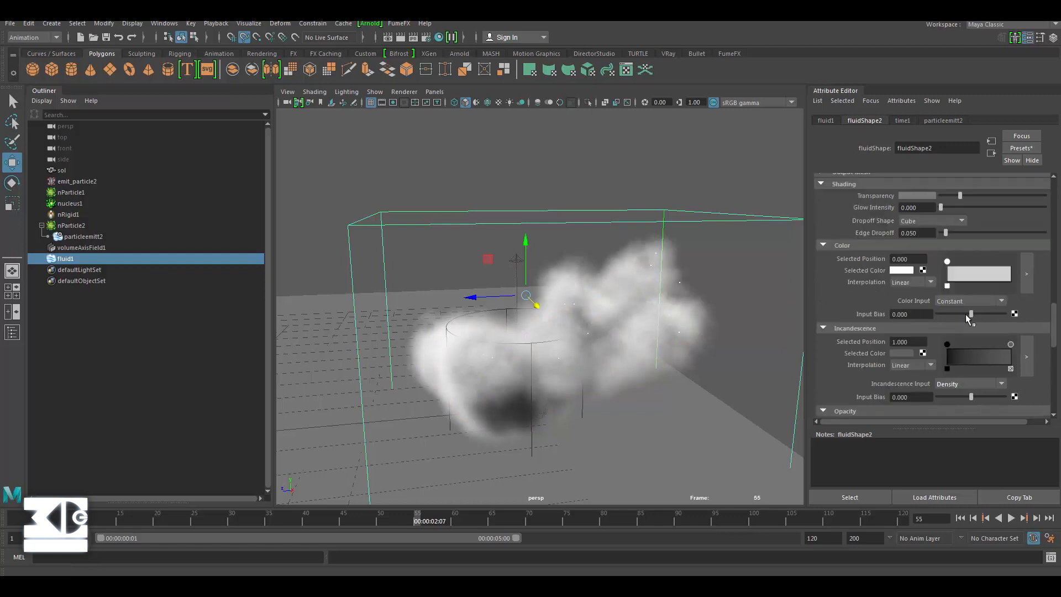
pyautogui.scroll(2, 997, 310)
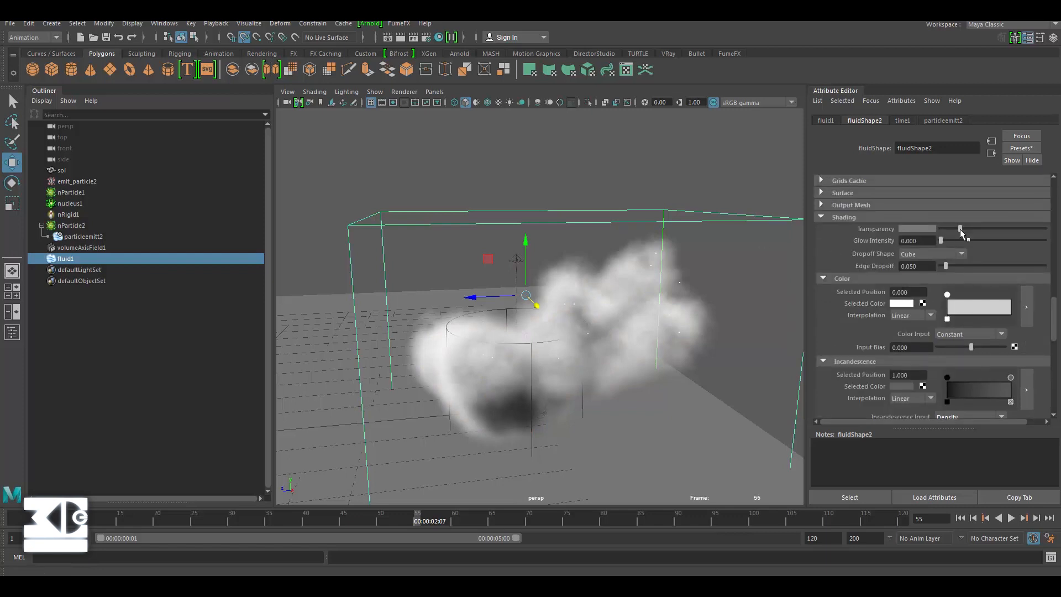
pyautogui.moveTo(960, 230); pyautogui.dragTo(970, 231)
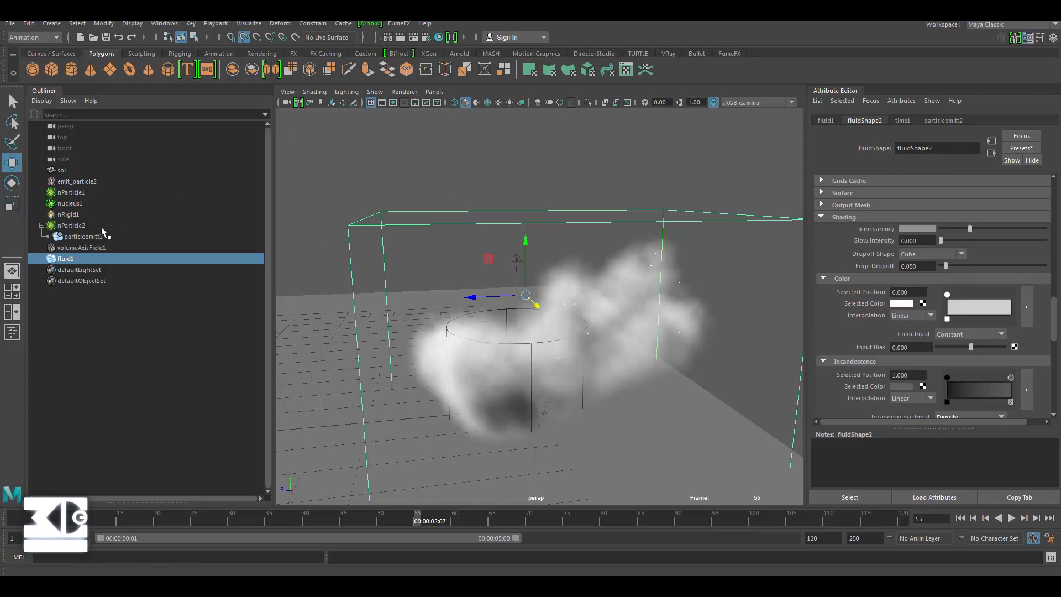
# Create an Arnold area light and select it in the scene
pyautogui.click(369, 24)
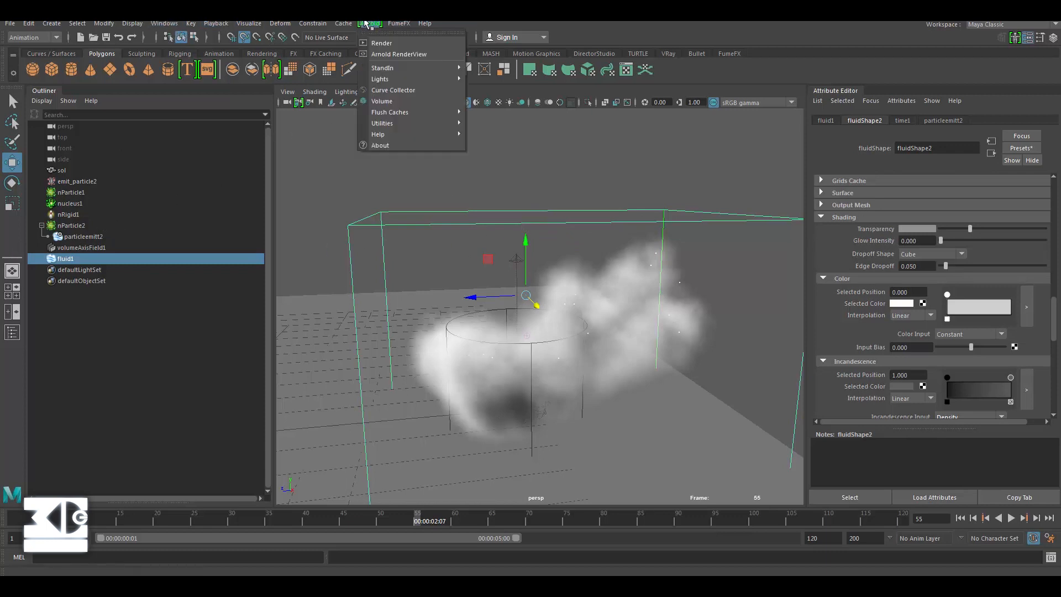
pyautogui.moveTo(398, 79)
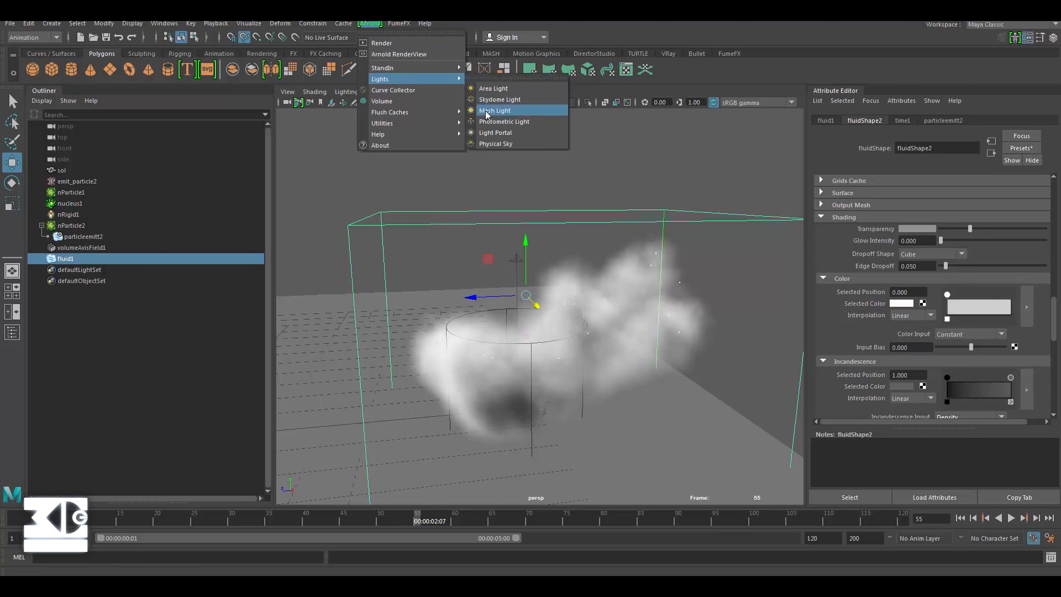
pyautogui.click(503, 92)
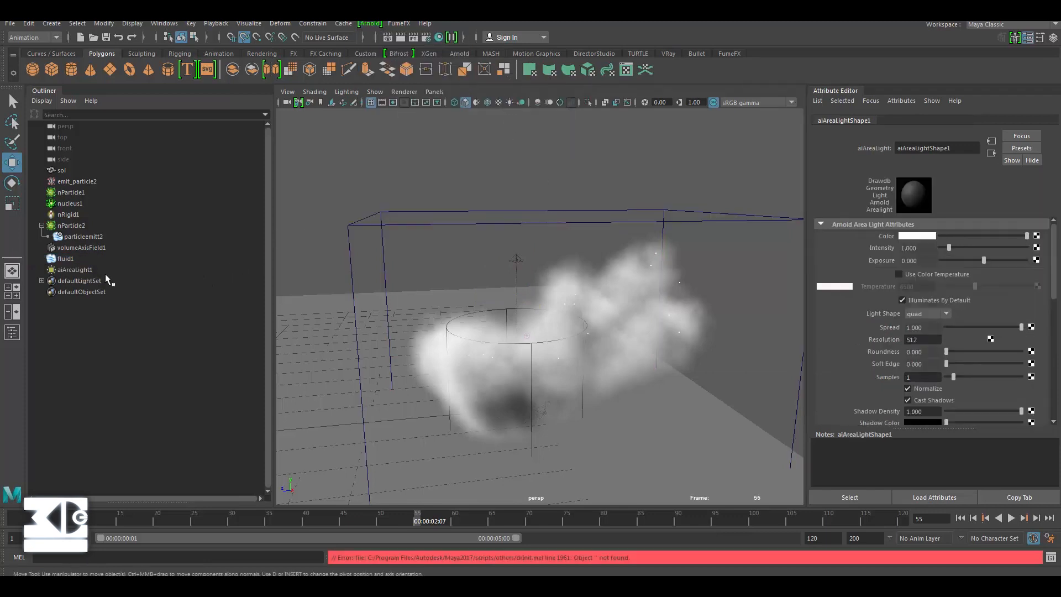
pyautogui.click(83, 269)
# Move the area light away from the grid's origin to beside the smoke, inside the fluid container's near end
pyautogui.scroll(-5, 468, 339)
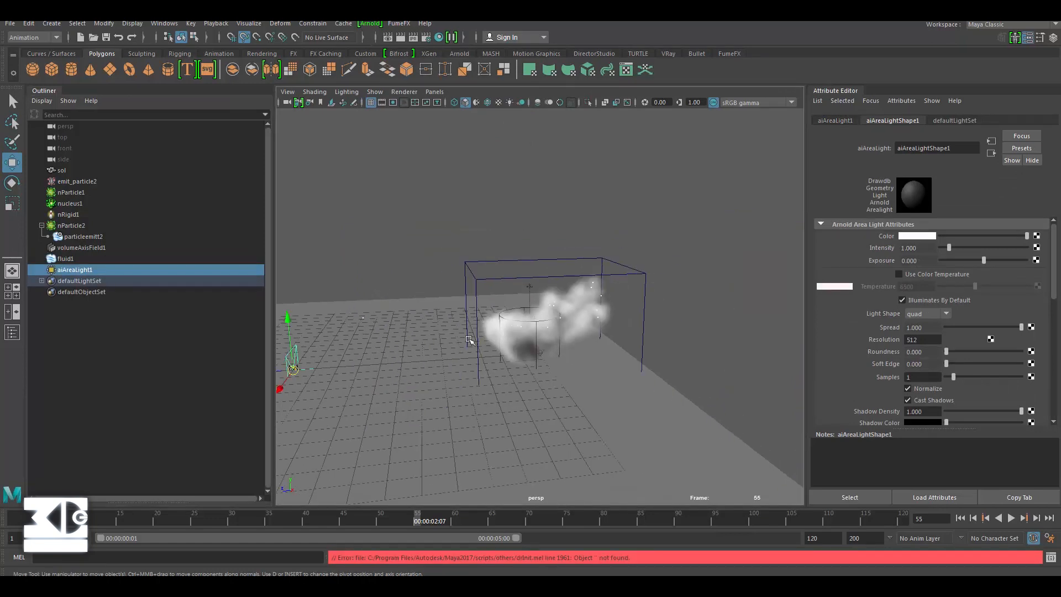
pyautogui.moveTo(291, 356); pyautogui.dragTo(207, 310)
pyautogui.scroll(-5, 286, 313)
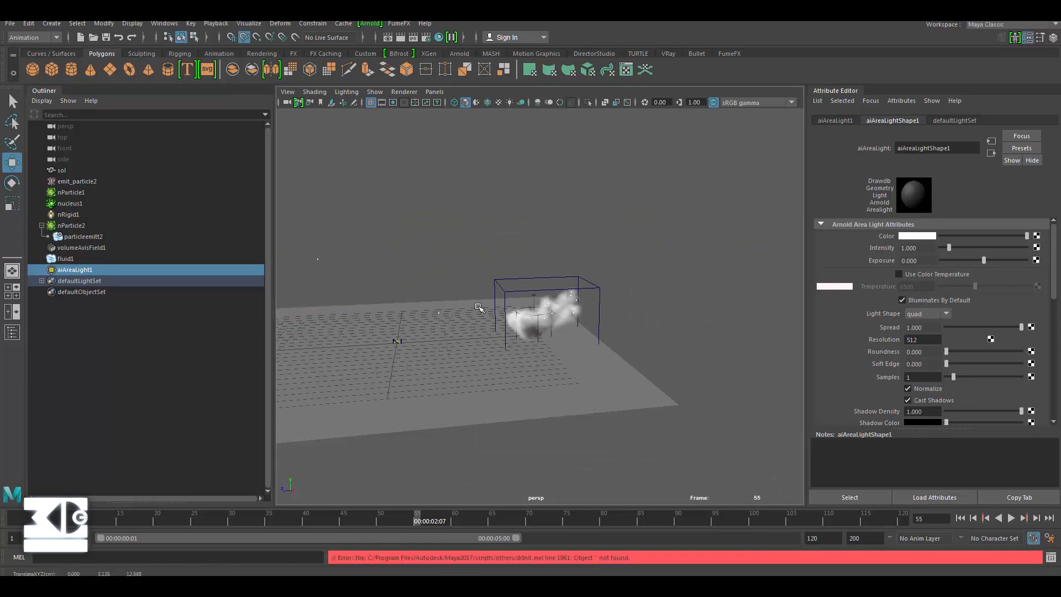
pyautogui.scroll(-3, 343, 300)
pyautogui.moveTo(279, 313); pyautogui.dragTo(475, 298)
pyautogui.scroll(4, 474, 296)
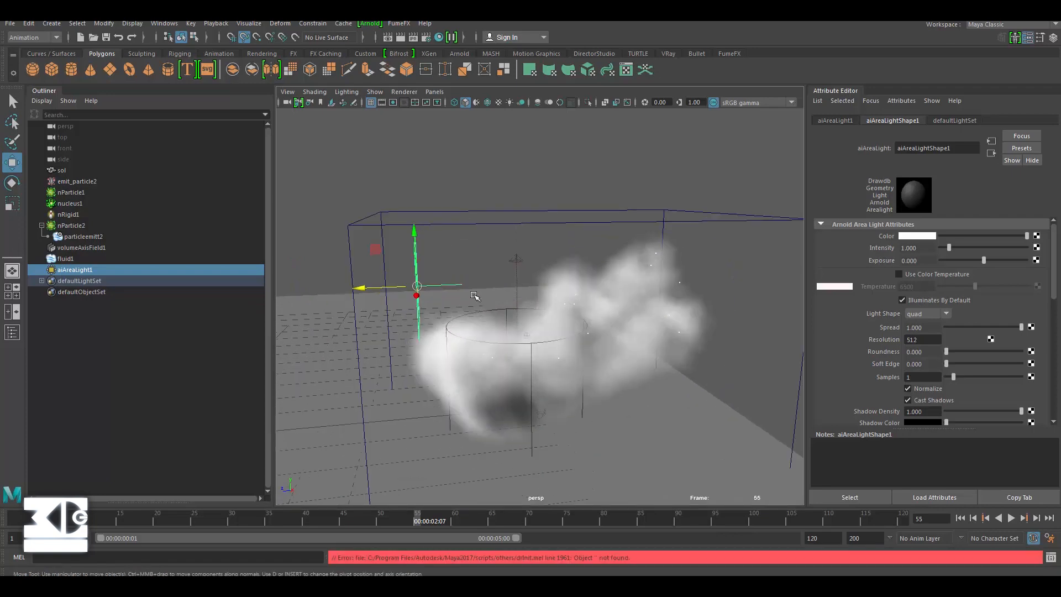
# Look through the area light to aim it down at the smoke from behind and above, and return to the perspective camera
pyautogui.click(412, 91)
pyautogui.moveTo(434, 92)
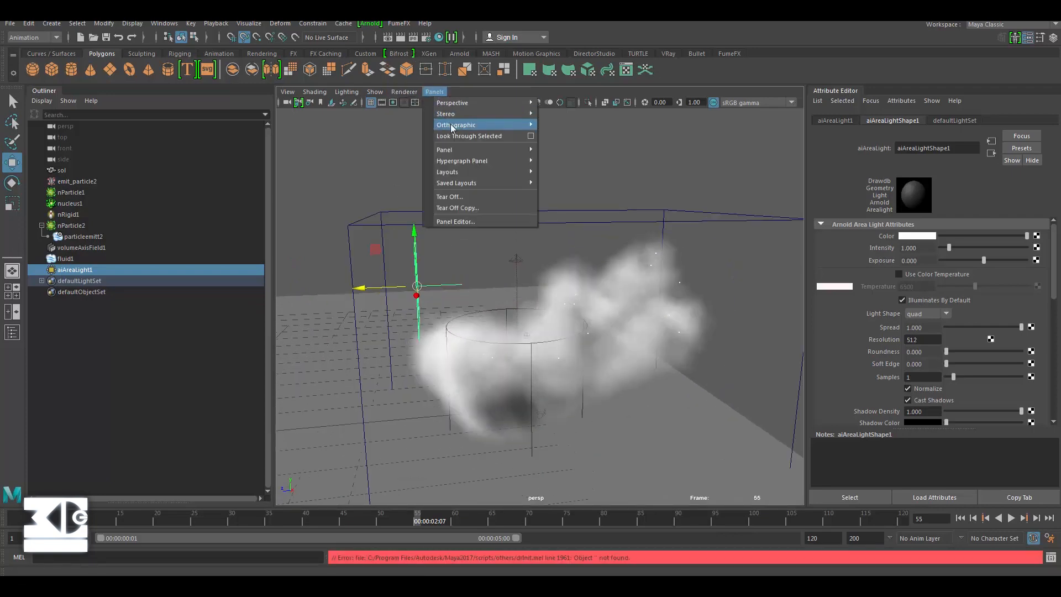
pyautogui.click(460, 137)
pyautogui.keyDown('alt'); pyautogui.moveTo(653, 259); pyautogui.dragTo(611, 189); pyautogui.keyUp('alt')
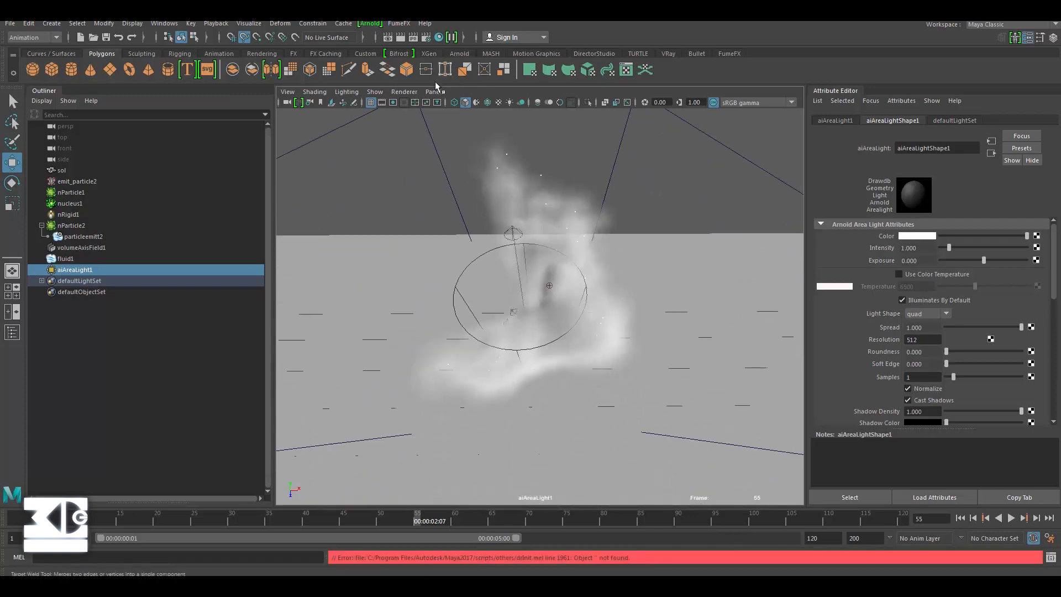
pyautogui.keyDown('alt'); pyautogui.moveTo(398, 132); pyautogui.dragTo(359, 157); pyautogui.keyUp('alt')
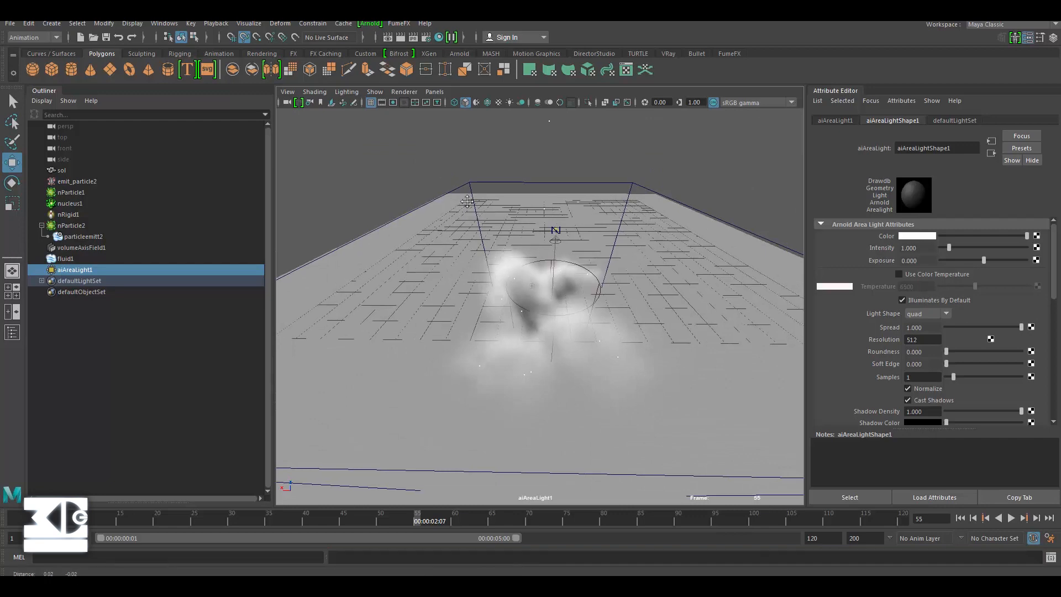
pyautogui.keyDown('alt'); pyautogui.moveTo(479, 209); pyautogui.dragTo(491, 213); pyautogui.keyUp('alt')
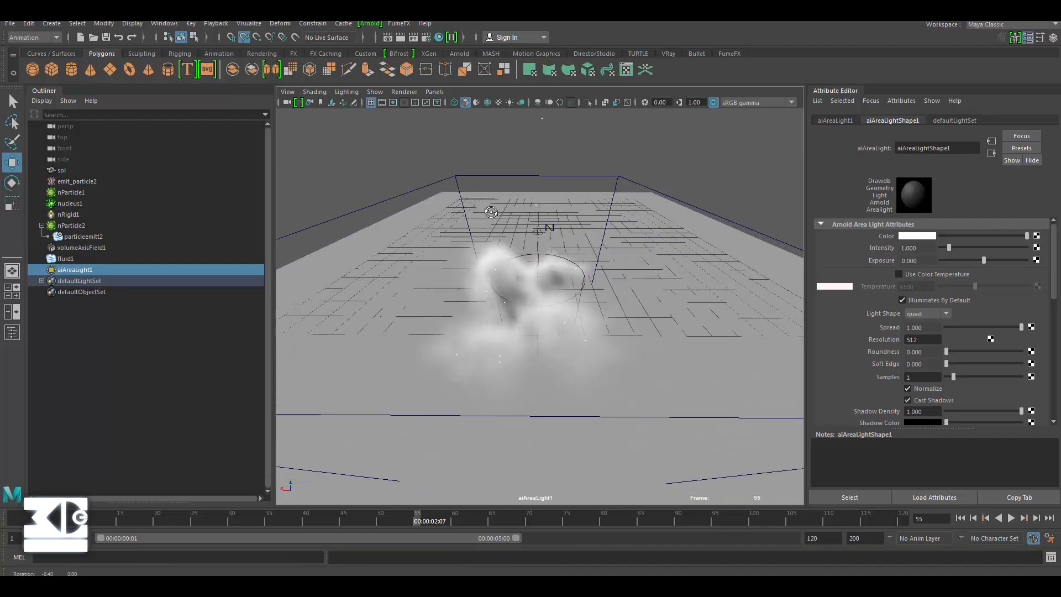
pyautogui.click(433, 95)
pyautogui.click(553, 106)
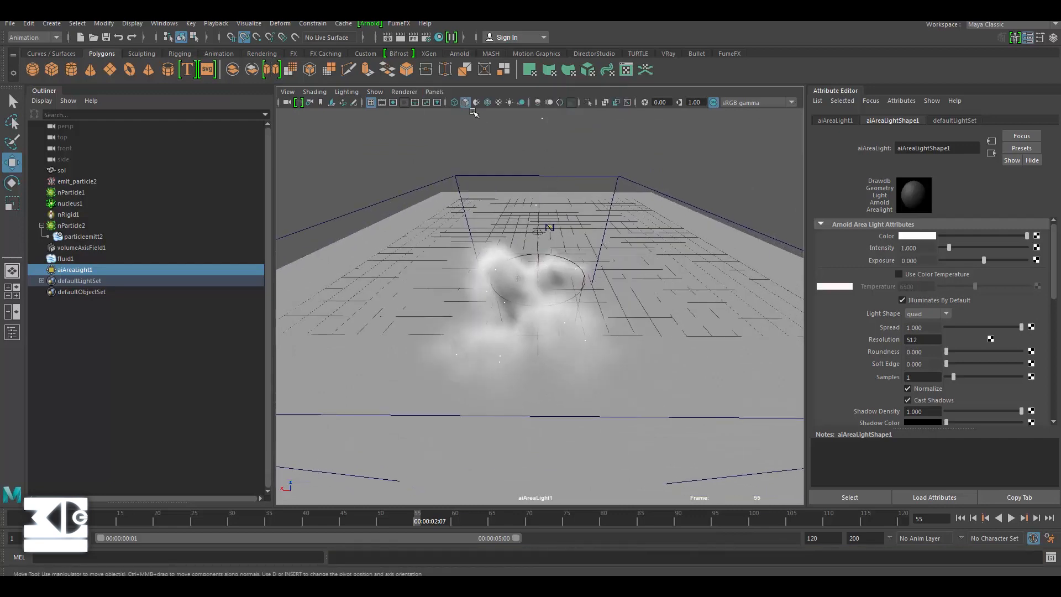
pyautogui.click(434, 92)
pyautogui.click(555, 115)
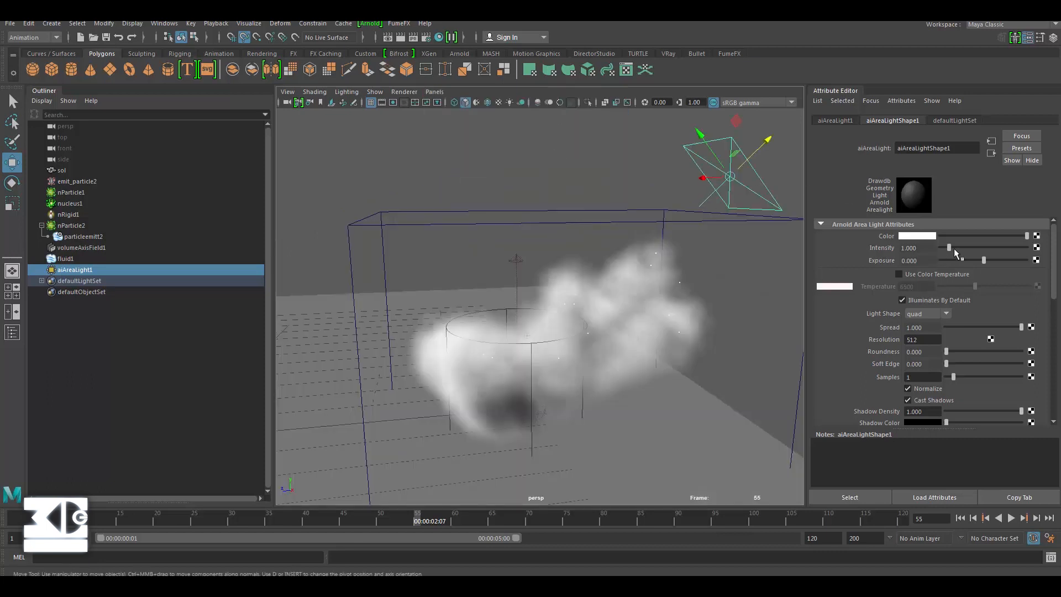
# Turn off Normalize on the area light and set its Exposure to 0.5
pyautogui.click(922, 389)
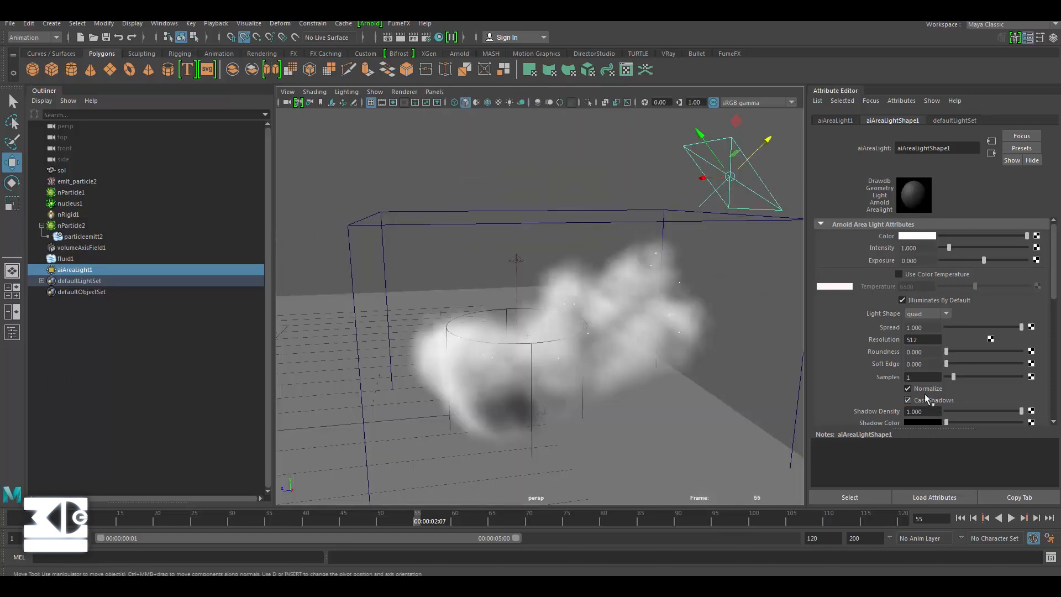
pyautogui.click(909, 260)
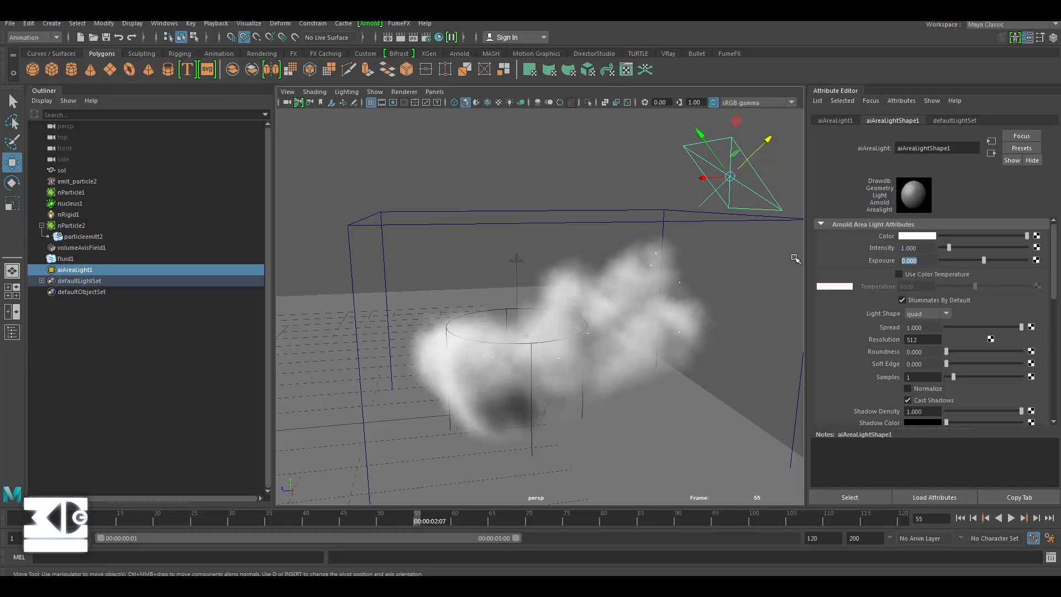
pyautogui.write('0.5')
pyautogui.press('Return')
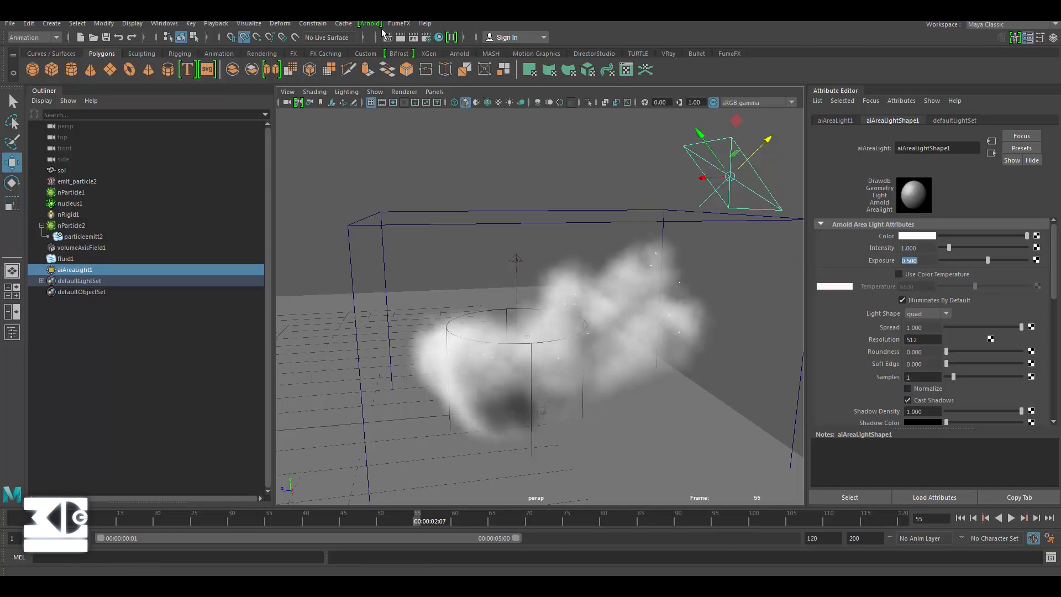
# Scale the area light up to roughly twice its size
pyautogui.click(364, 25)
pyautogui.click(389, 53)
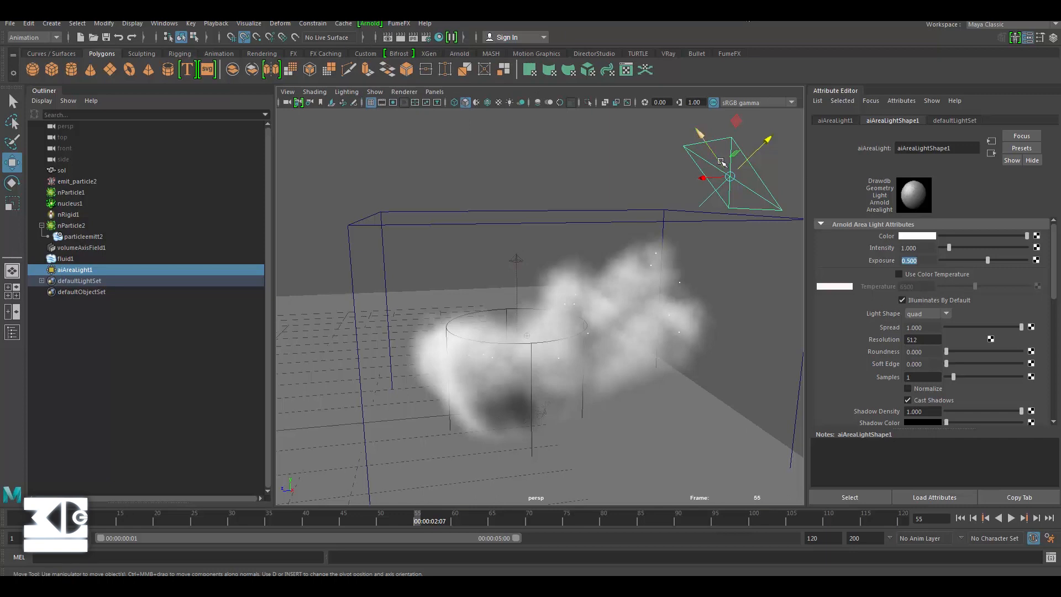
pyautogui.press('r')
pyautogui.moveTo(737, 178); pyautogui.dragTo(770, 178)
# Open the Arnold RenderView and start an interactive render of the perspective camera
pyautogui.click(370, 24)
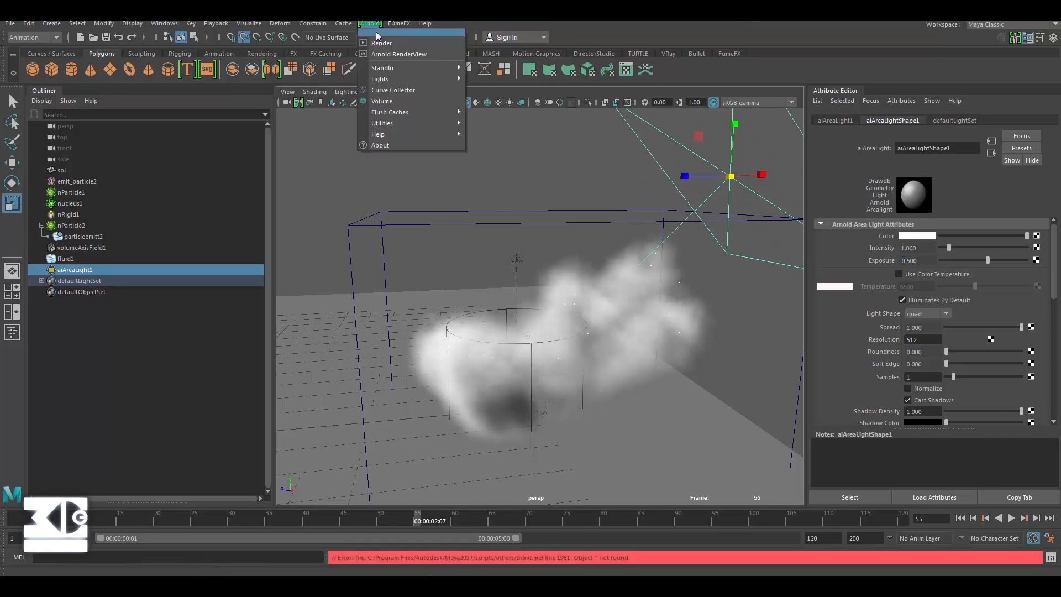
pyautogui.click(395, 54)
pyautogui.click(642, 153)
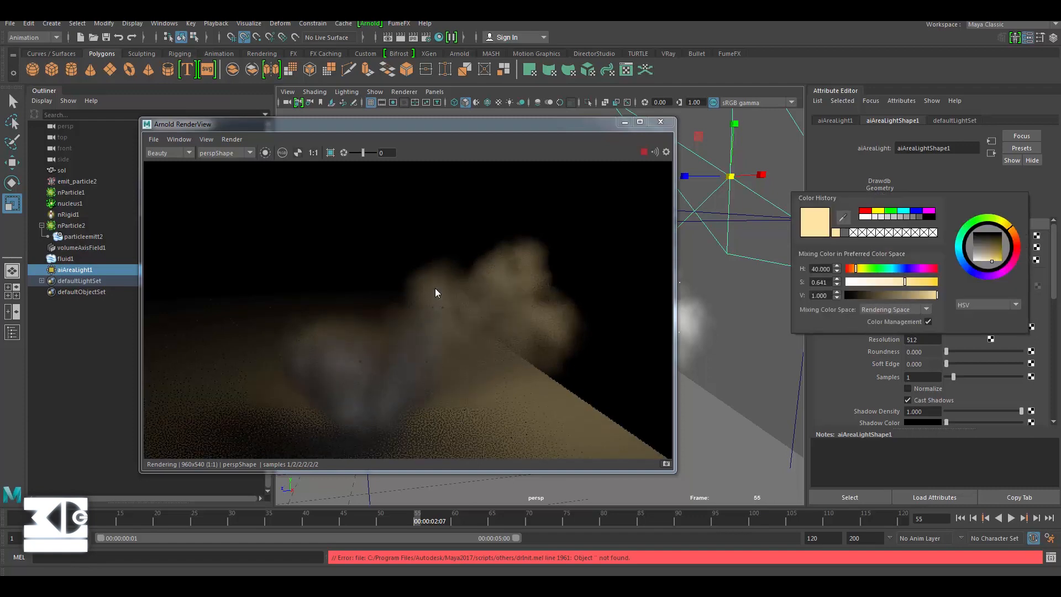
# Revert the area light's colour to white, use a Color Temperature of 4478, and inspect the smoke render before closing it
pyautogui.hotkey('ctrl', 'z')
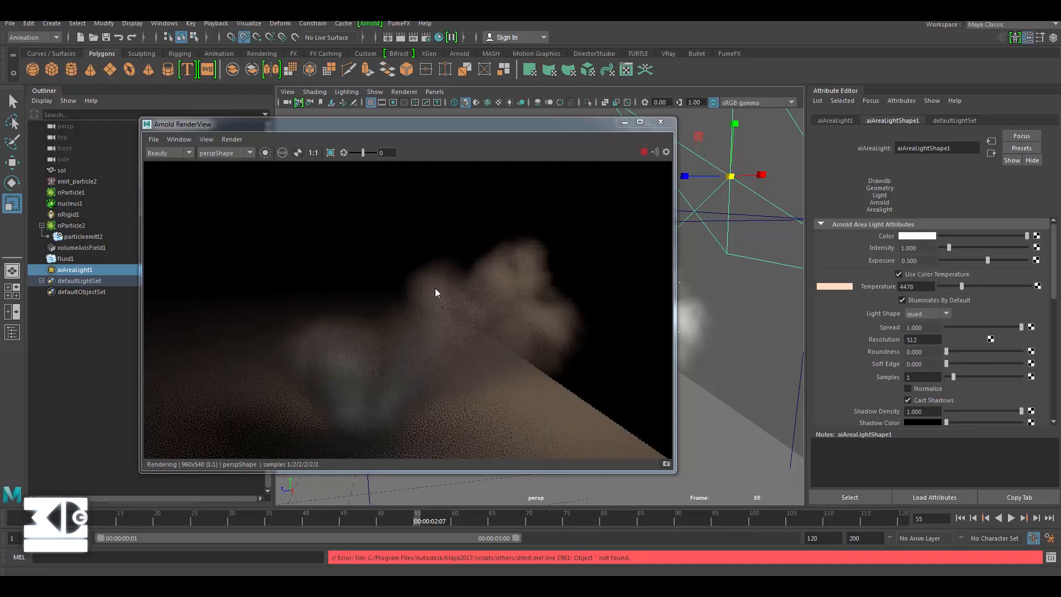
pyautogui.scroll(-2, 435, 287)
pyautogui.scroll(2, 436, 287)
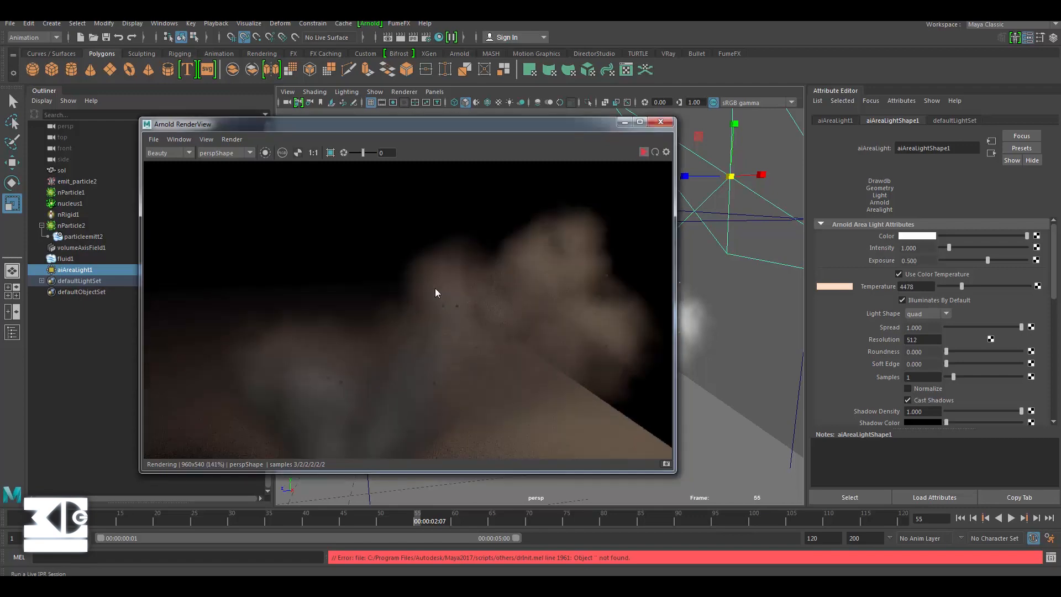
pyautogui.scroll(-2, 436, 292)
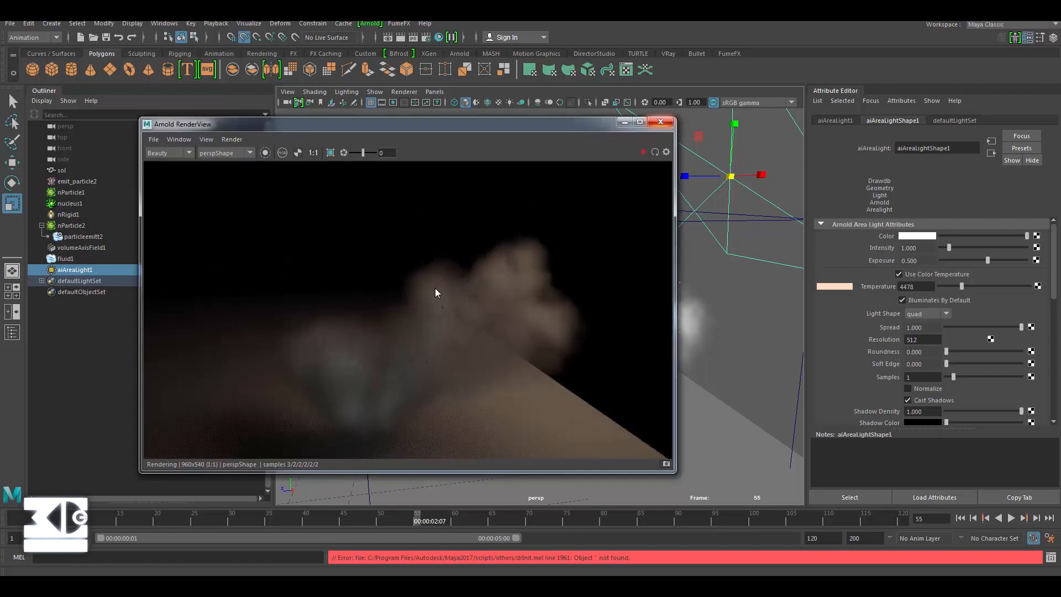
pyautogui.hotkey('alt', 'F4')
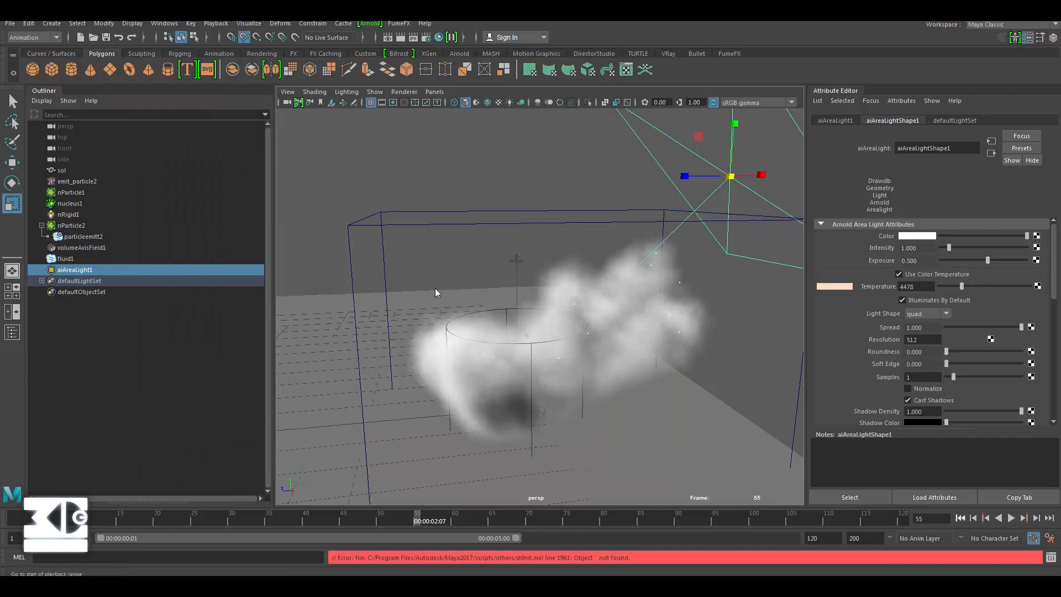
# Replay the simulation from the first frame and stop it at frame 56
pyautogui.hotkey('alt', 'shift', 'v')
pyautogui.hotkey('alt', 'v')
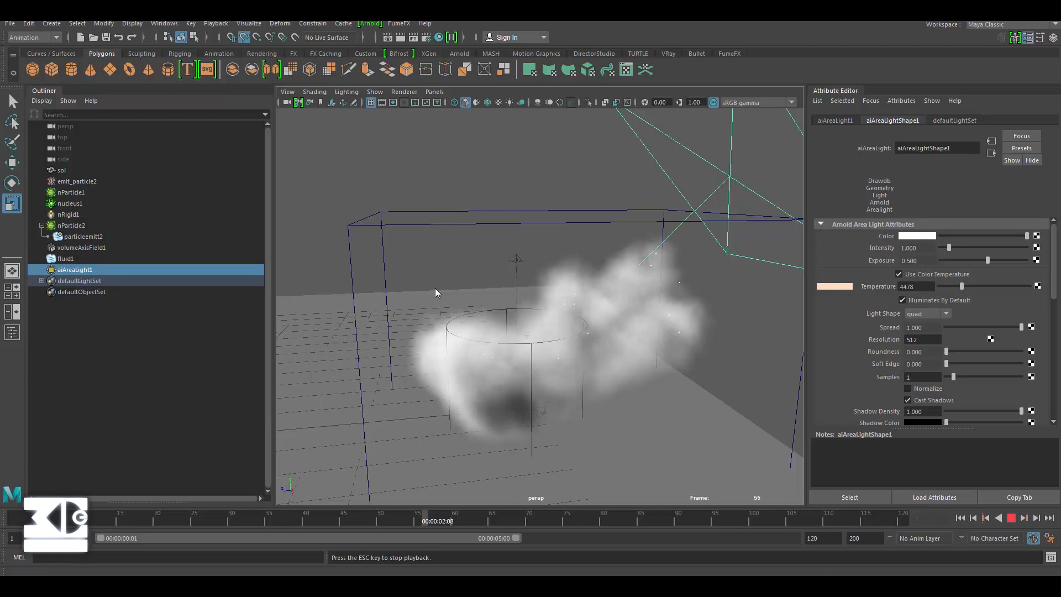
pyautogui.press('Escape')
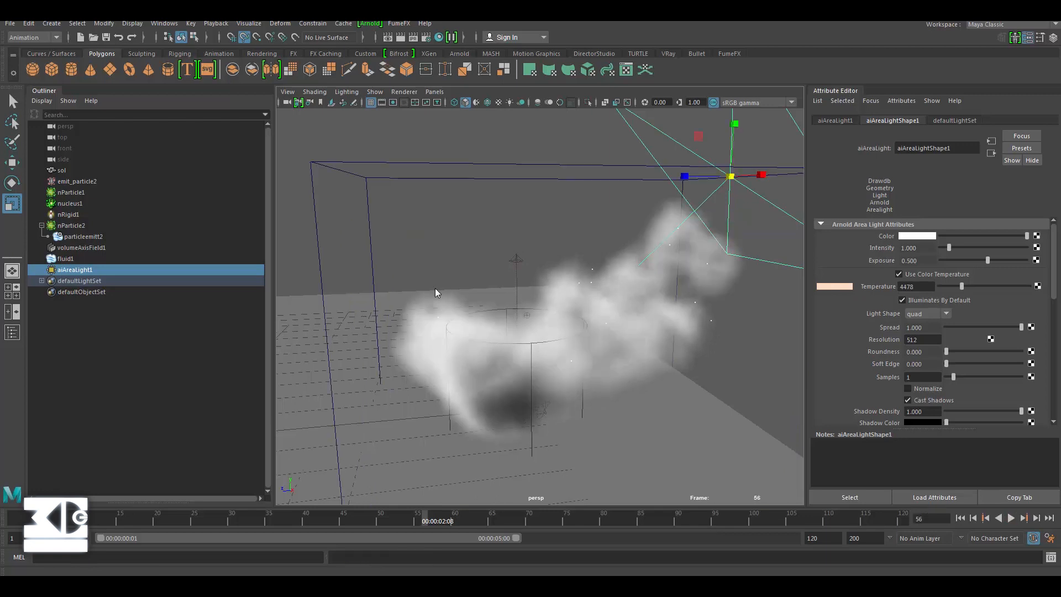
# Select the fluid container and set its particle emitter's Fluid Emission Turbulence to 1
pyautogui.press('Up')
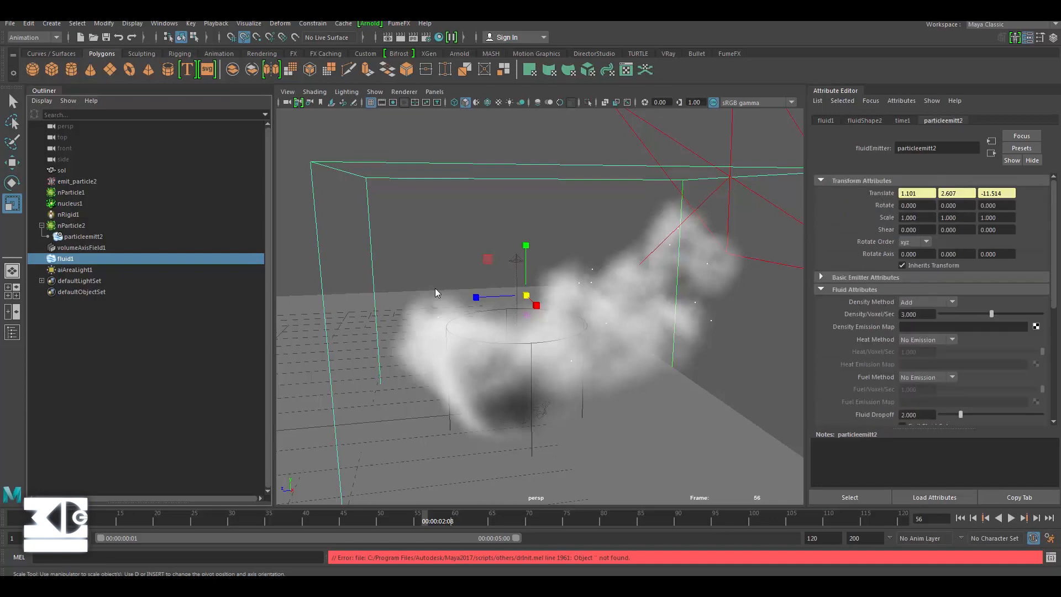
pyautogui.scroll(-7, 931, 301)
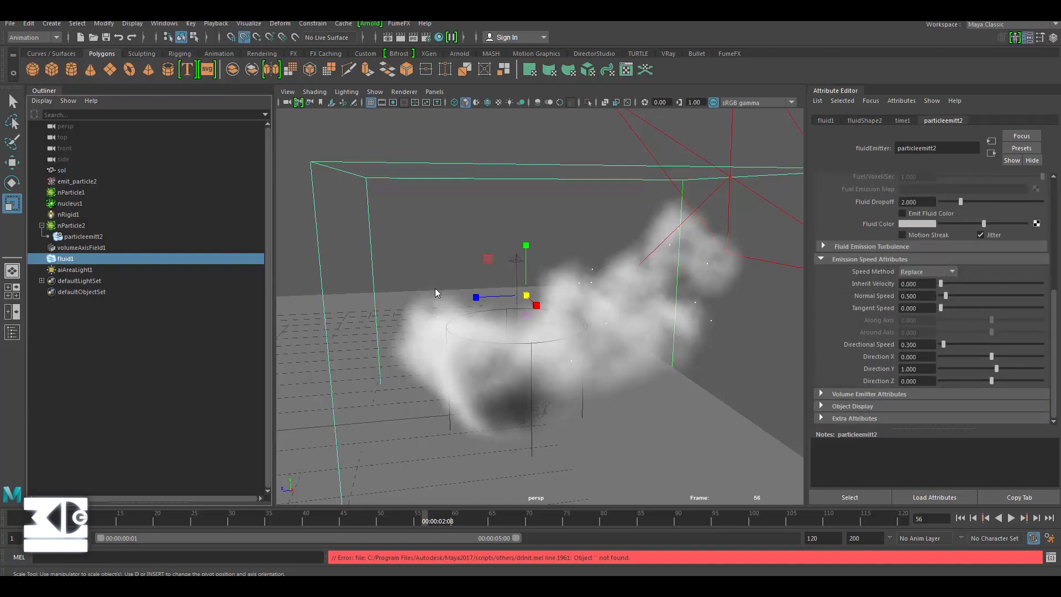
pyautogui.moveTo(920, 272); pyautogui.dragTo(900, 271)
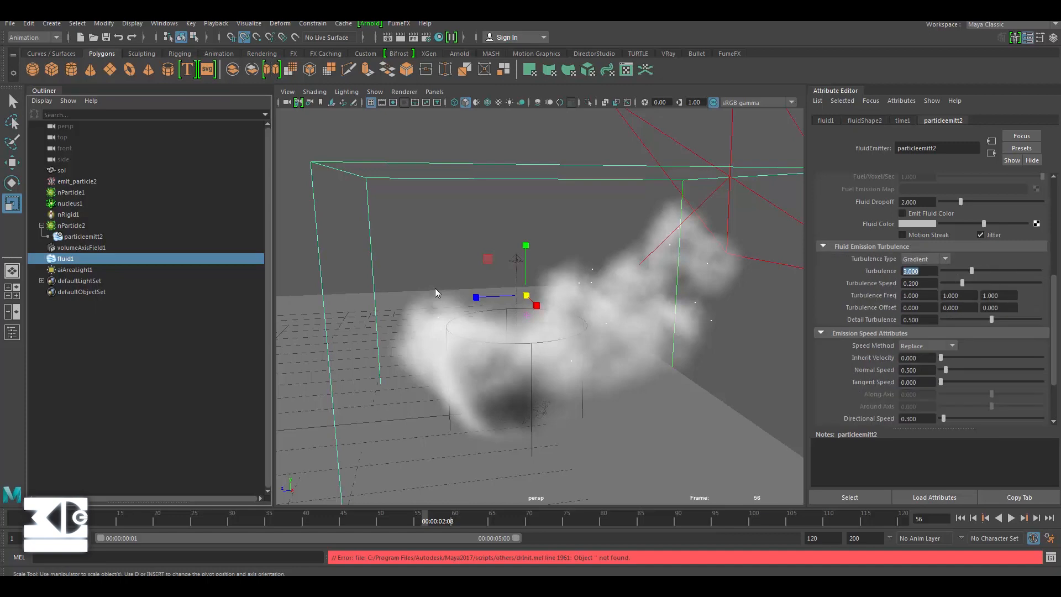
pyautogui.write('1')
pyautogui.press('Return')
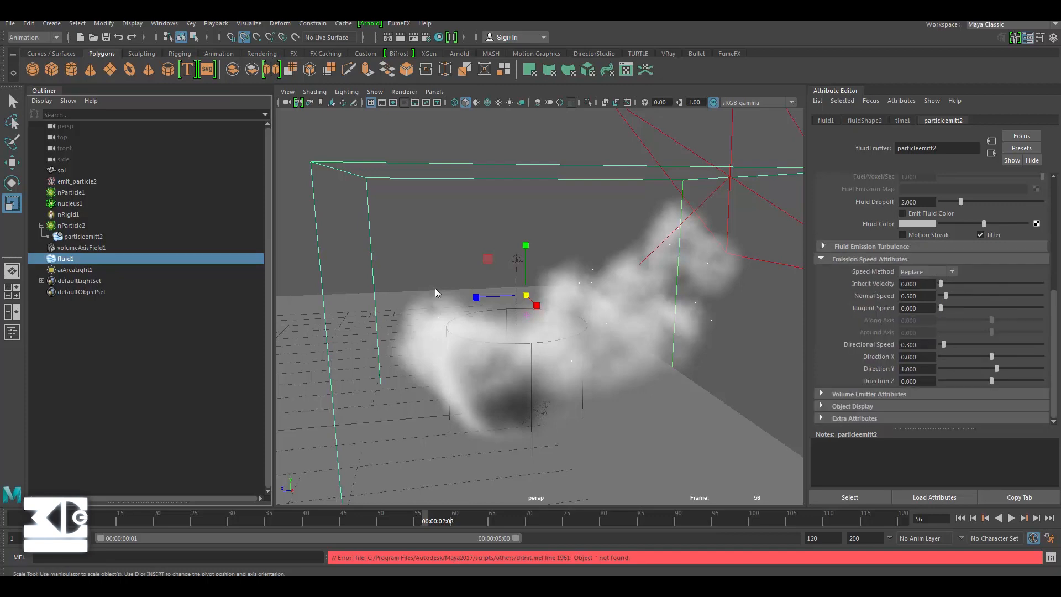
# Set the Gradient Force to 5 in the fluid shape's Density contents details
pyautogui.click(864, 120)
pyautogui.scroll(-5, 931, 304)
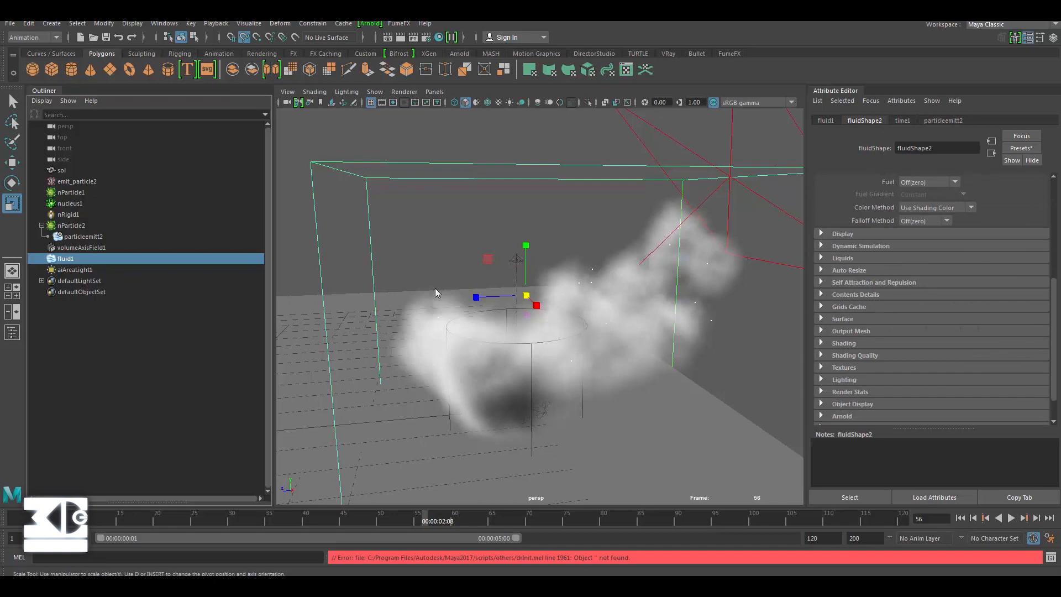
pyautogui.click(843, 343)
pyautogui.click(843, 343)
pyautogui.click(855, 295)
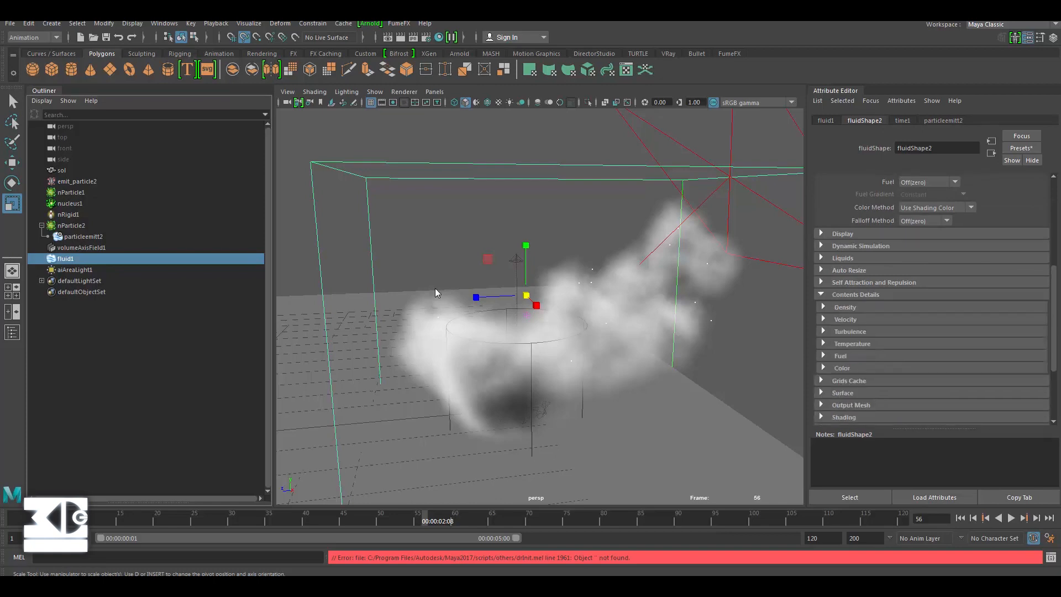
pyautogui.click(844, 307)
pyautogui.scroll(-2, 931, 304)
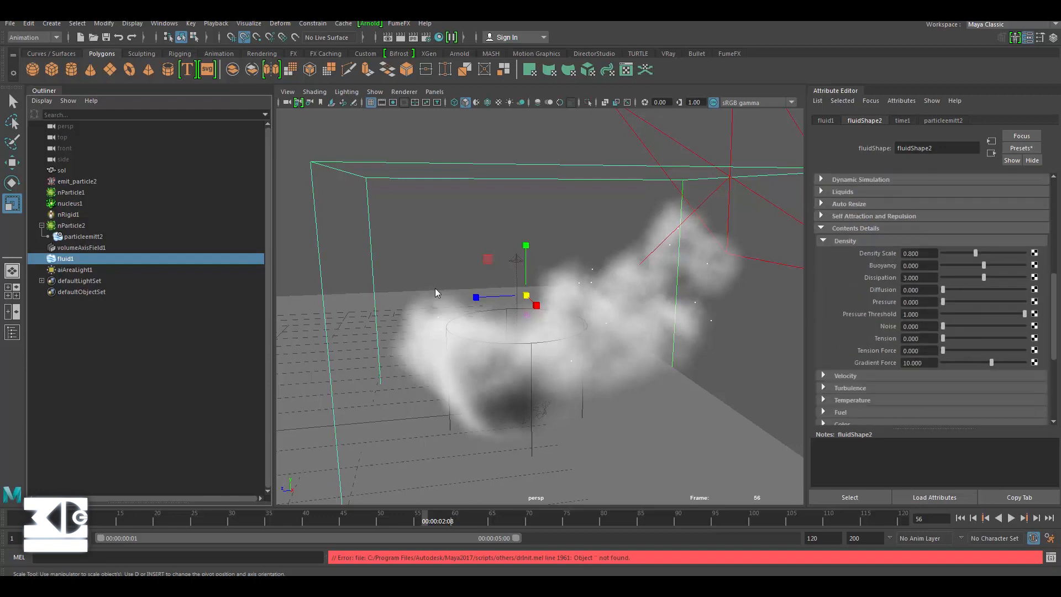
pyautogui.click(845, 375)
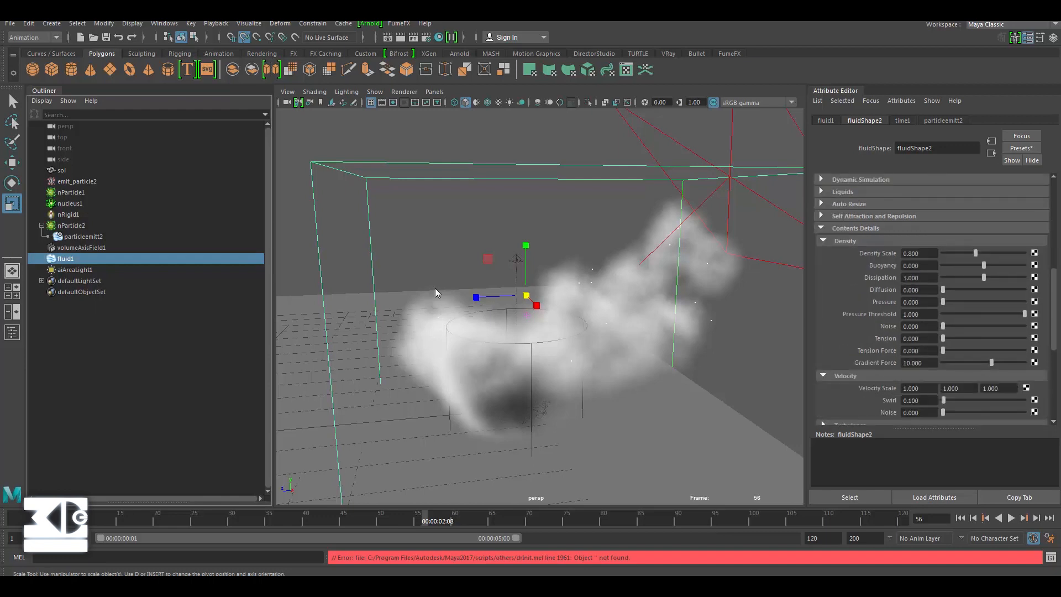
pyautogui.doubleClick(913, 363)
pyautogui.write('5')
pyautogui.press('Return')
# Set the fluid shape's Turbulence Strength to 0.5 and review the particlefluidtuto2 playblast, pausing at frame 69
pyautogui.scroll(-1, 932, 332)
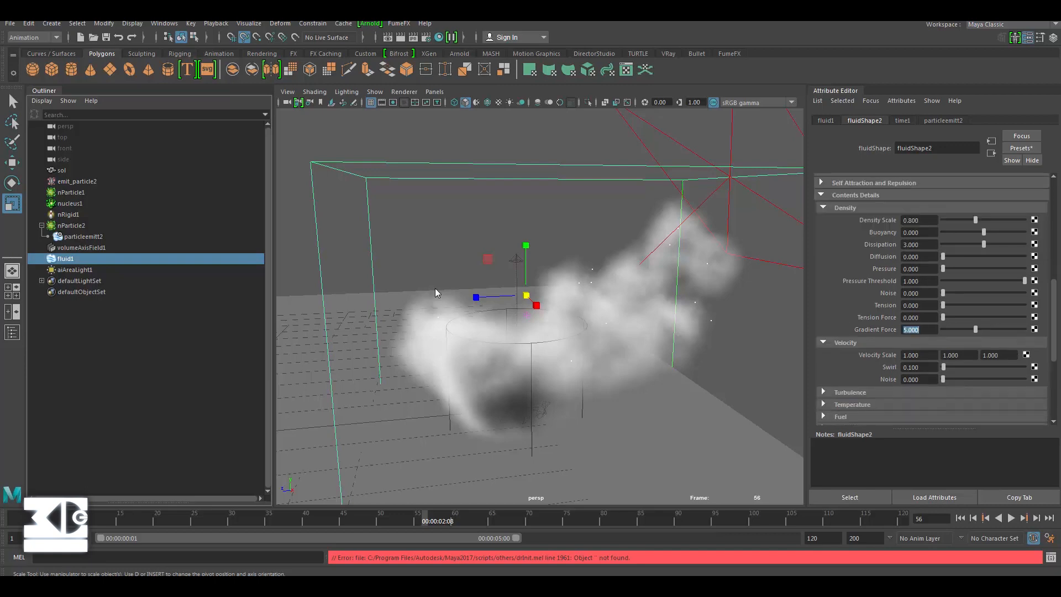
pyautogui.click(850, 392)
pyautogui.scroll(-1, 931, 332)
pyautogui.doubleClick(912, 372)
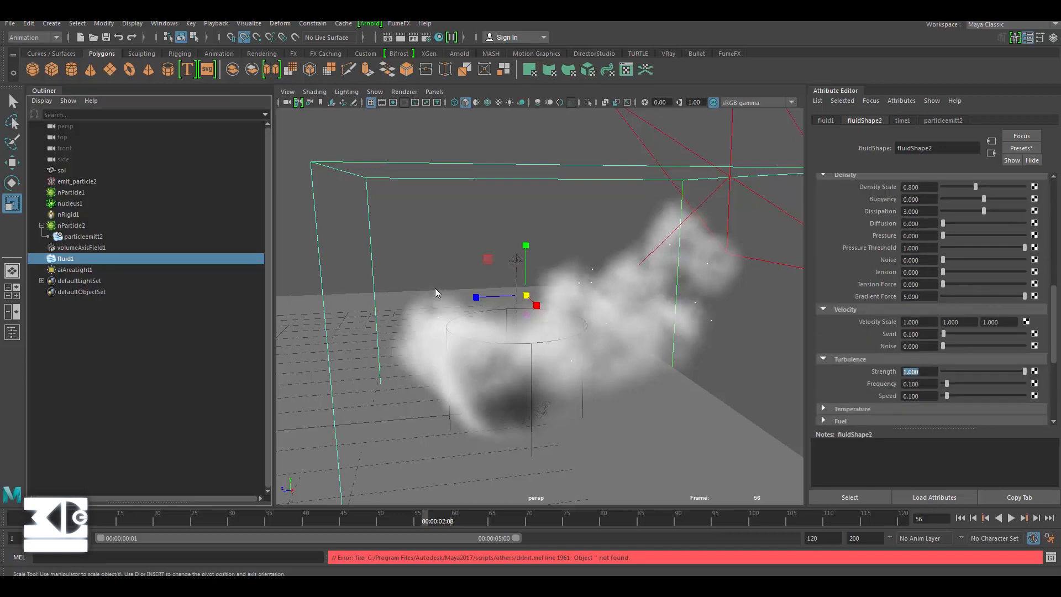
pyautogui.write('.5')
pyautogui.press('Return')
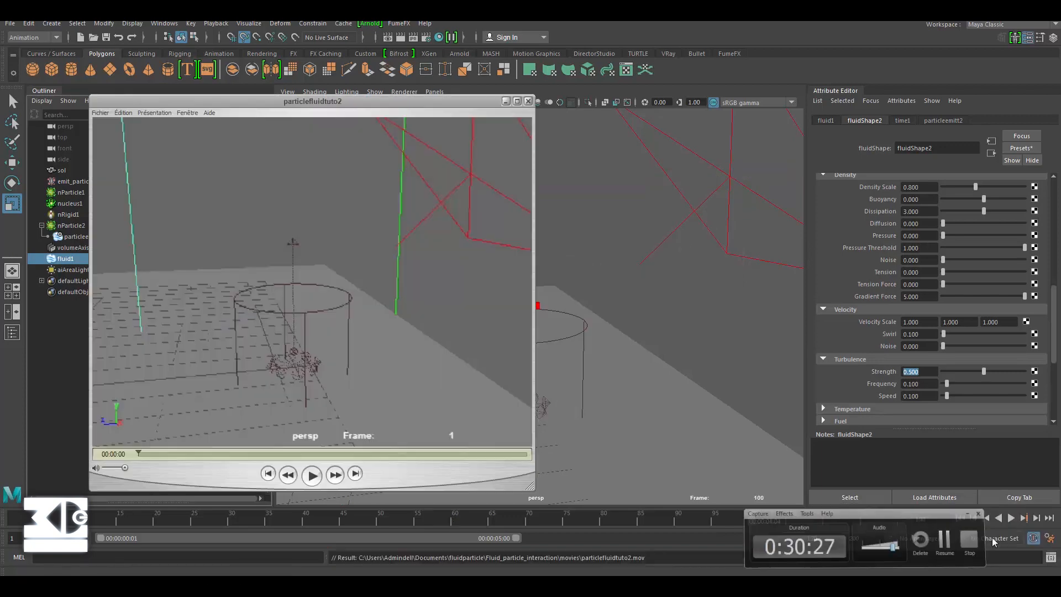
pyautogui.click(311, 475)
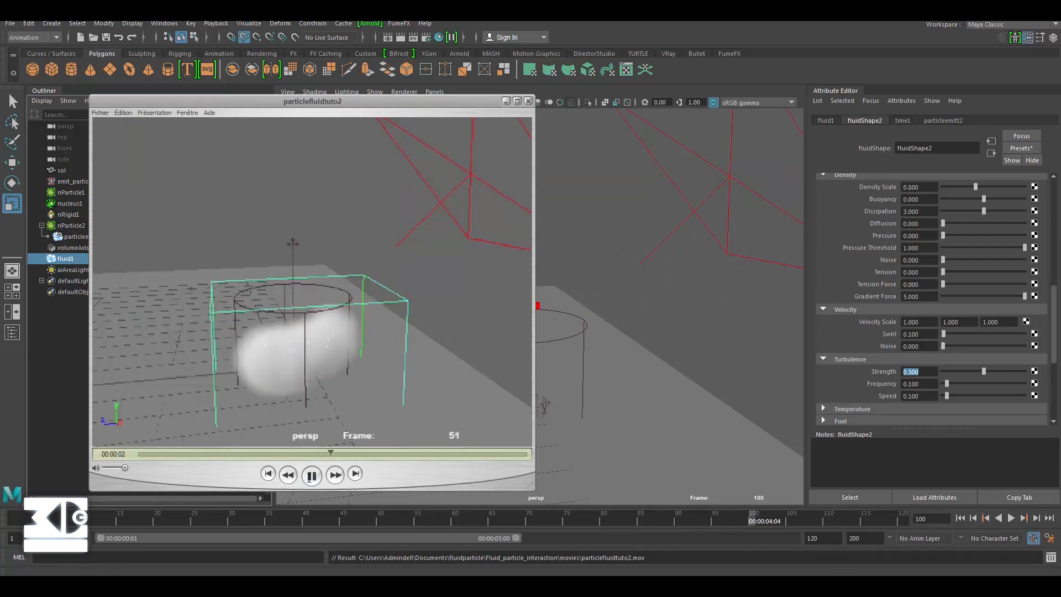
pyautogui.click(311, 476)
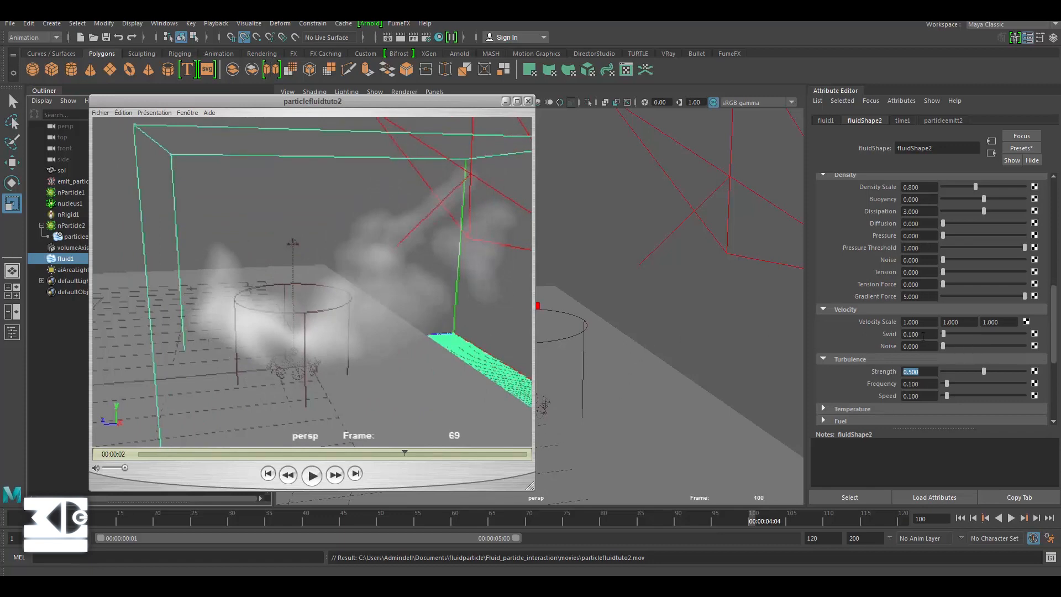
# Set the particle emitter's Fluid Emission Turbulence to 10
pyautogui.click(938, 121)
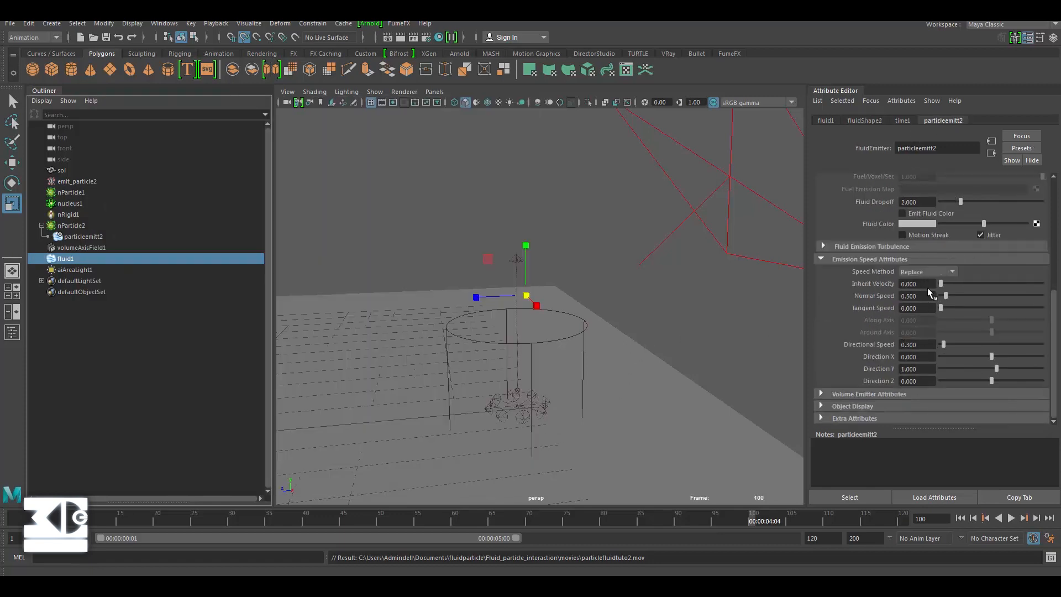
pyautogui.click(872, 247)
pyautogui.doubleClick(923, 269)
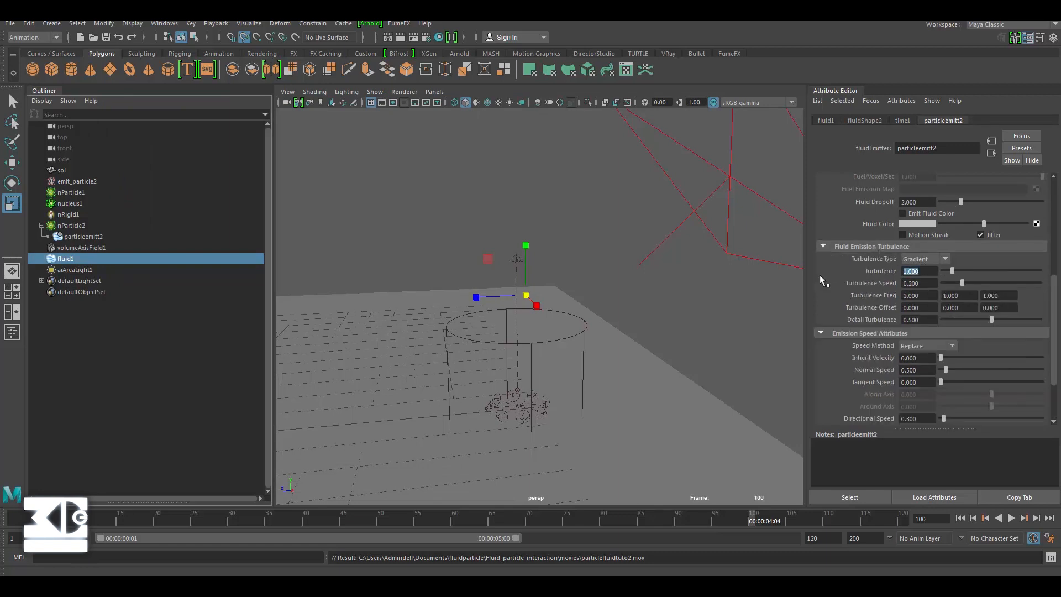
pyautogui.write('10')
pyautogui.press('Return')
# Set the emitter's emission Direction X, Y and Z to 1, 2 and 1, and its Normal Speed to 5
pyautogui.scroll(-3, 918, 390)
pyautogui.doubleClick(917, 357)
pyautogui.write('1')
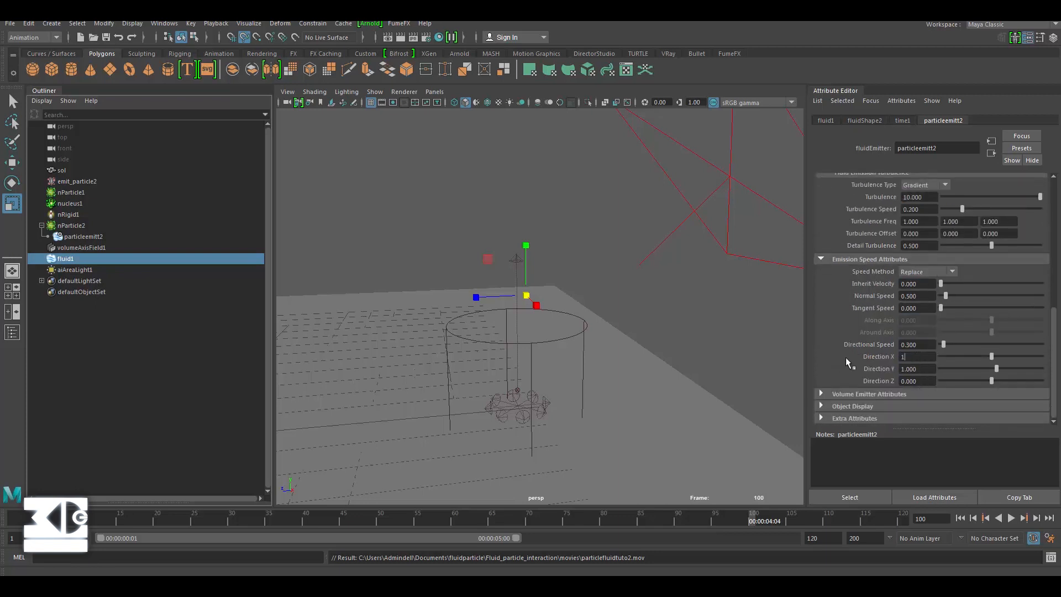
pyautogui.doubleClick(919, 368)
pyautogui.write('2.')
pyautogui.press('Tab')
pyautogui.write('1')
pyautogui.press('Return')
pyautogui.doubleClick(921, 294)
pyautogui.write('5')
pyautogui.press('Return')
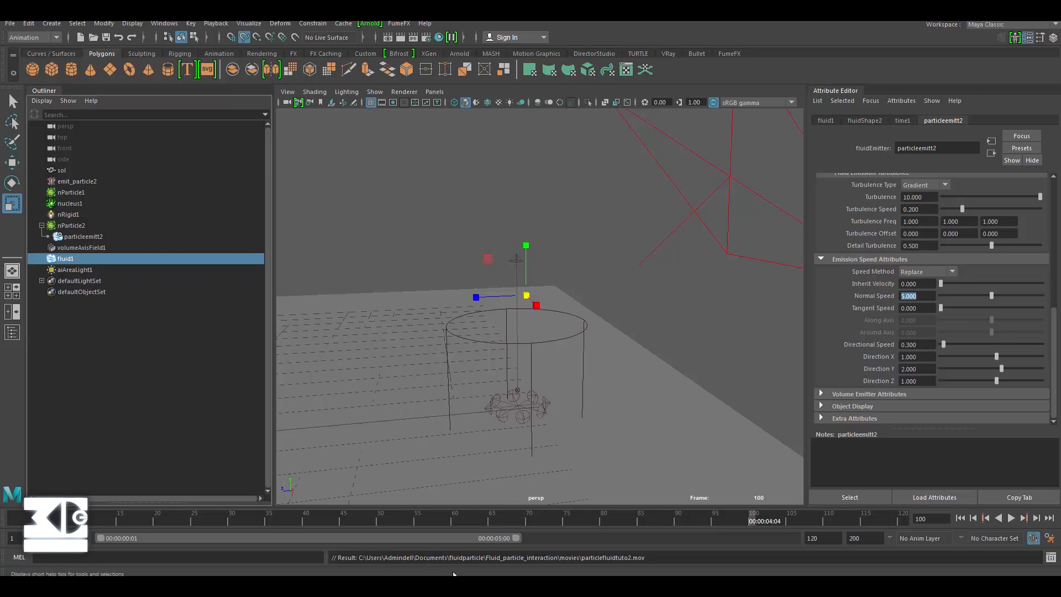
# Check the emitter settings in the other open scene, and set this emitter's Inherit Velocity to 1 and Directional Speed to 5
pyautogui.click(363, 558)
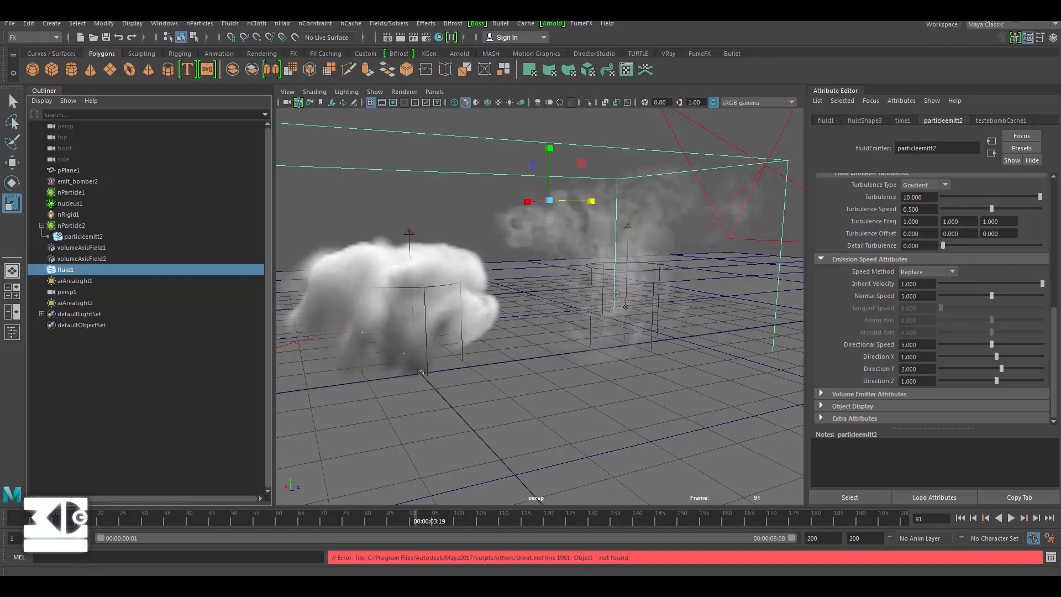
pyautogui.click(988, 16)
pyautogui.moveTo(918, 283); pyautogui.dragTo(886, 287)
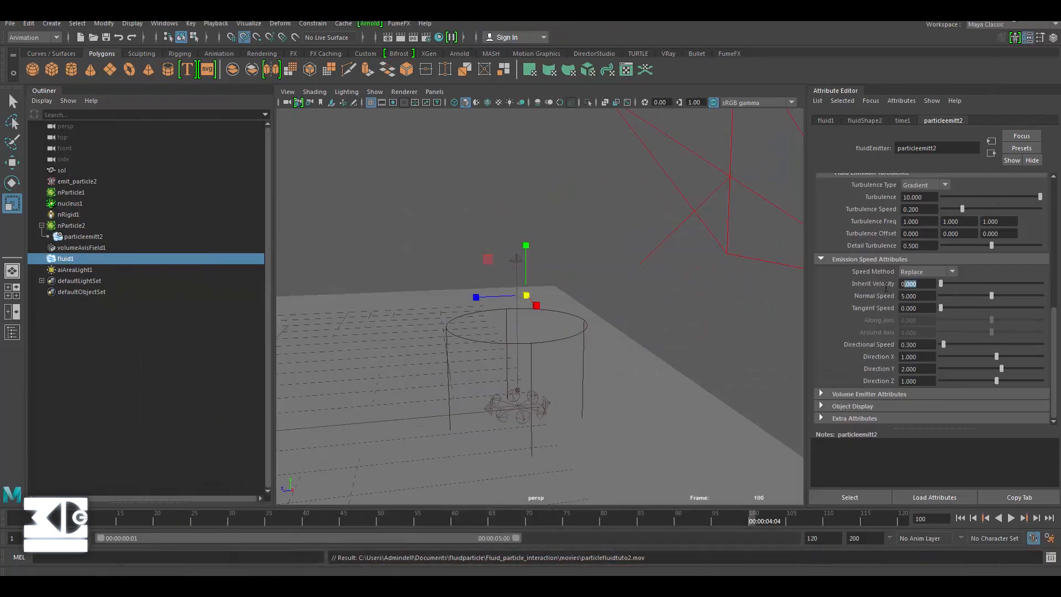
pyautogui.write('1')
pyautogui.press('Return')
pyautogui.doubleClick(920, 344)
pyautogui.write('5')
pyautogui.press('Return')
# Set the fluid container's Base Resolution to 80 and replay the simulation from the first frame, stopping at frame 60
pyautogui.scroll(10, 895, 234)
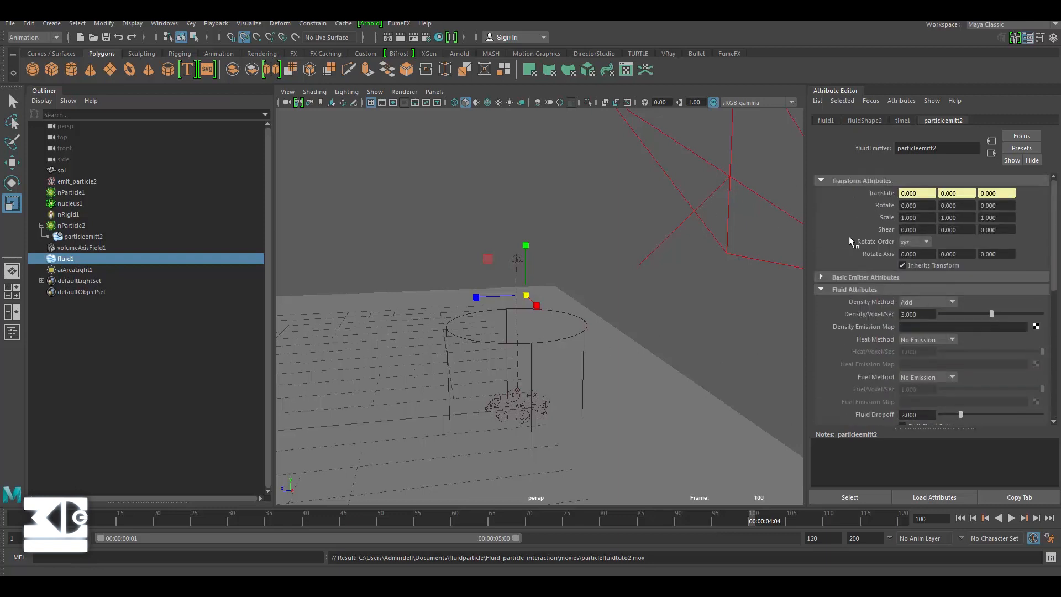
pyautogui.click(863, 121)
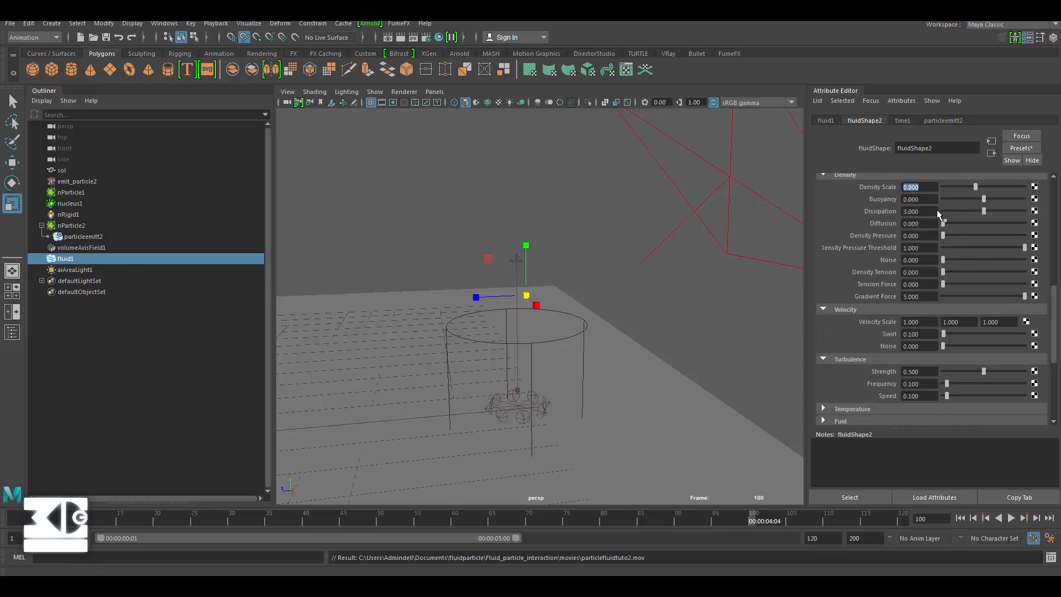
pyautogui.scroll(10, 936, 211)
pyautogui.moveTo(921, 214); pyautogui.dragTo(835, 229)
pyautogui.write('5')
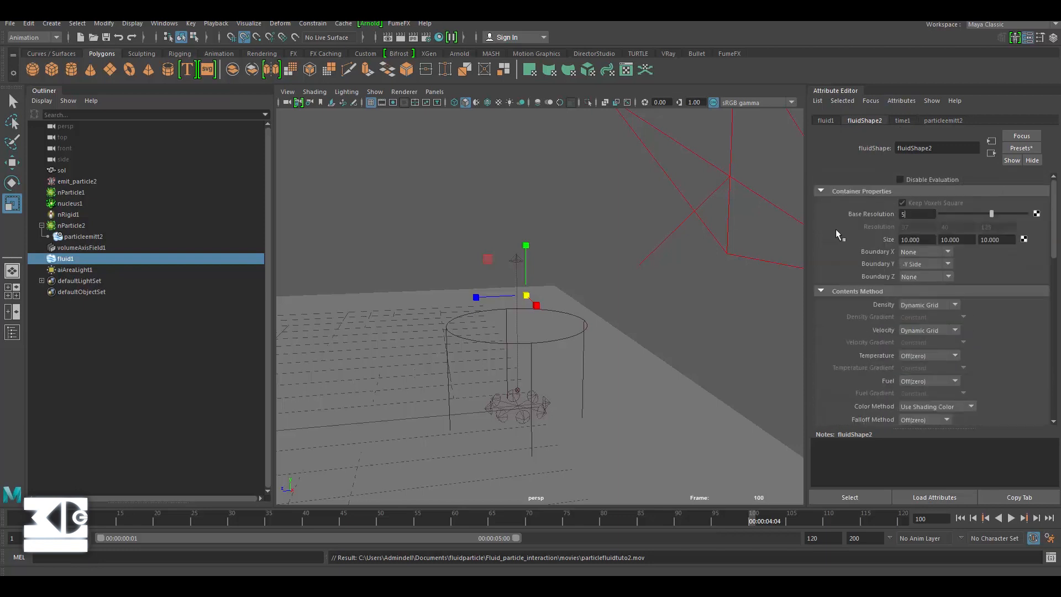
pyautogui.write('0')
pyautogui.press('BackSpace')
pyautogui.press('BackSpace')
pyautogui.write('80')
pyautogui.press('Return')
pyautogui.click(959, 518)
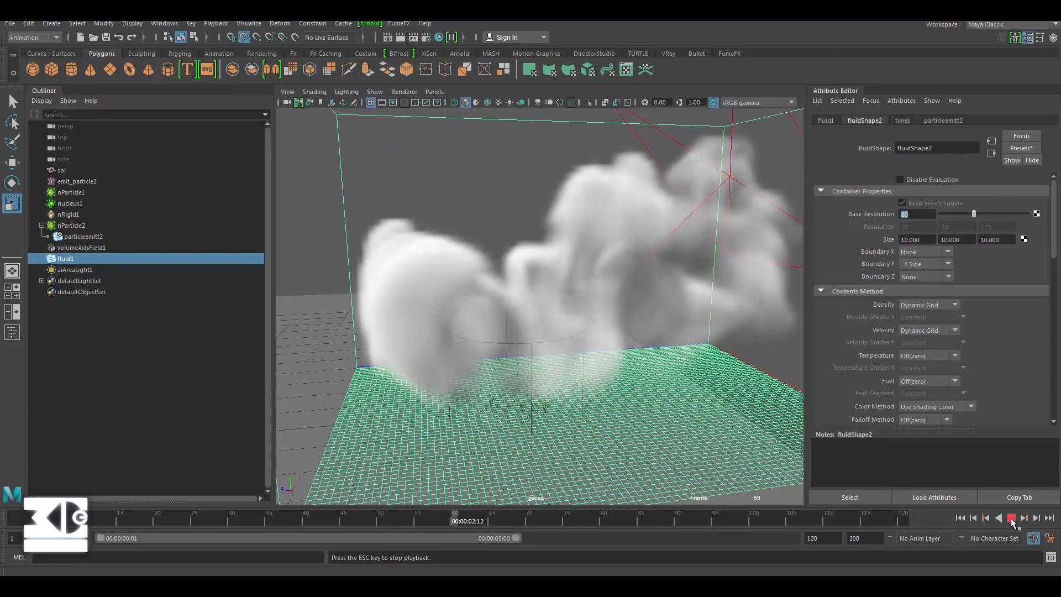
pyautogui.click(1011, 518)
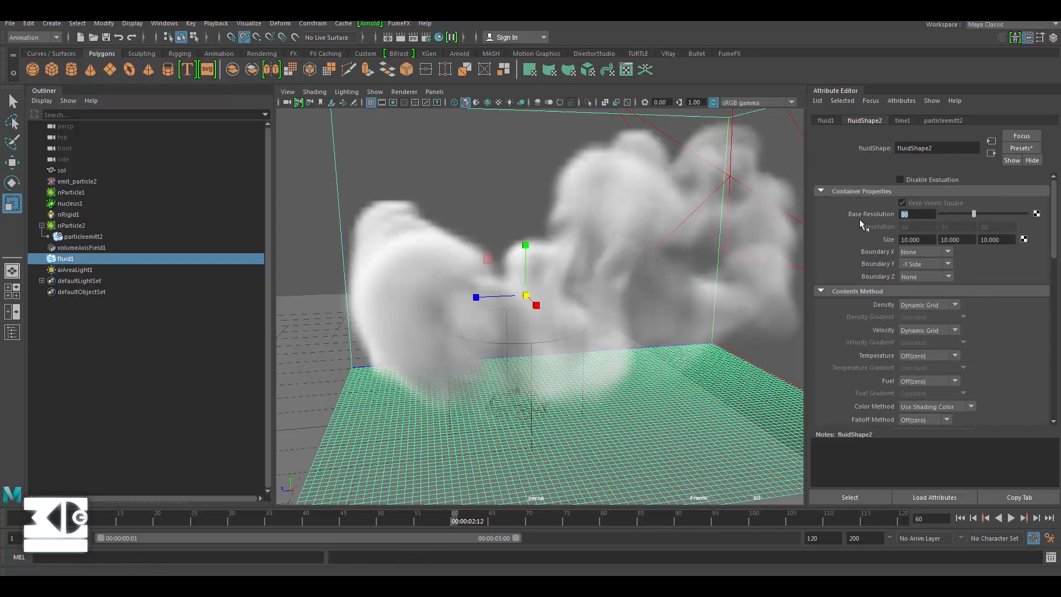
# Raise the fluid container's Base Resolution to 150 and return to the first frame
pyautogui.write('150')
pyautogui.press('Return')
pyautogui.click(960, 518)
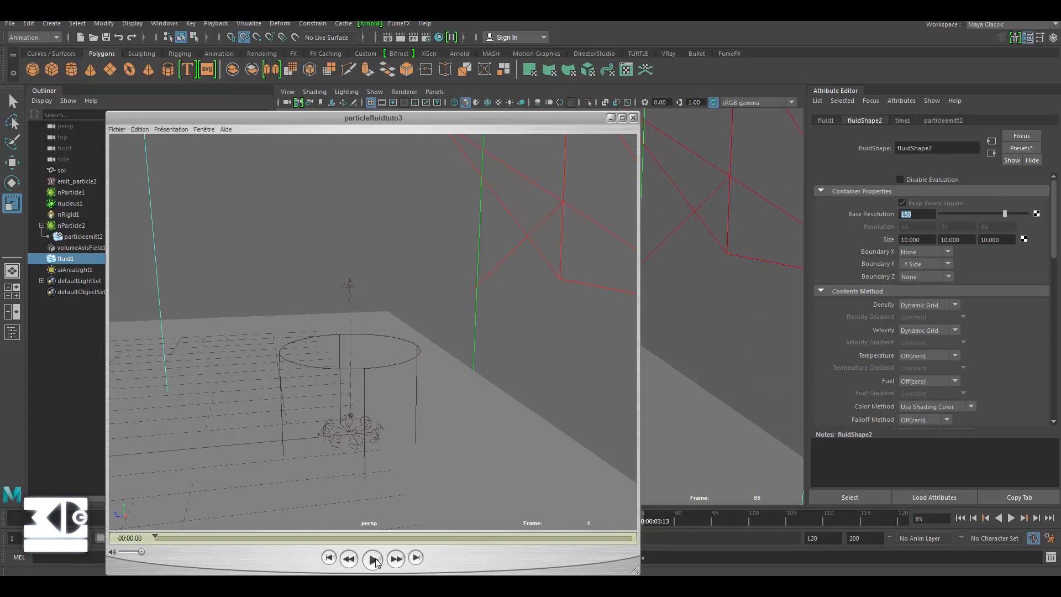
# Review the particlefluidtuto3 playblast, pausing it on the developed smoke, and minimize the player
pyautogui.click(373, 560)
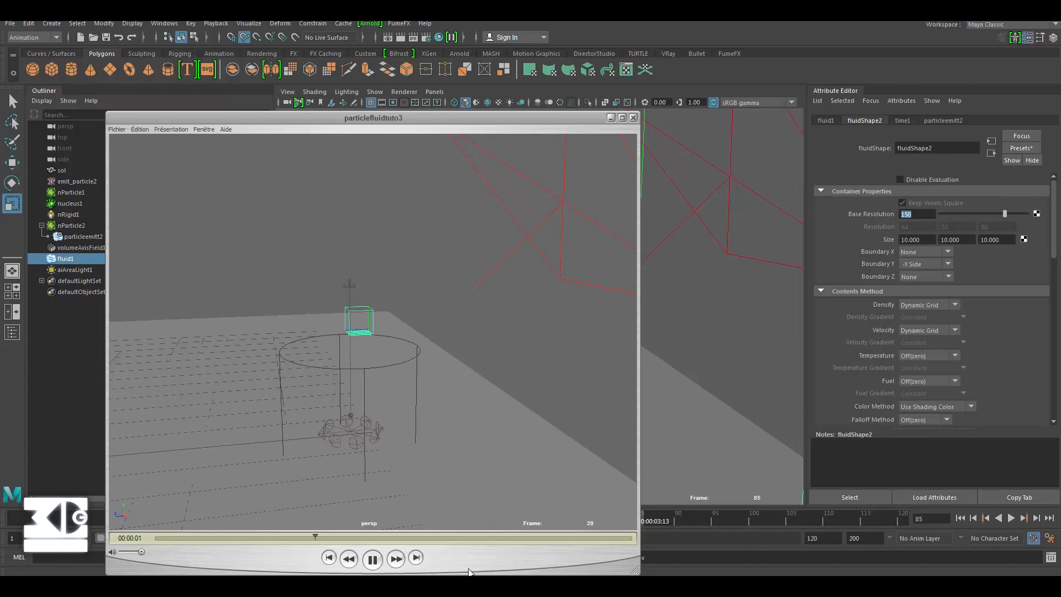
pyautogui.click(374, 560)
pyautogui.click(374, 560)
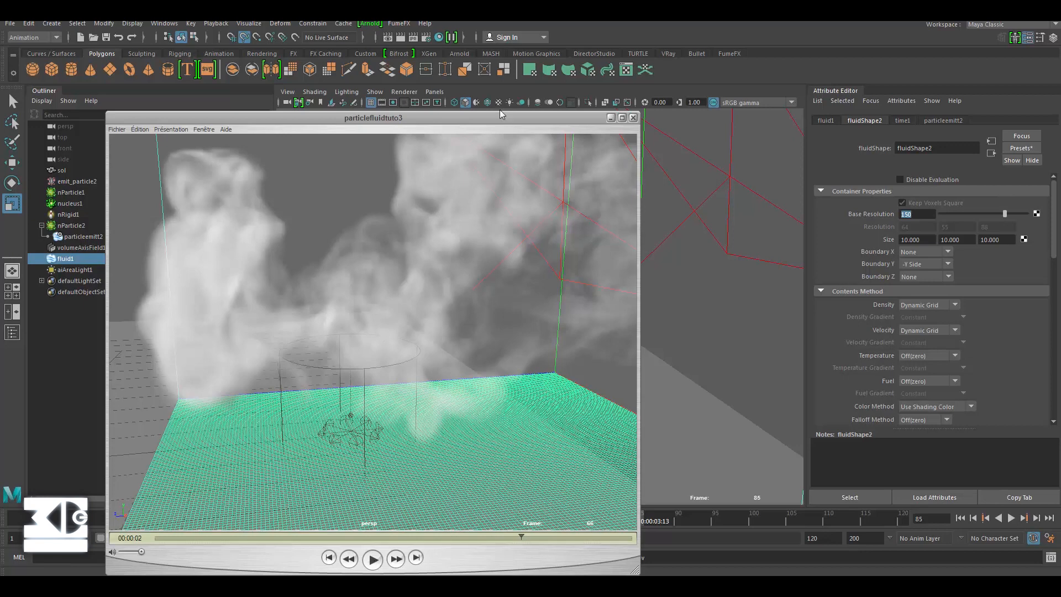
pyautogui.click(611, 117)
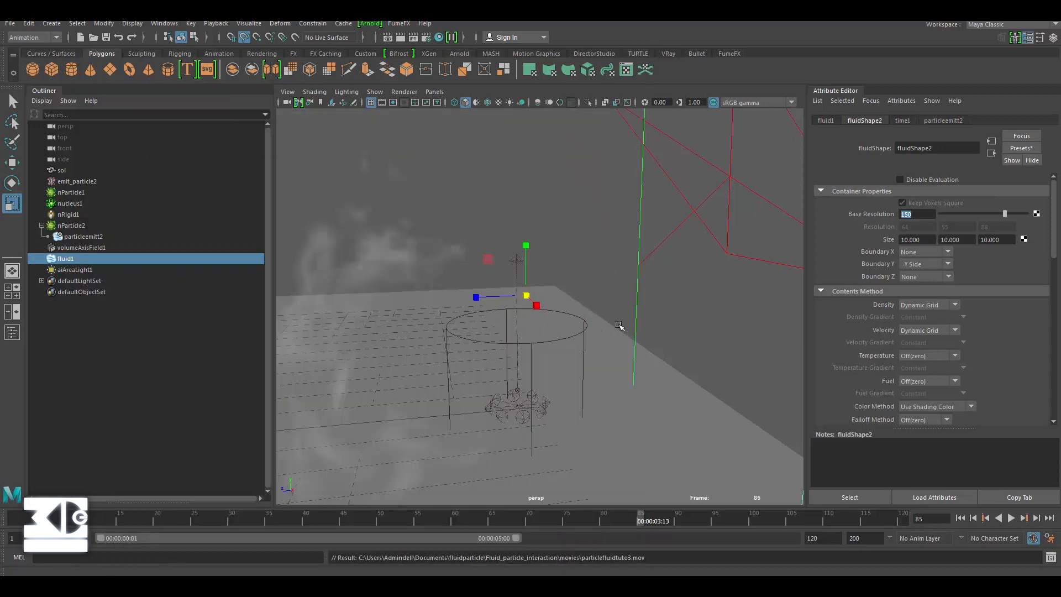
# Rerun the high-resolution simulation from the first frame and stop it at frame 53
pyautogui.click(960, 517)
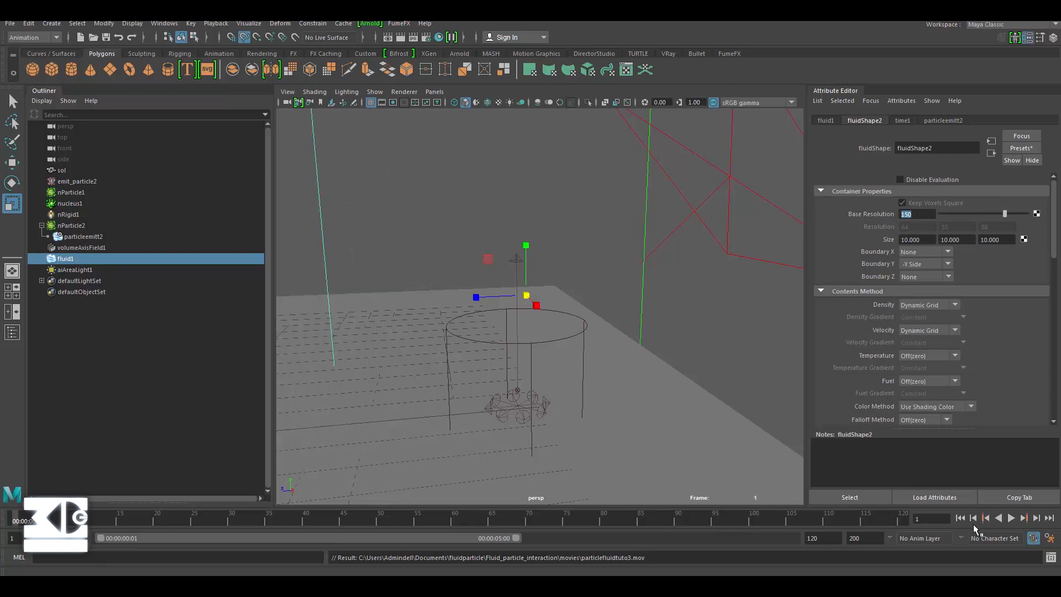
pyautogui.click(1008, 518)
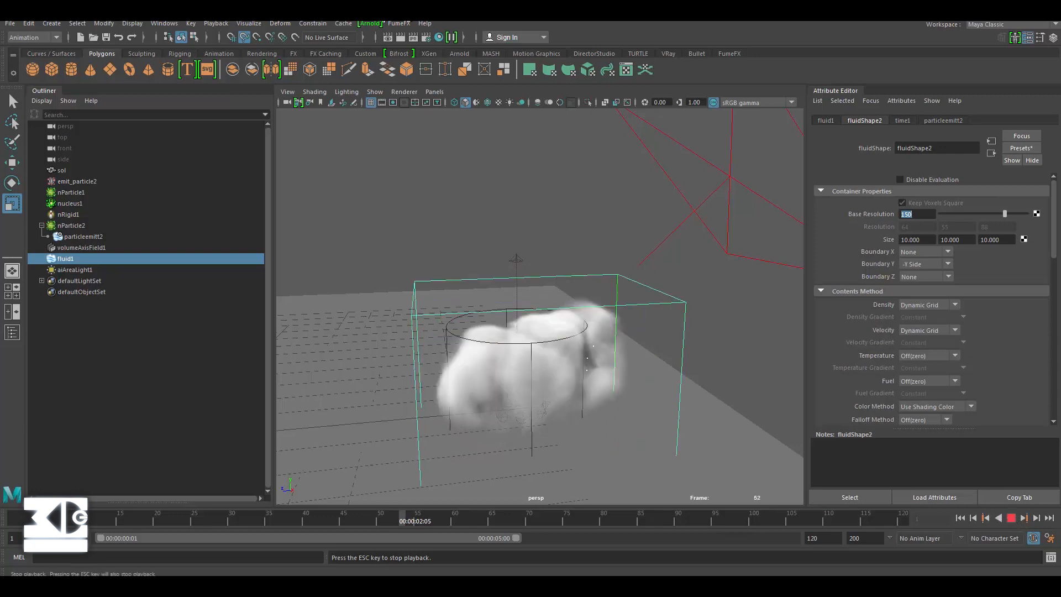
pyautogui.press('Escape')
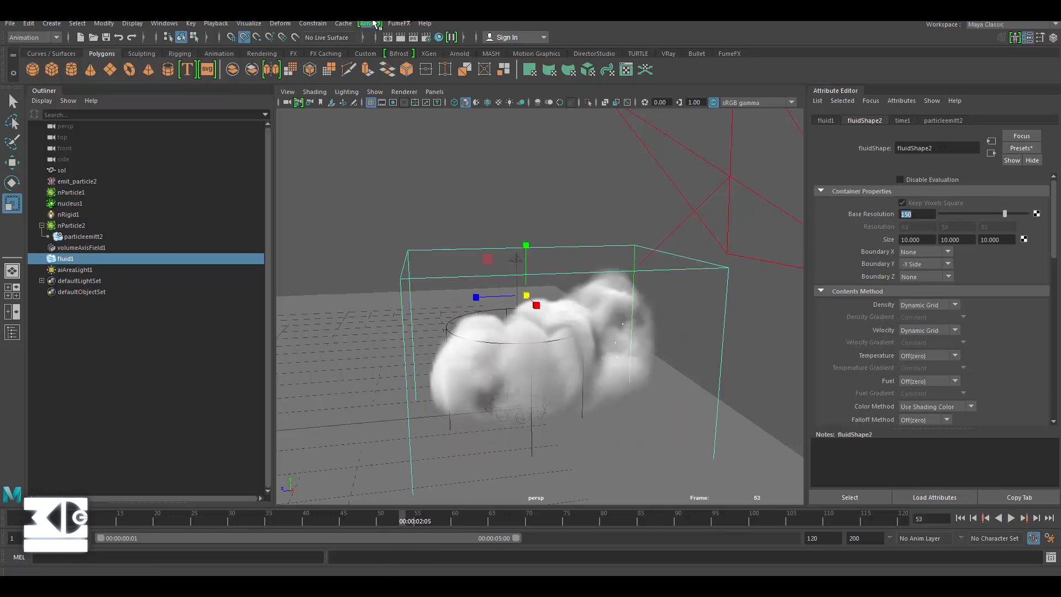
# Open the Arnold RenderView, start an interactive render of the smoke, inspect it maximized and restore the window
pyautogui.click(373, 24)
pyautogui.click(387, 52)
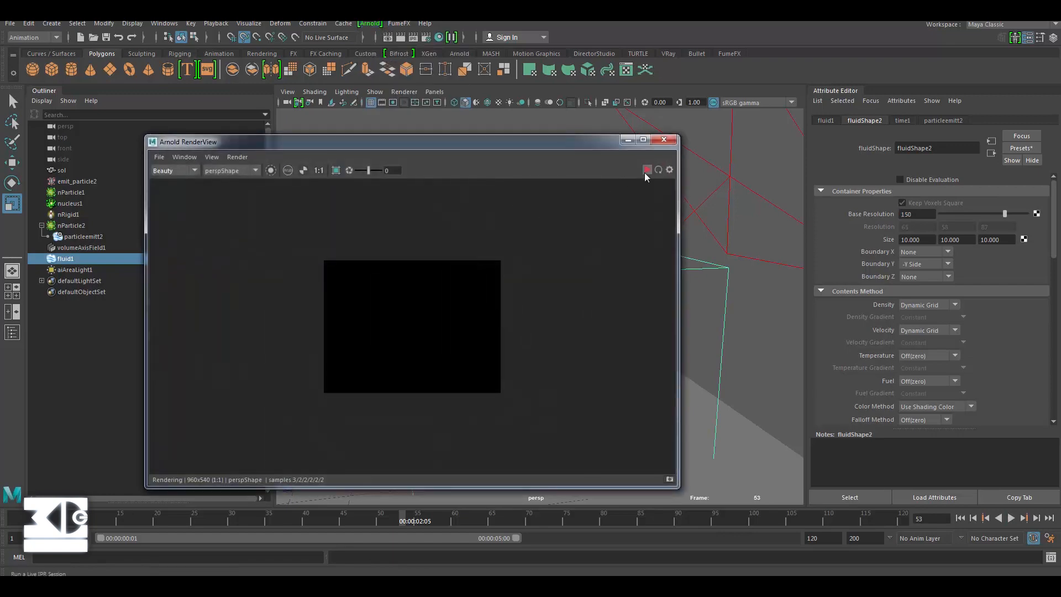
pyautogui.click(644, 172)
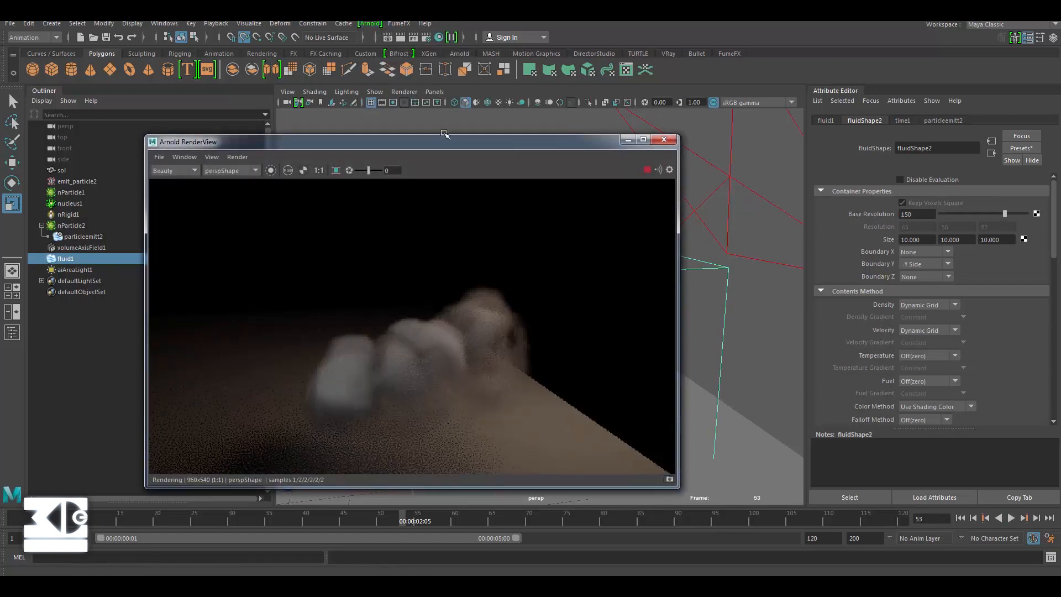
pyautogui.doubleClick(445, 134)
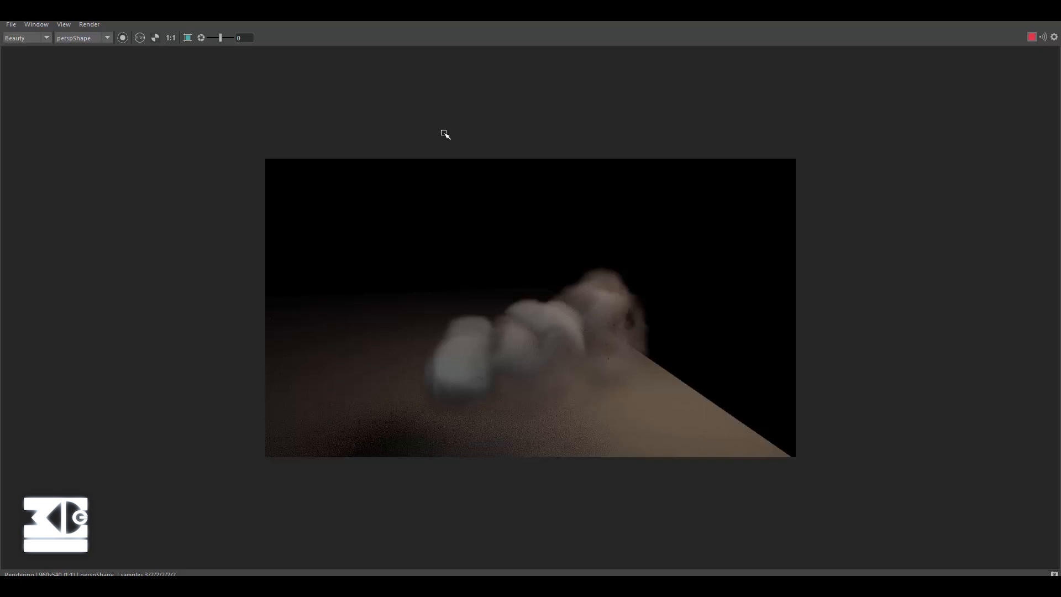
pyautogui.press('super+Down')
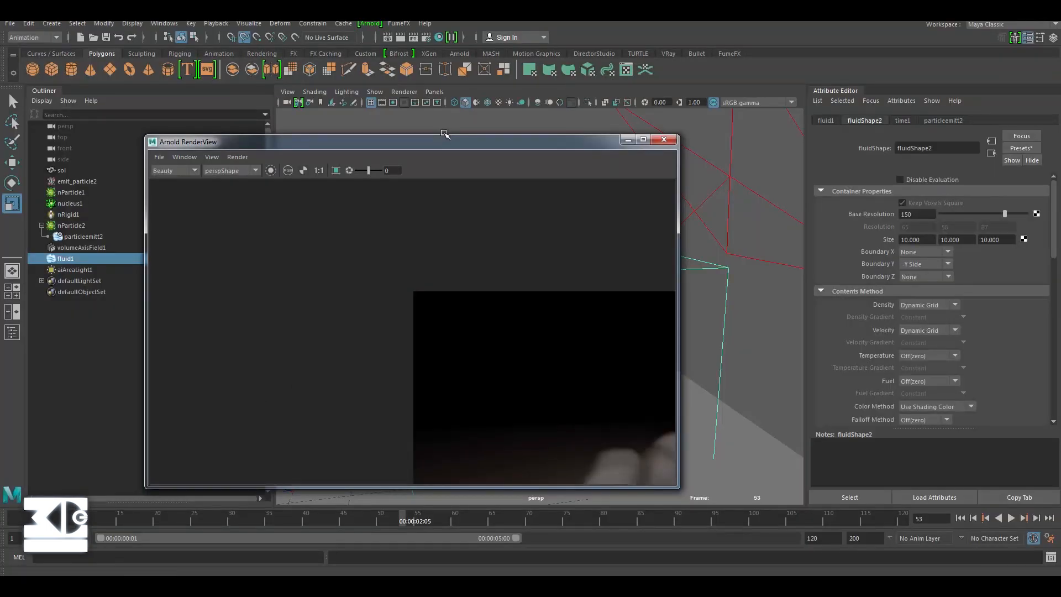
pyautogui.scroll(-1, 444, 134)
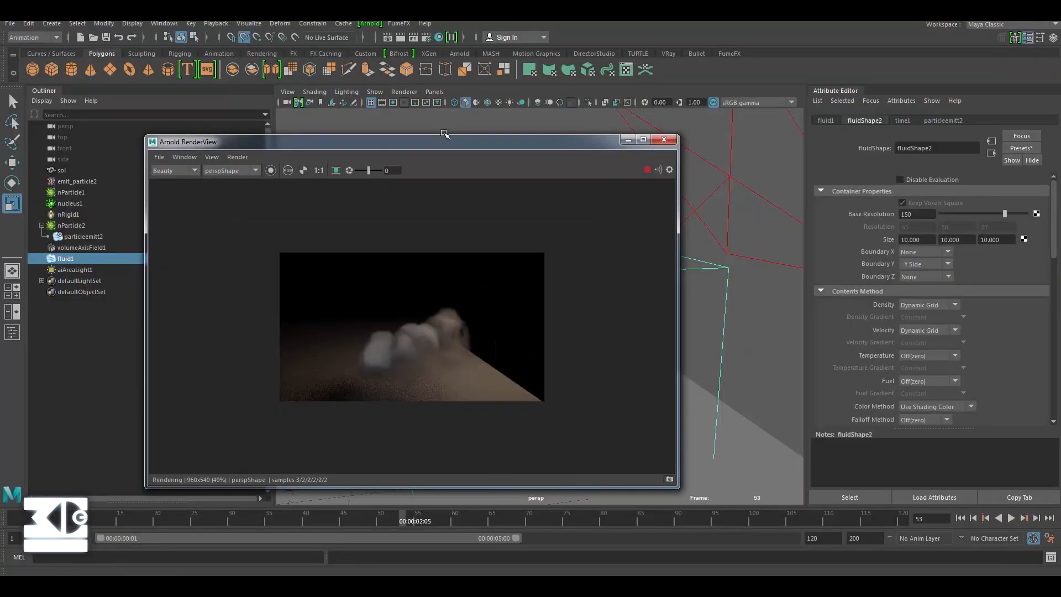
# Find the Shading section among fluidShape2's attributes and expand it to show the Transparency settings
pyautogui.scroll(-2, 931, 301)
pyautogui.scroll(1, 931, 301)
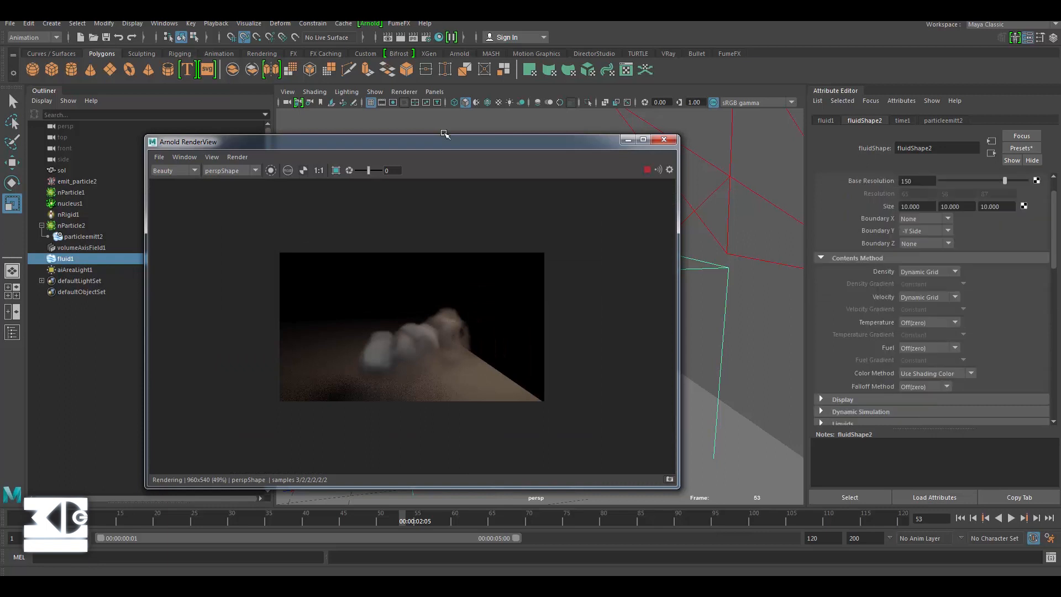
pyautogui.scroll(-3, 931, 301)
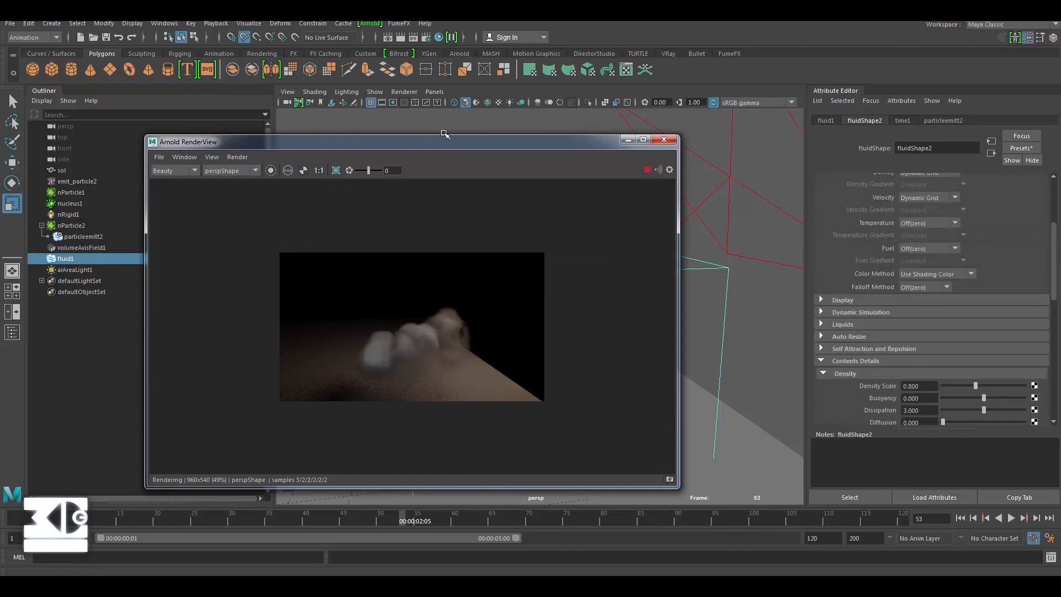
pyautogui.scroll(-2, 931, 301)
pyautogui.scroll(-3, 931, 301)
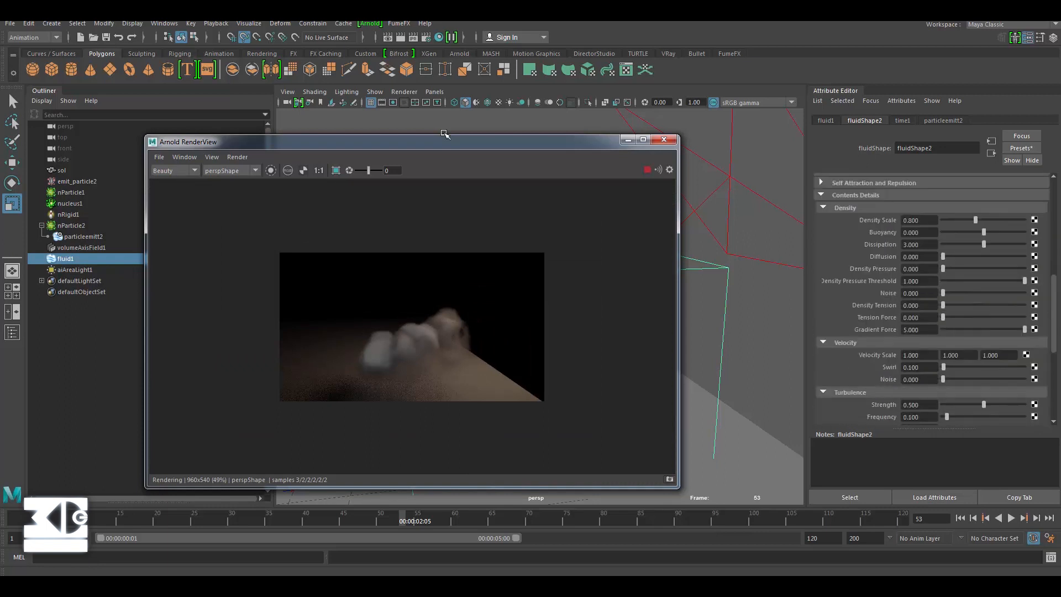
pyautogui.scroll(-6, 931, 301)
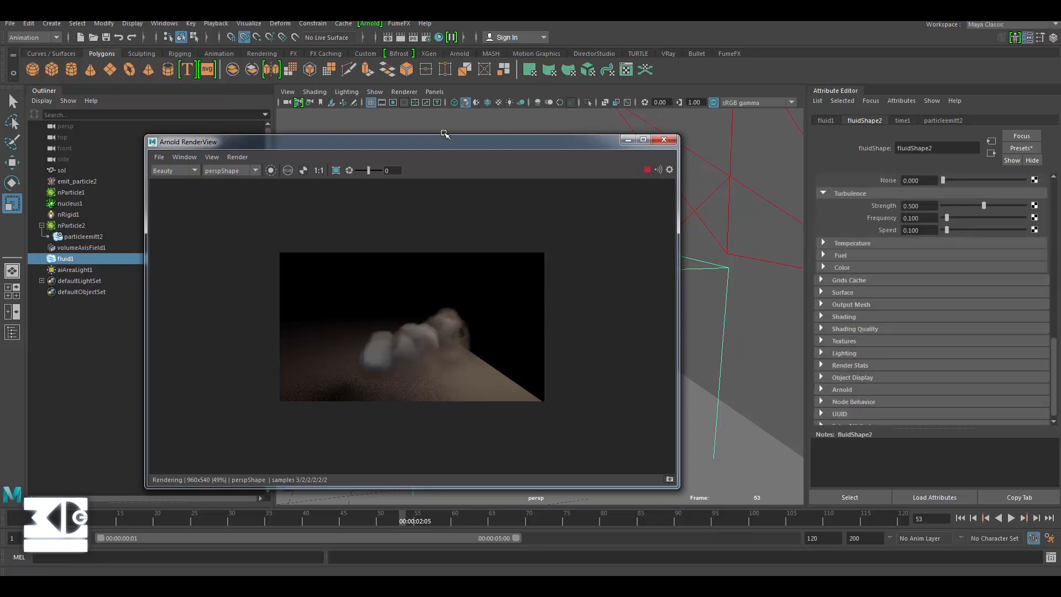
pyautogui.scroll(-1, 930, 301)
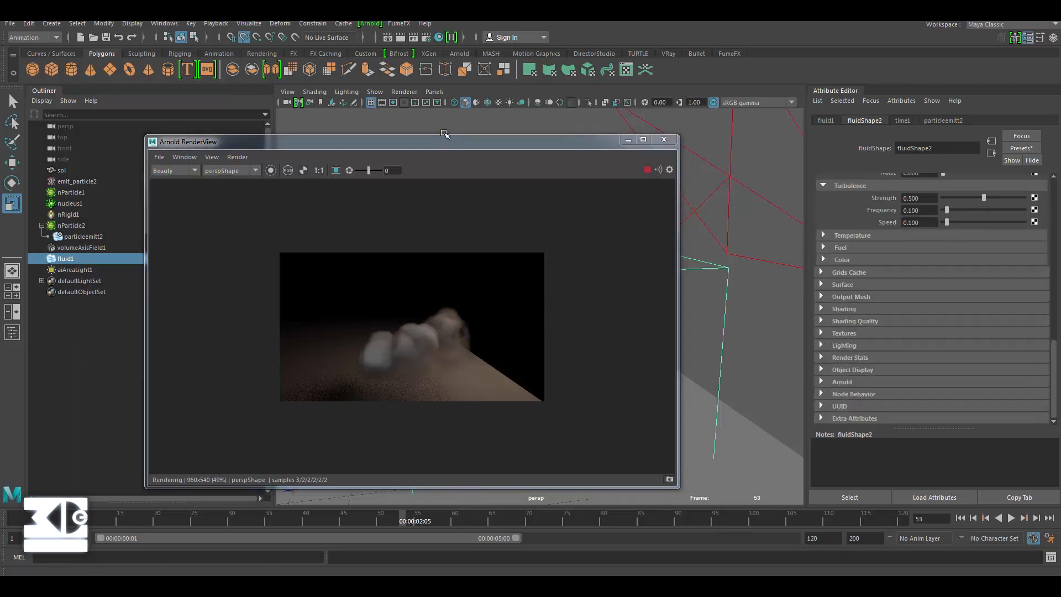
pyautogui.click(844, 309)
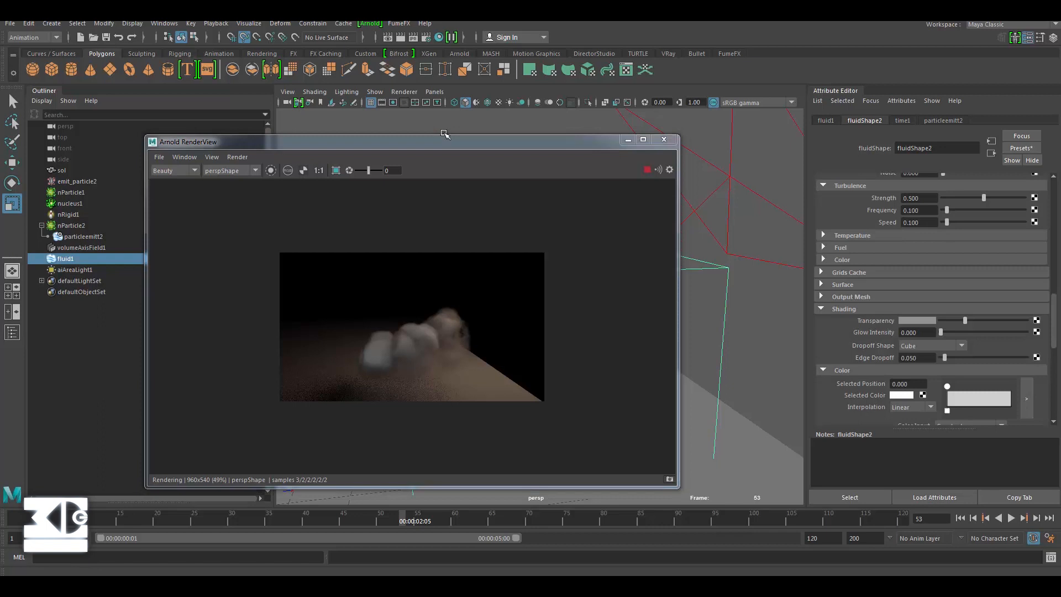
pyautogui.click(844, 308)
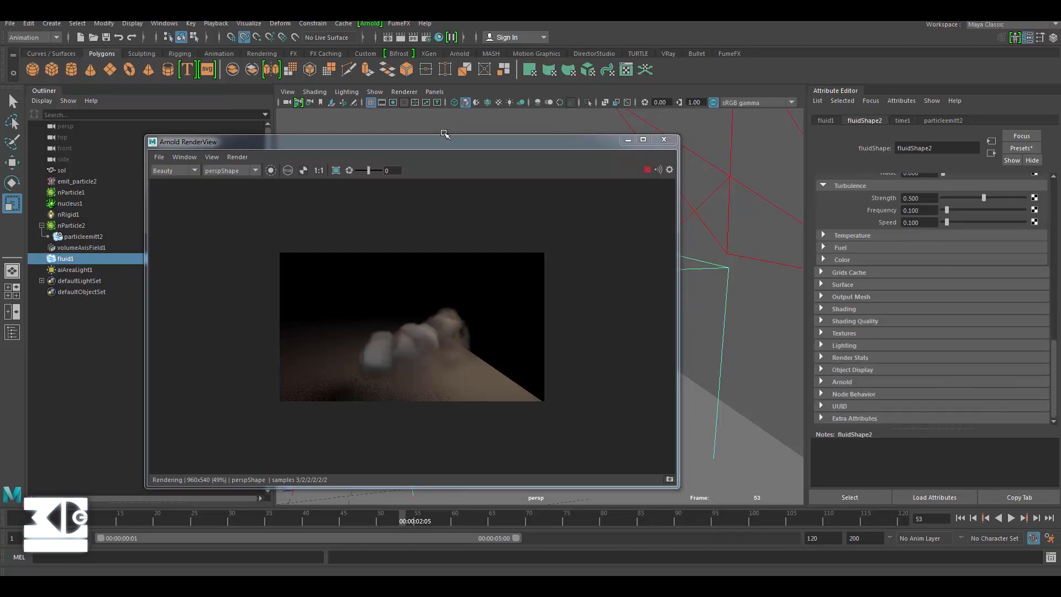
pyautogui.click(844, 309)
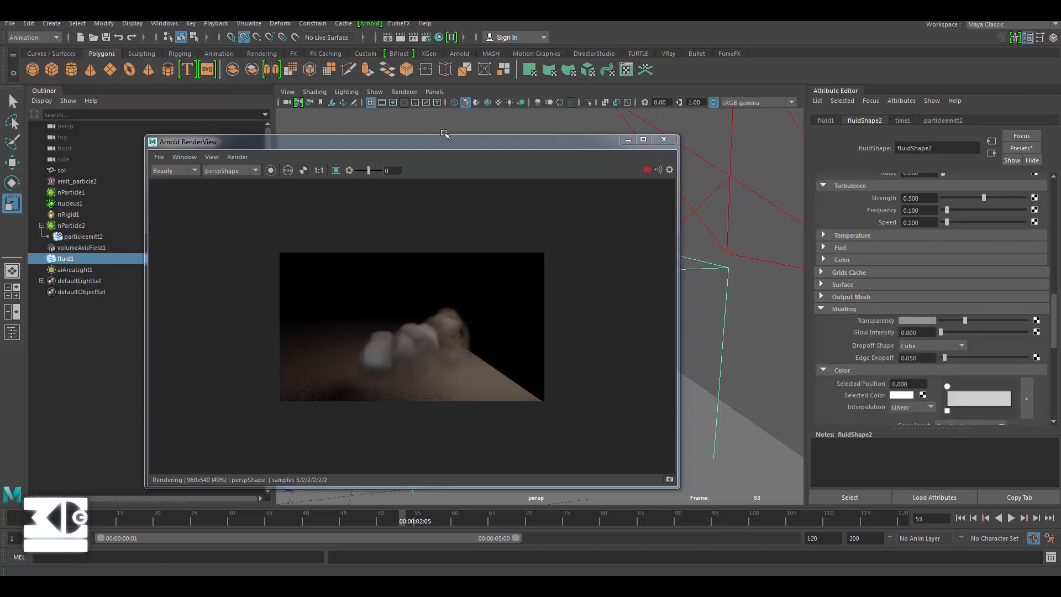
pyautogui.click(844, 309)
pyautogui.click(843, 309)
# Set the fluid's Transparency color value (V) to 0.2 and enlarge the smoke in the Arnold RenderView
pyautogui.click(916, 320)
pyautogui.click(916, 320)
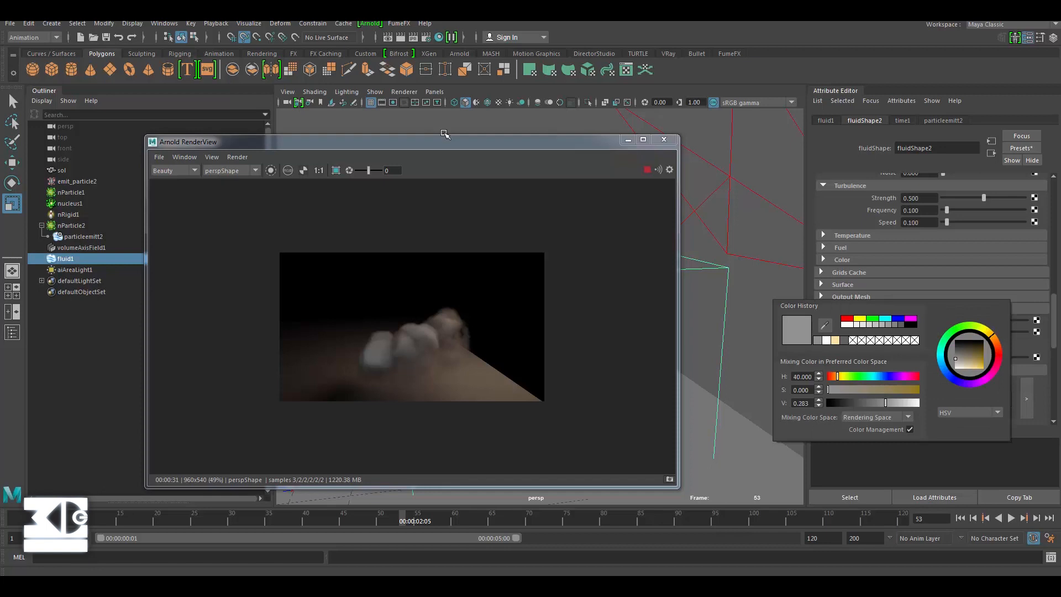
pyautogui.moveTo(809, 404); pyautogui.dragTo(798, 404)
pyautogui.write('2')
pyautogui.press('Return')
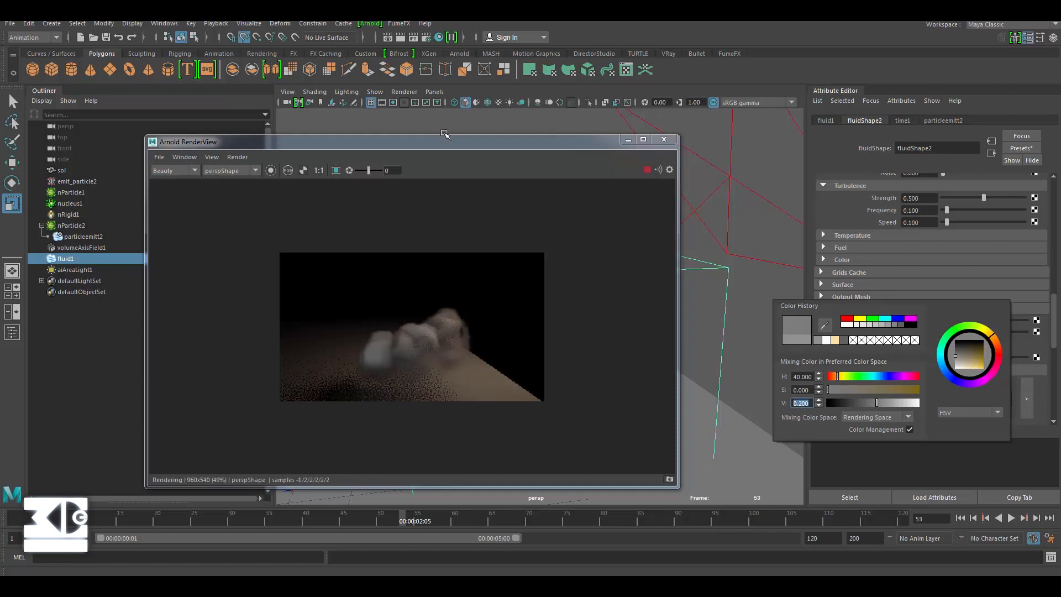
pyautogui.scroll(2, 411, 327)
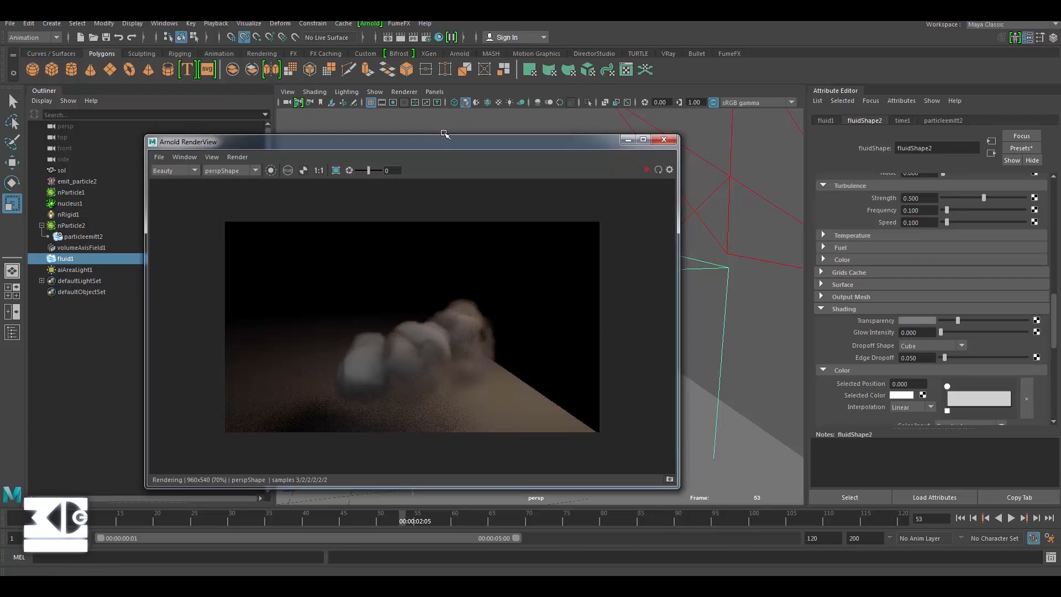
# Switch to the video player showing fluidparticlecolision and play the rendered reference from the beginning
pyautogui.hotkey('alt', 'Tab')
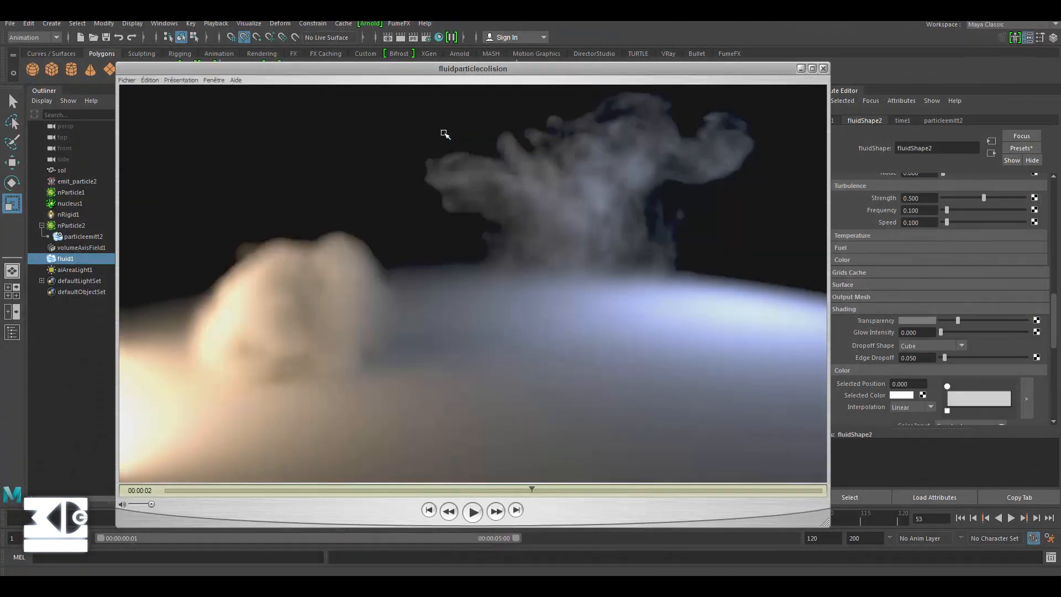
pyautogui.press('Home')
pyautogui.press('space')
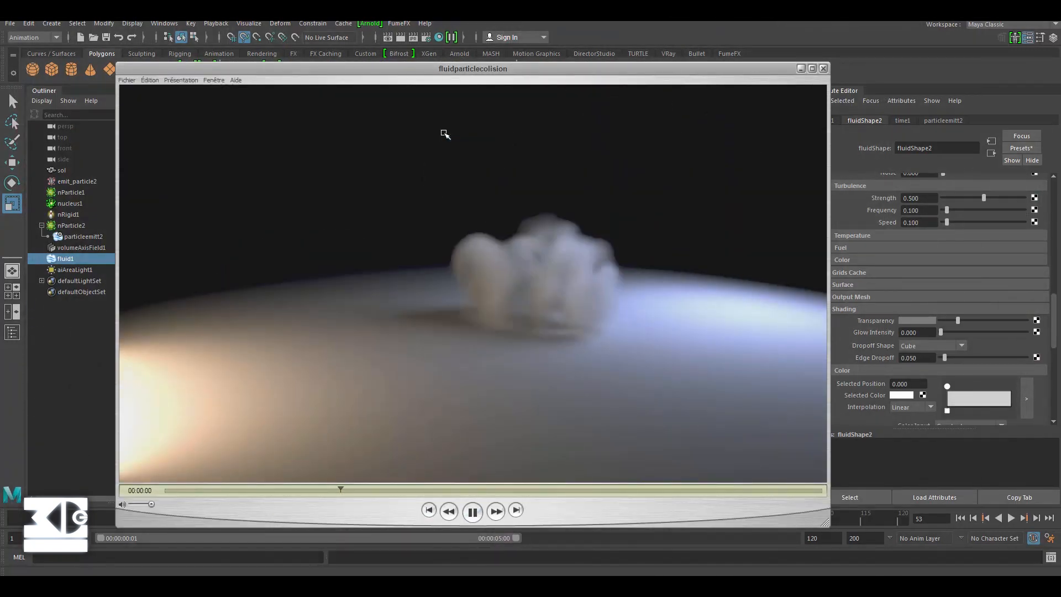